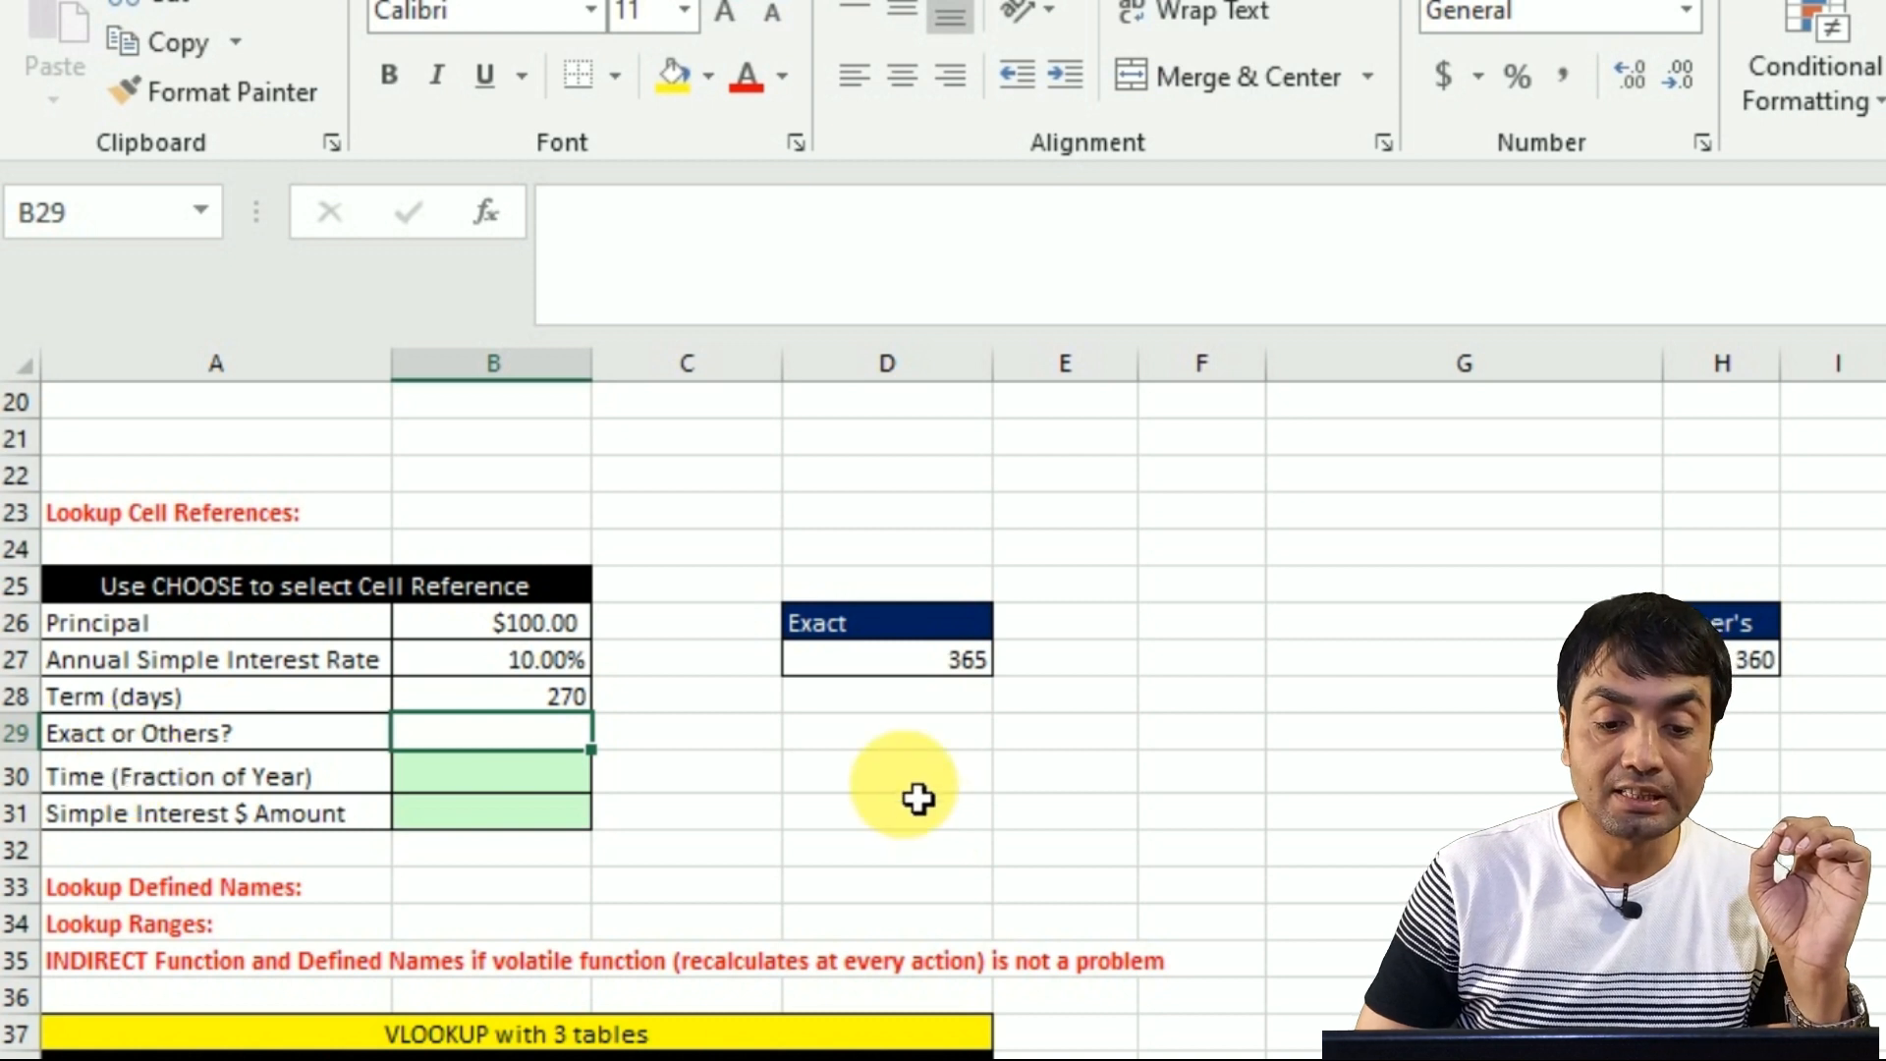
left_click(900, 637)
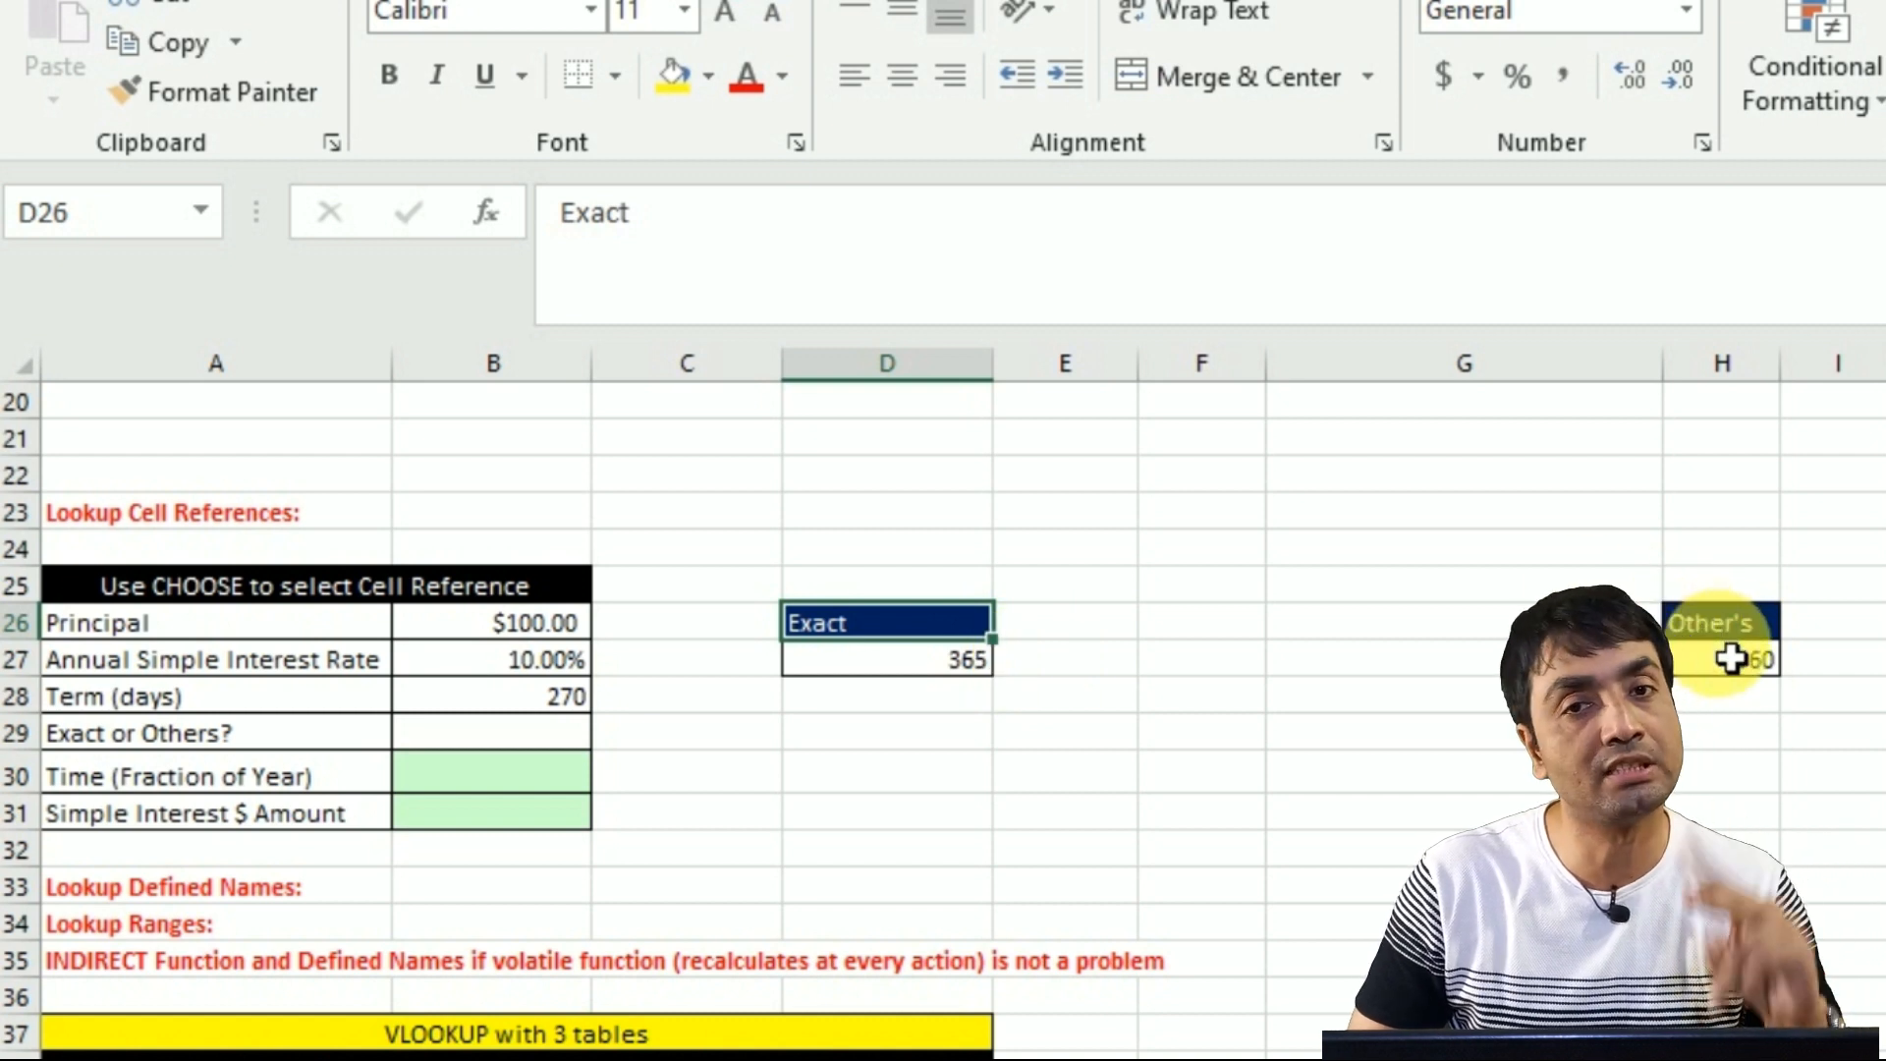
left_click(504, 790)
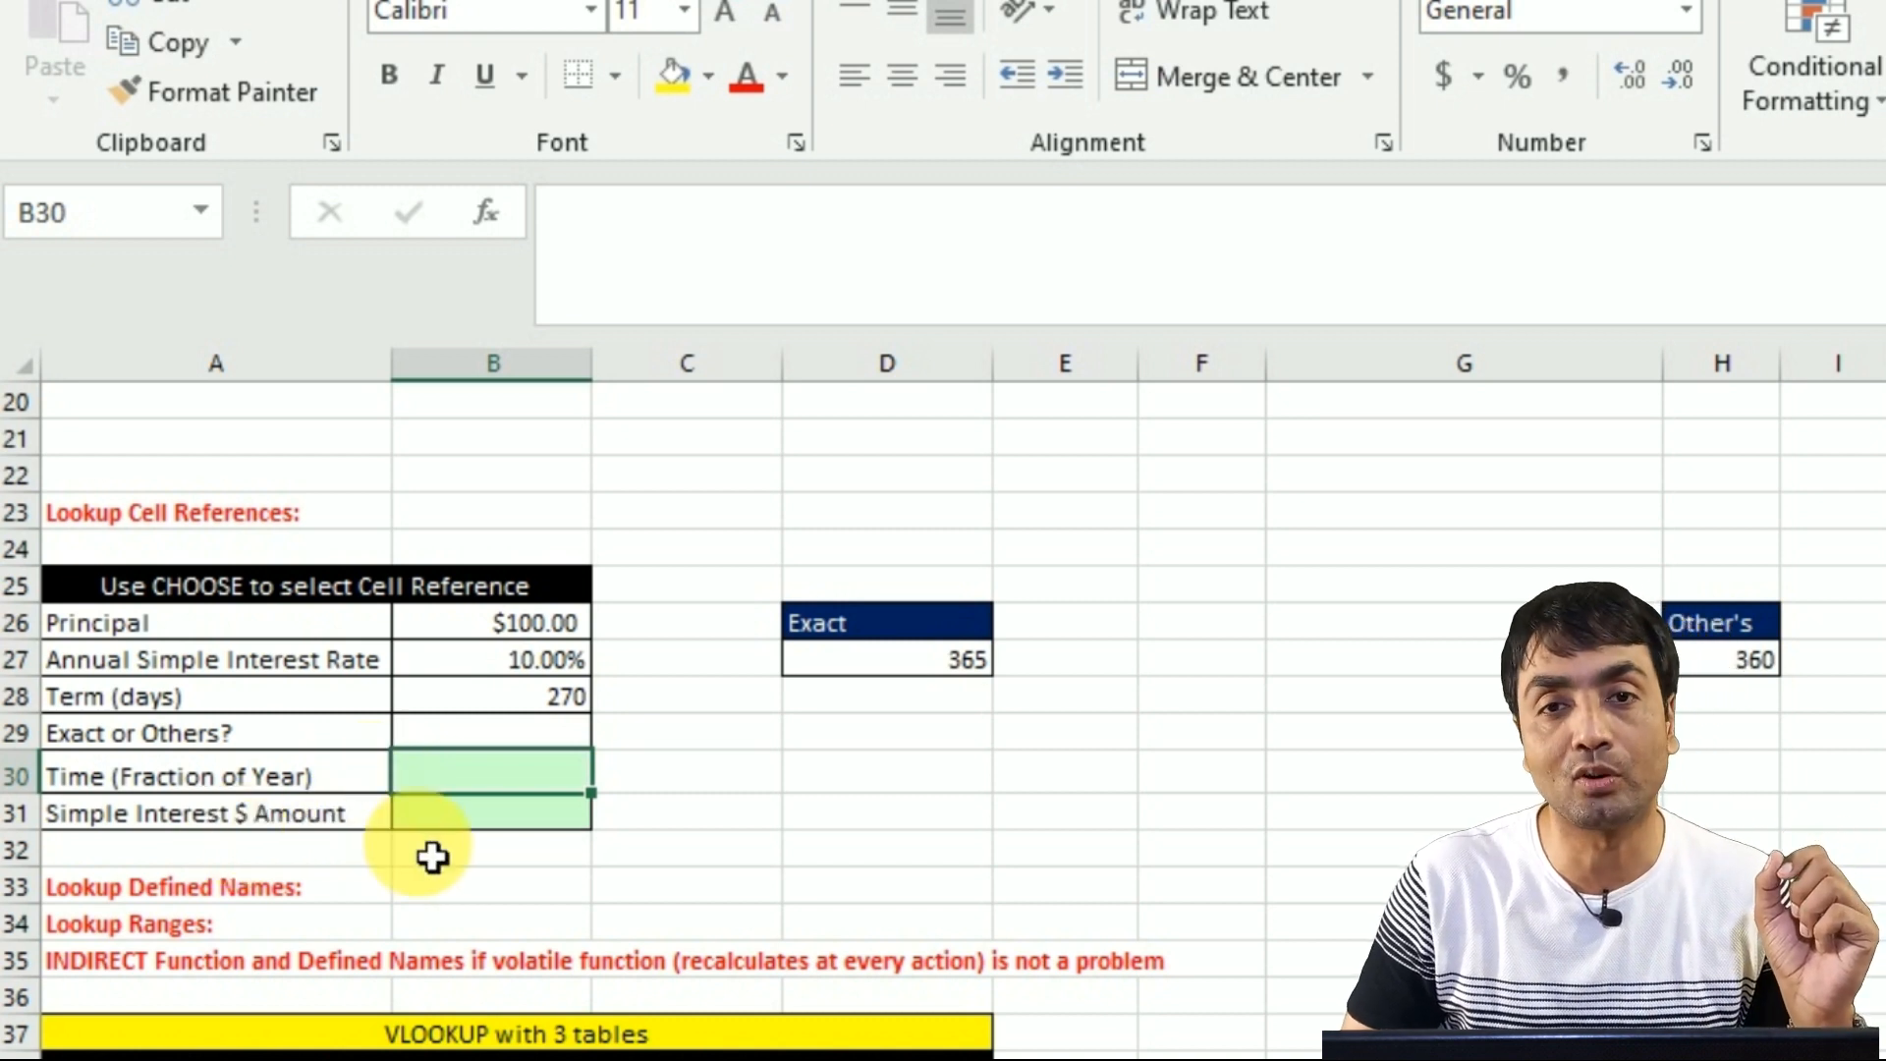
key("Right")
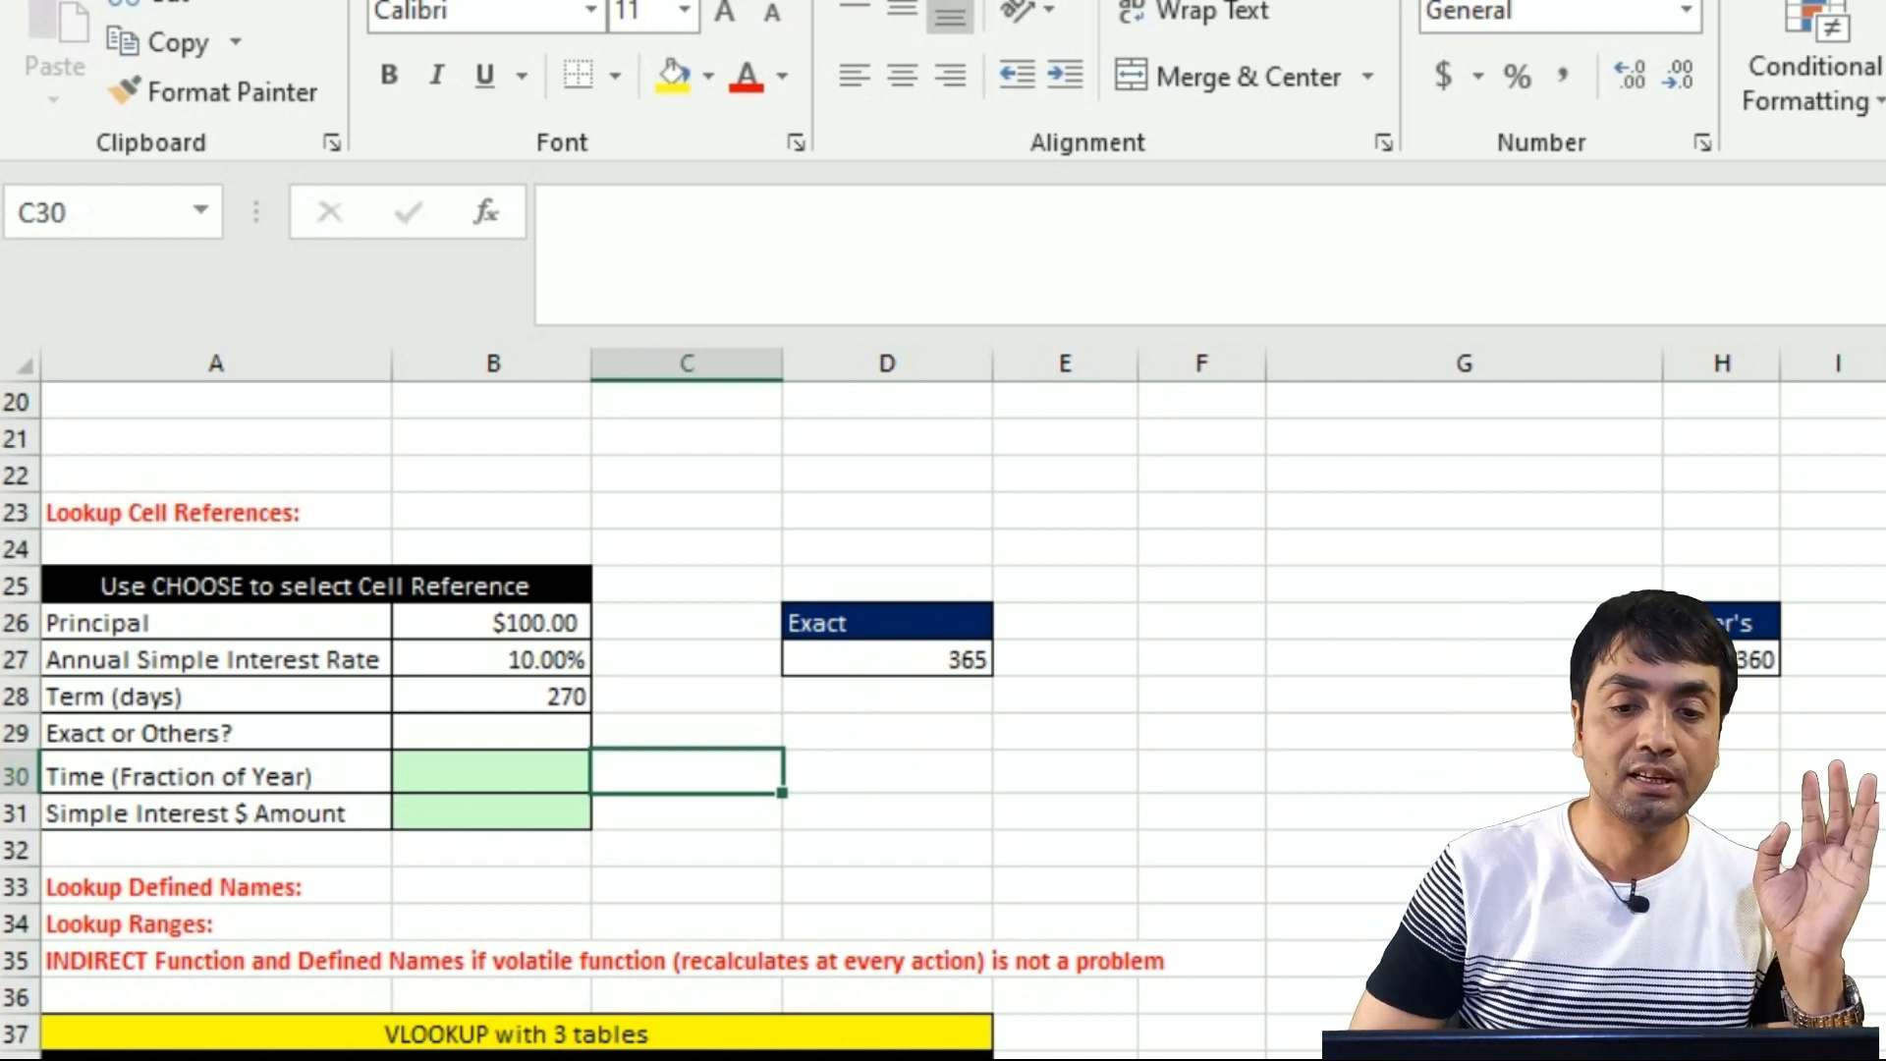
- Insert a Combo Box form control over cell C30, beside the Time (Fraction of Year) row
left_click(1316, 2)
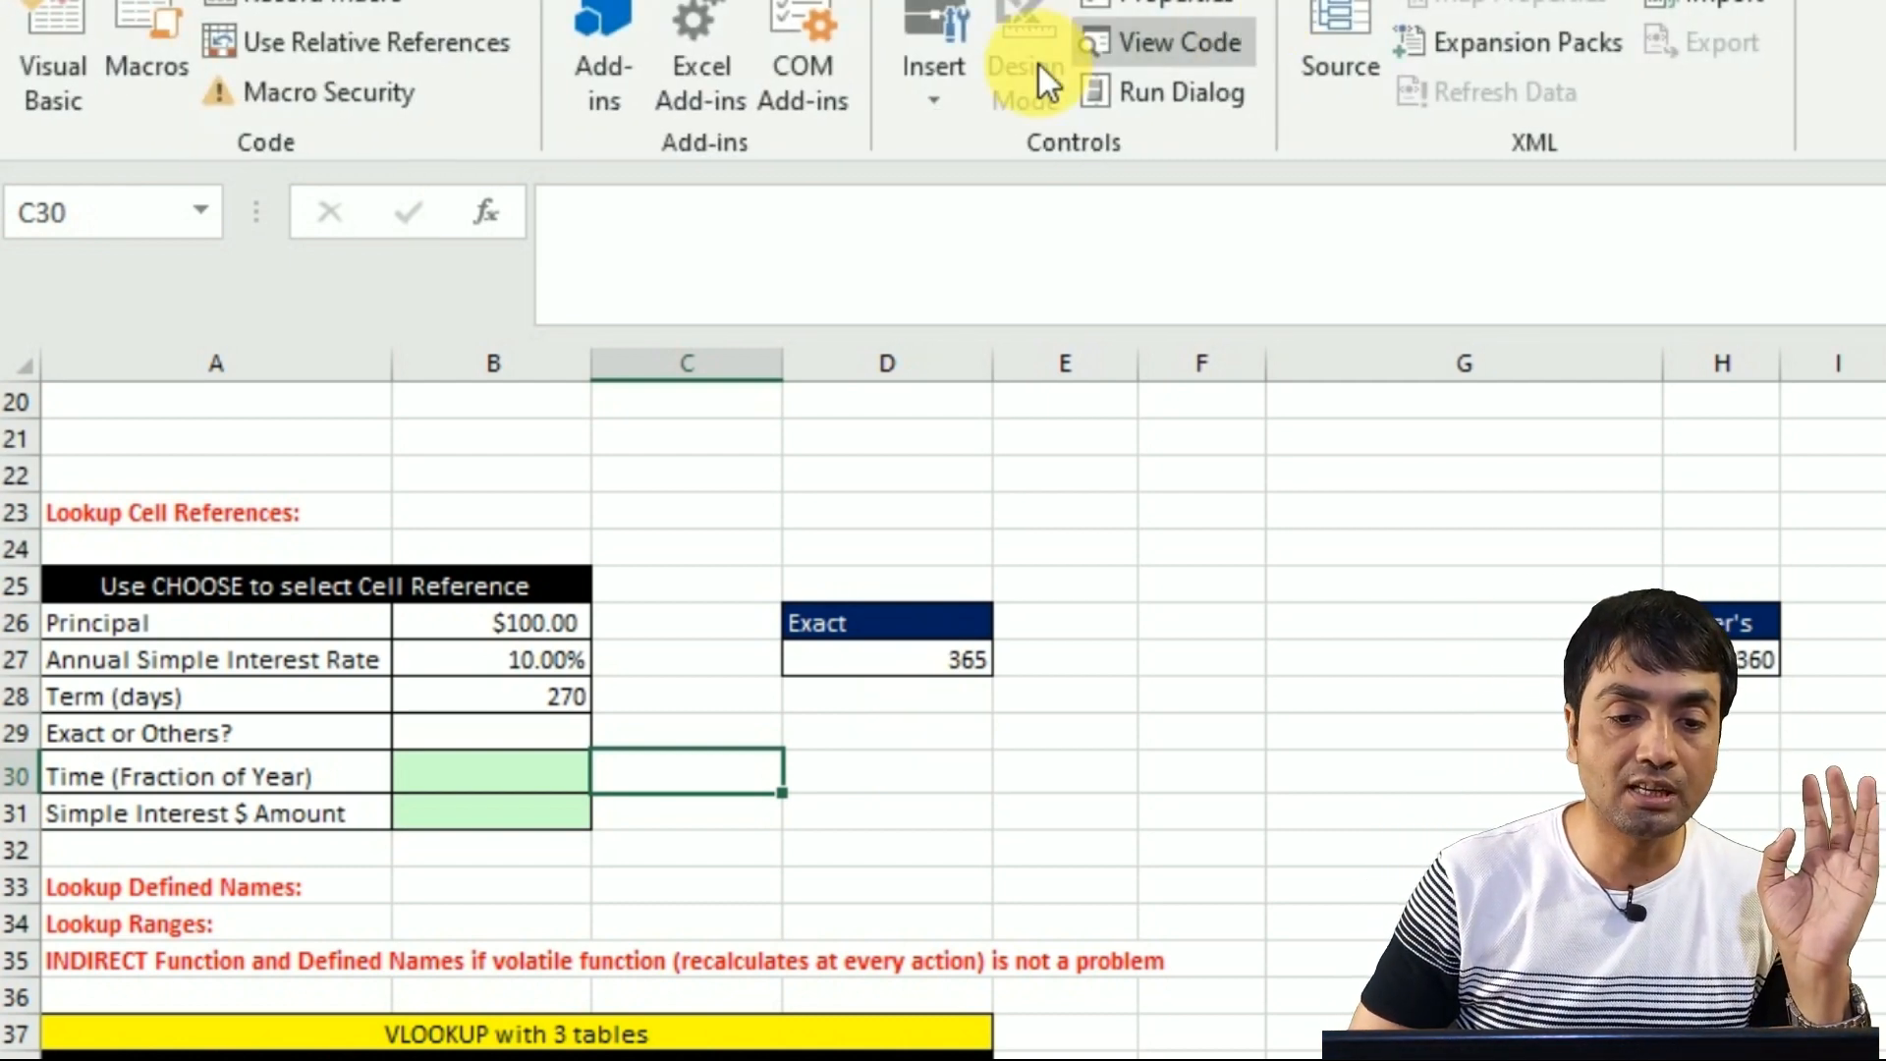
left_click(910, 112)
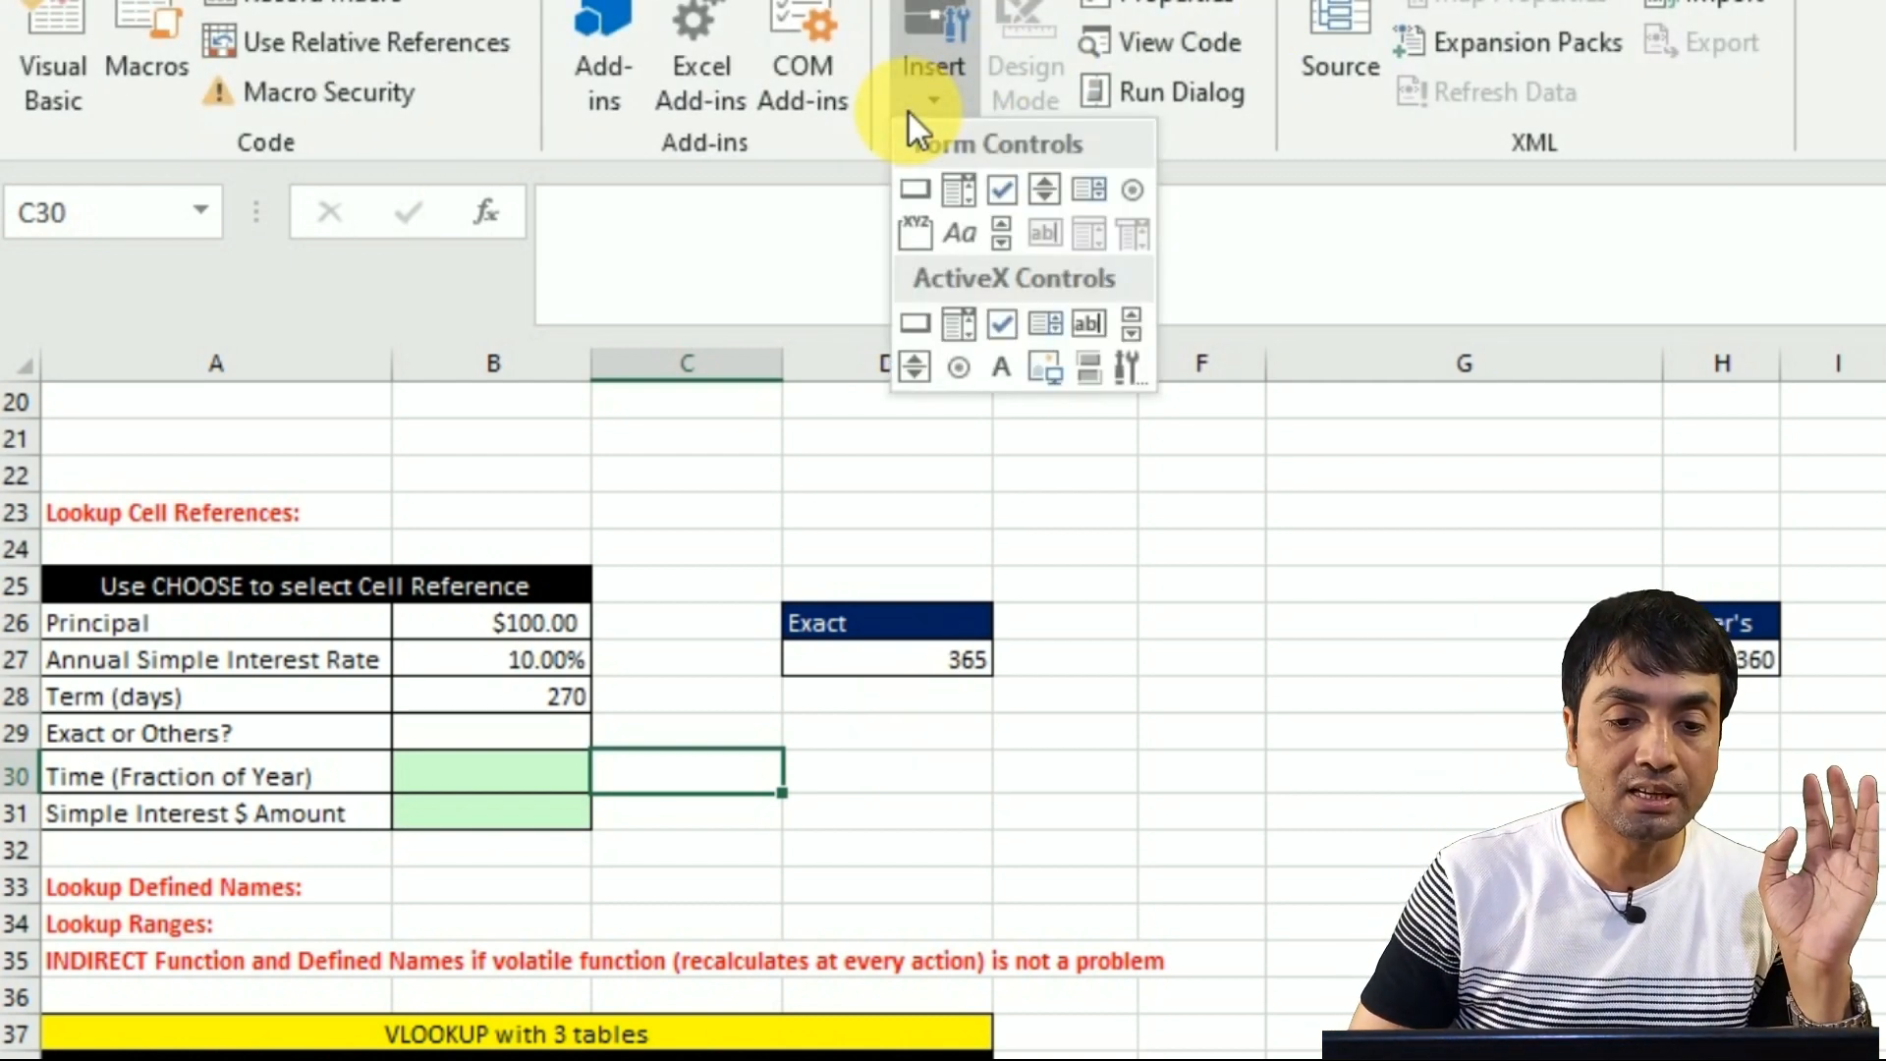
left_click(960, 197)
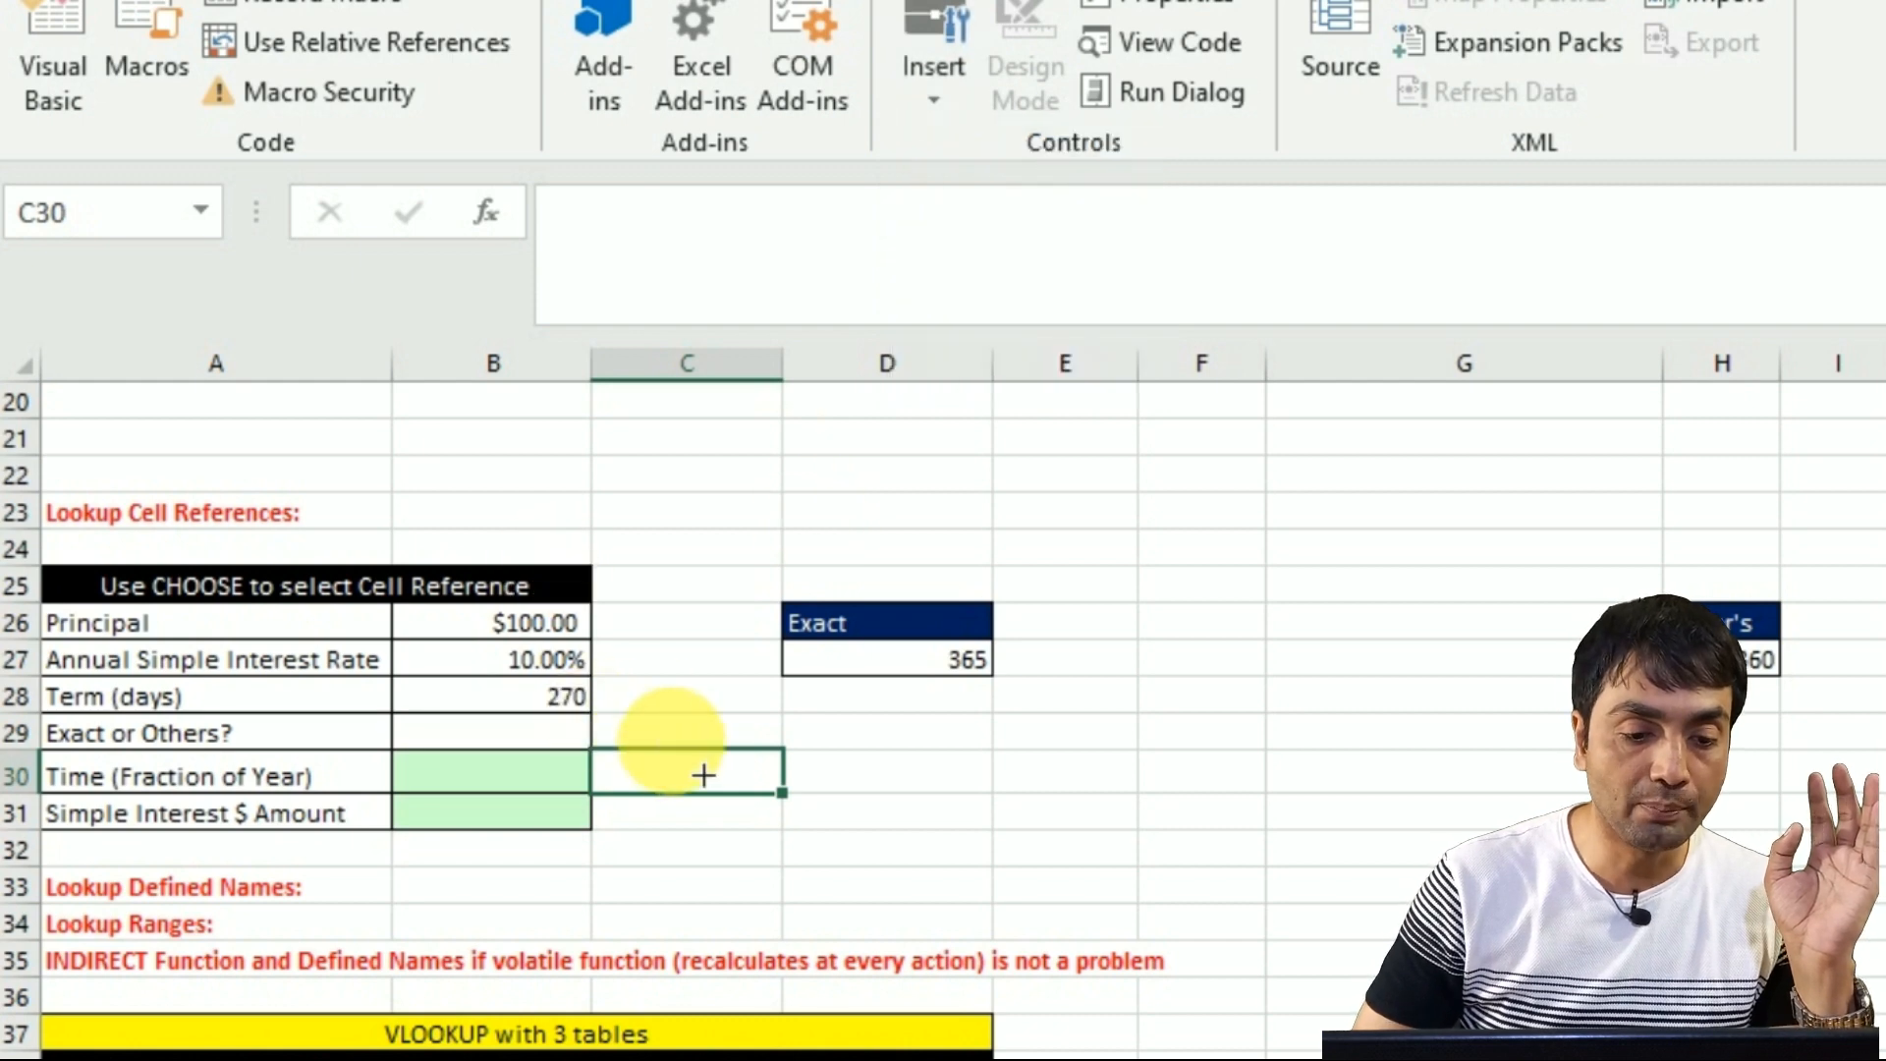
left_click_drag(615, 759, 748, 797)
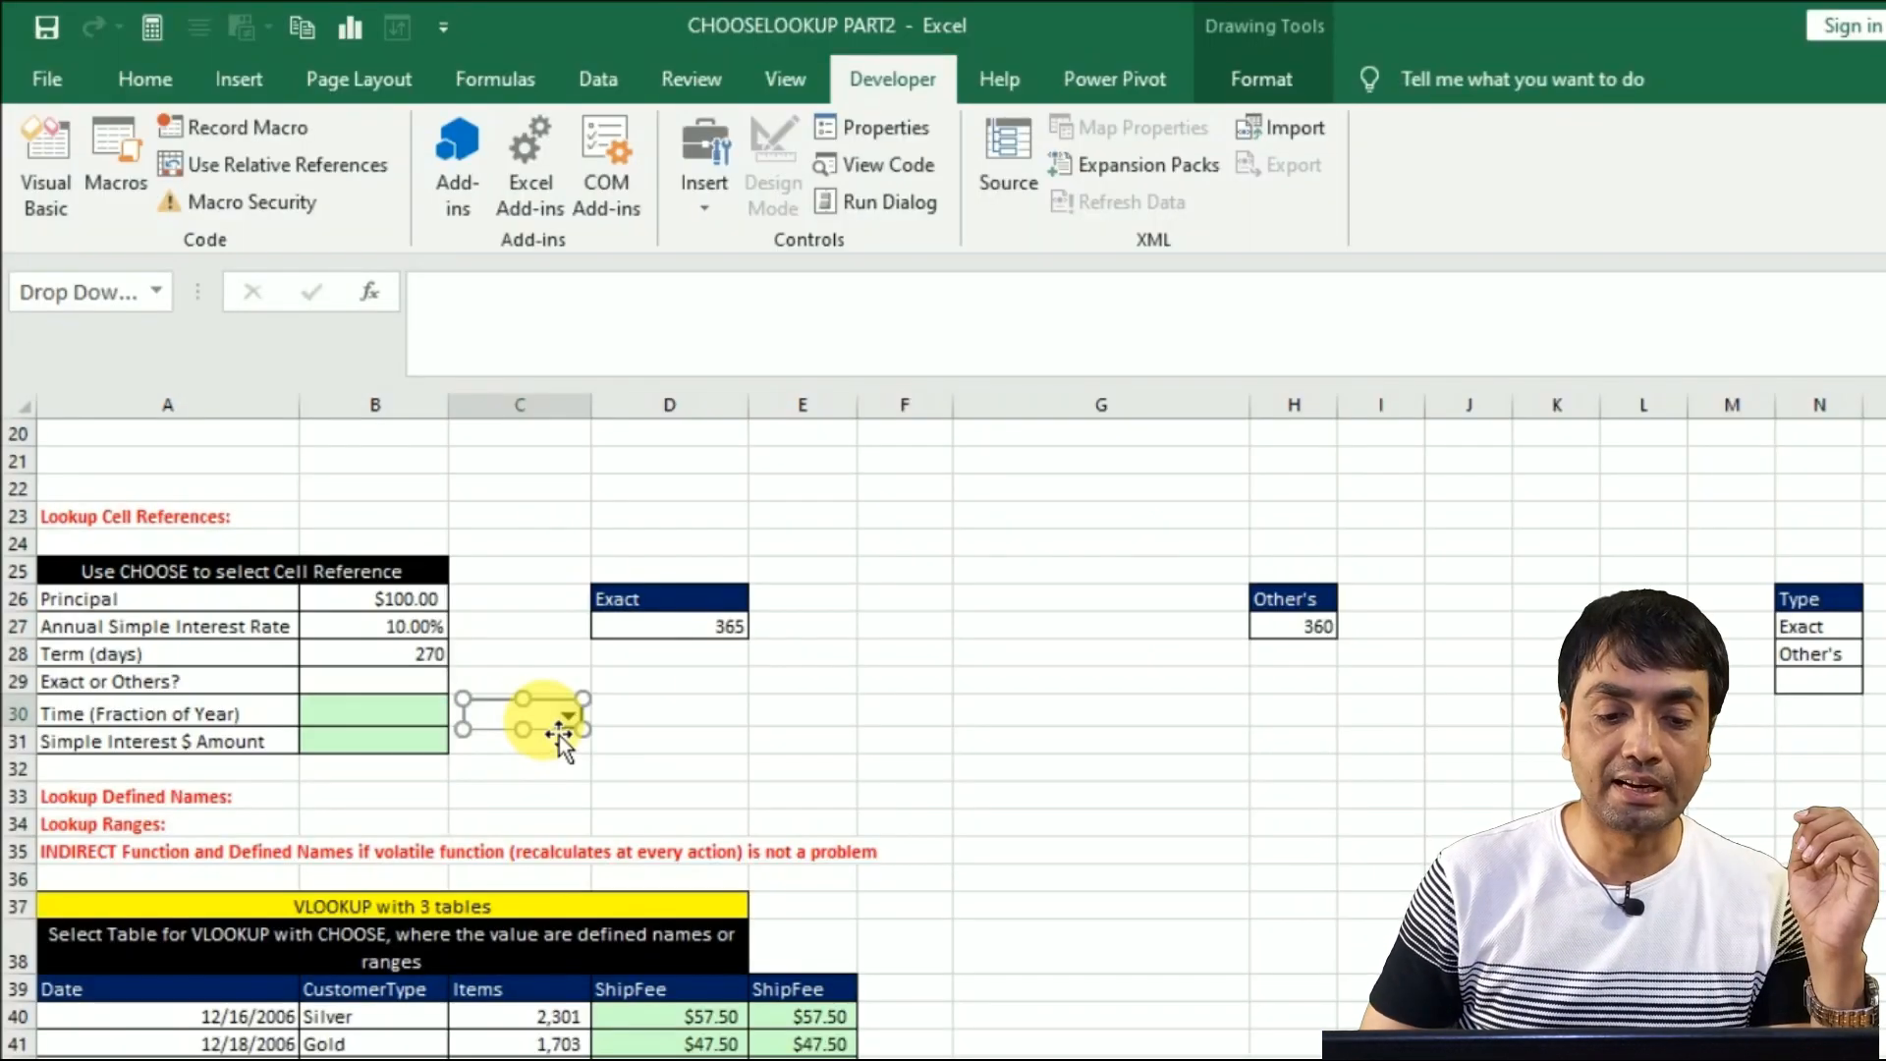
- Format the combo box with input range $N$27:$N$28, cell link $B$29 and 3-D shading, and deselect it
right_click(720, 787)
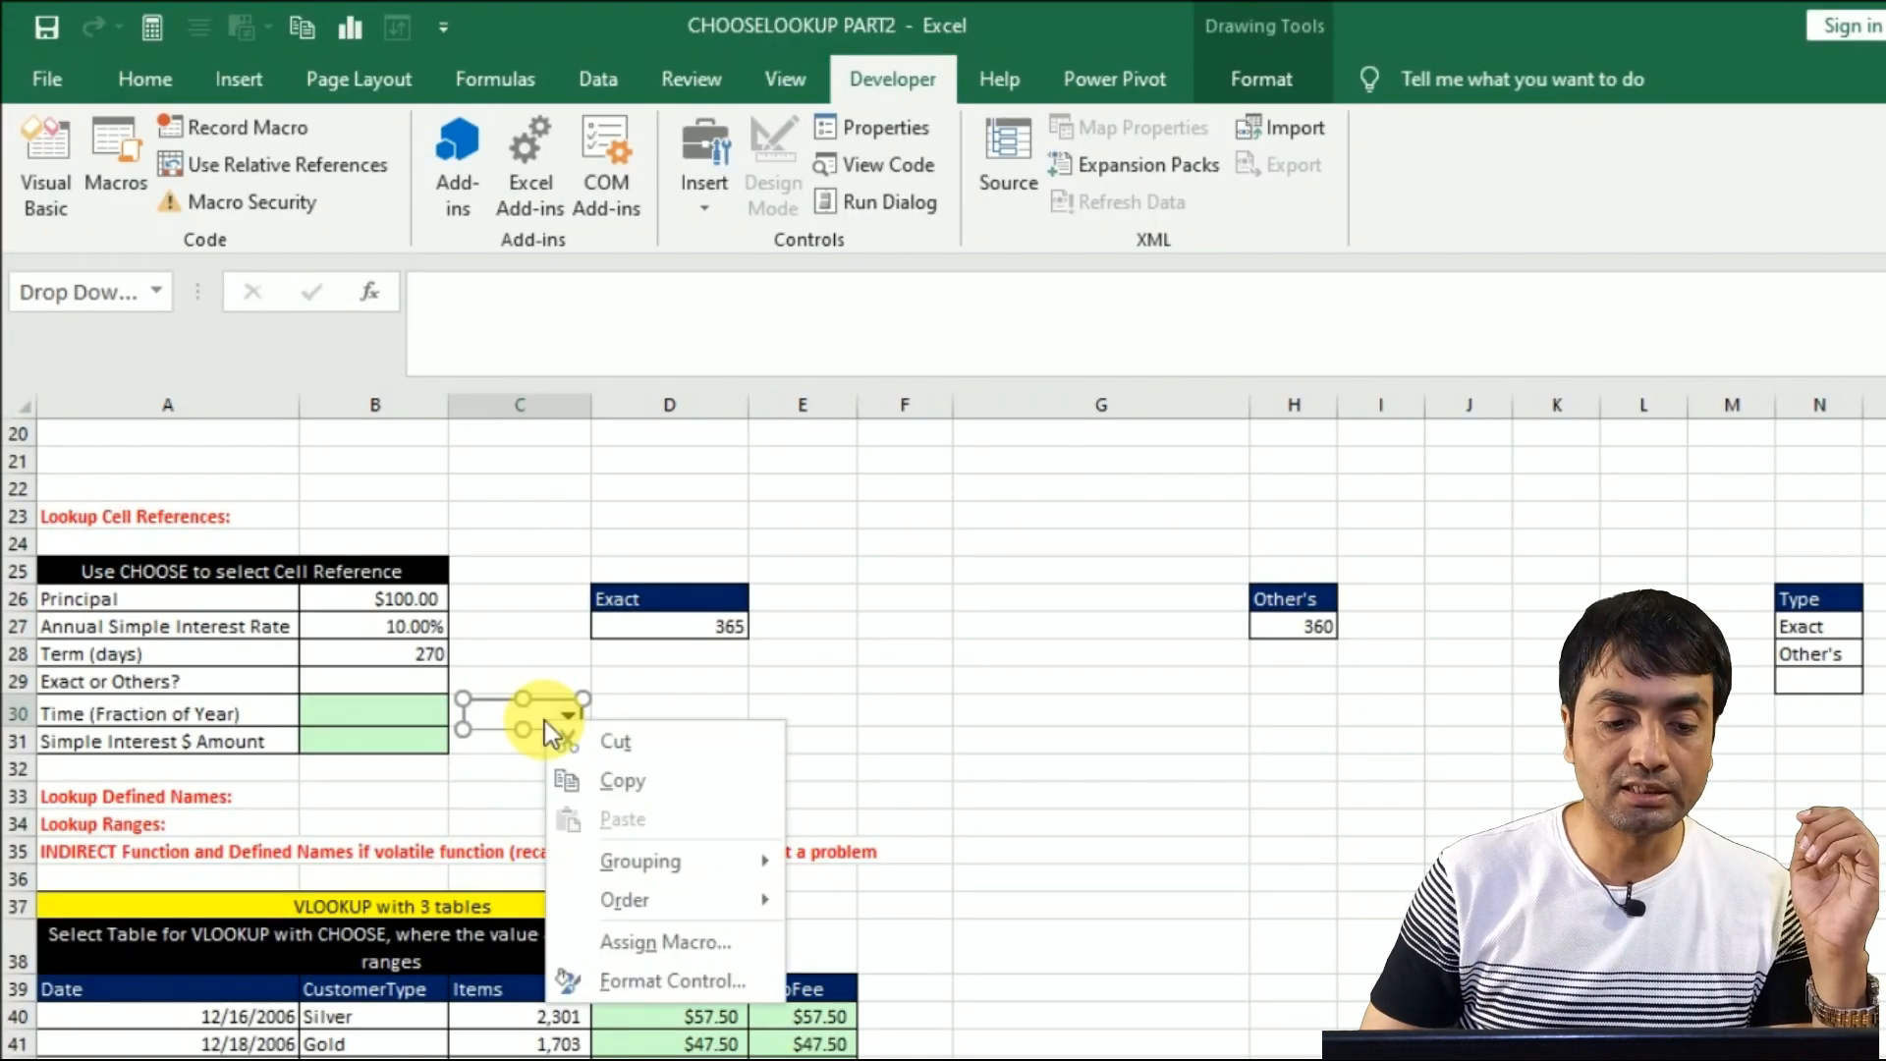
left_click(646, 983)
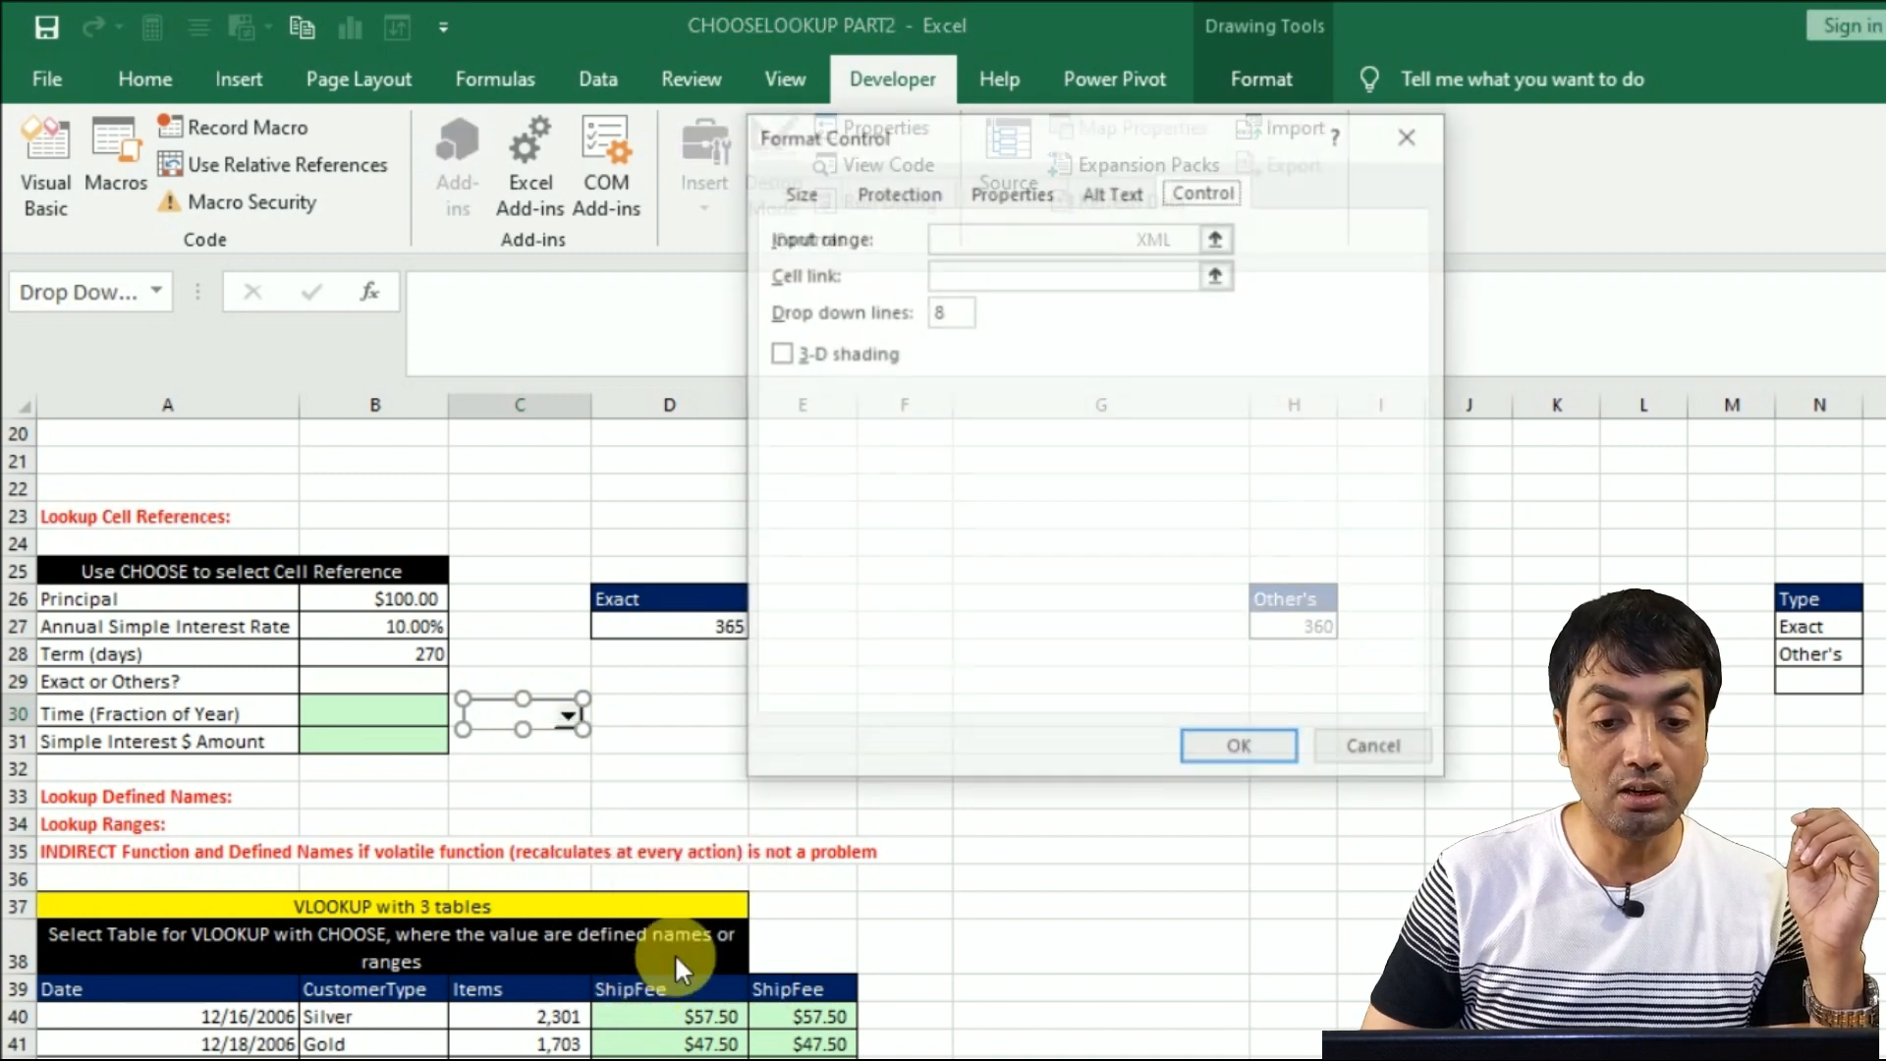
left_click(966, 239)
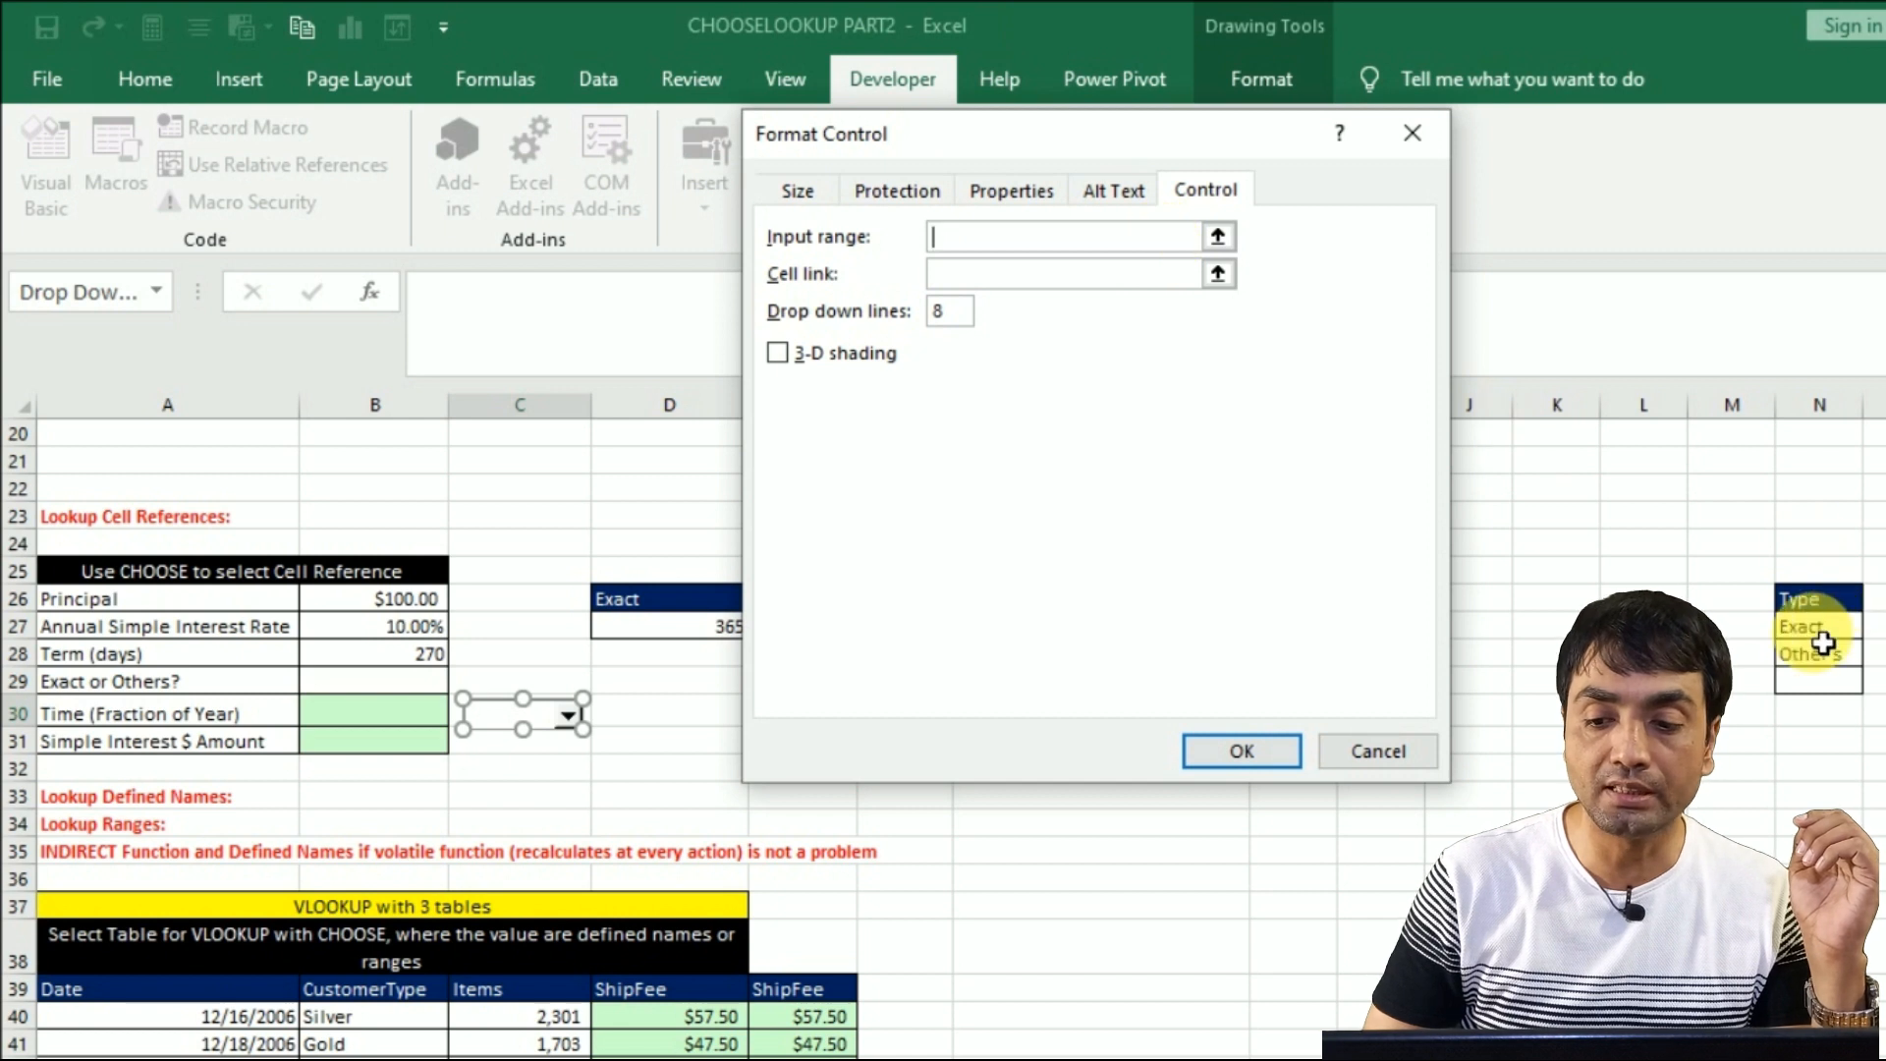
left_click_drag(1810, 627, 1818, 658)
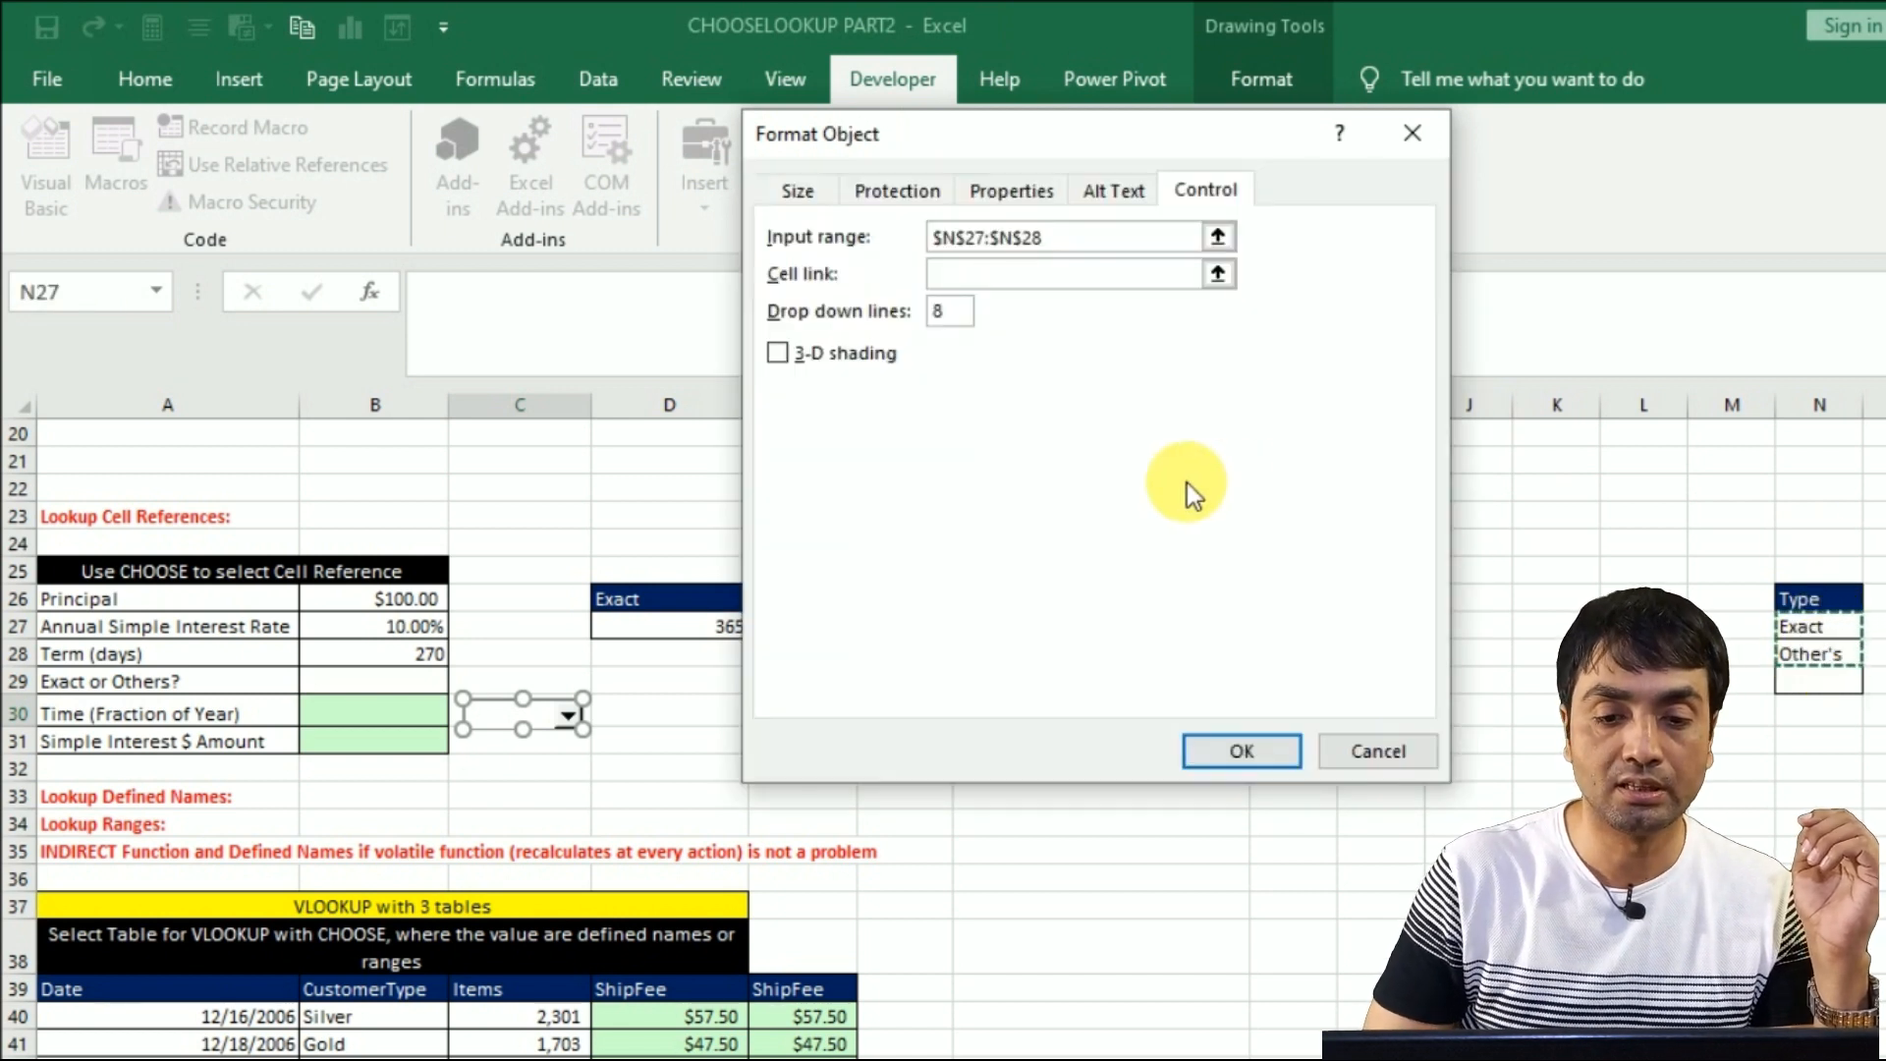
left_click(958, 277)
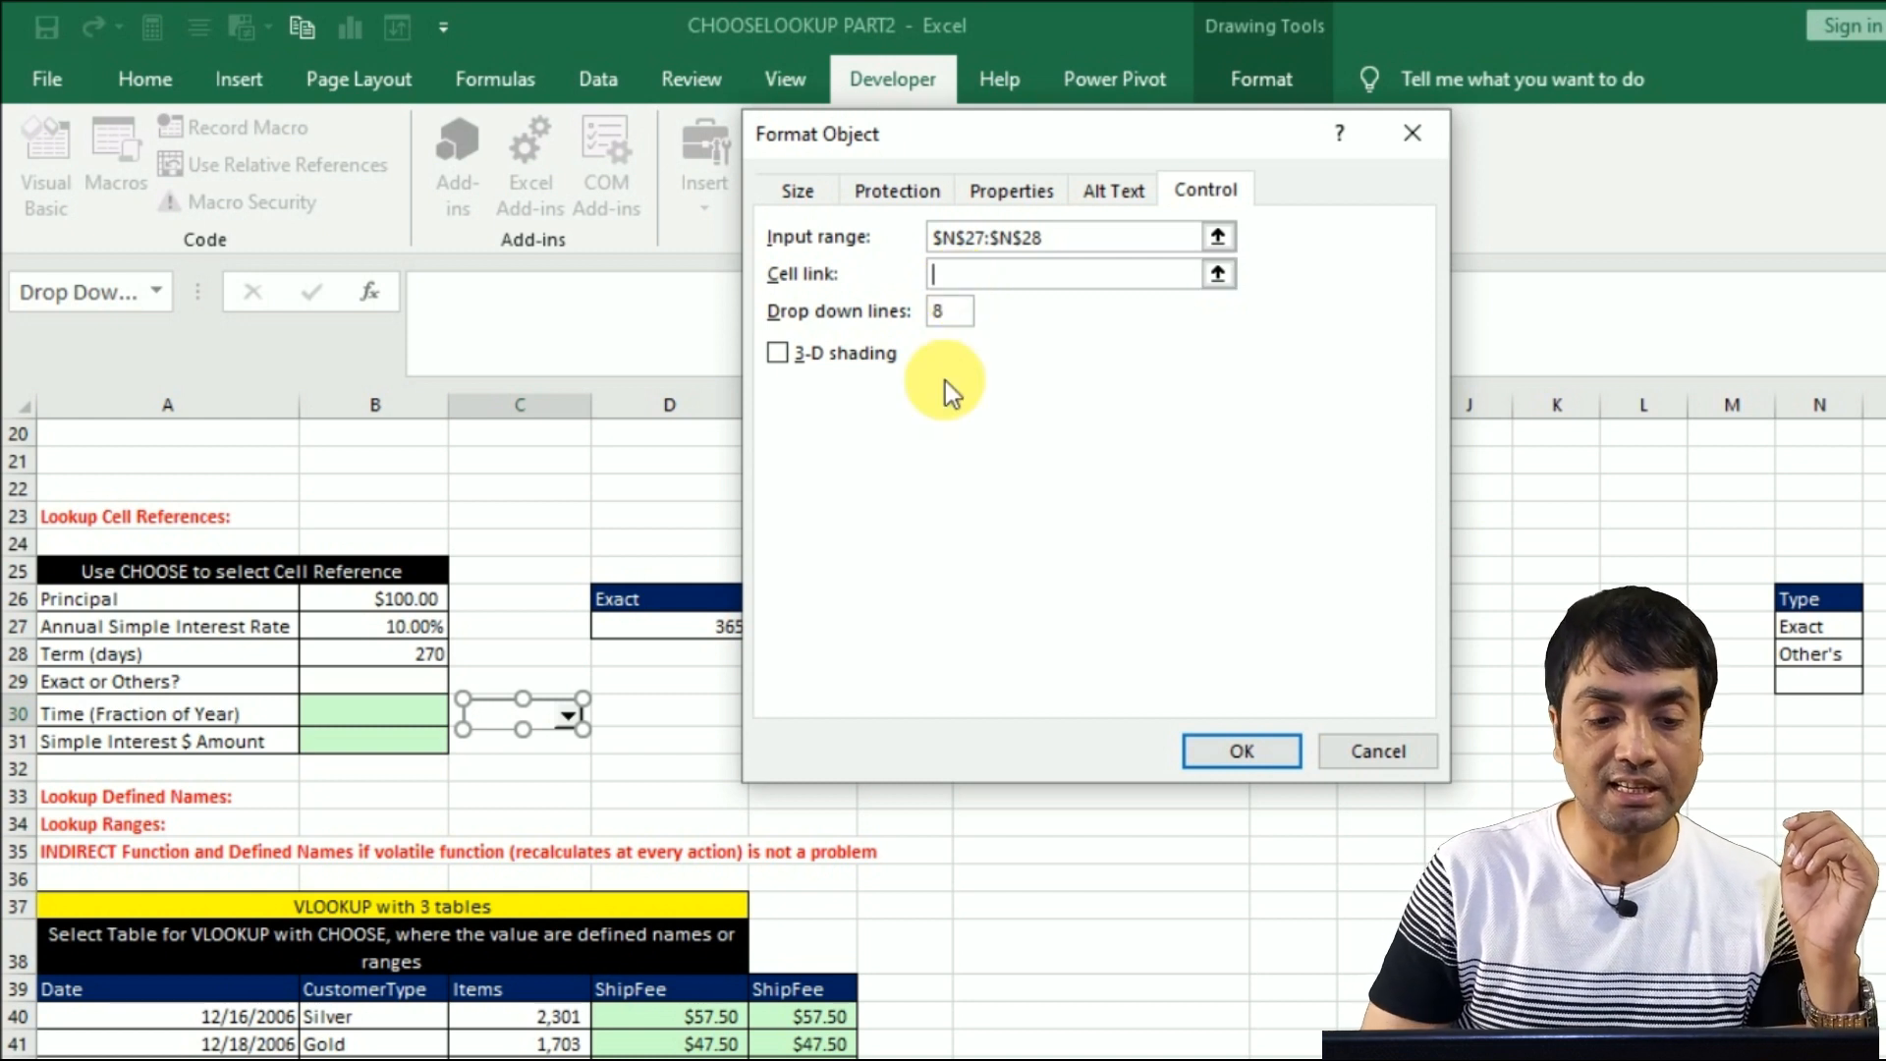
left_click(408, 685)
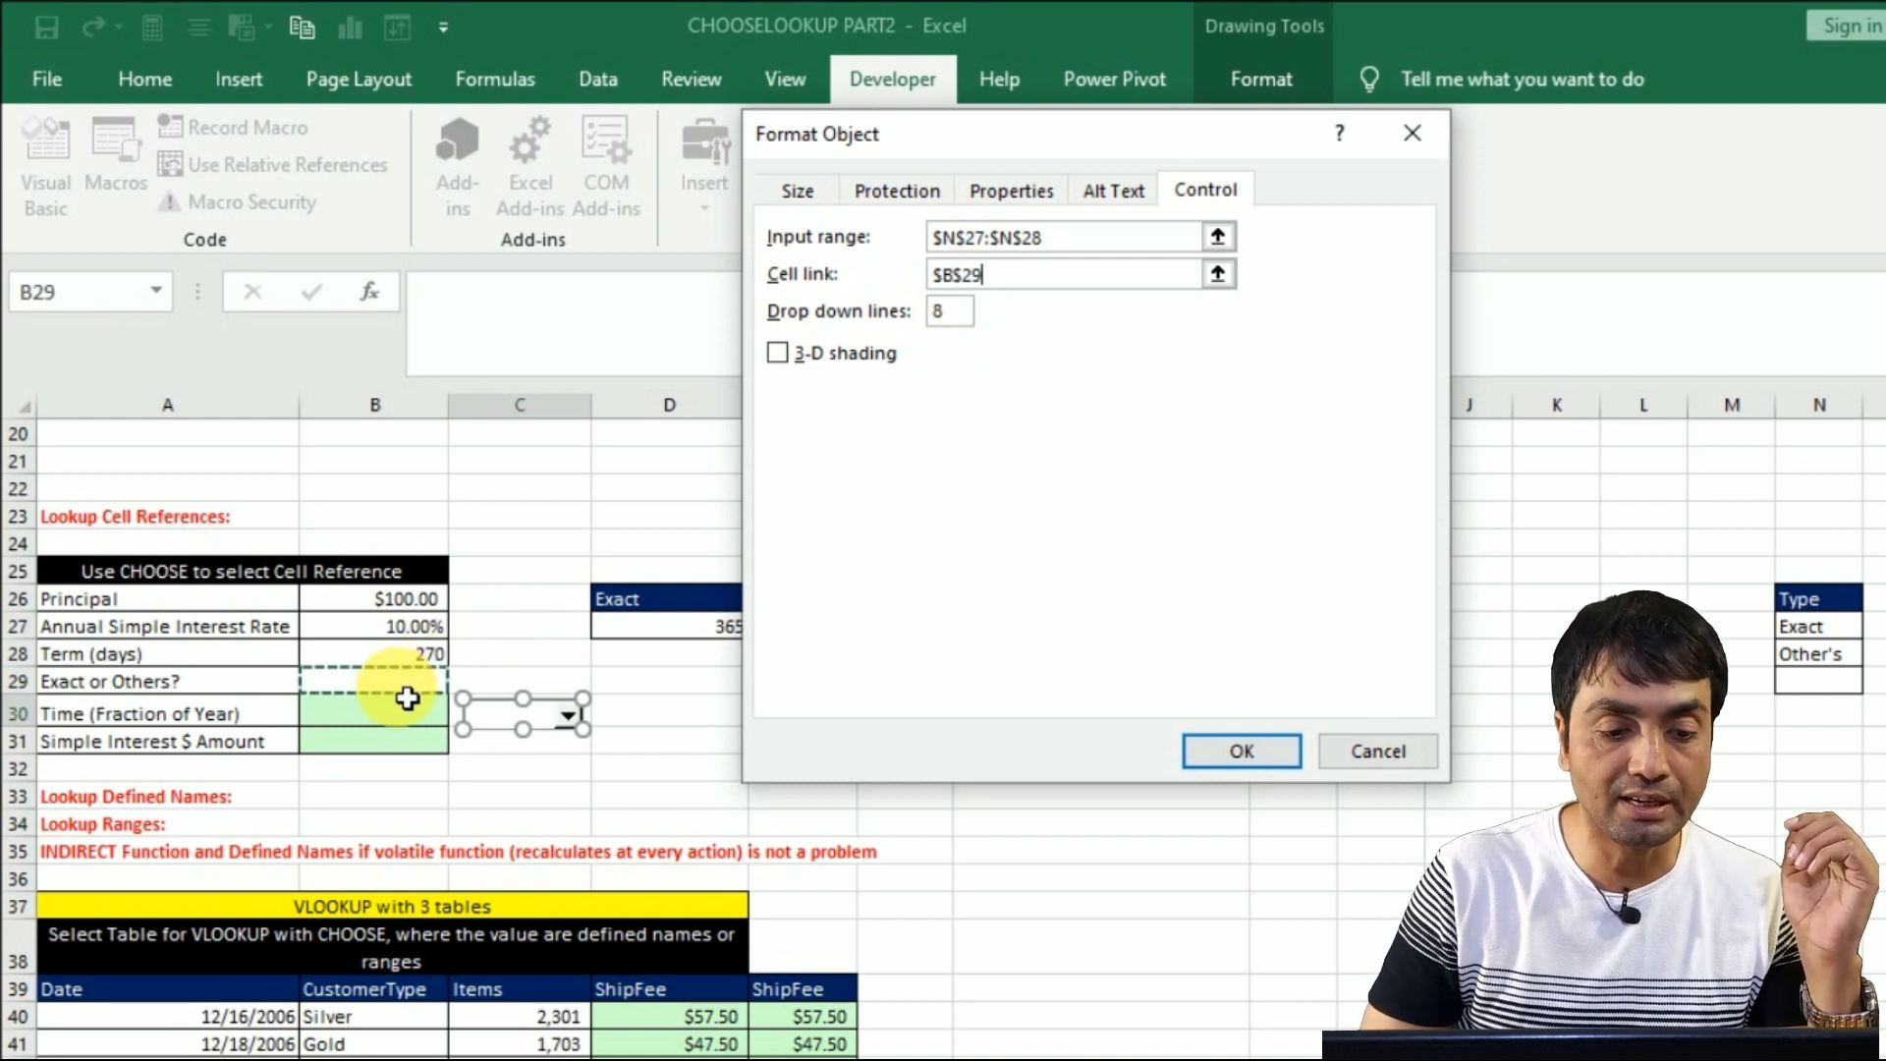
left_click(778, 354)
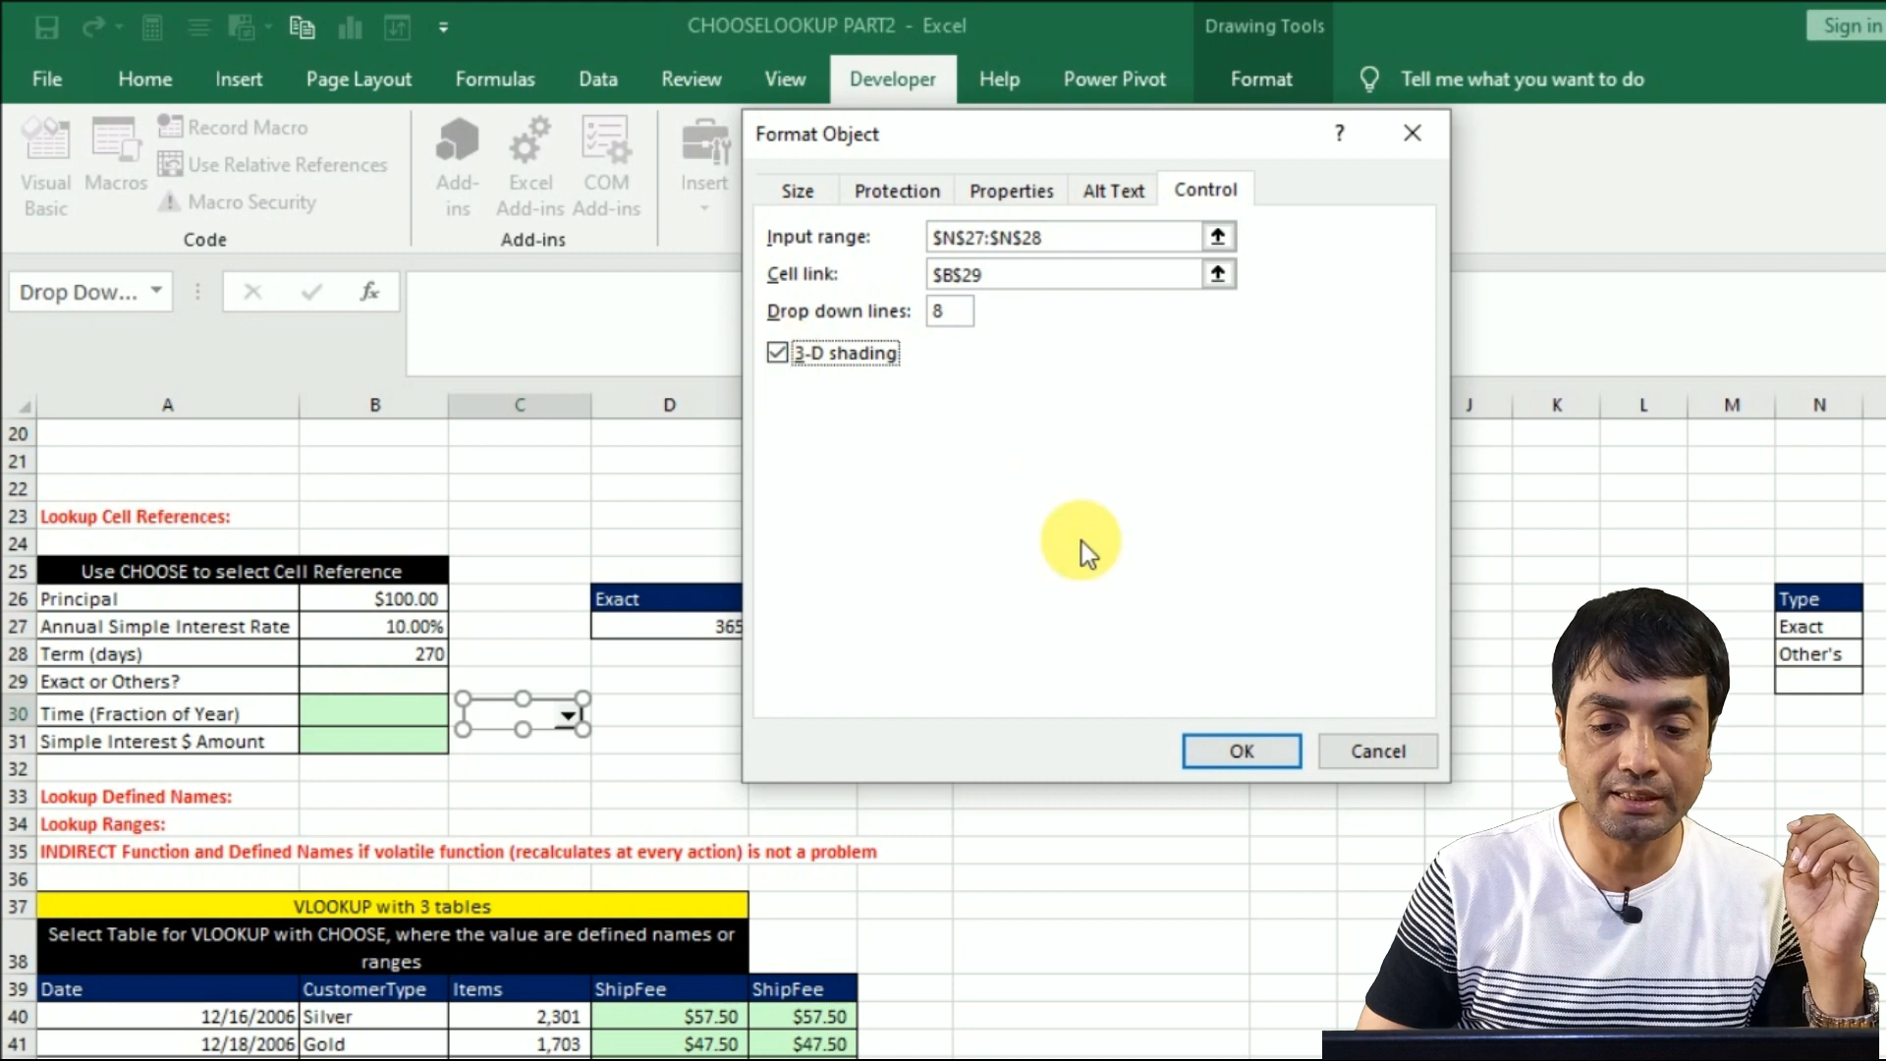
left_click(1235, 751)
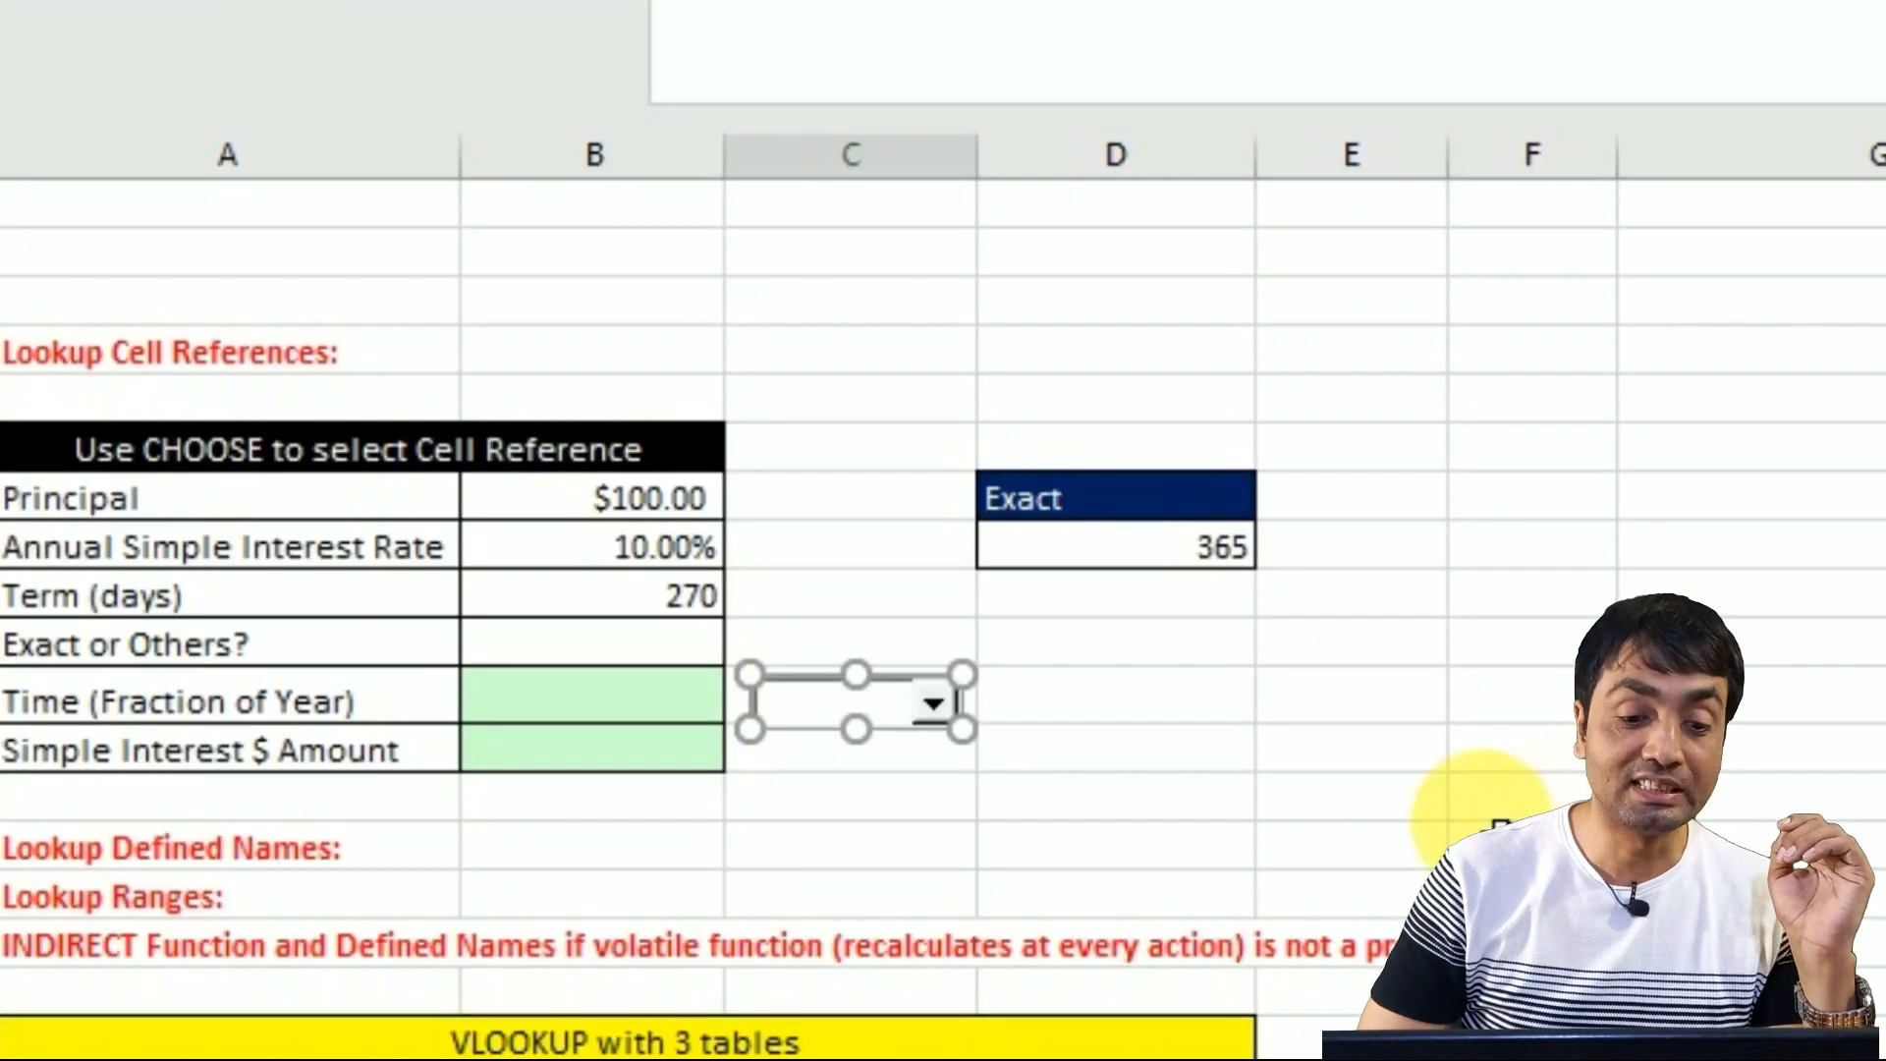
left_click(870, 783)
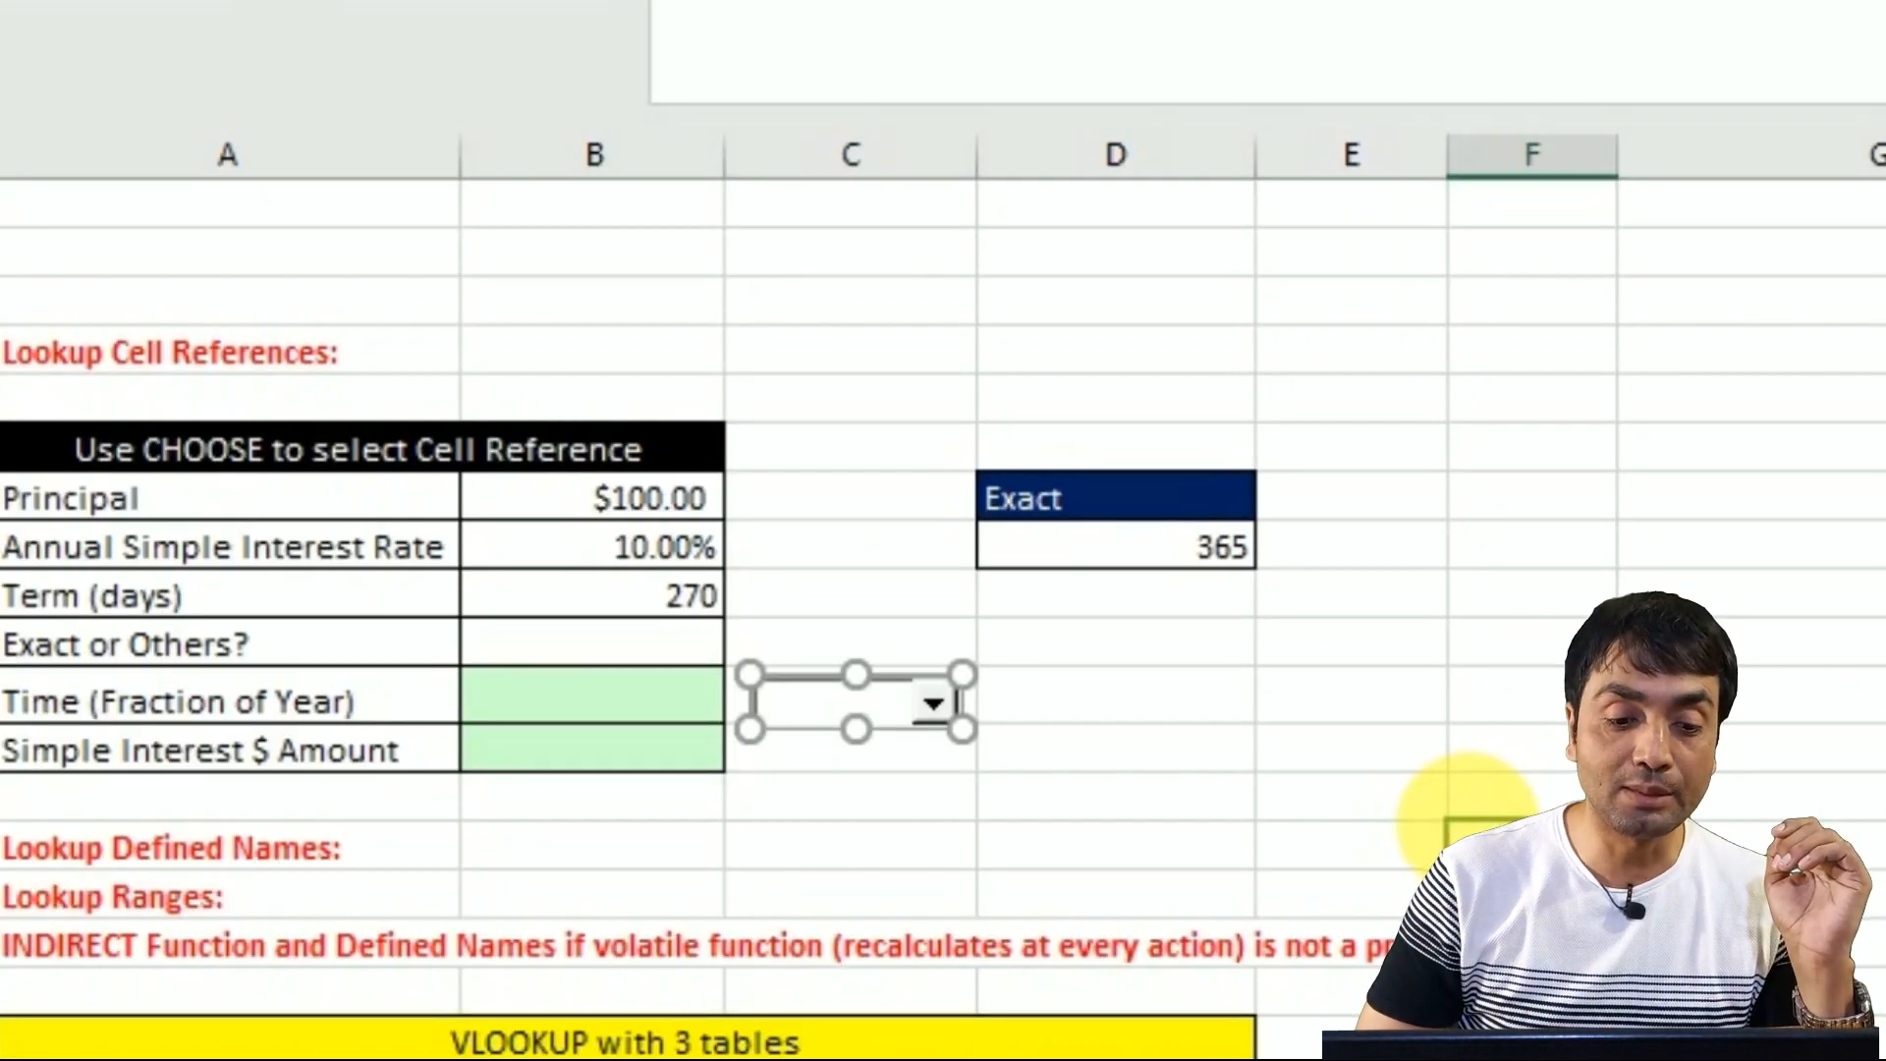
- Test the combo box by choosing Exact, followed by Other's
left_click(936, 707)
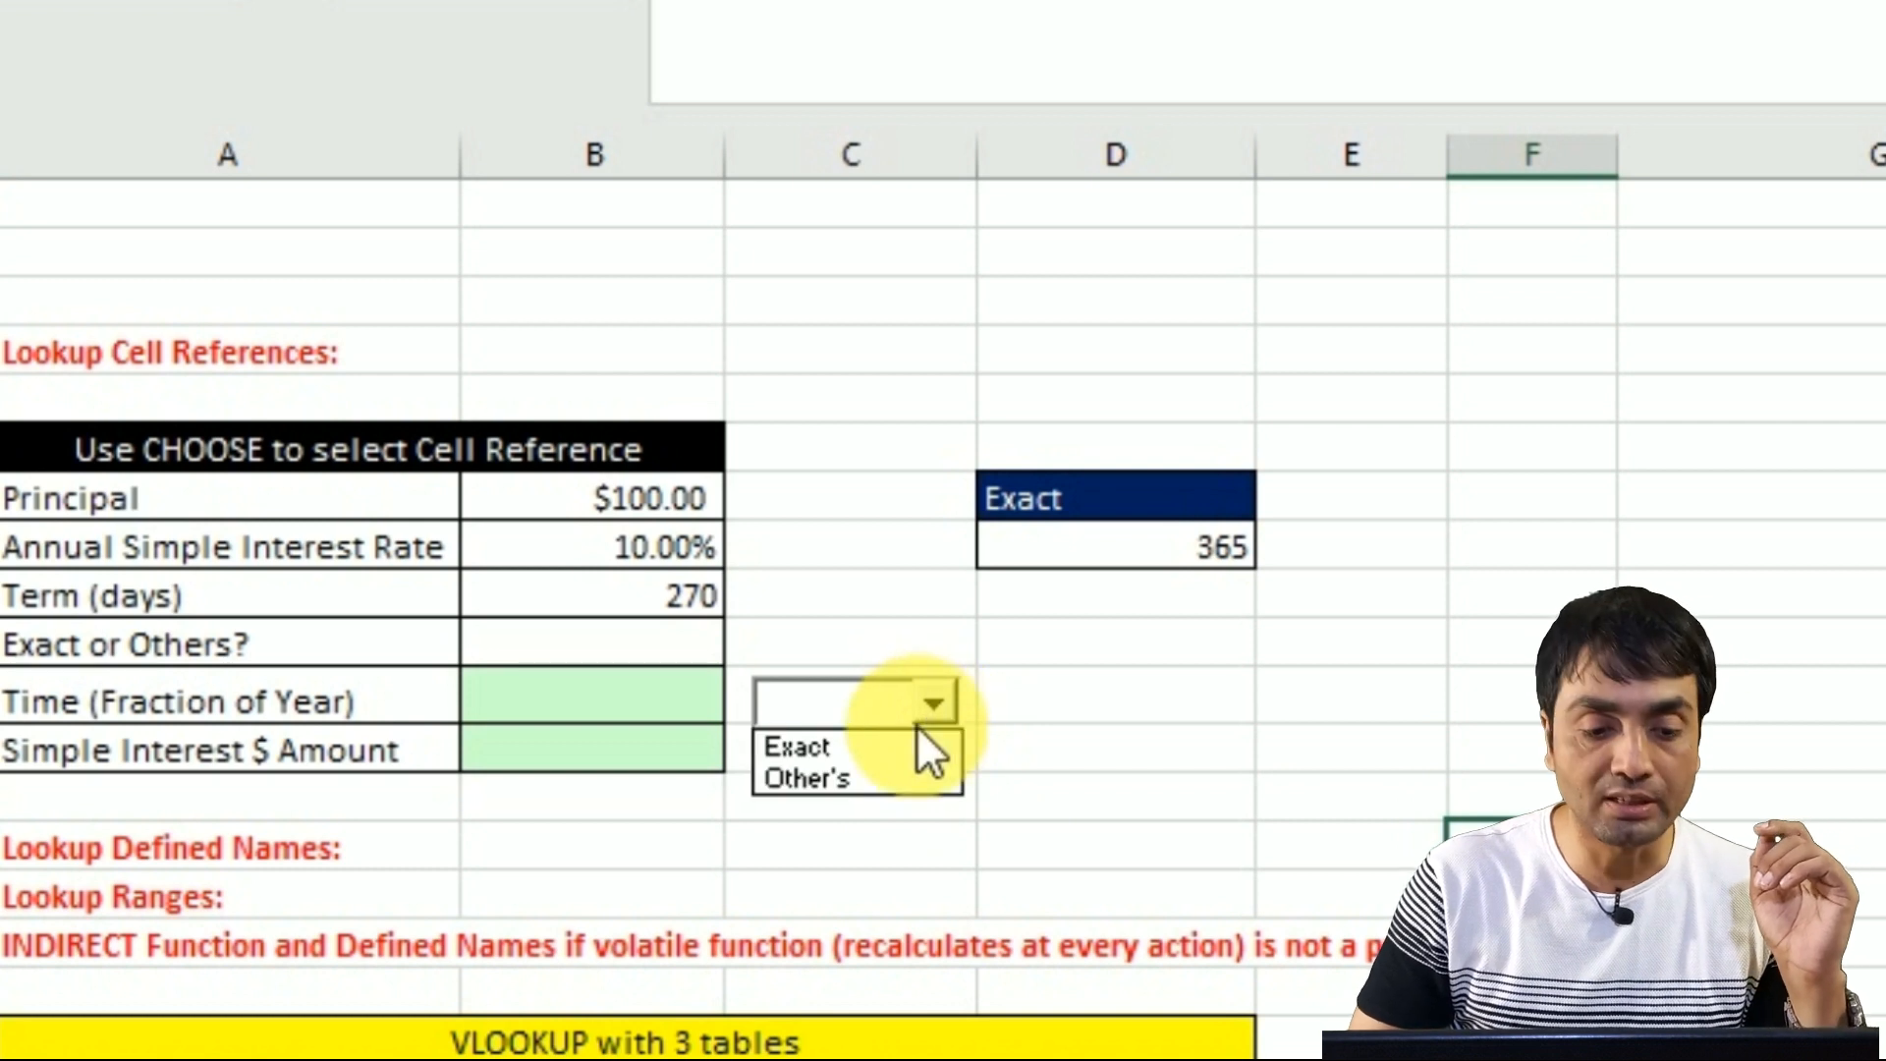
left_click(847, 751)
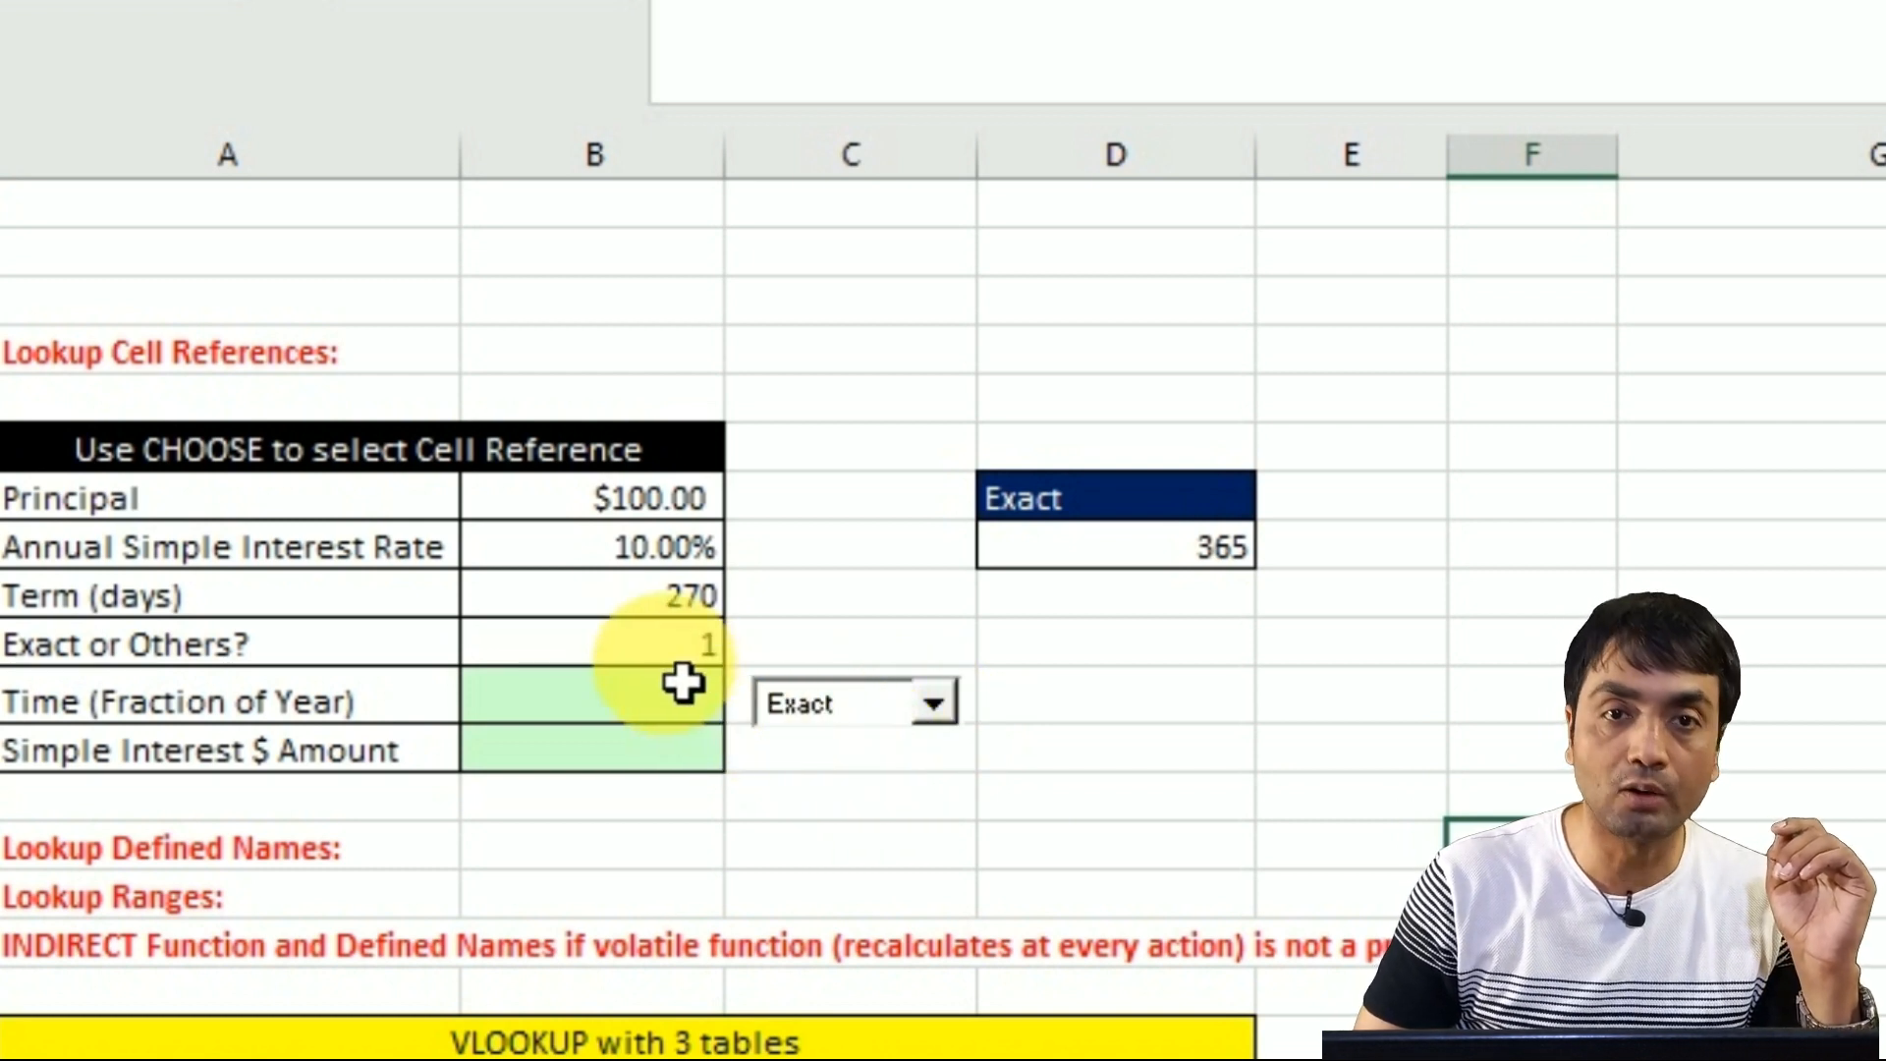
left_click(933, 705)
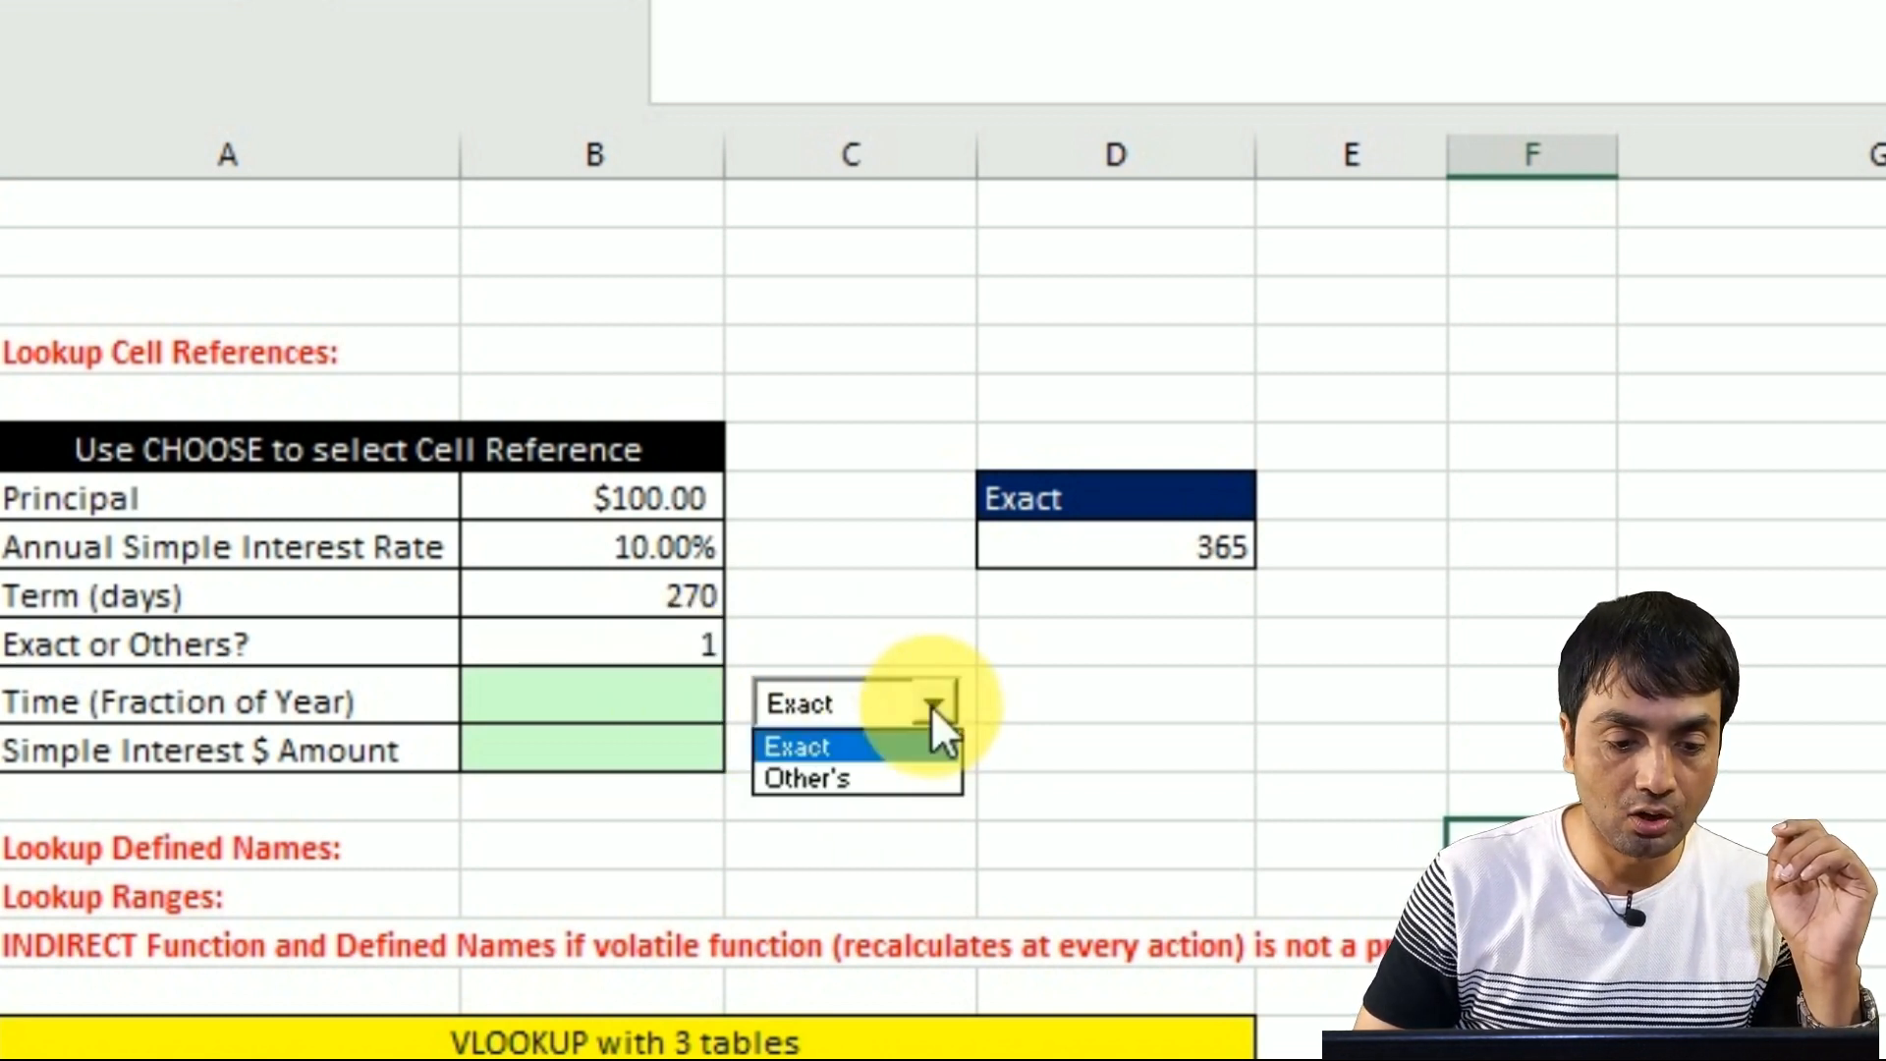
left_click(830, 776)
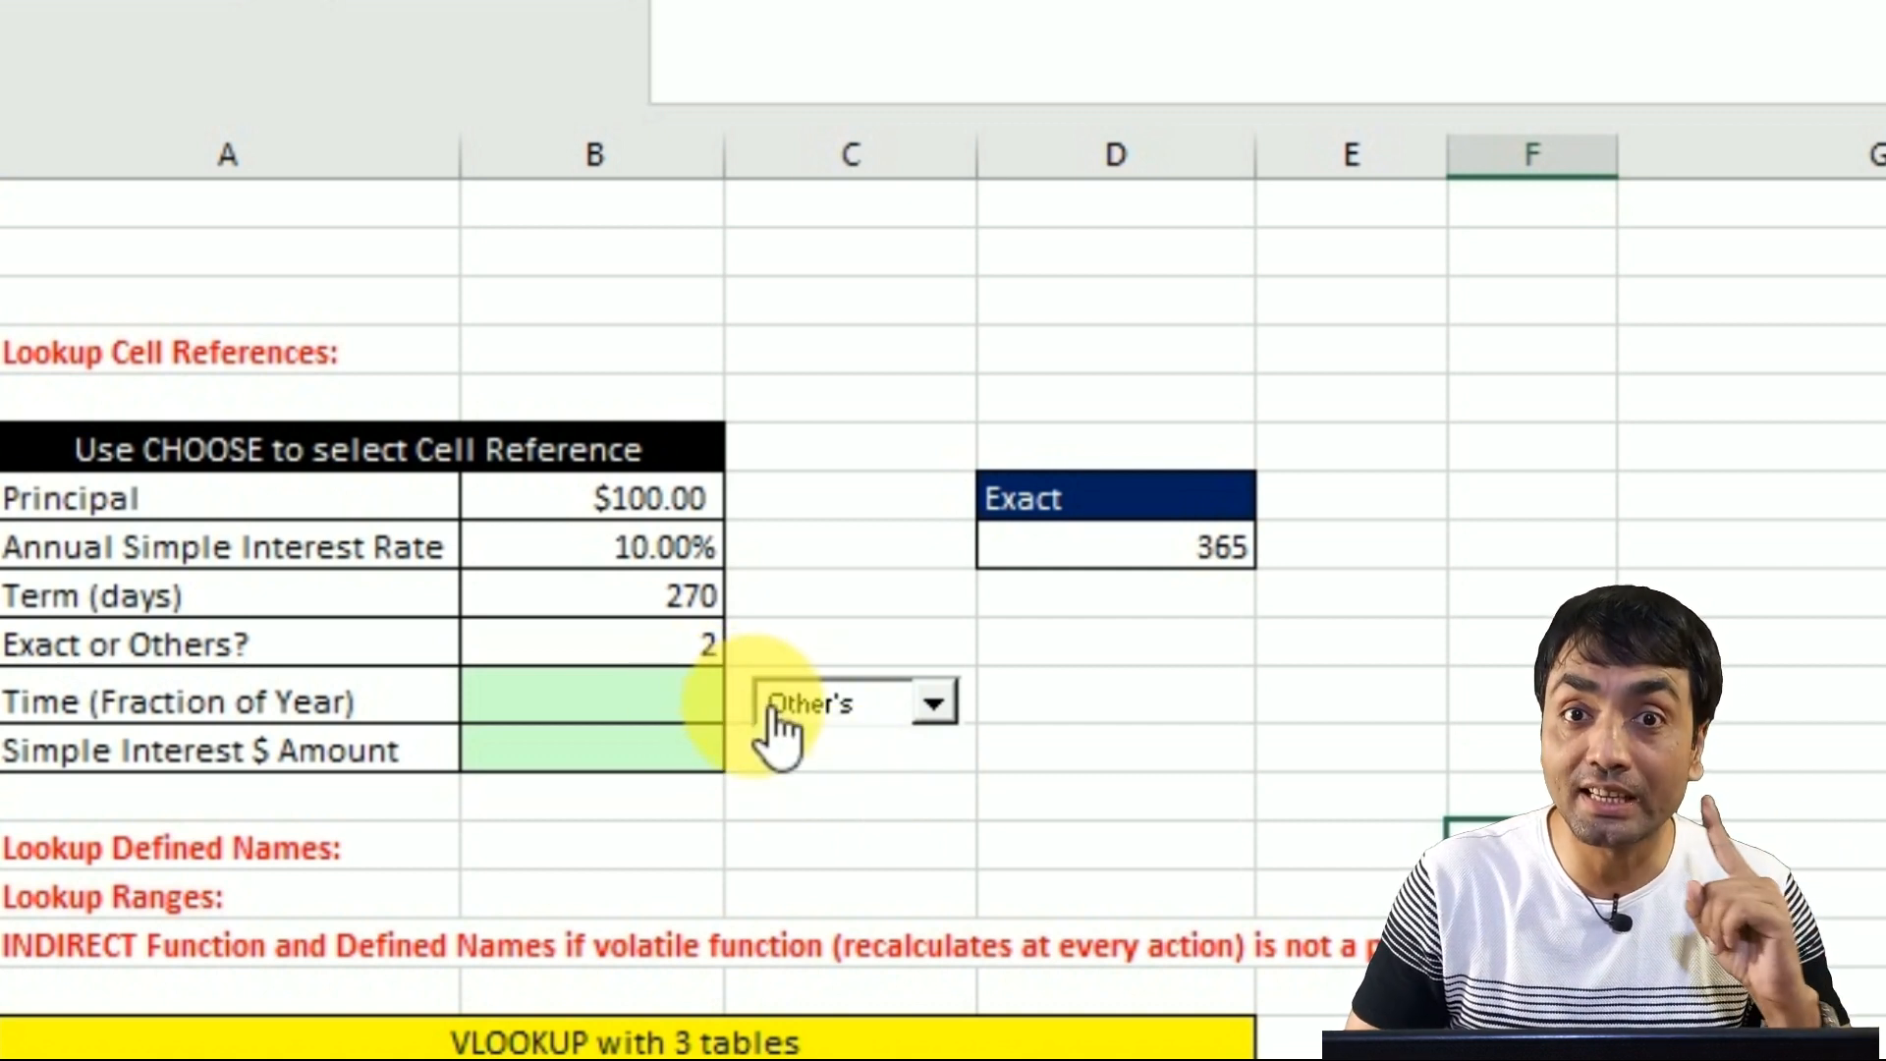
- Enter the formula =B28/CHOOSE(B29,D27,H27) in cell B30 for Time (Fraction of Year)
left_click(569, 716)
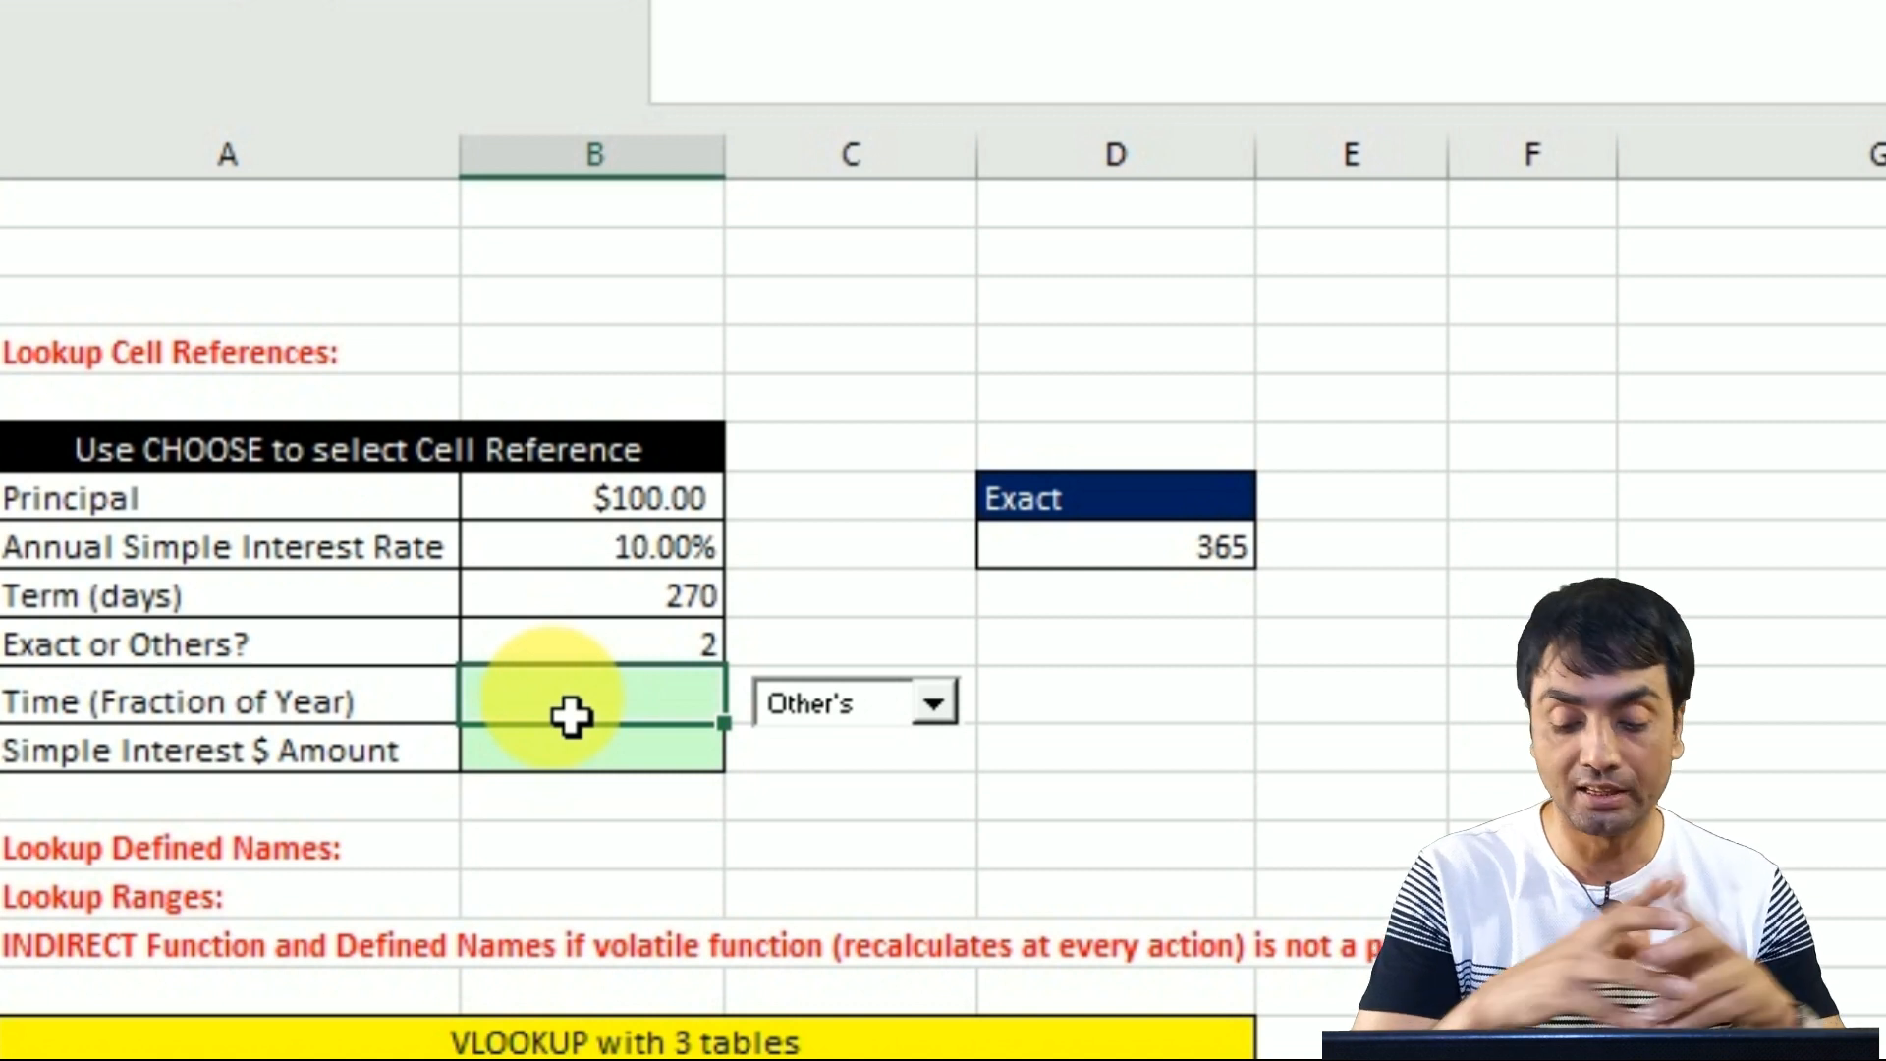
type("=")
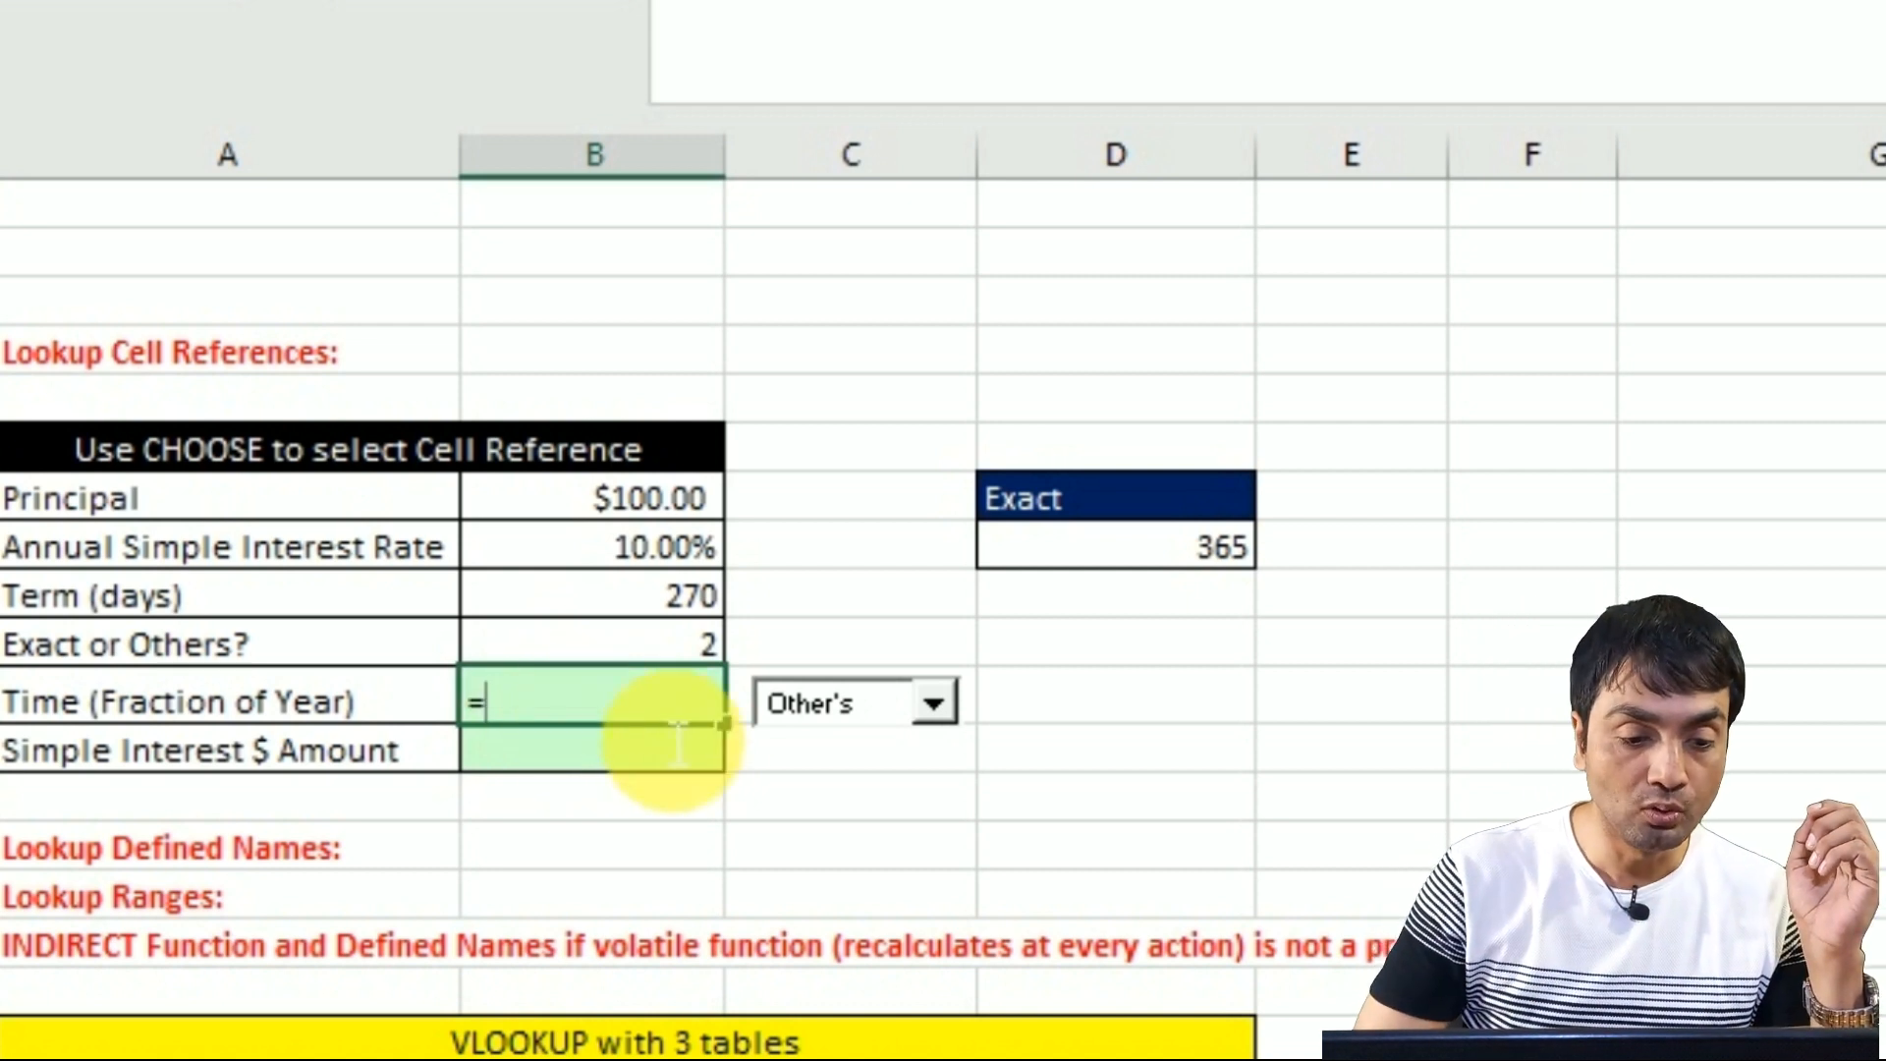
left_click(680, 616)
type("/choose")
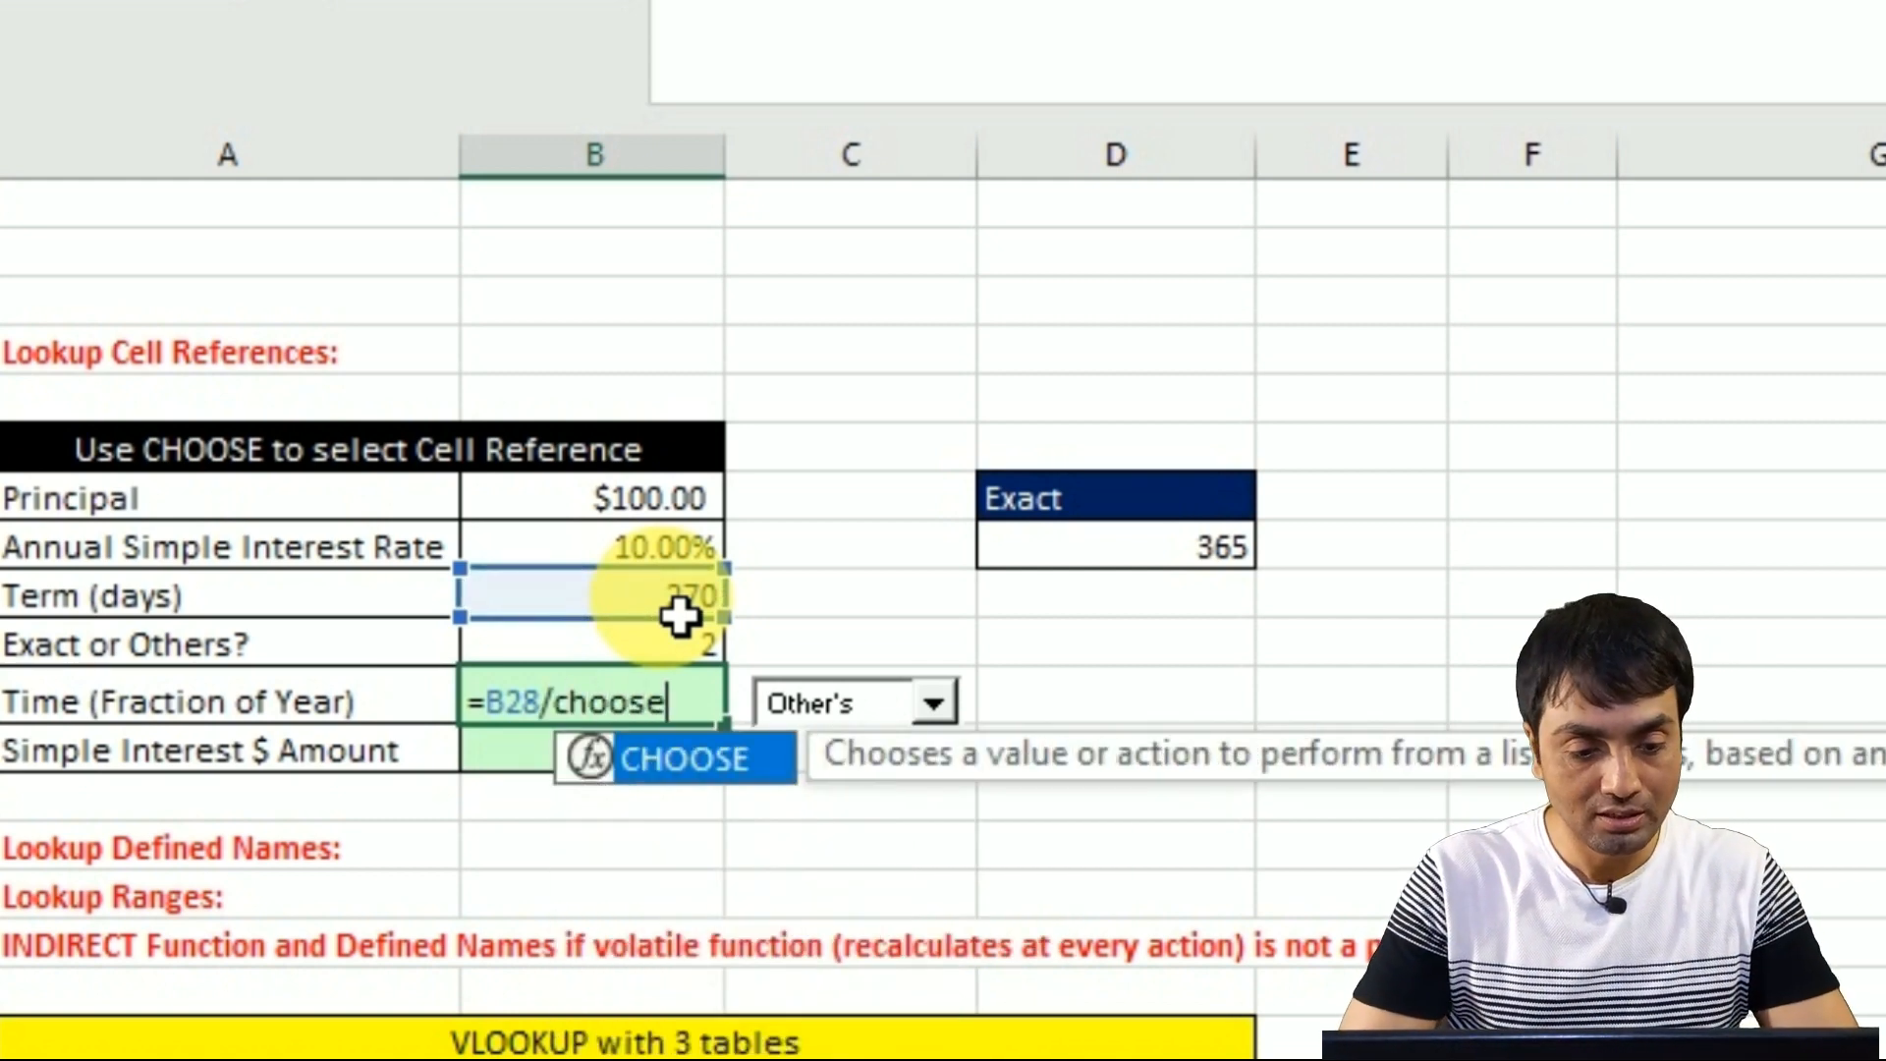
key("Tab")
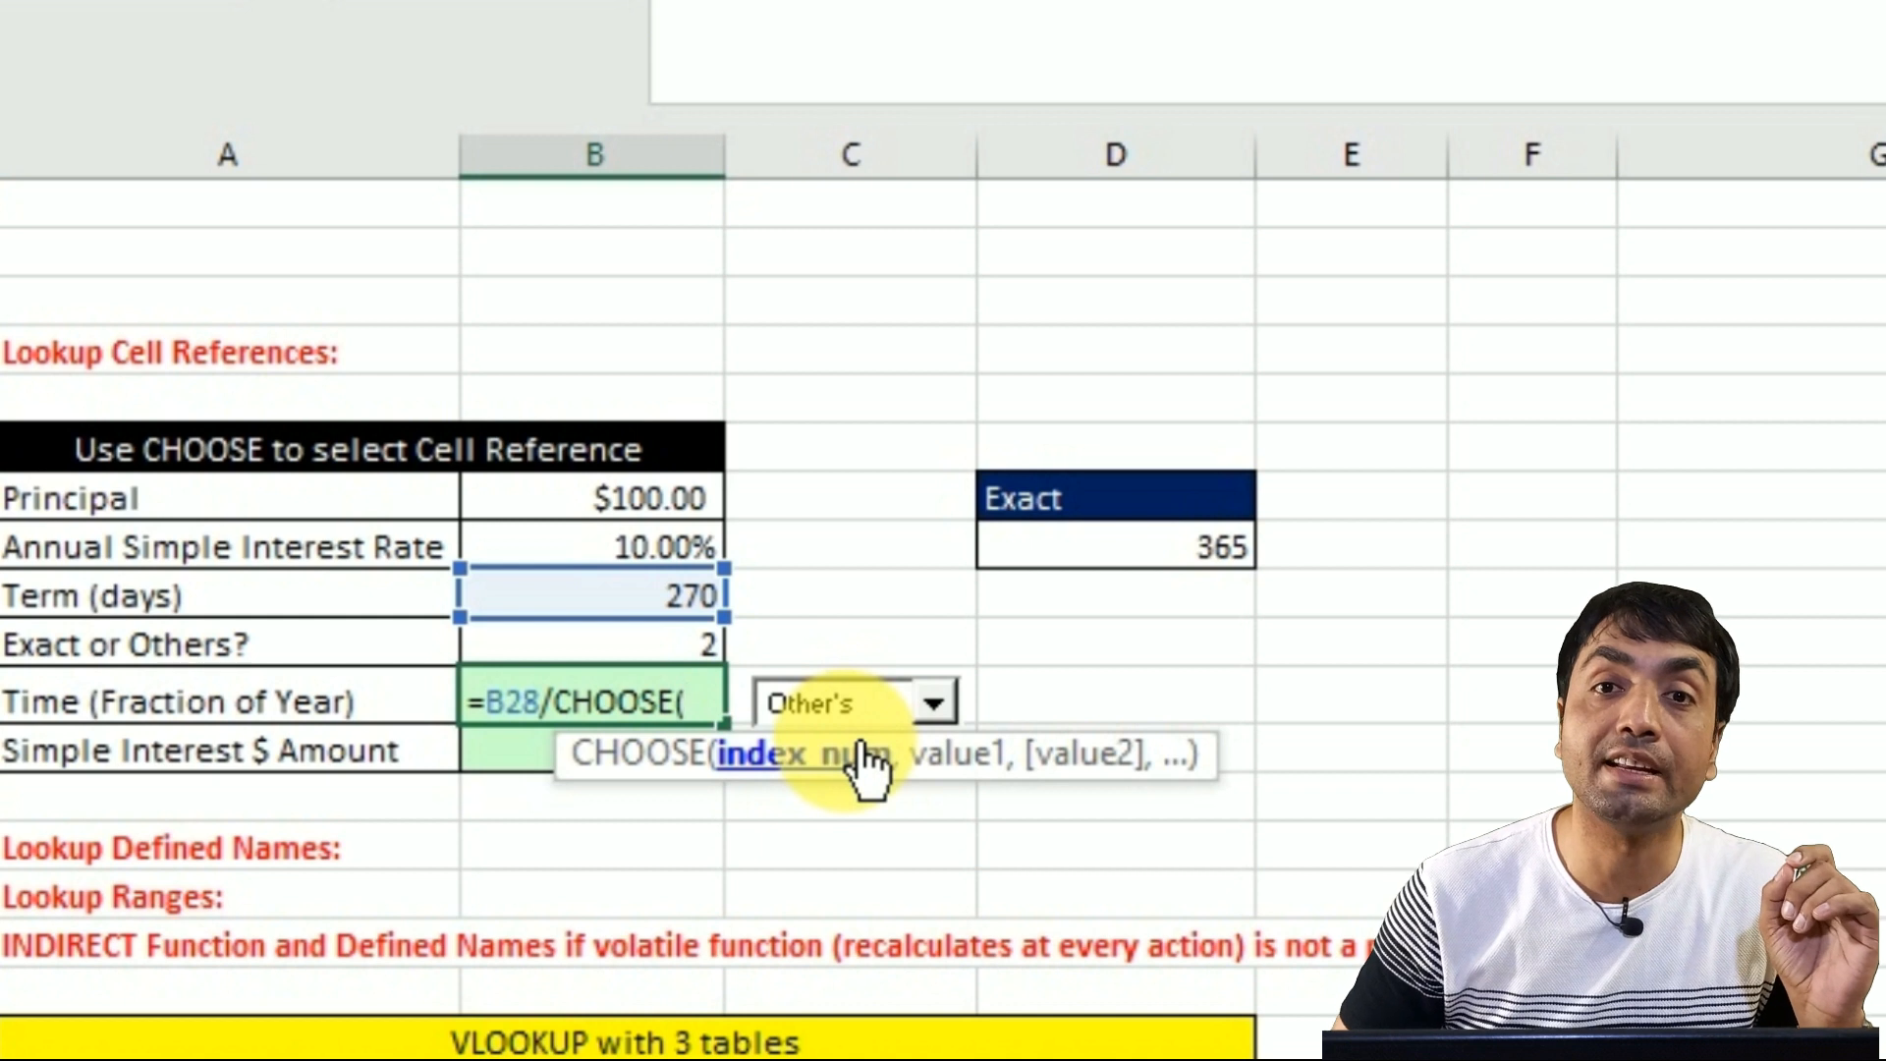
left_click(666, 661)
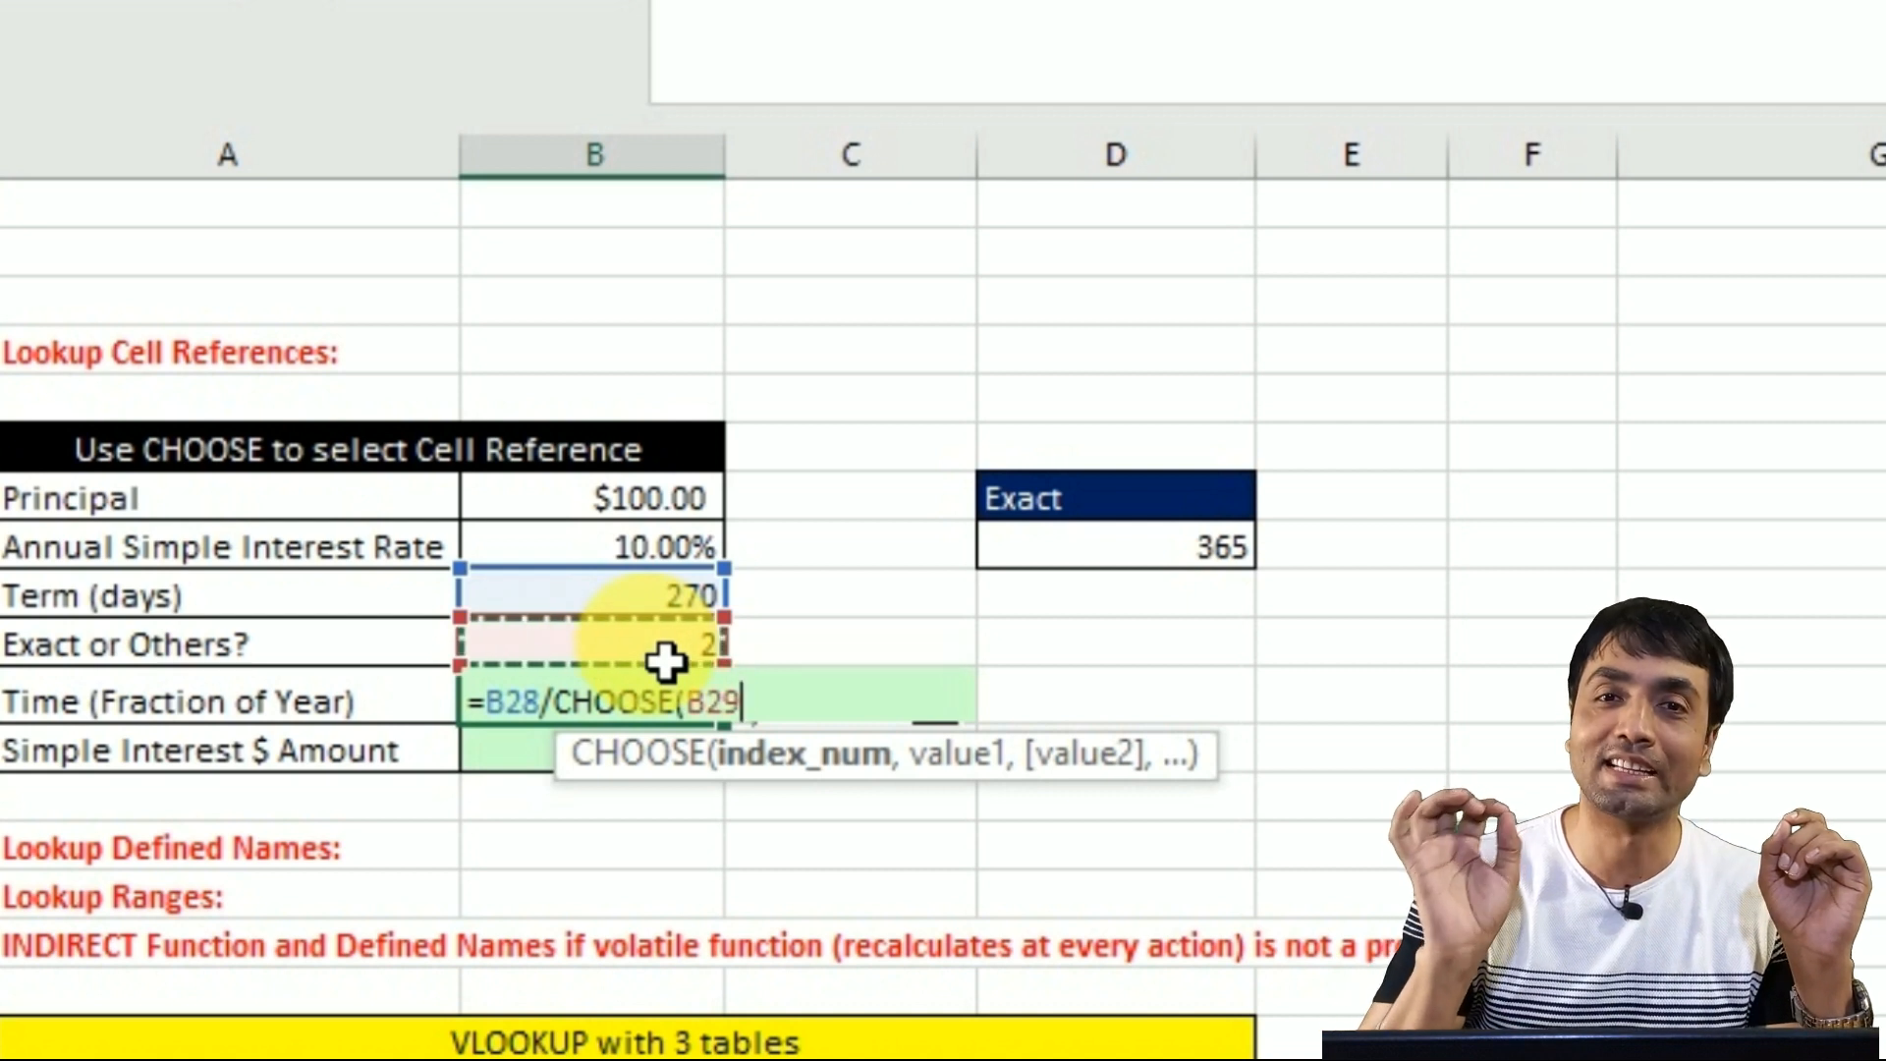
type(",")
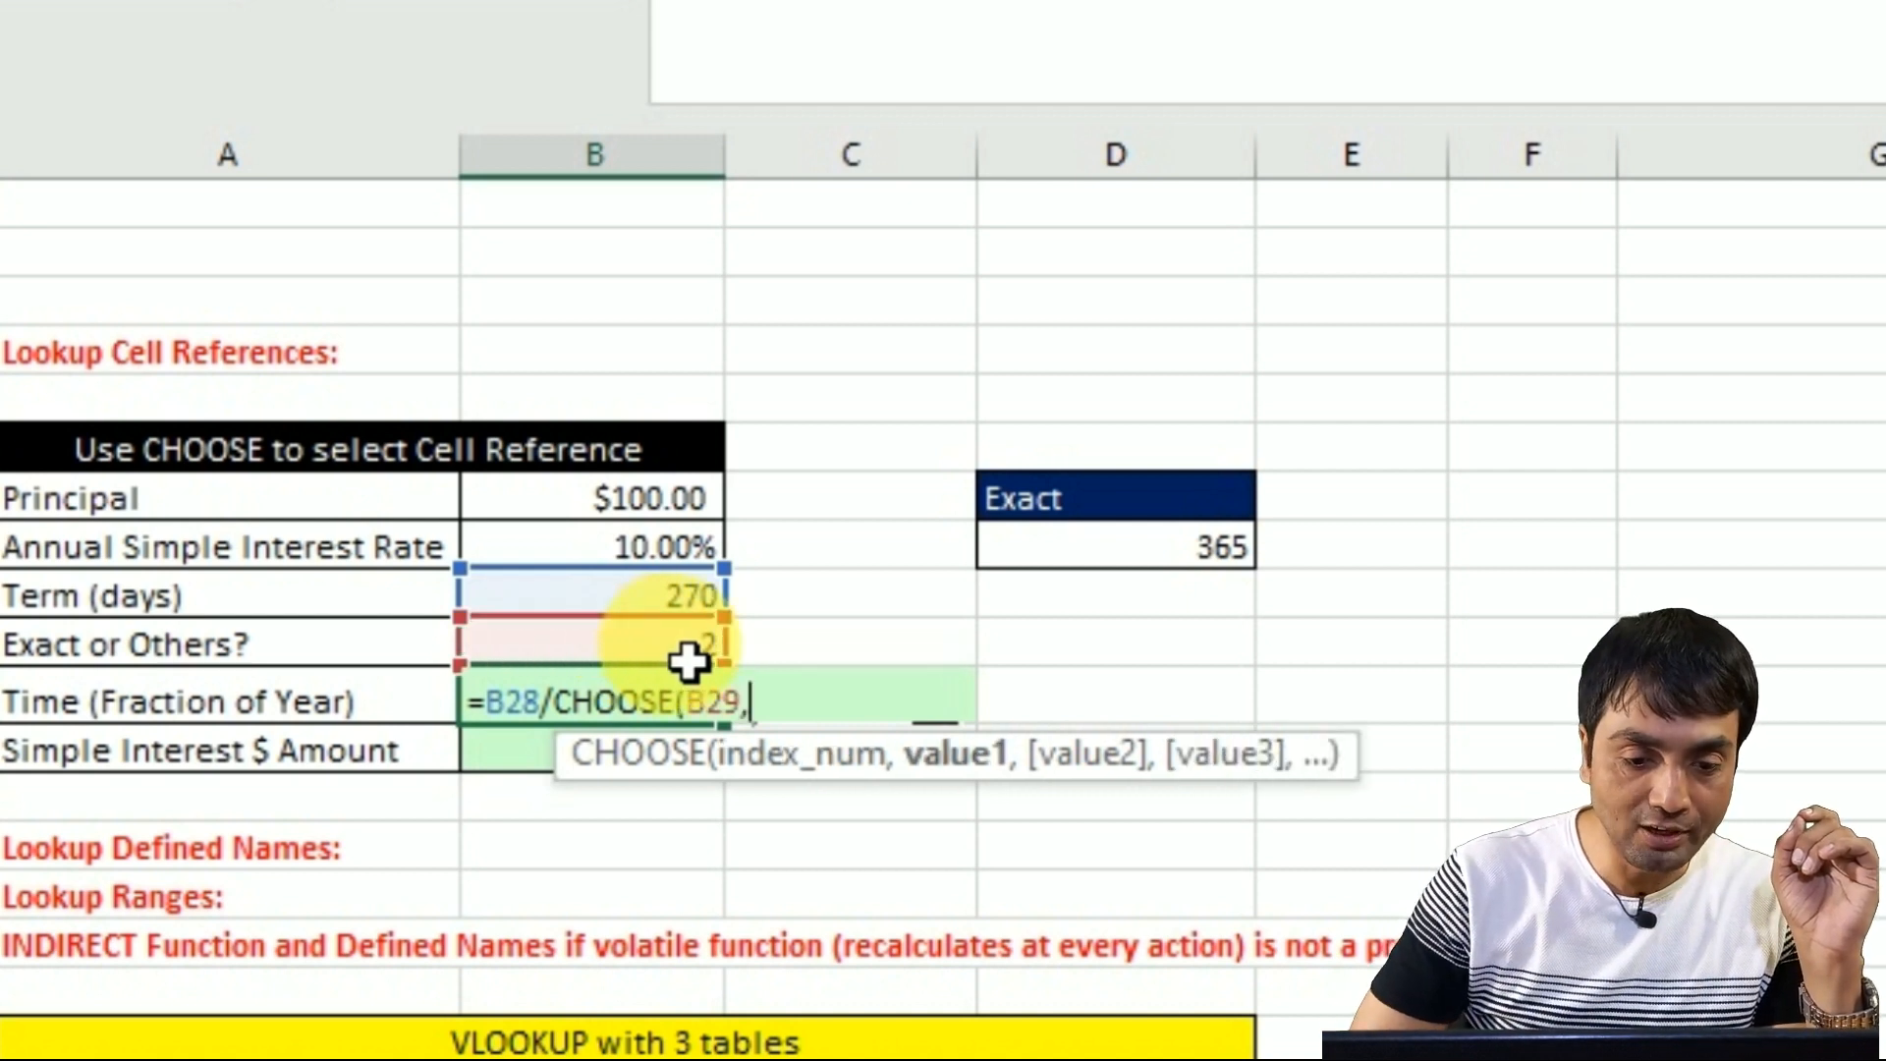
left_click(1174, 578)
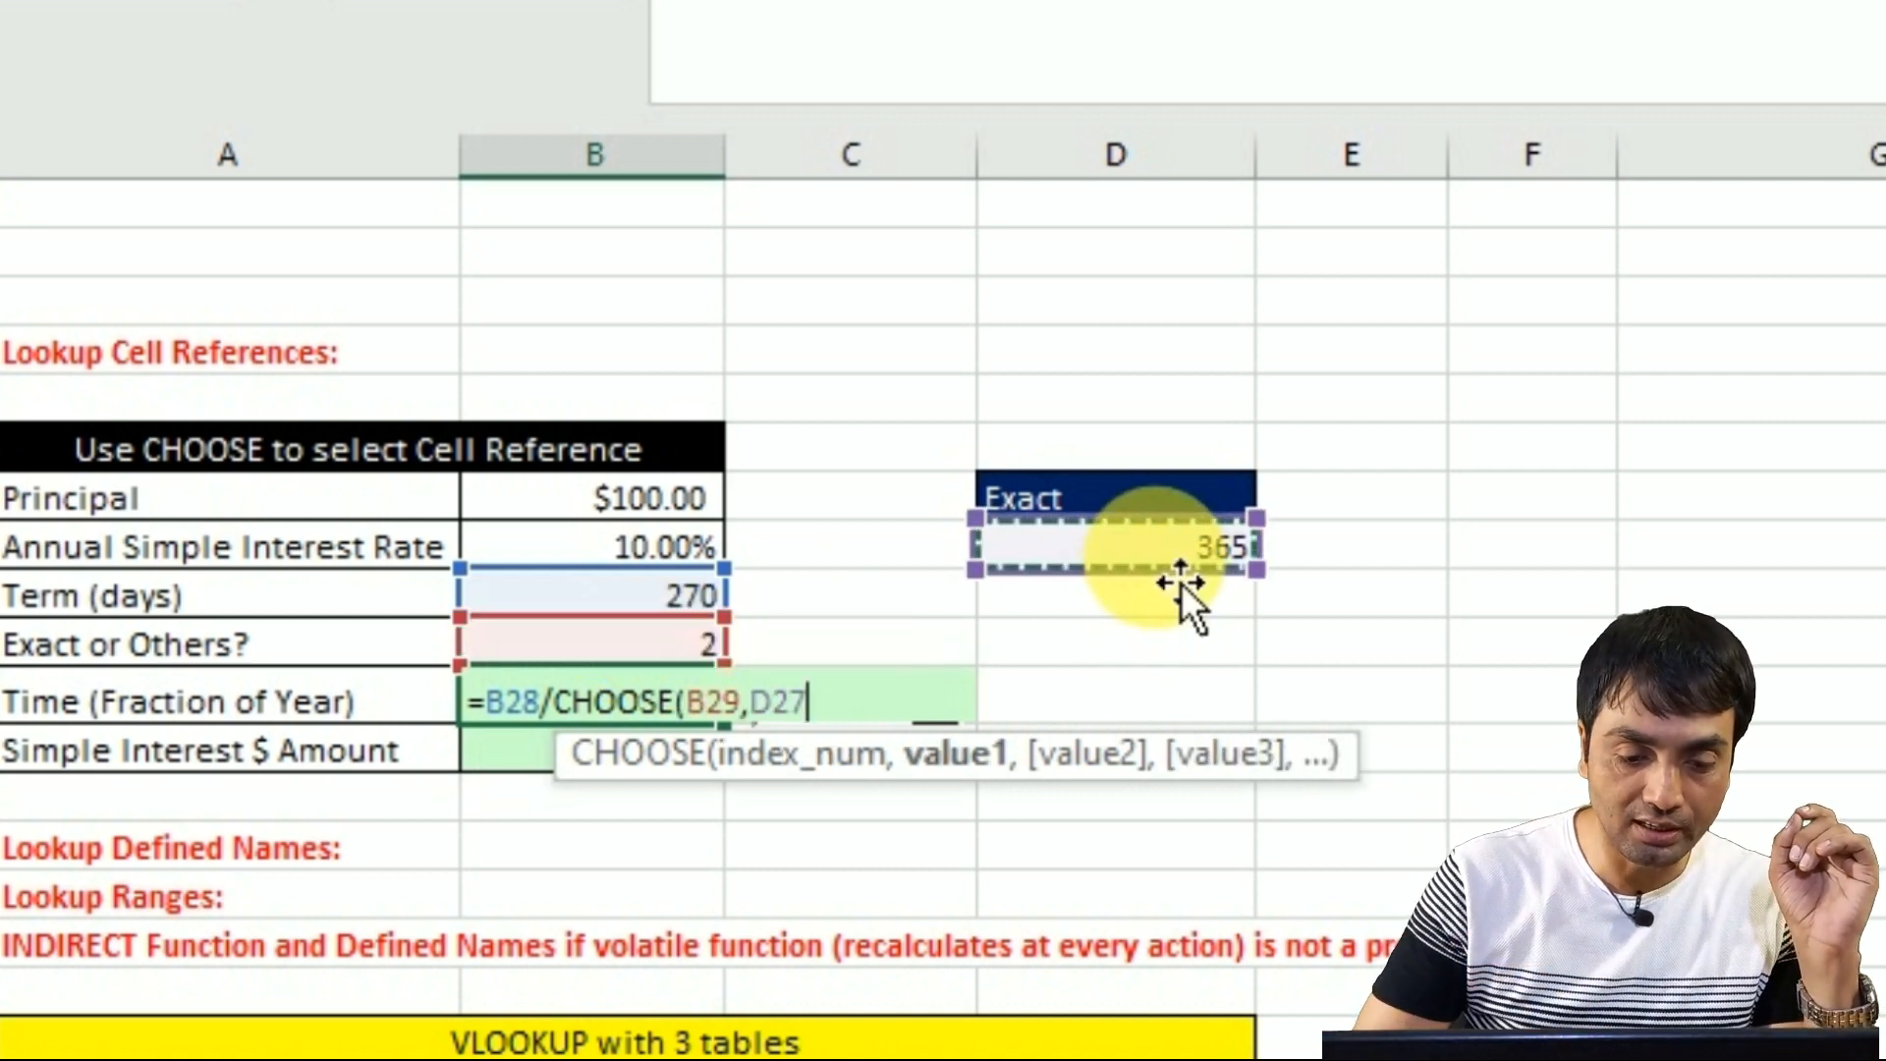
type(",")
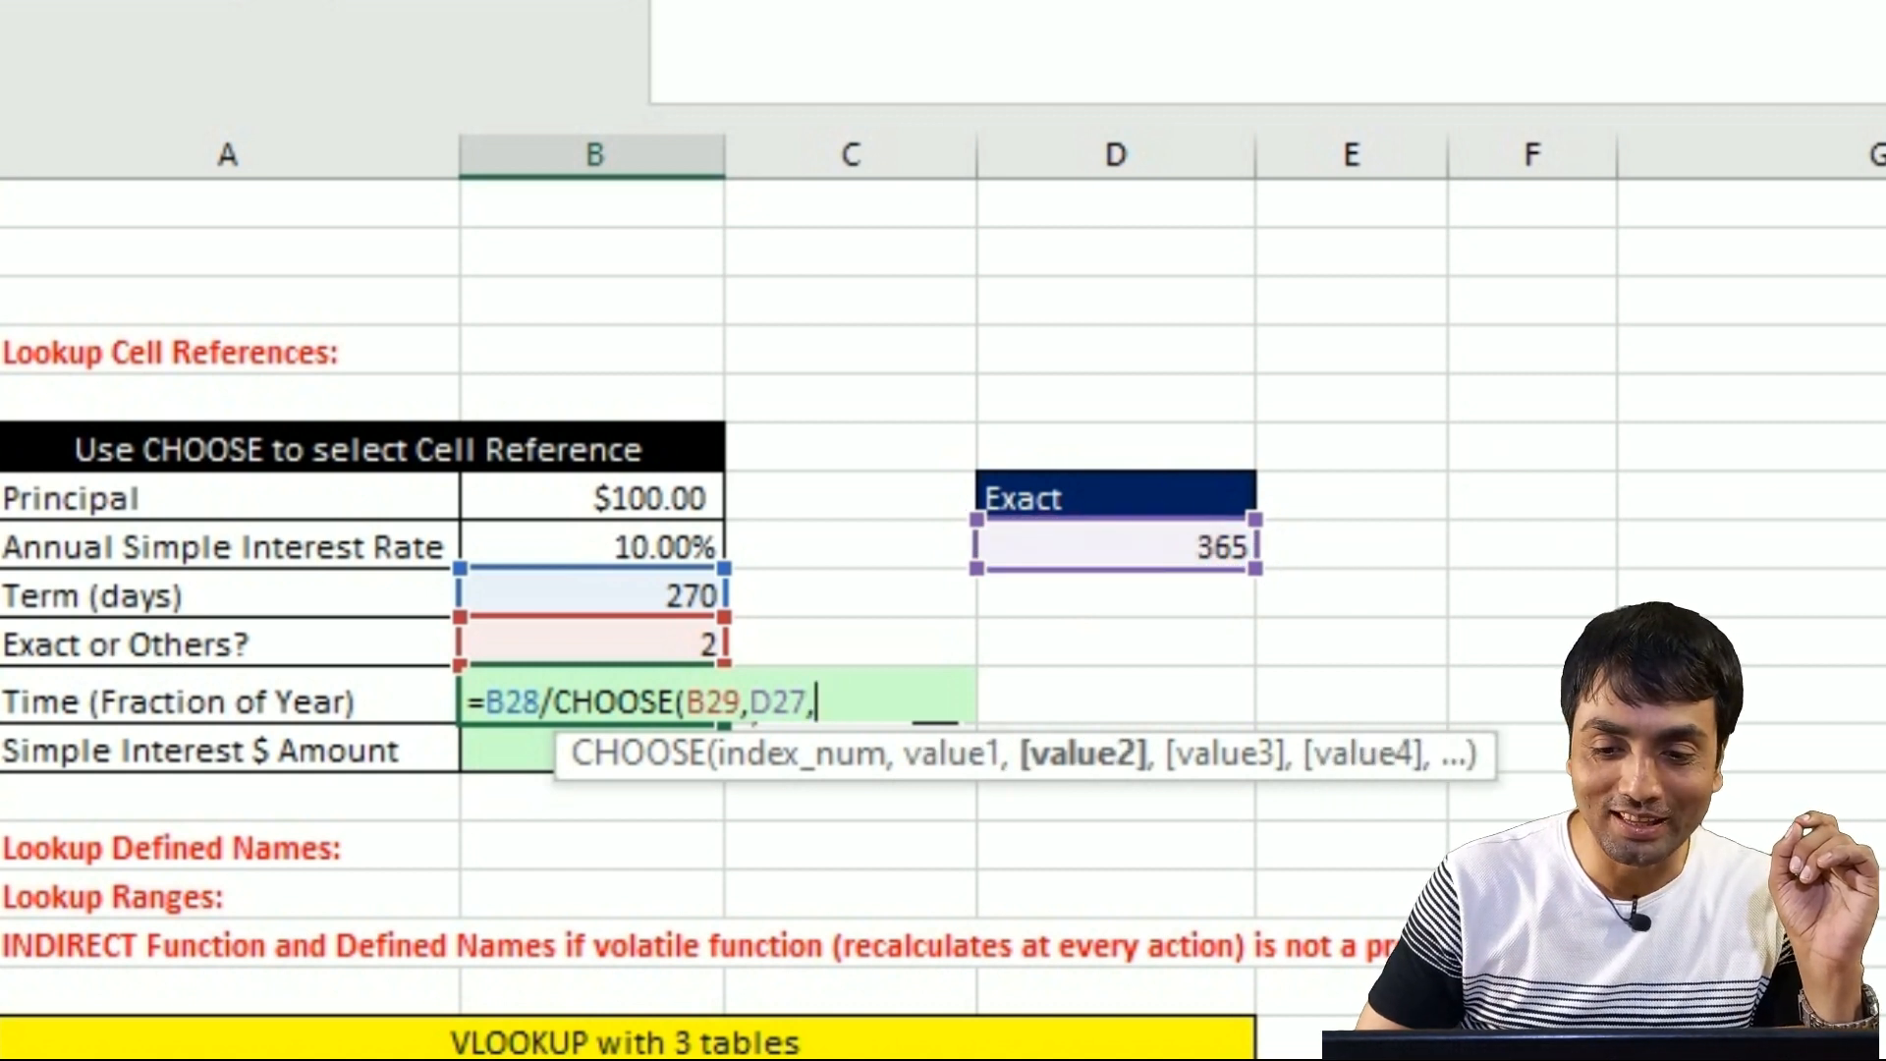
type("H27)")
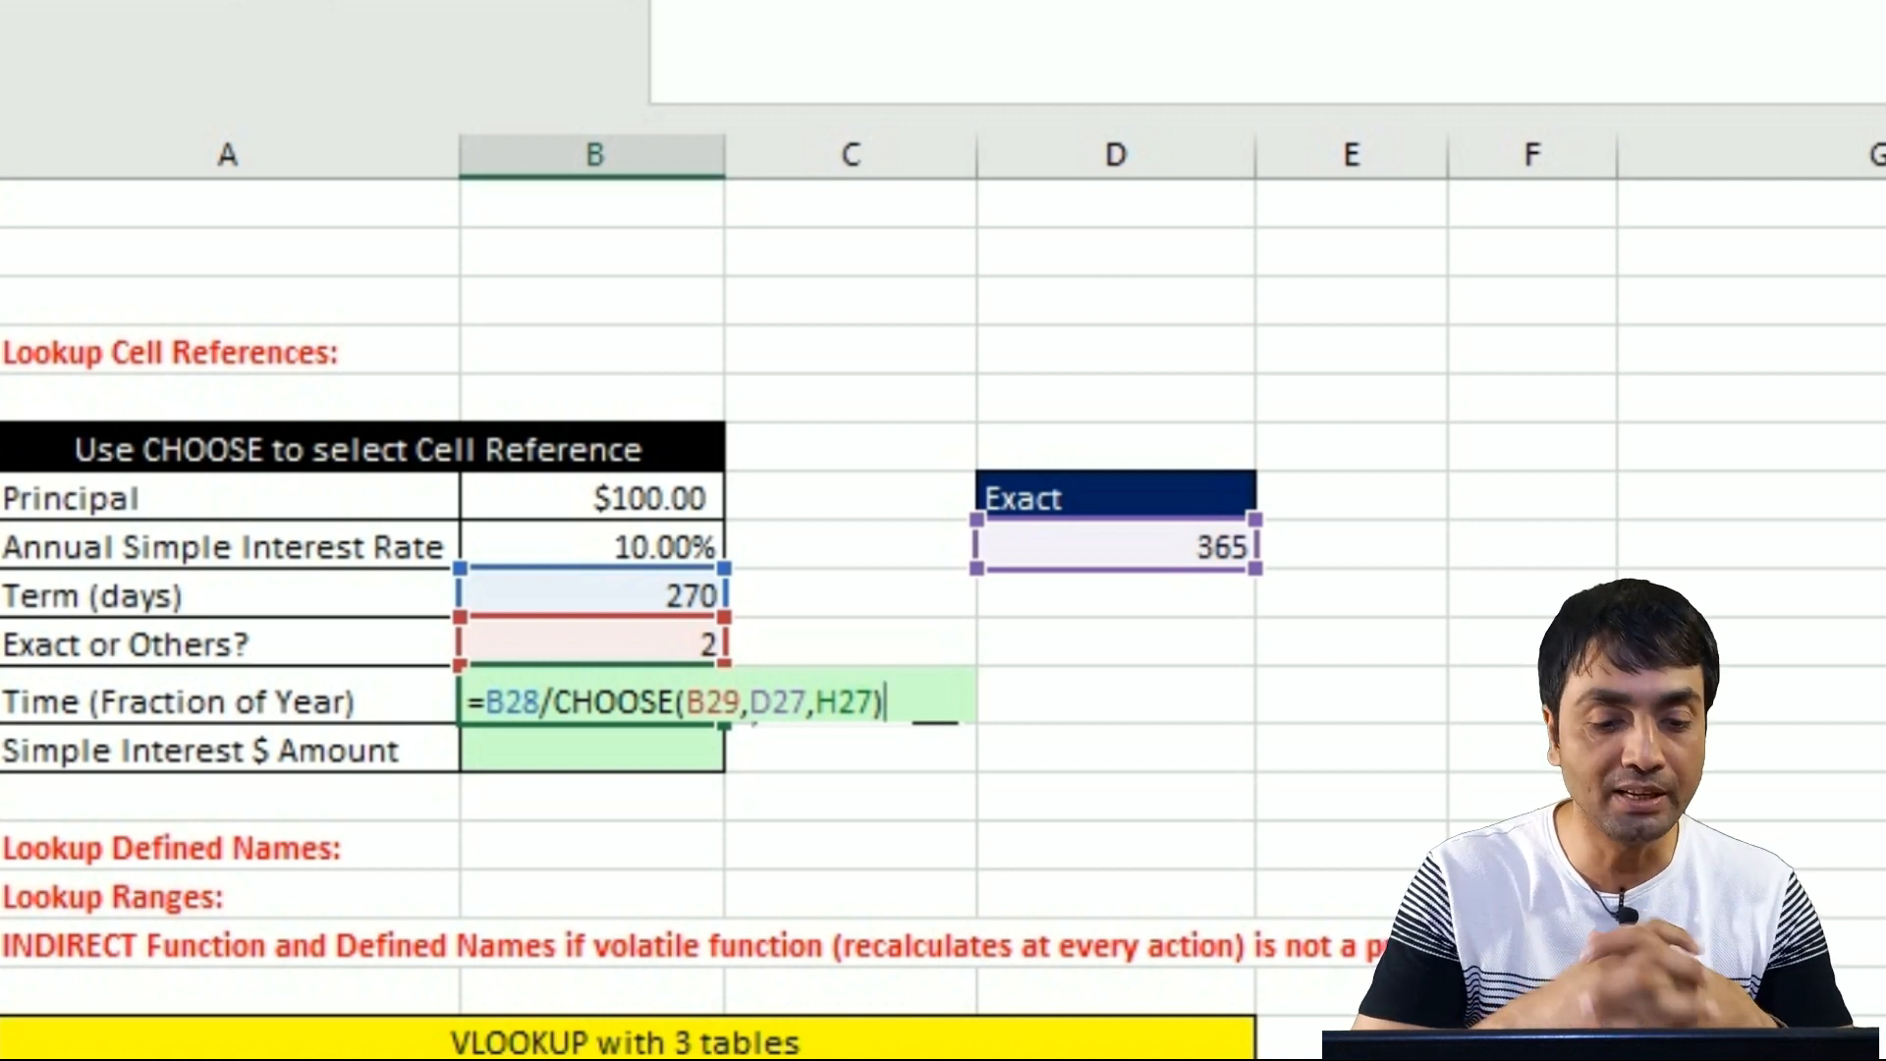
key("Return")
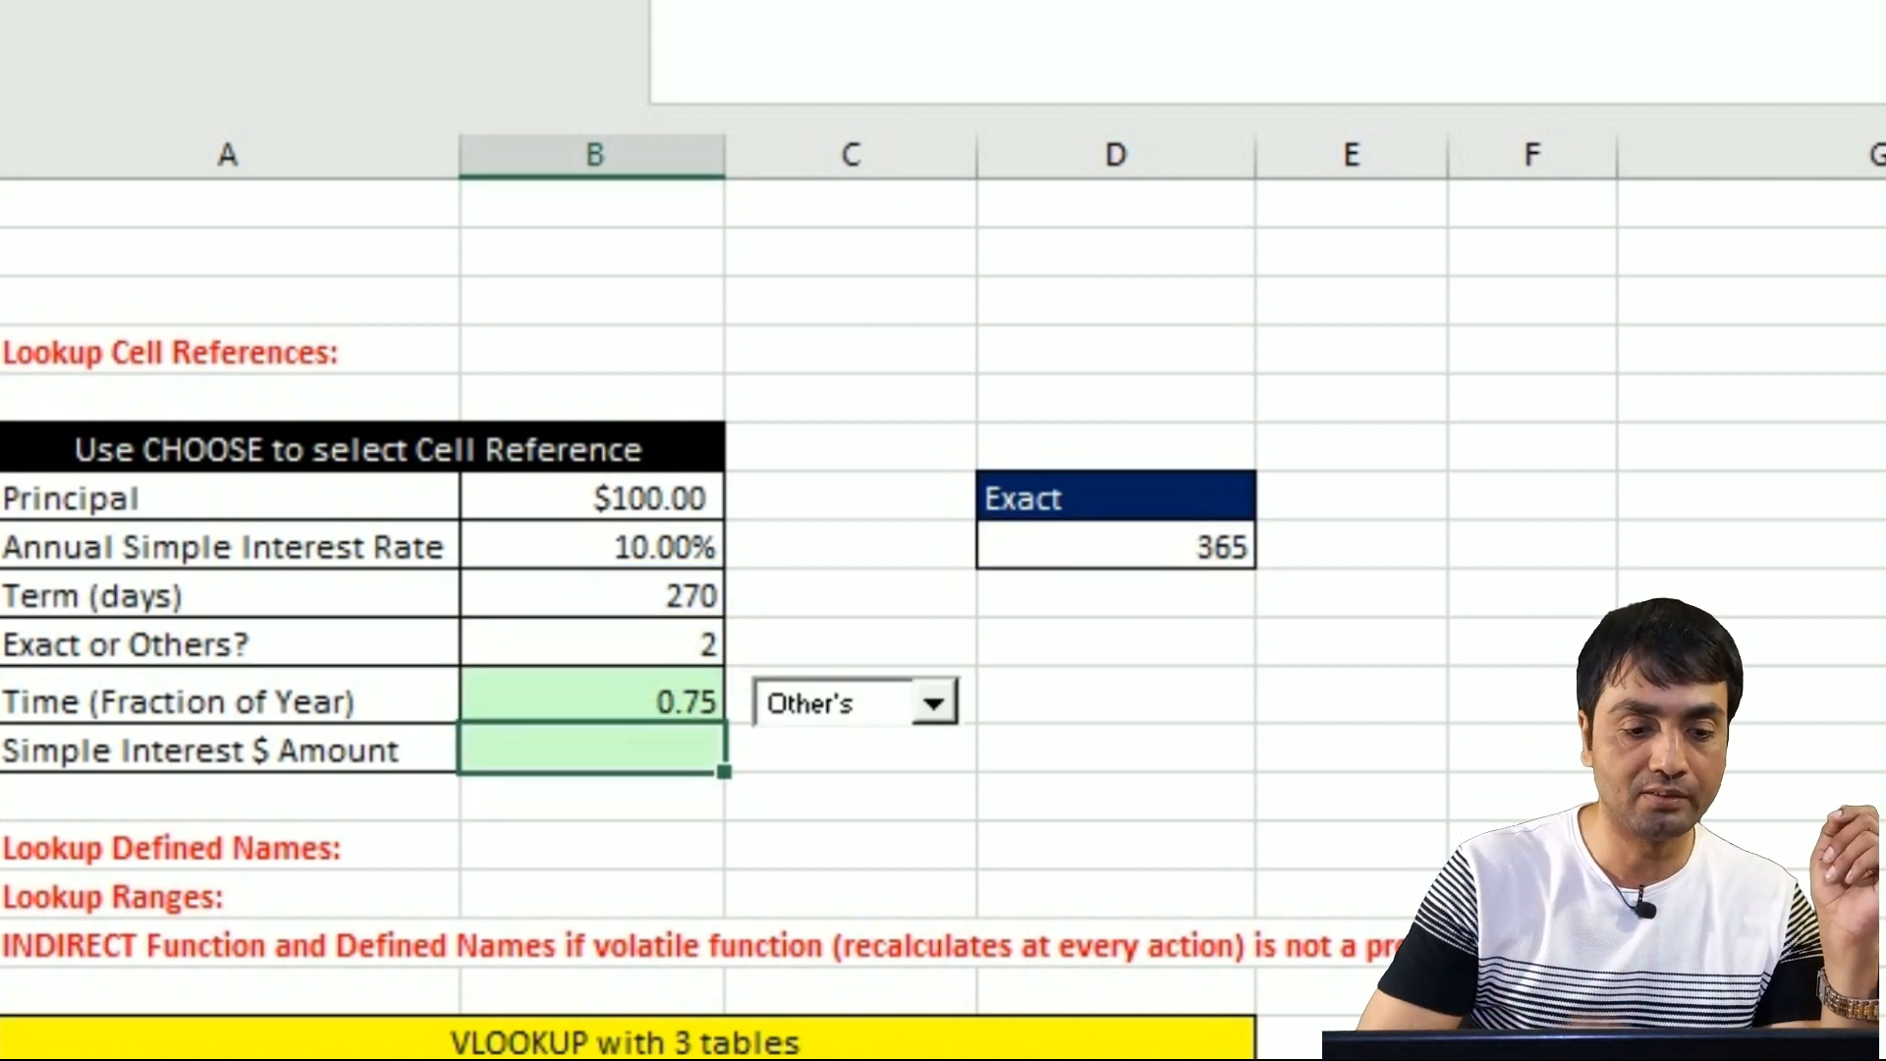
- Switch the combo box selection to Exact
left_click(933, 704)
left_click(841, 742)
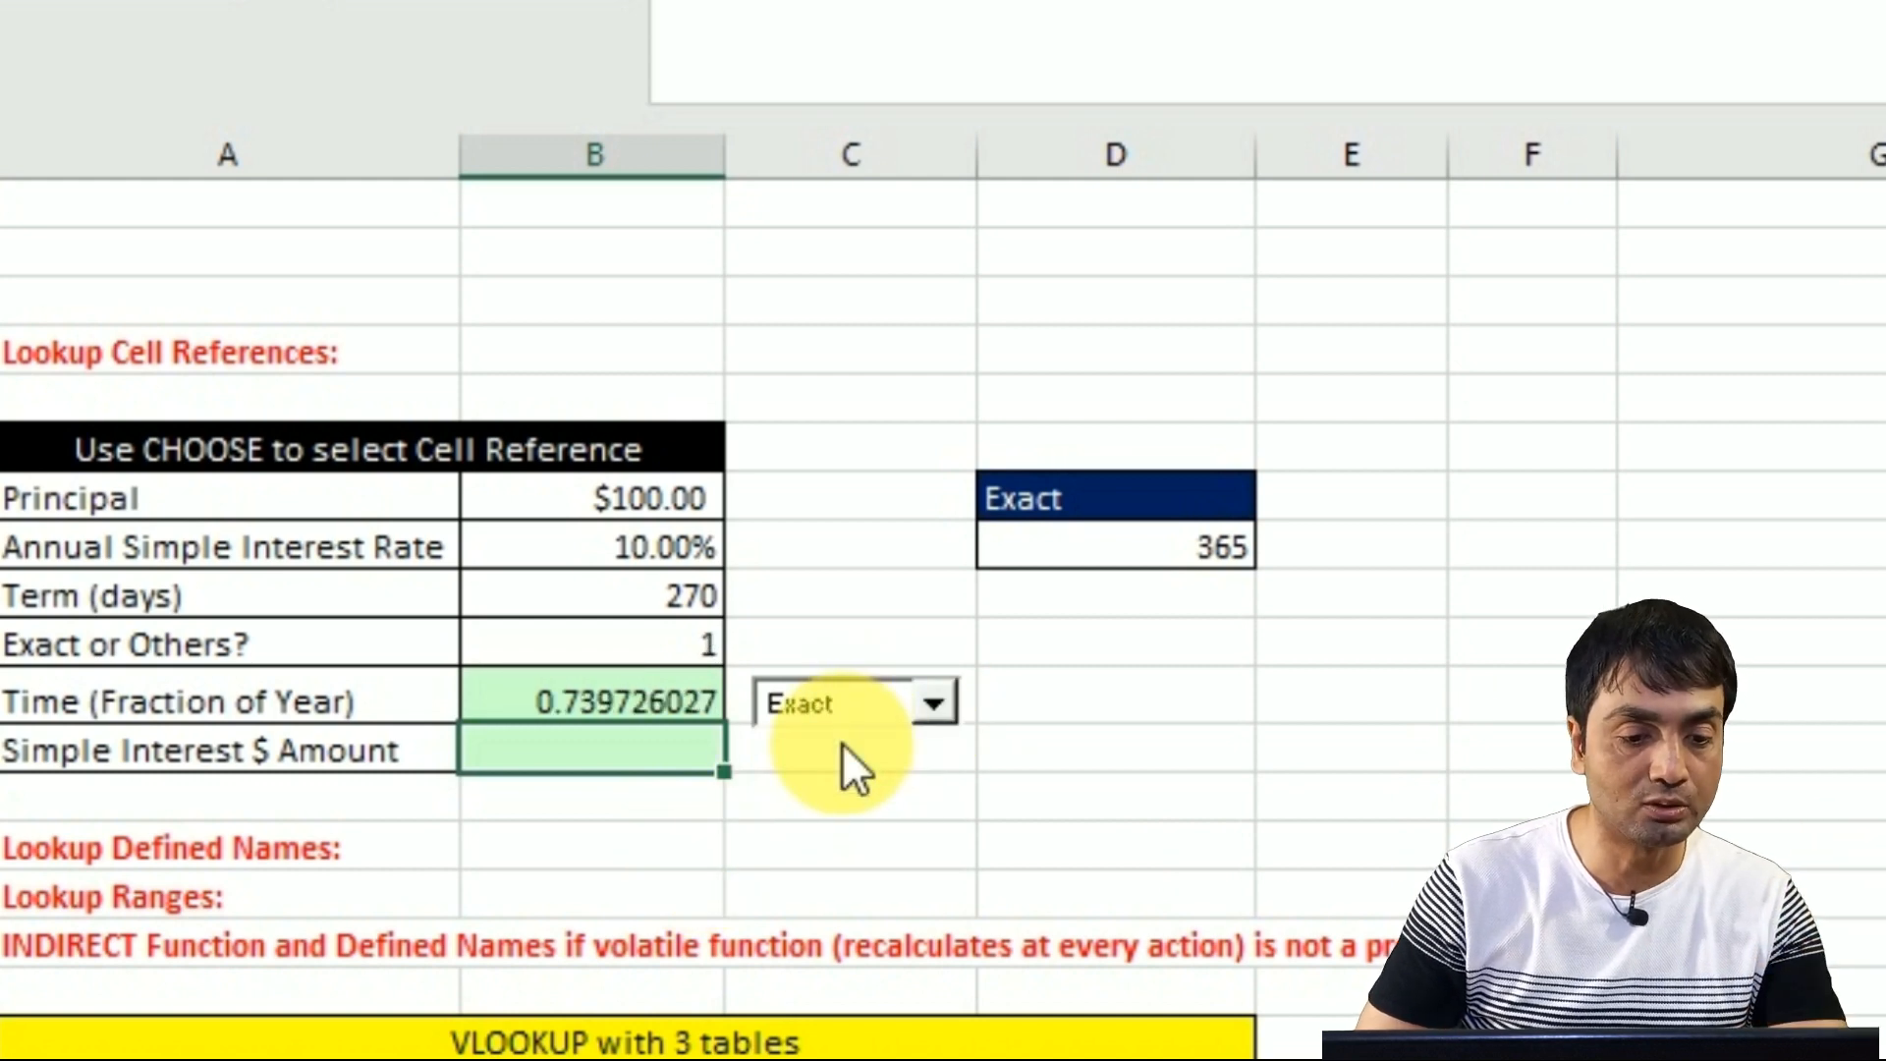
- Enter the formula =ROUND(B30*B27*B26,2) in cell B31 for Simple Interest $ Amount
scroll(687, 506, "down", 2)
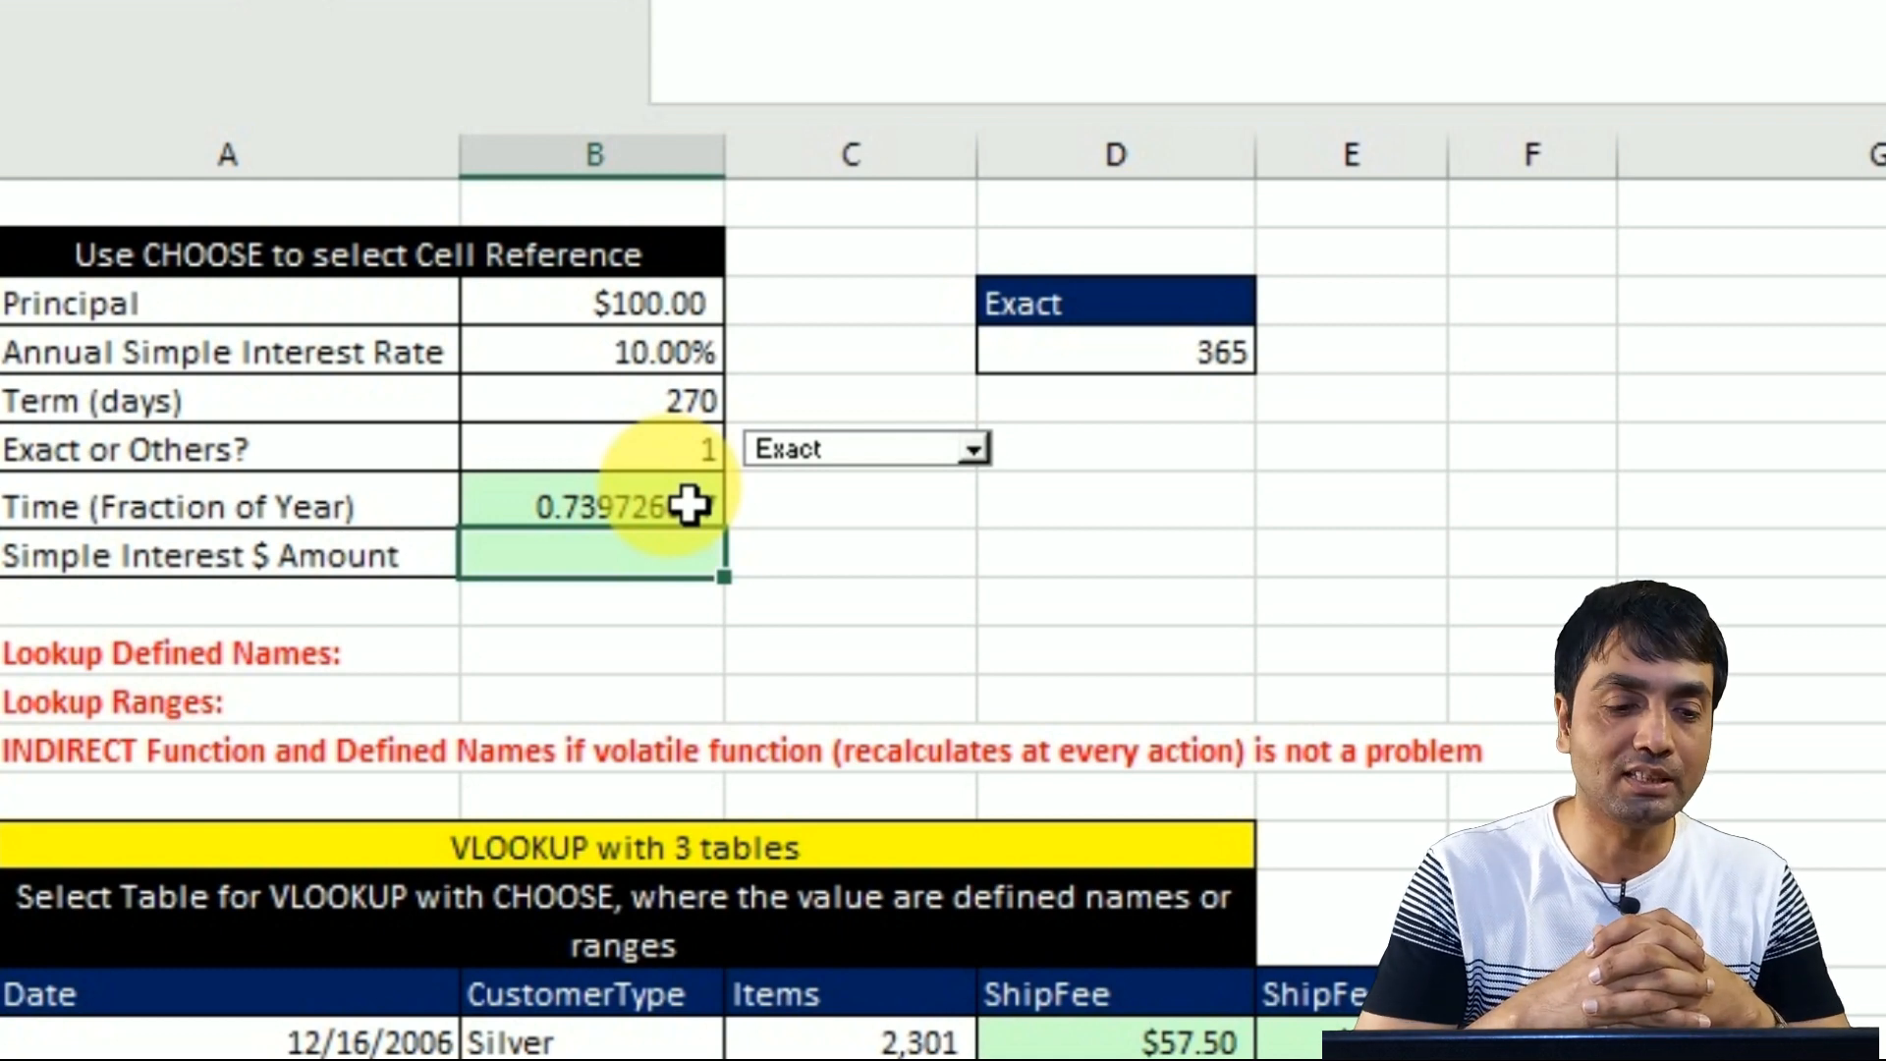
type("=round")
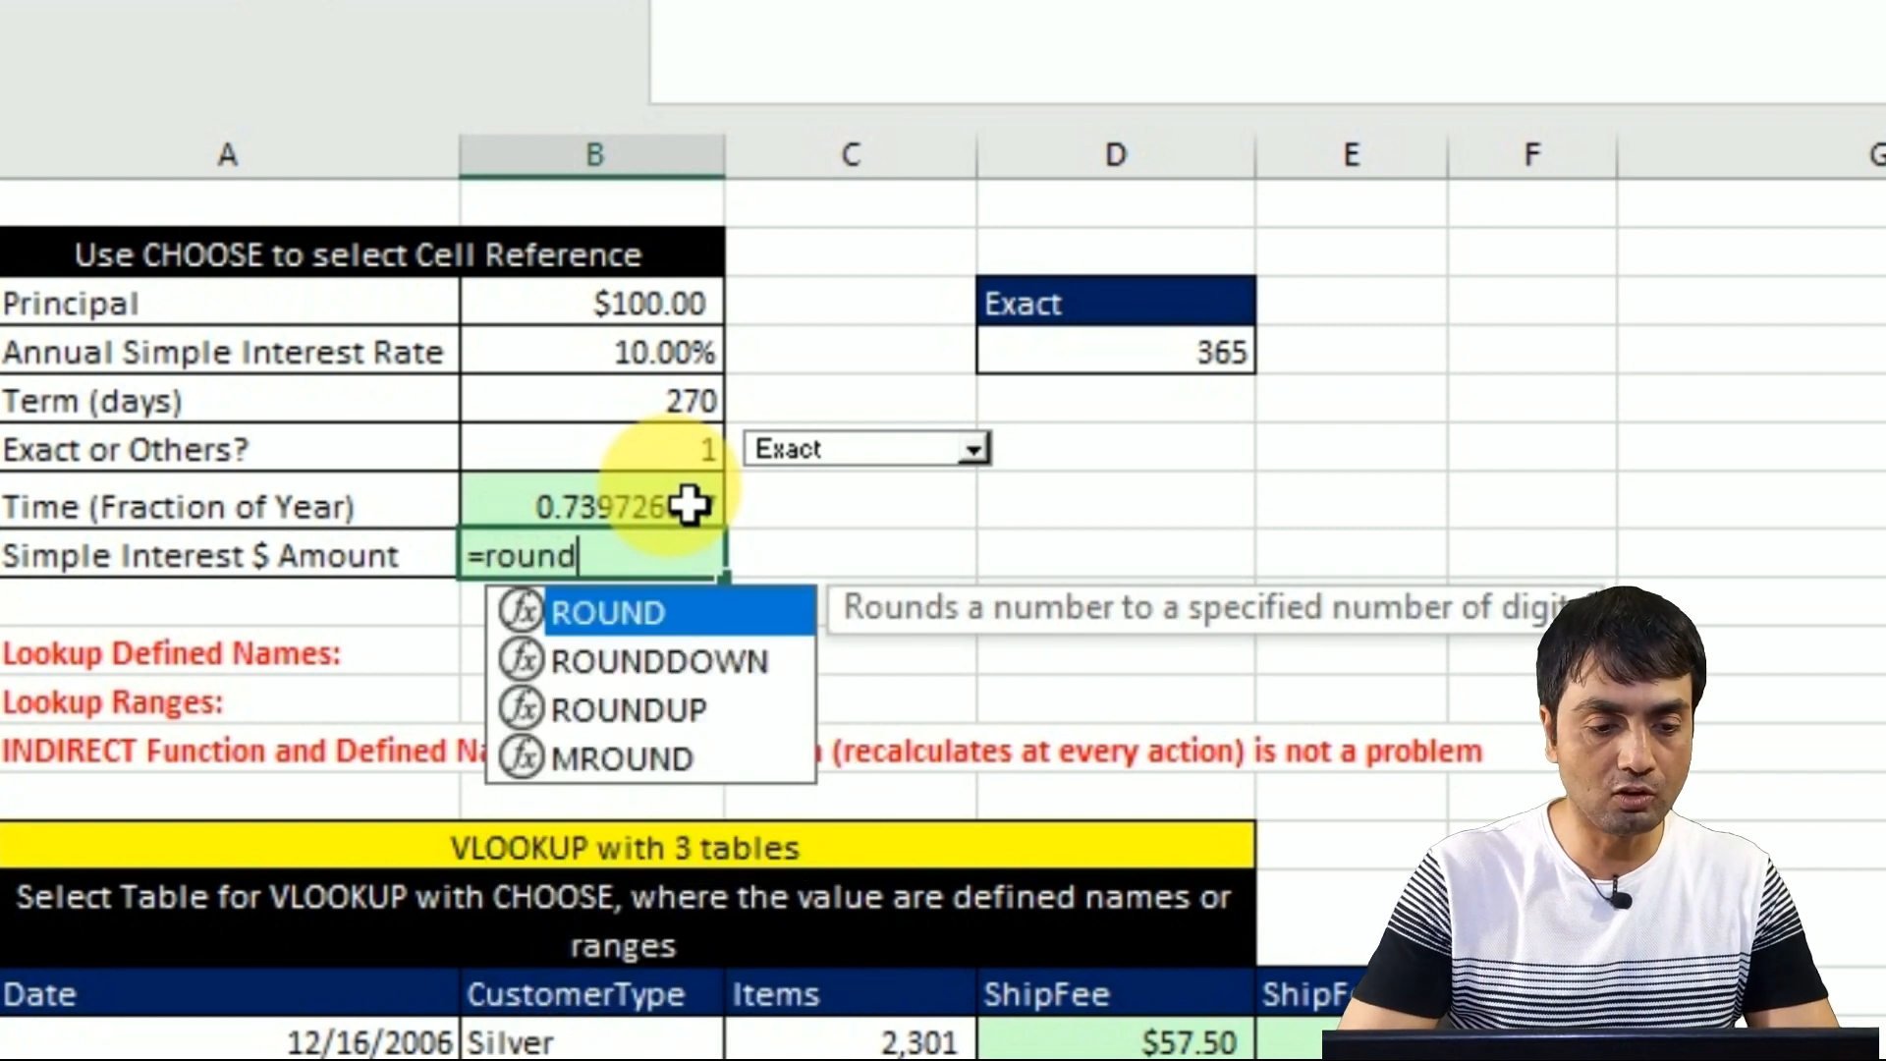
key("Tab")
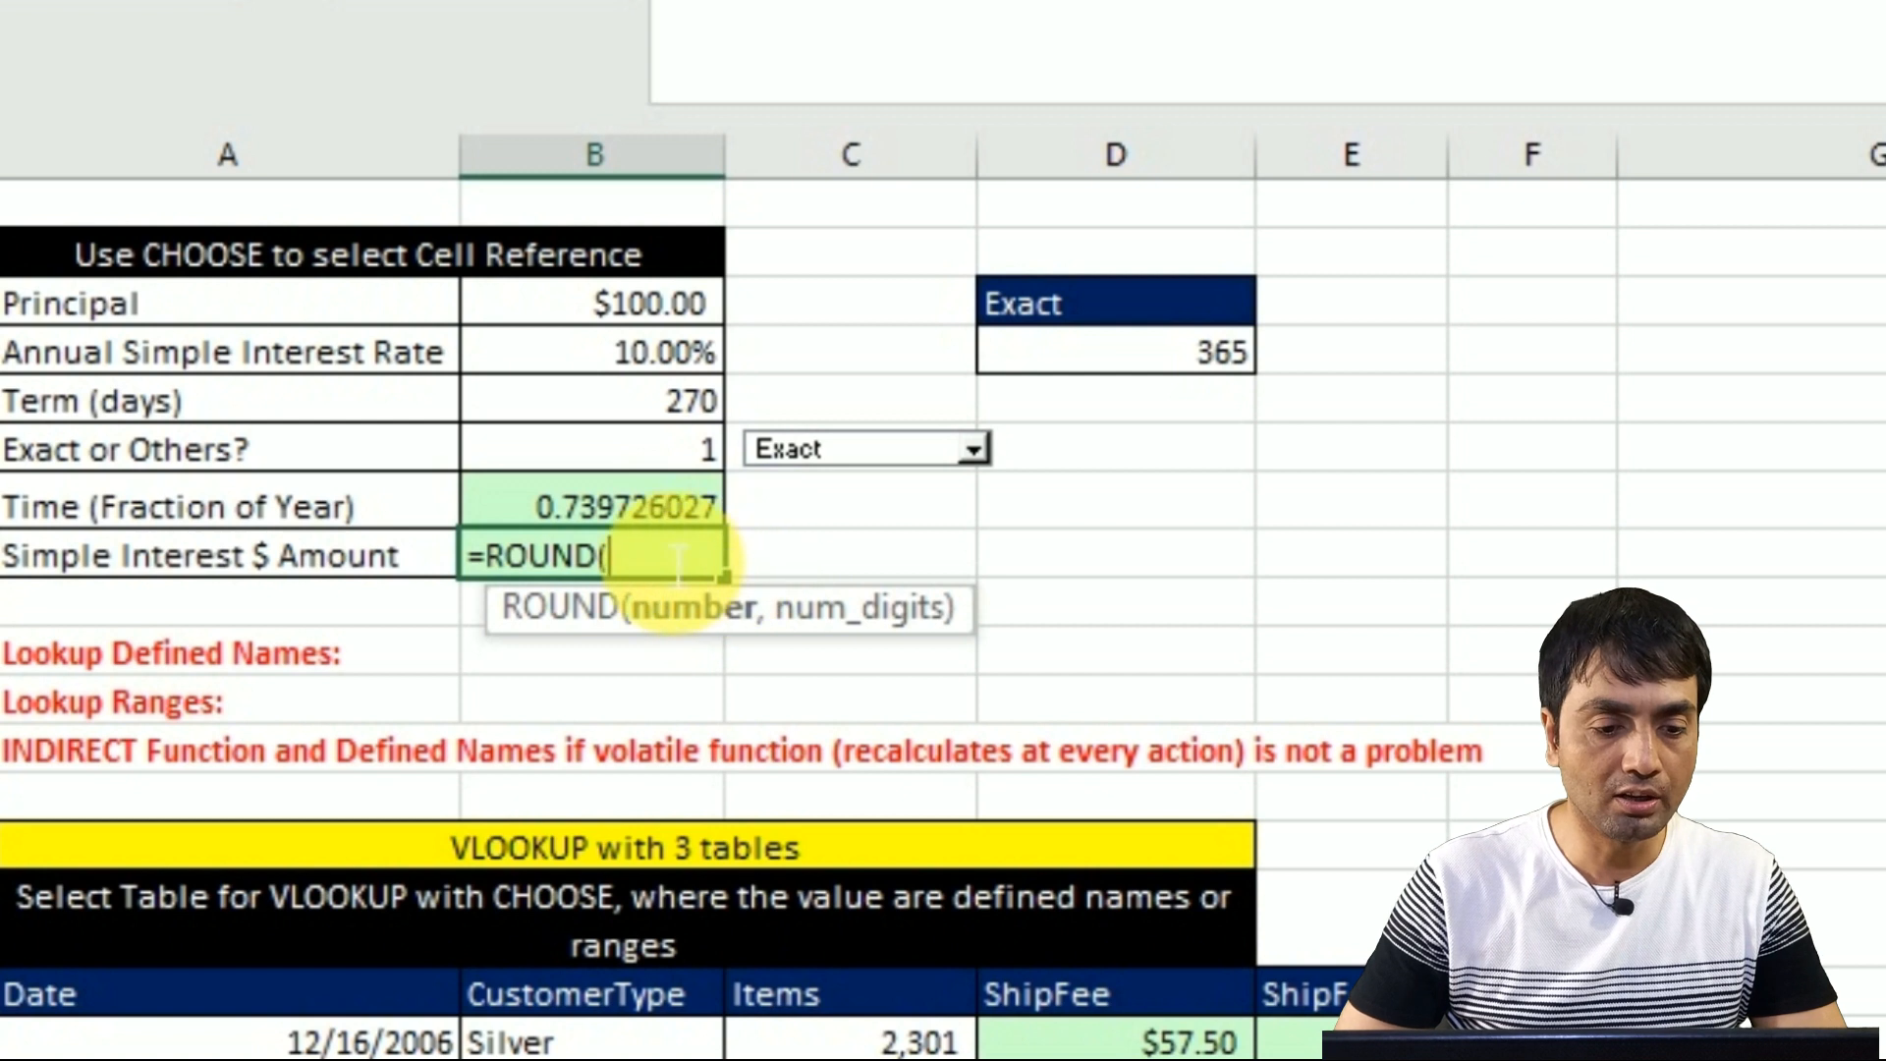
left_click(639, 521)
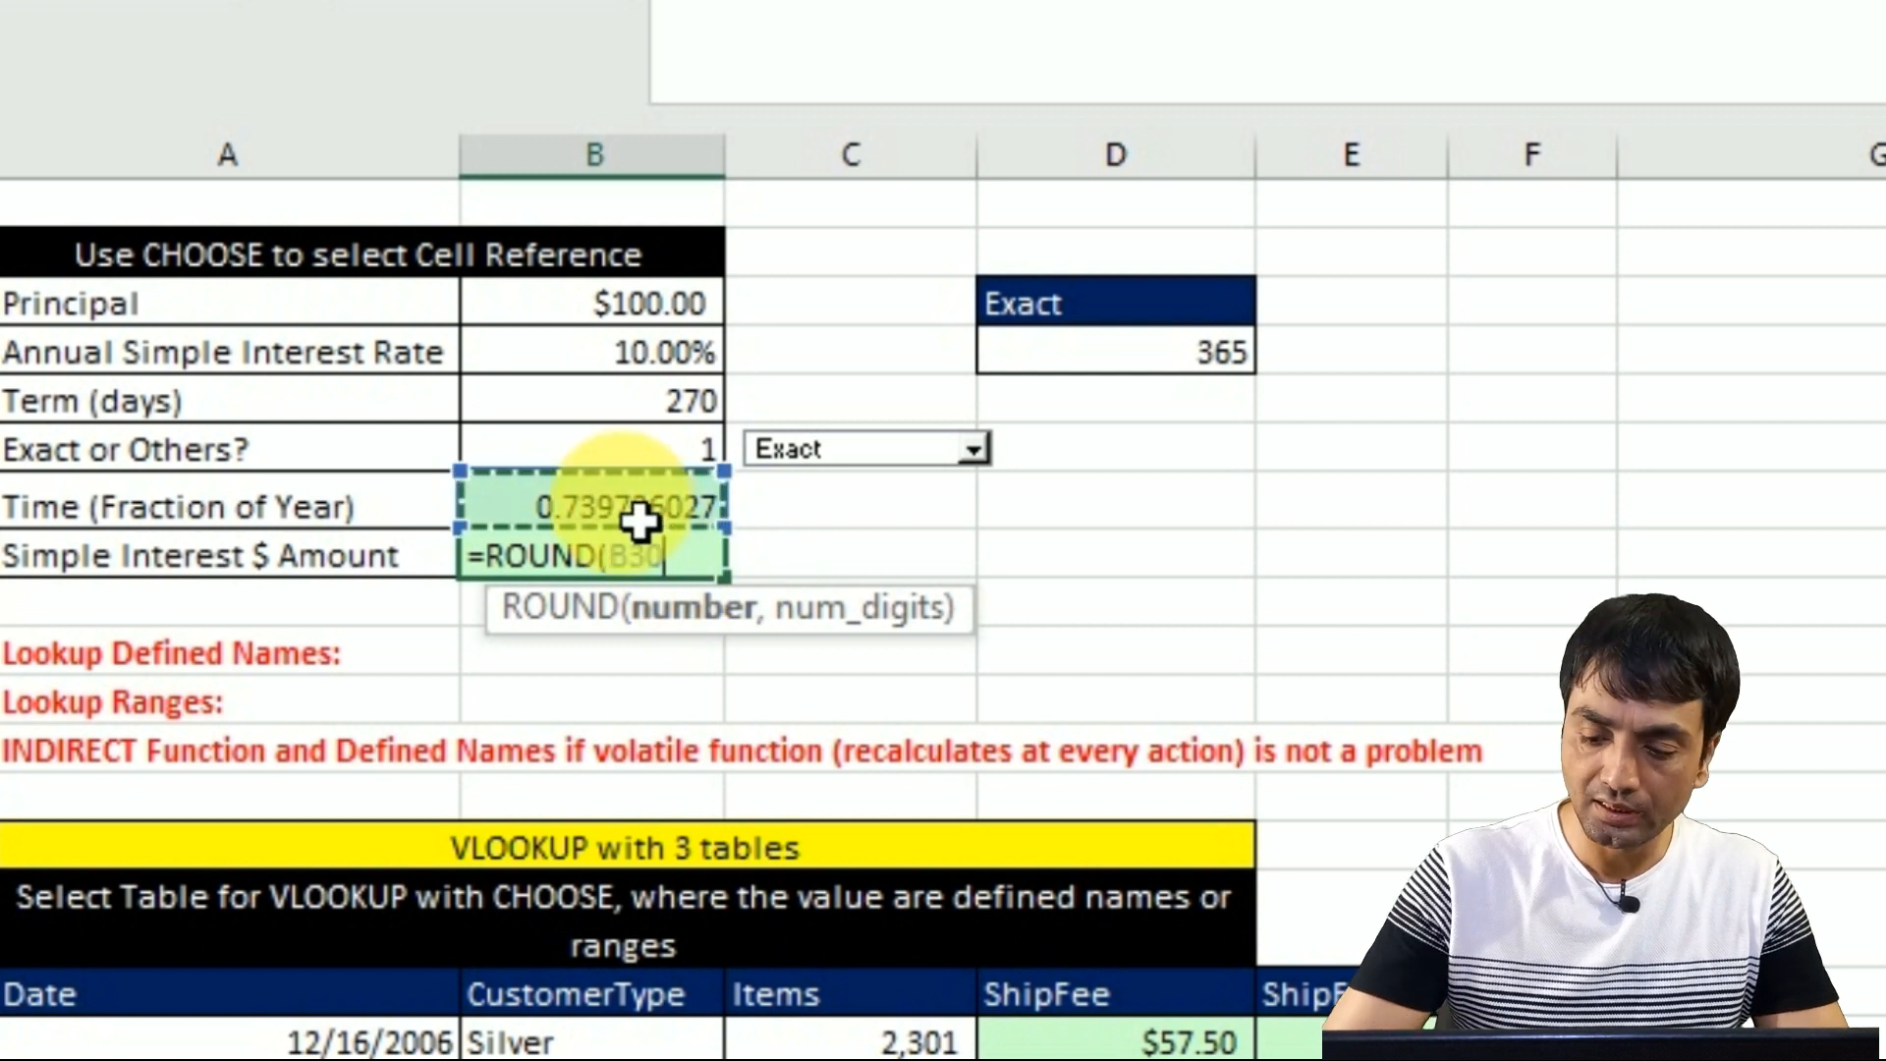
type("*")
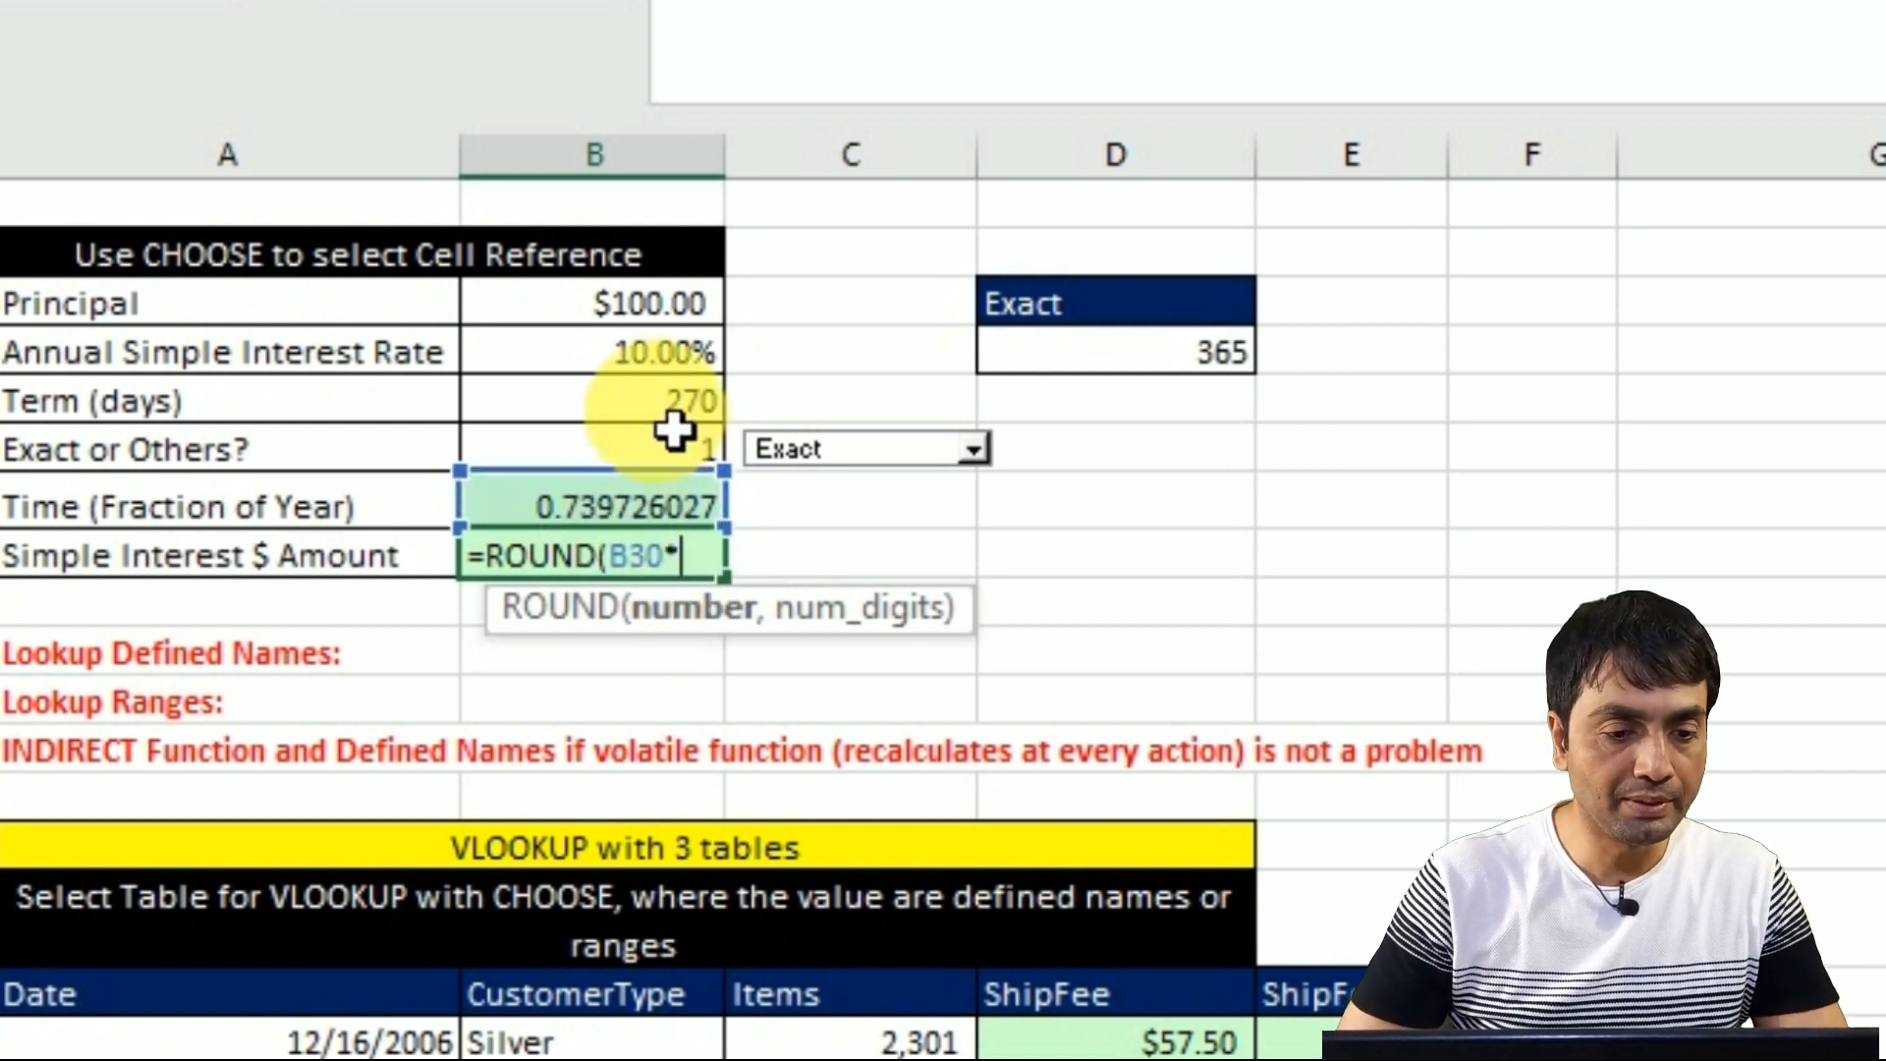
left_click(656, 383)
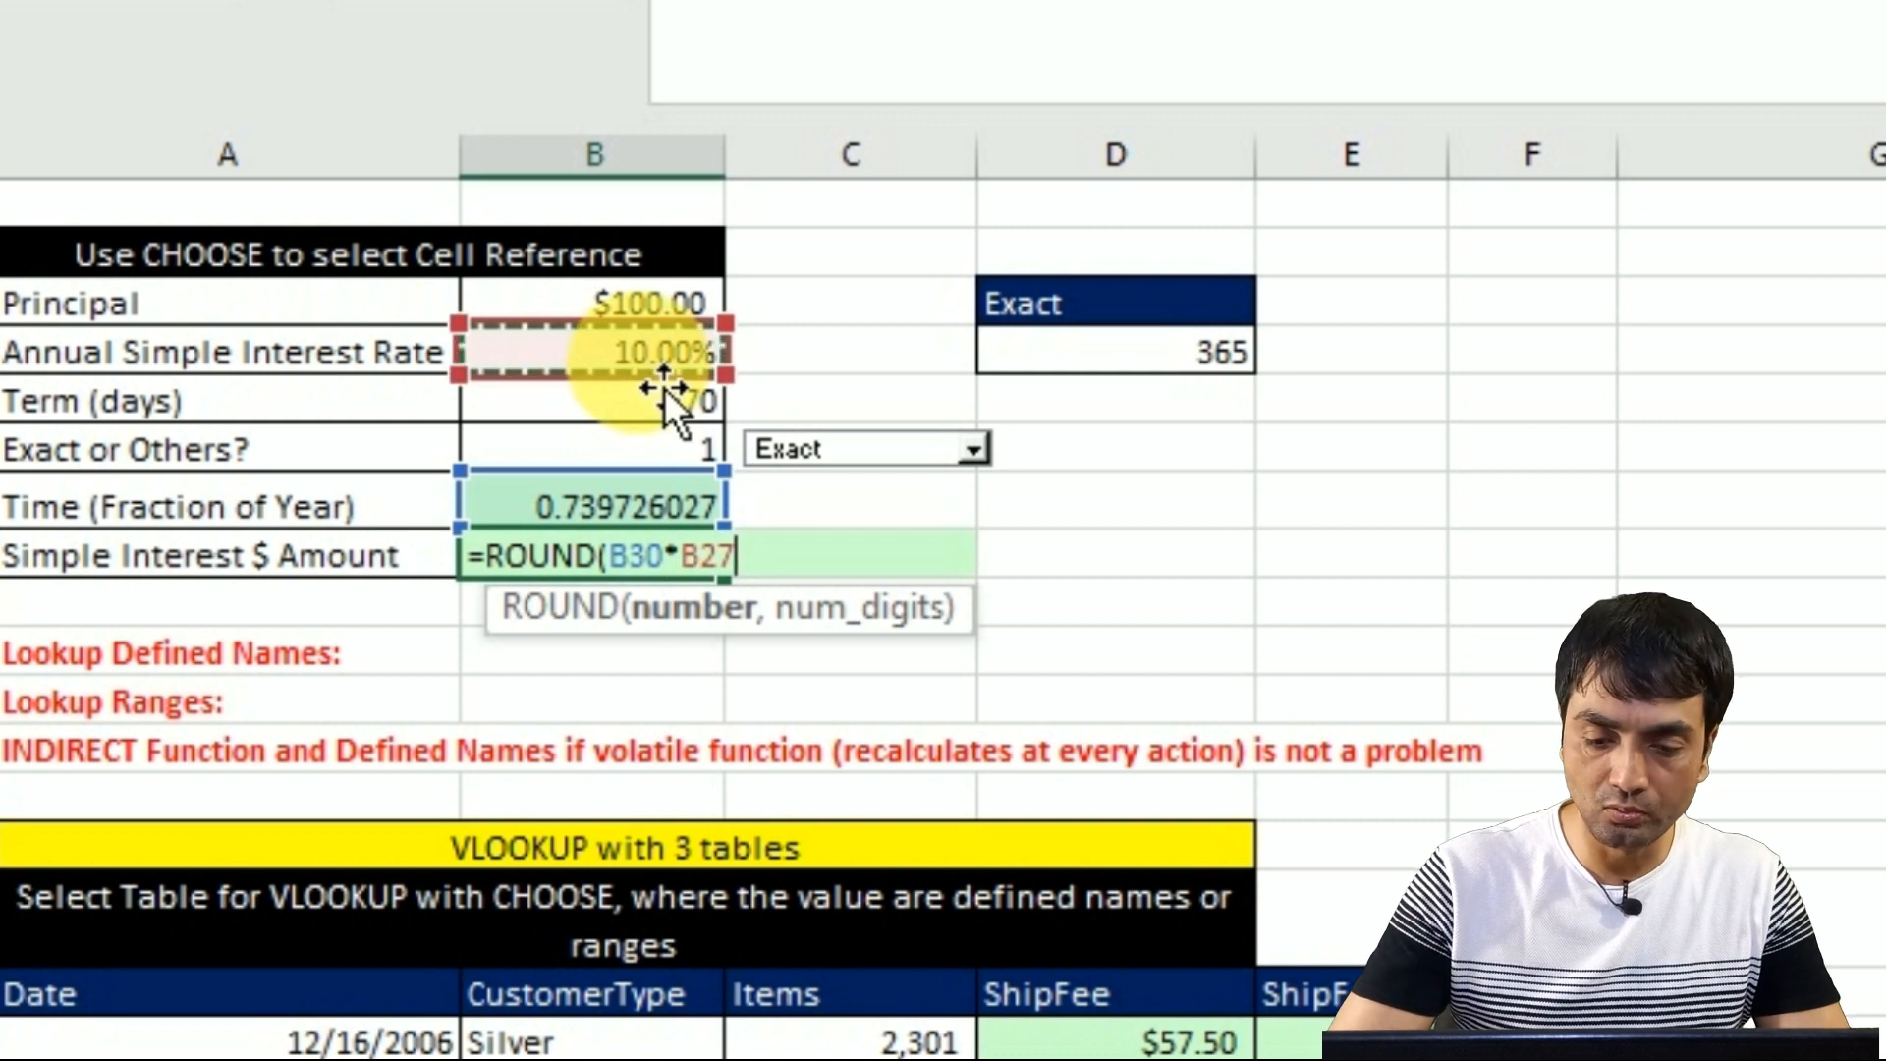
type("*")
left_click(639, 307)
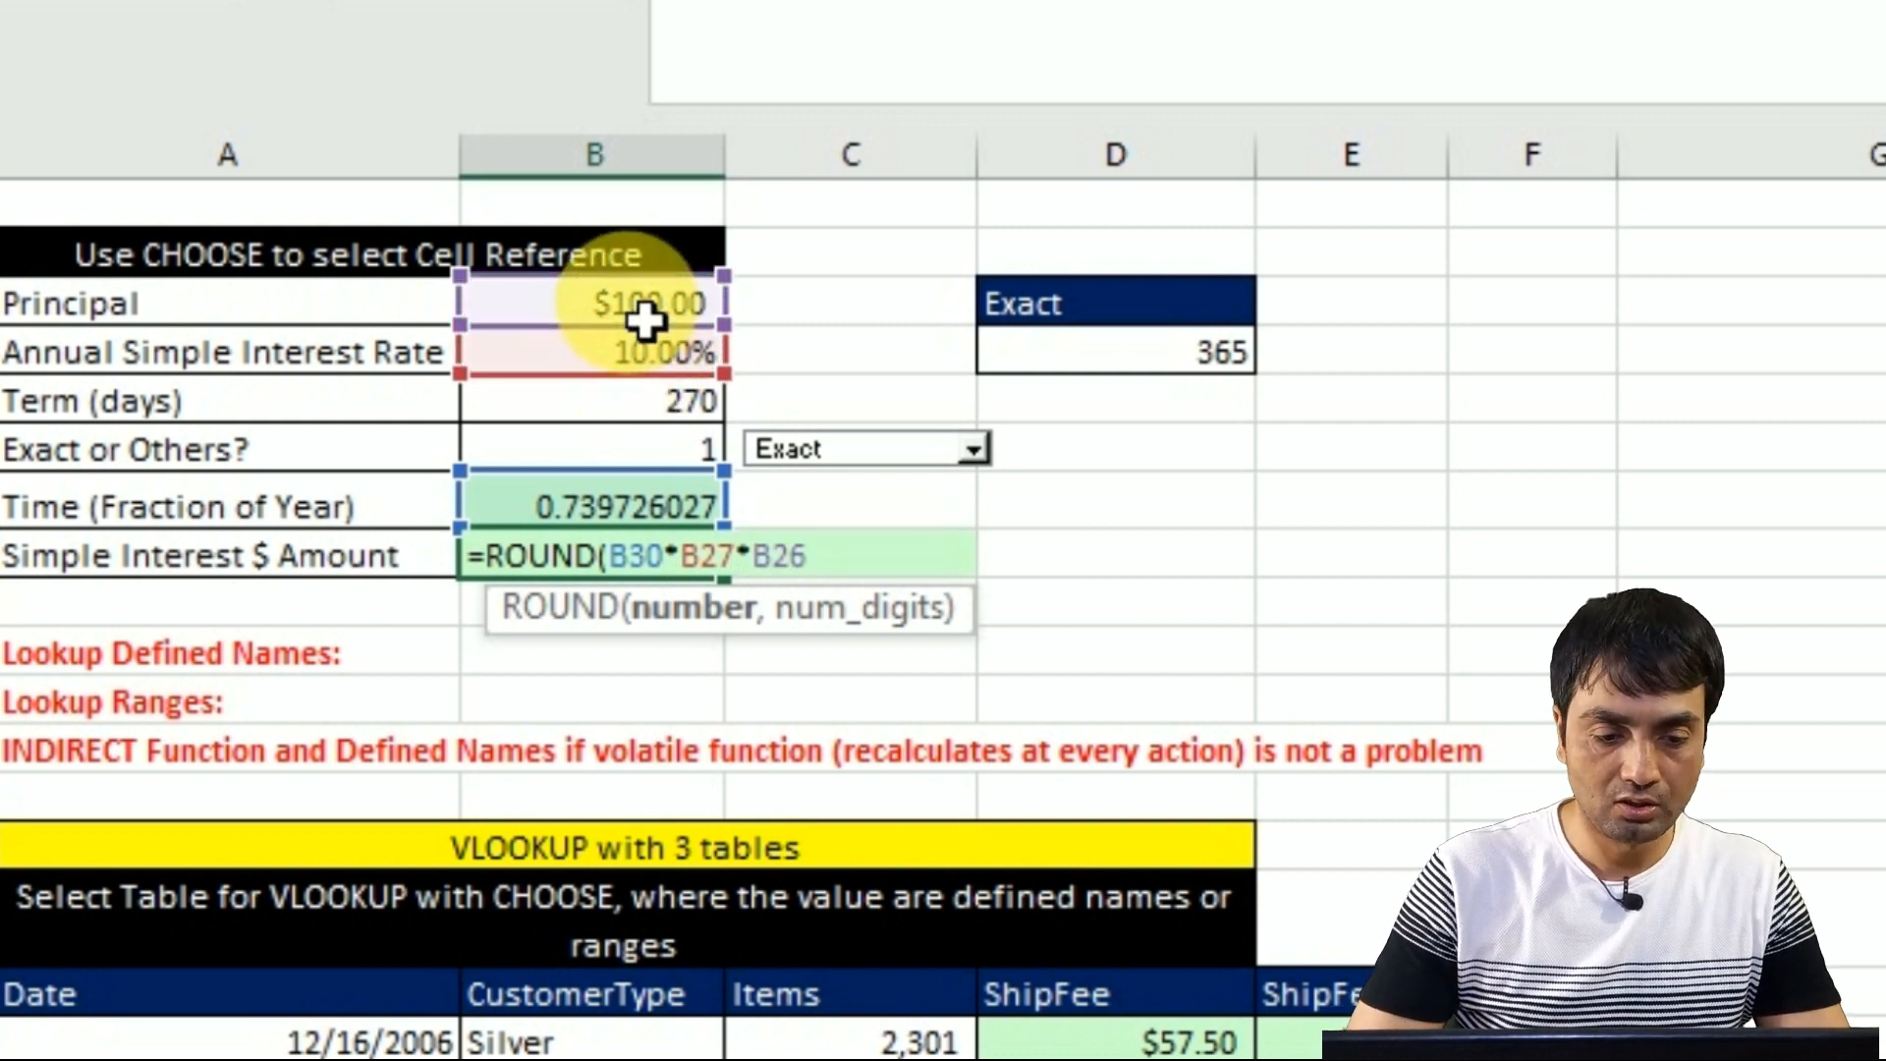
type(",")
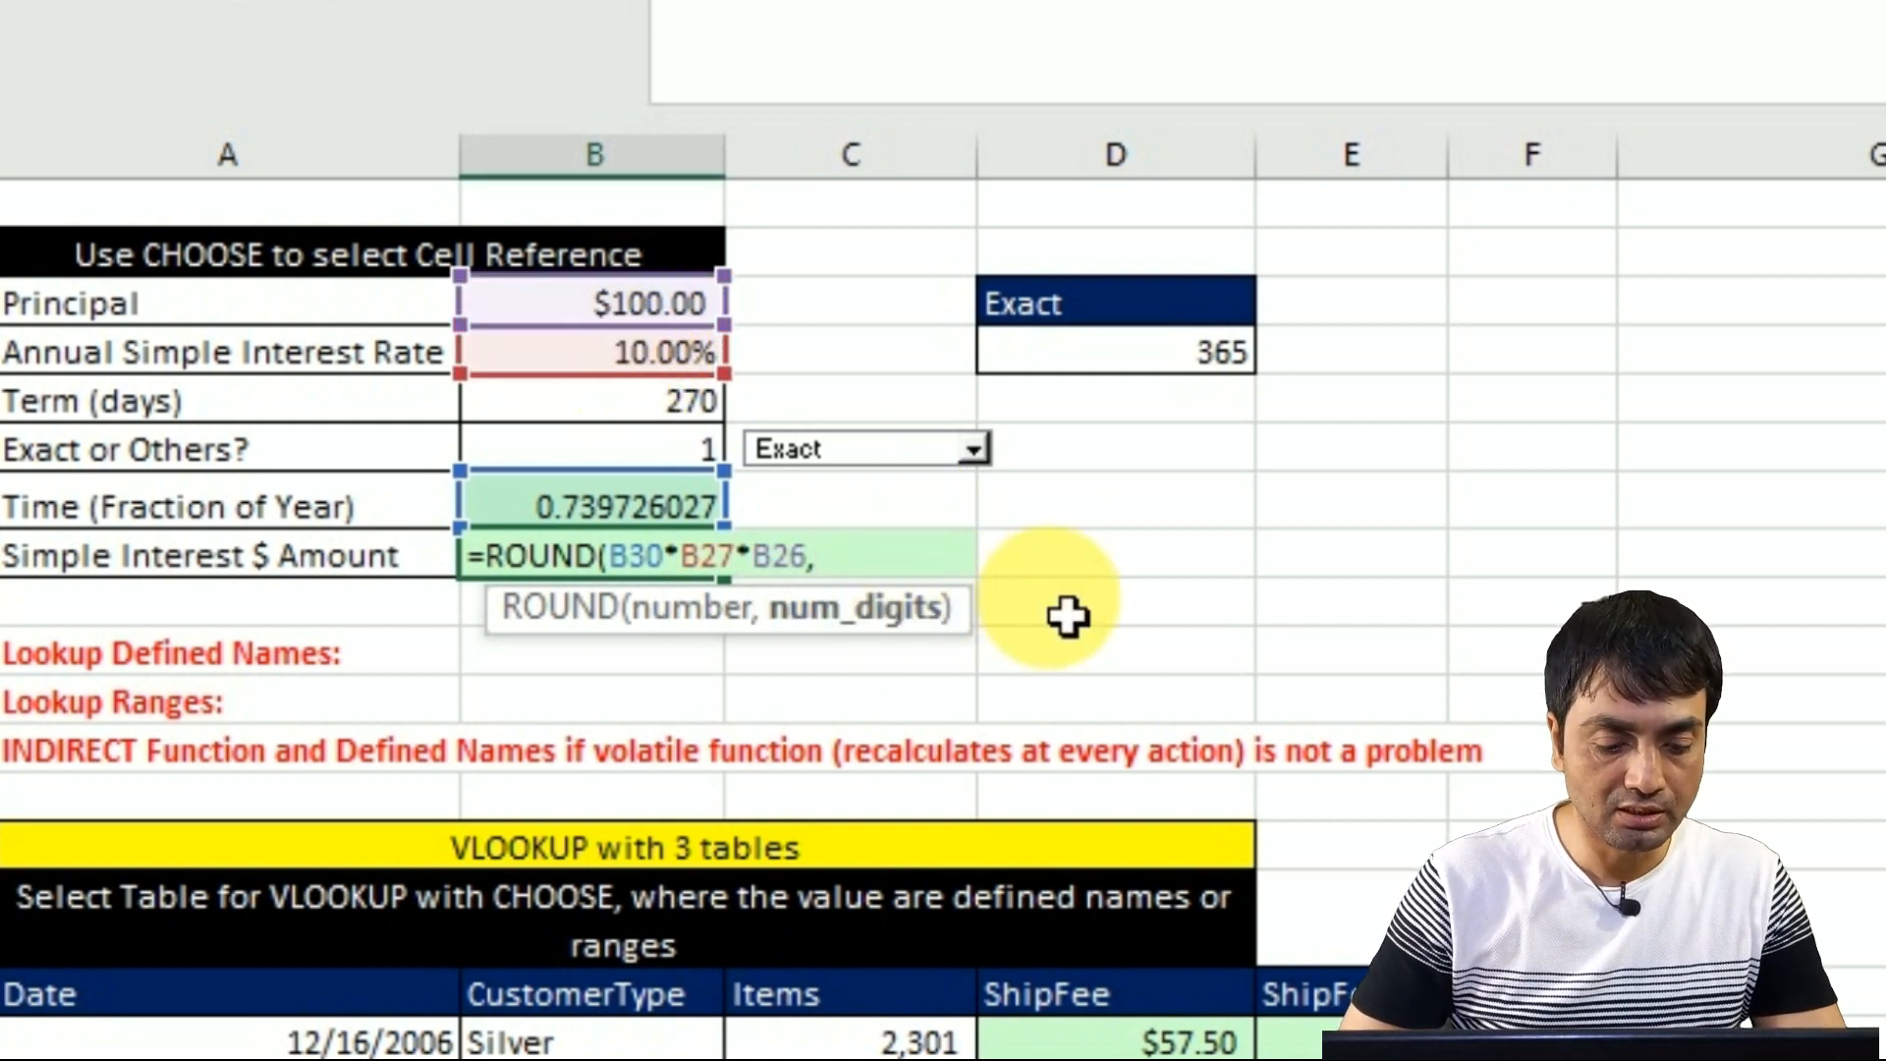
type("2)")
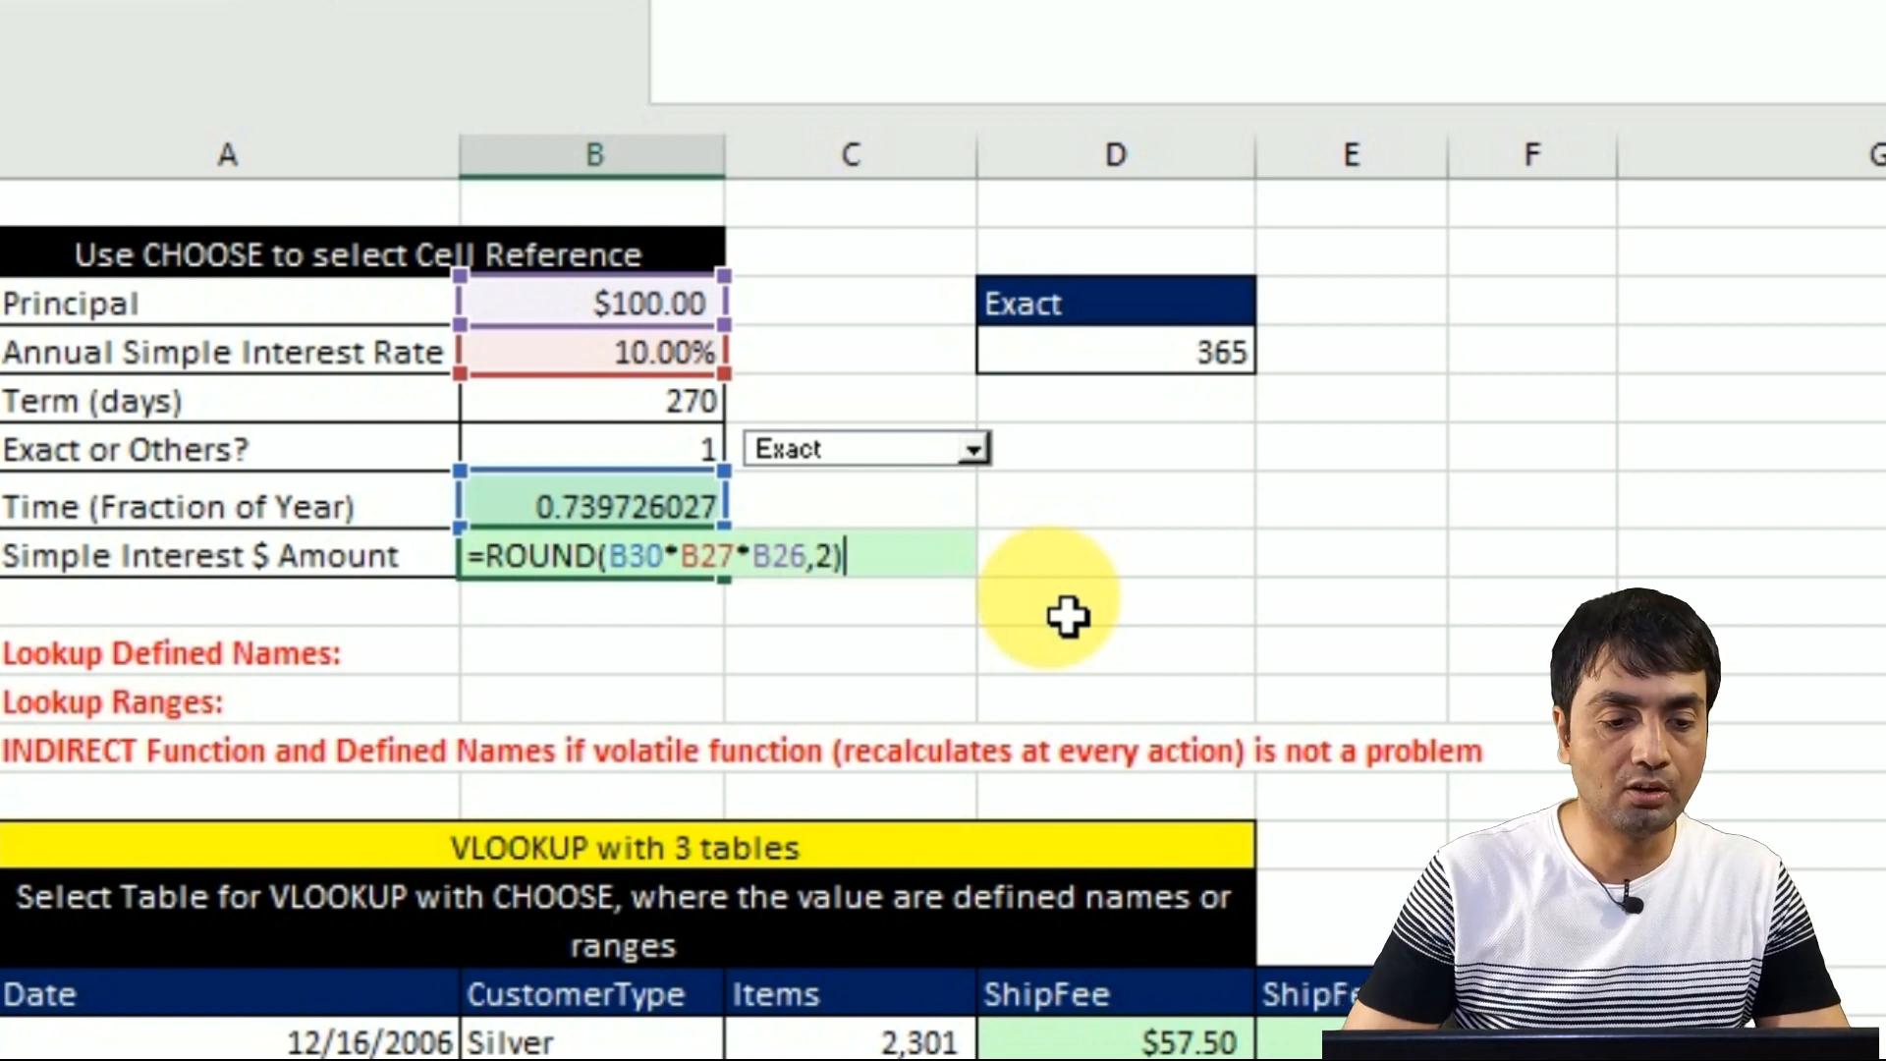
key("Return")
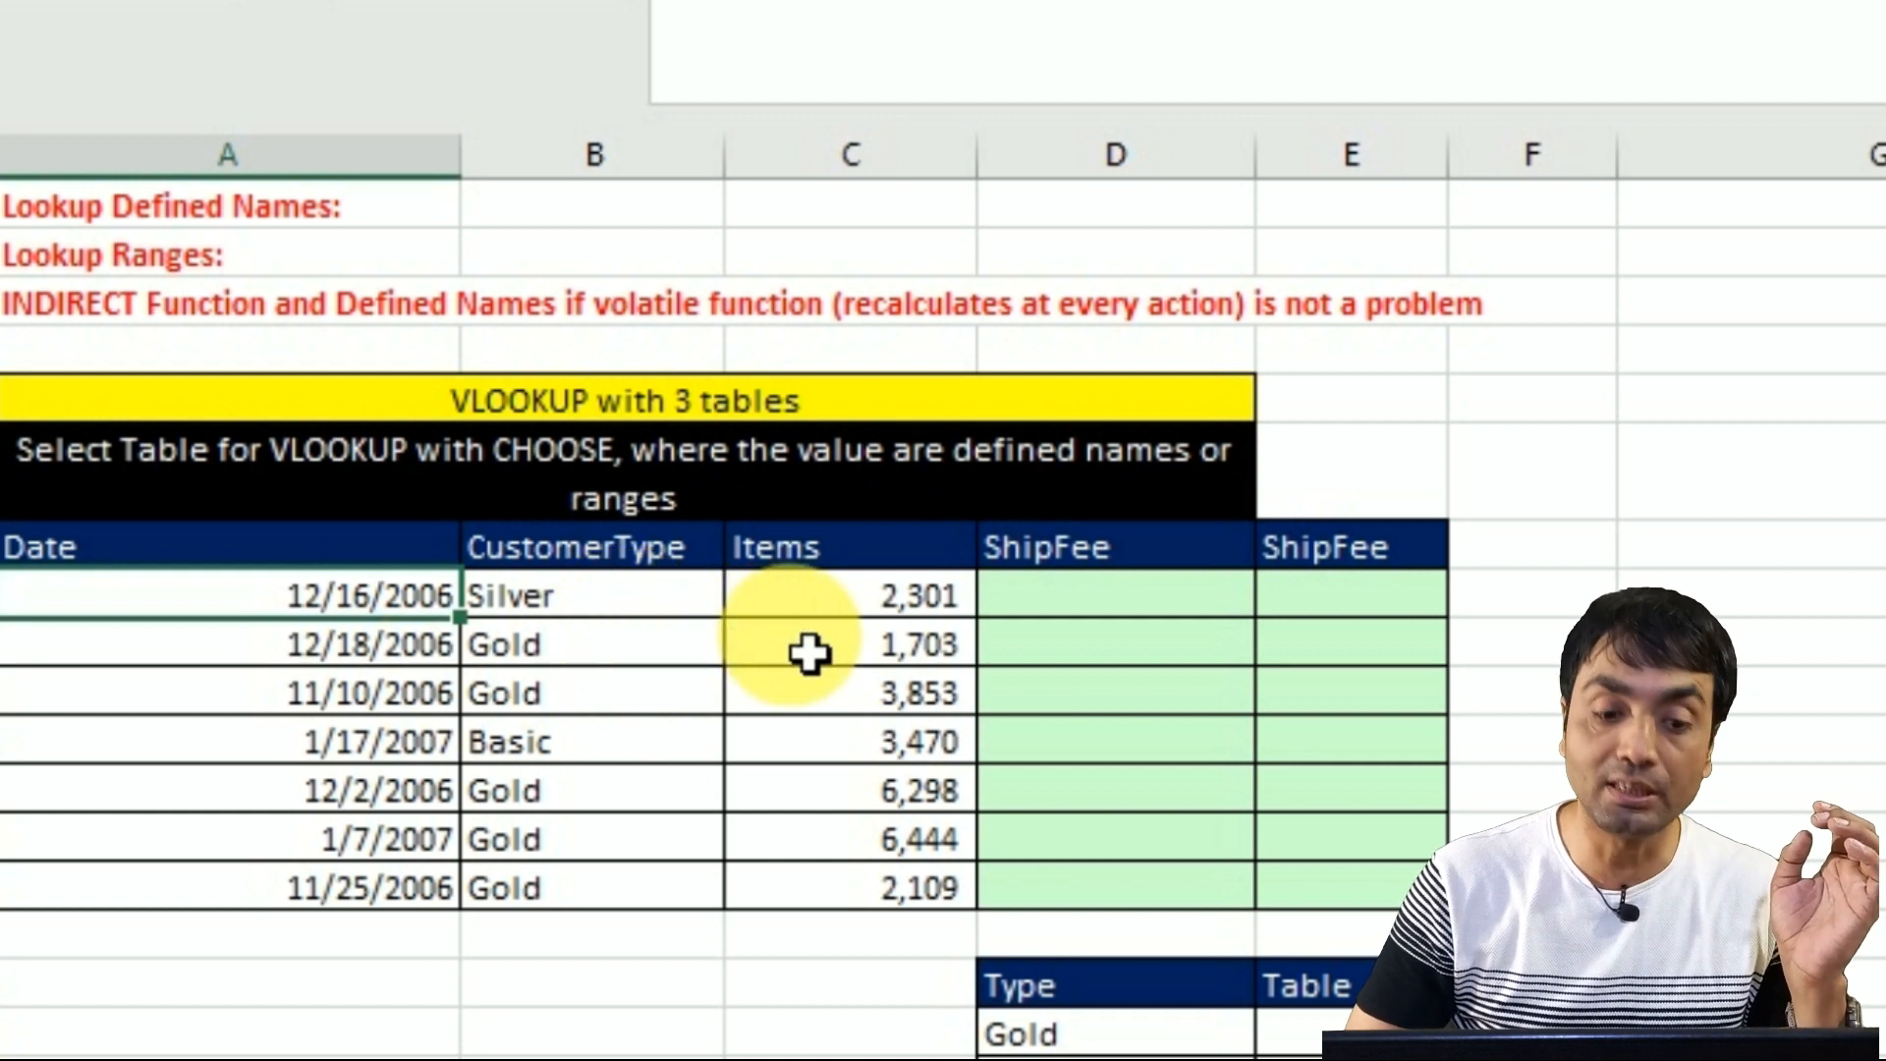
- Review the Items and ShipFee table on the Gold sheet, then return to the VLOOKUP with 3 tables section
left_click(1110, 666)
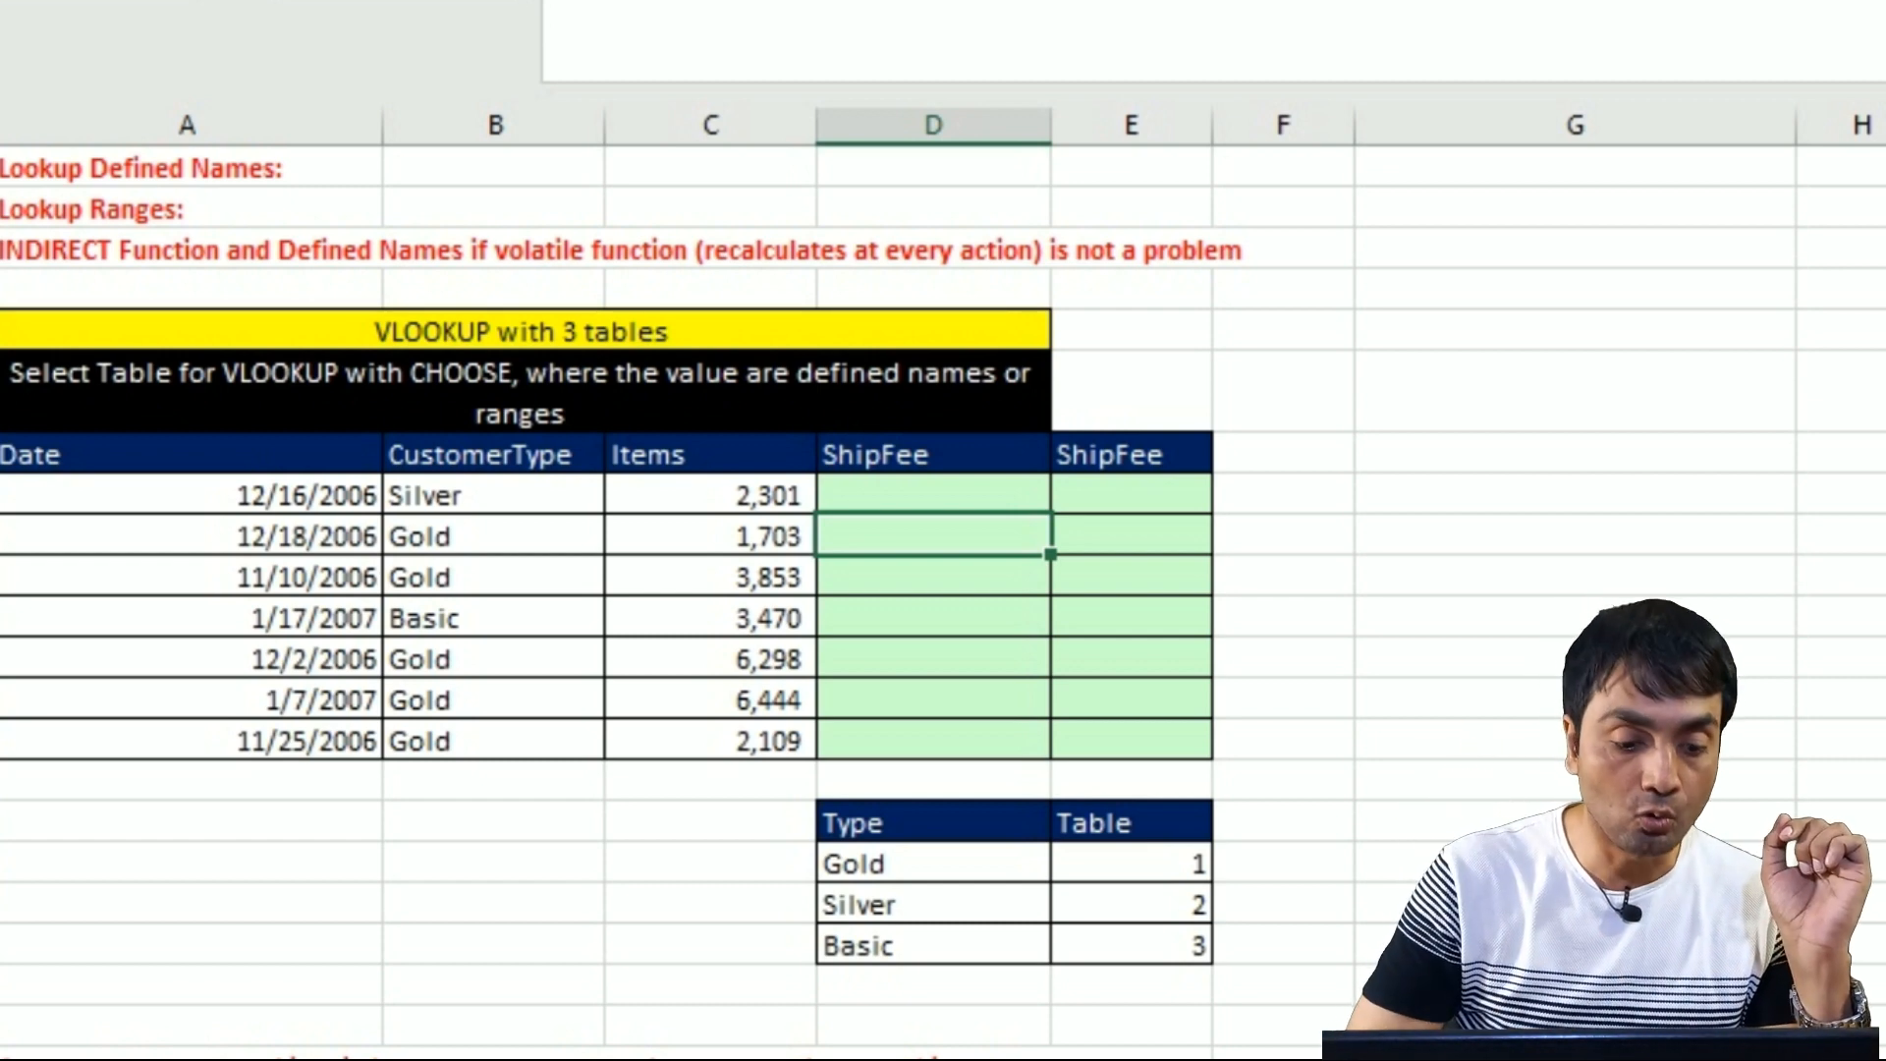
left_click(462, 1057)
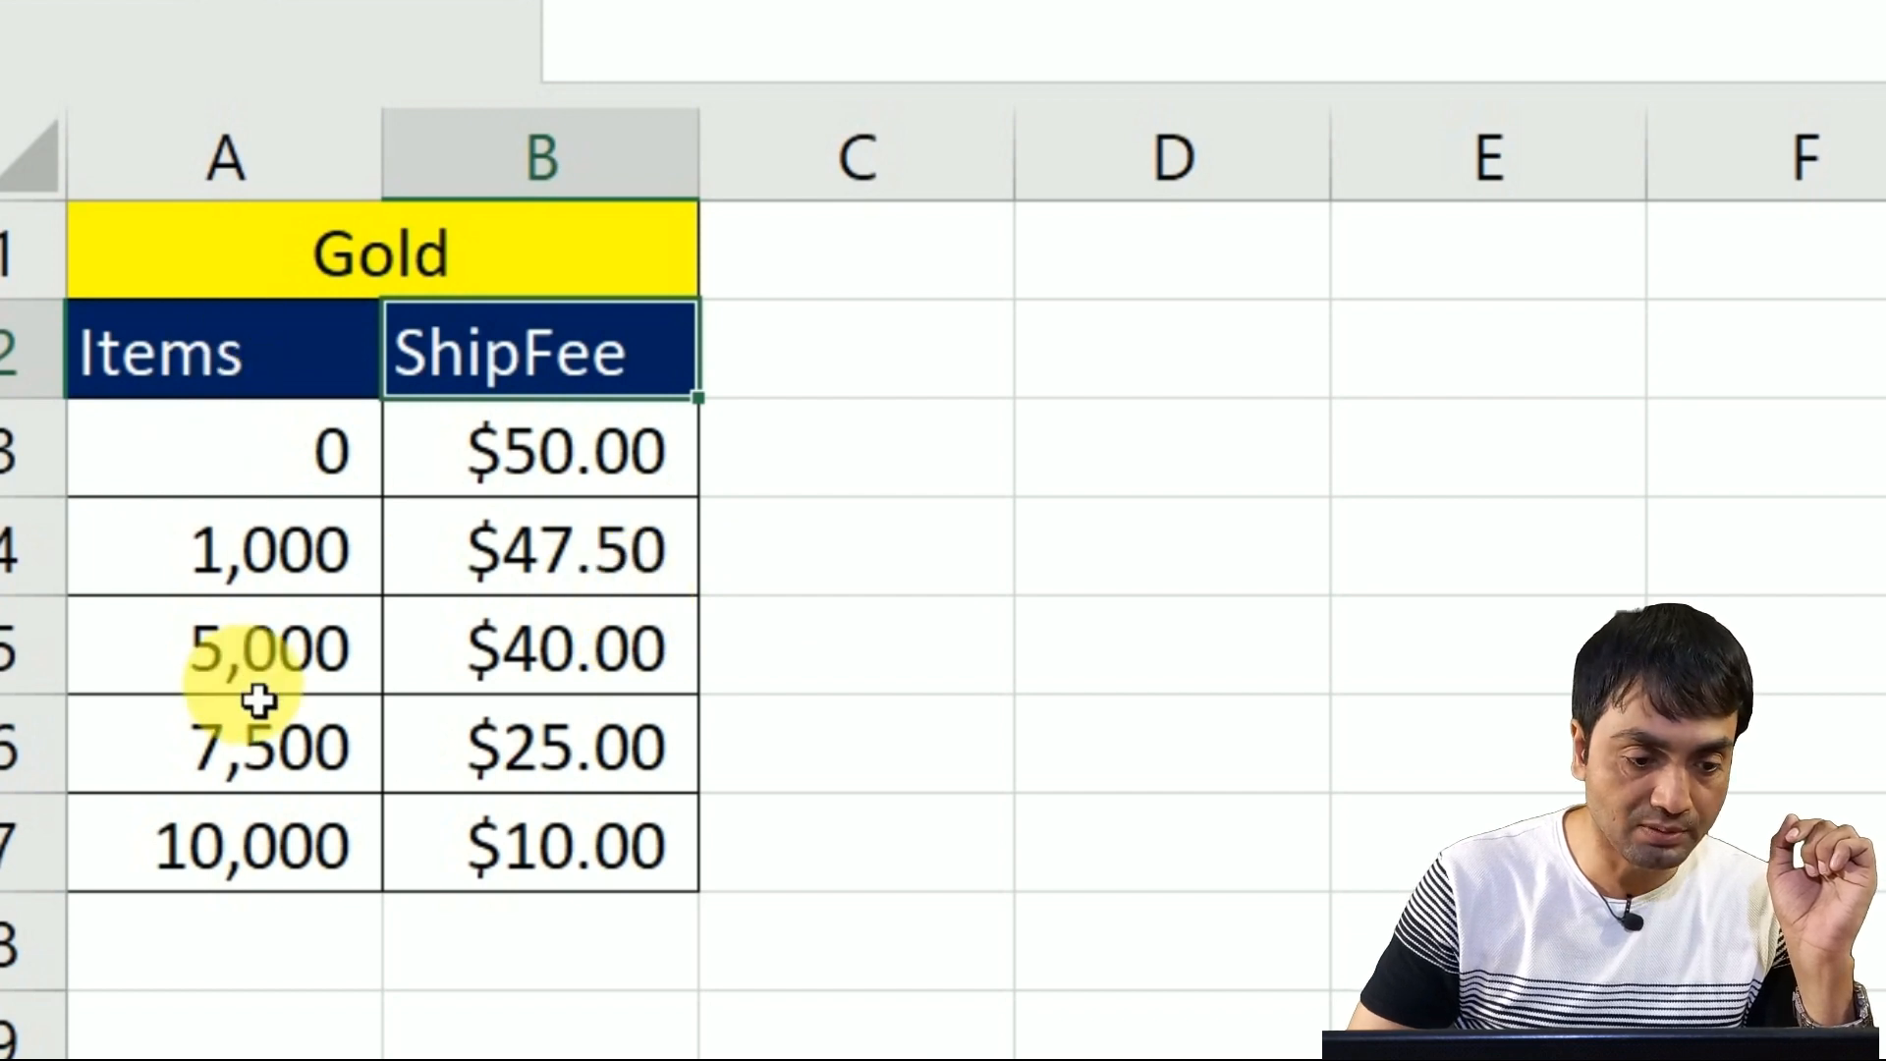
key("ctrl+Page_Down")
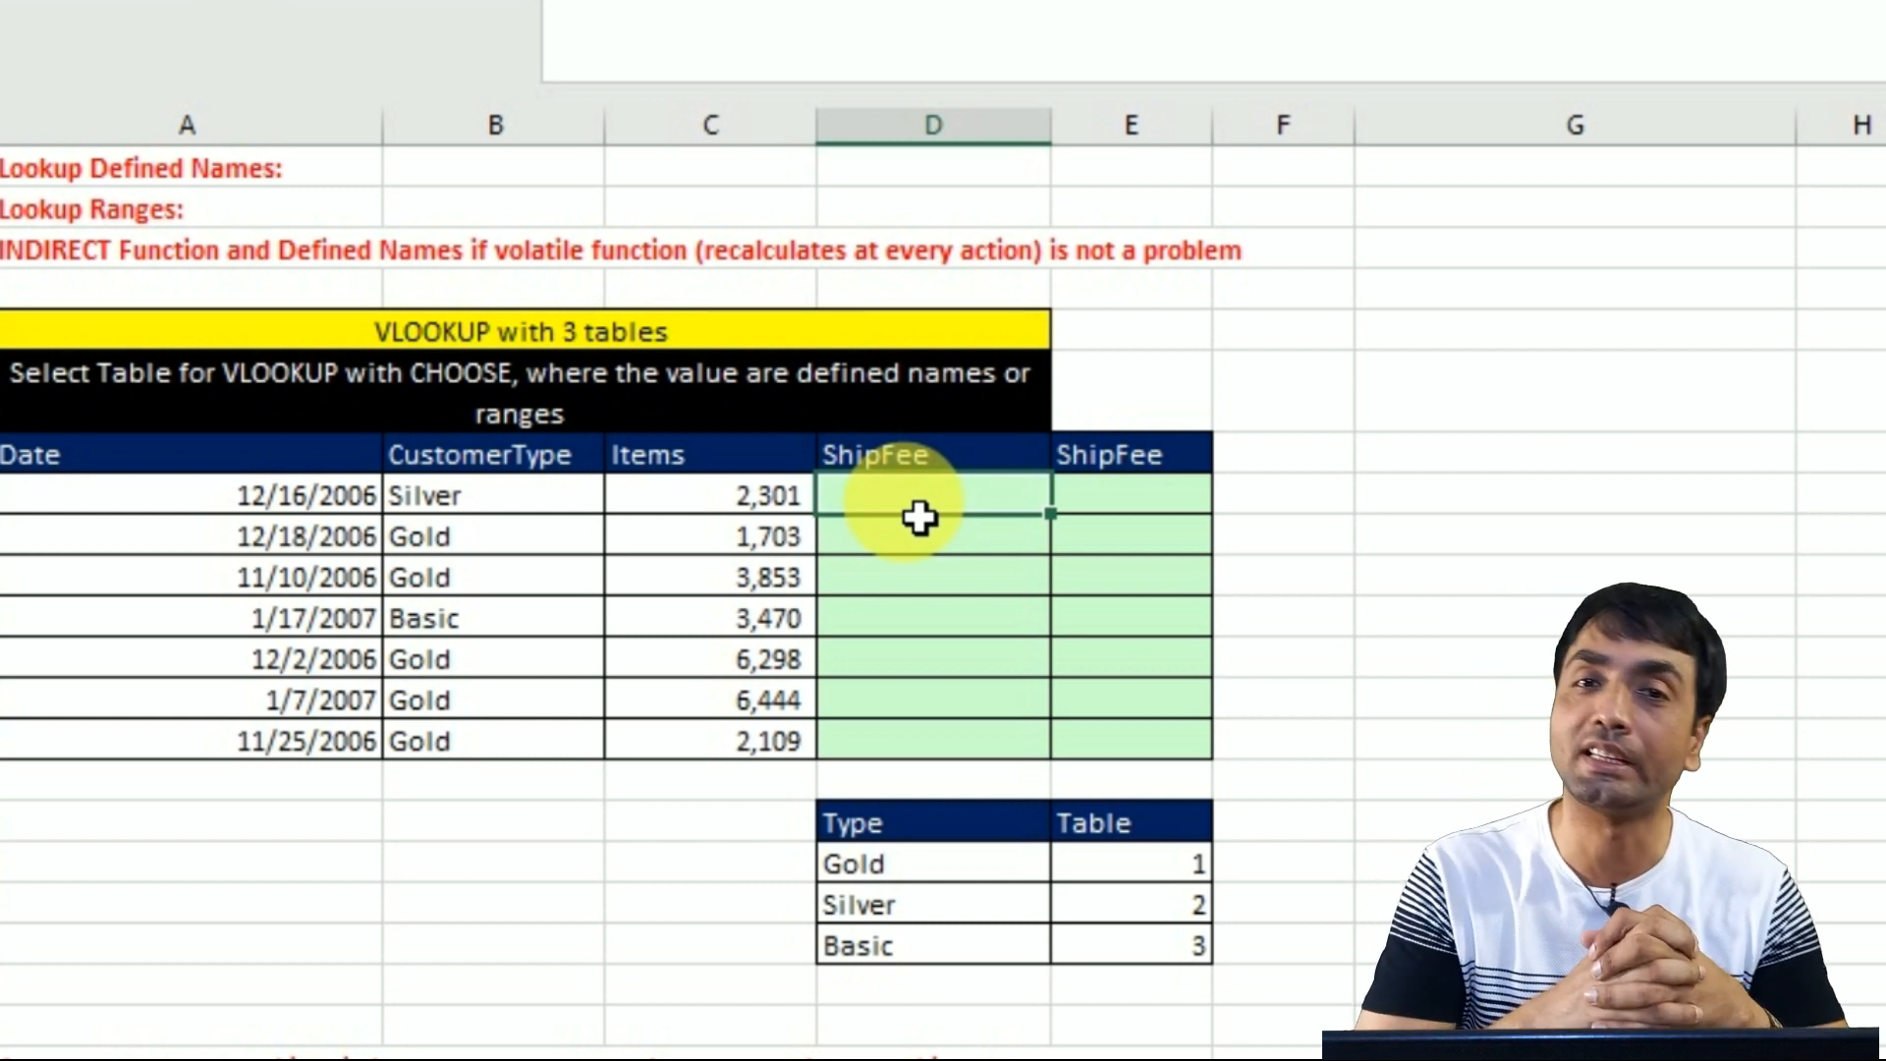
- Start a VLOOKUP formula in the first ShipFee cell, D40, with C40 as the lookup value
type("=")
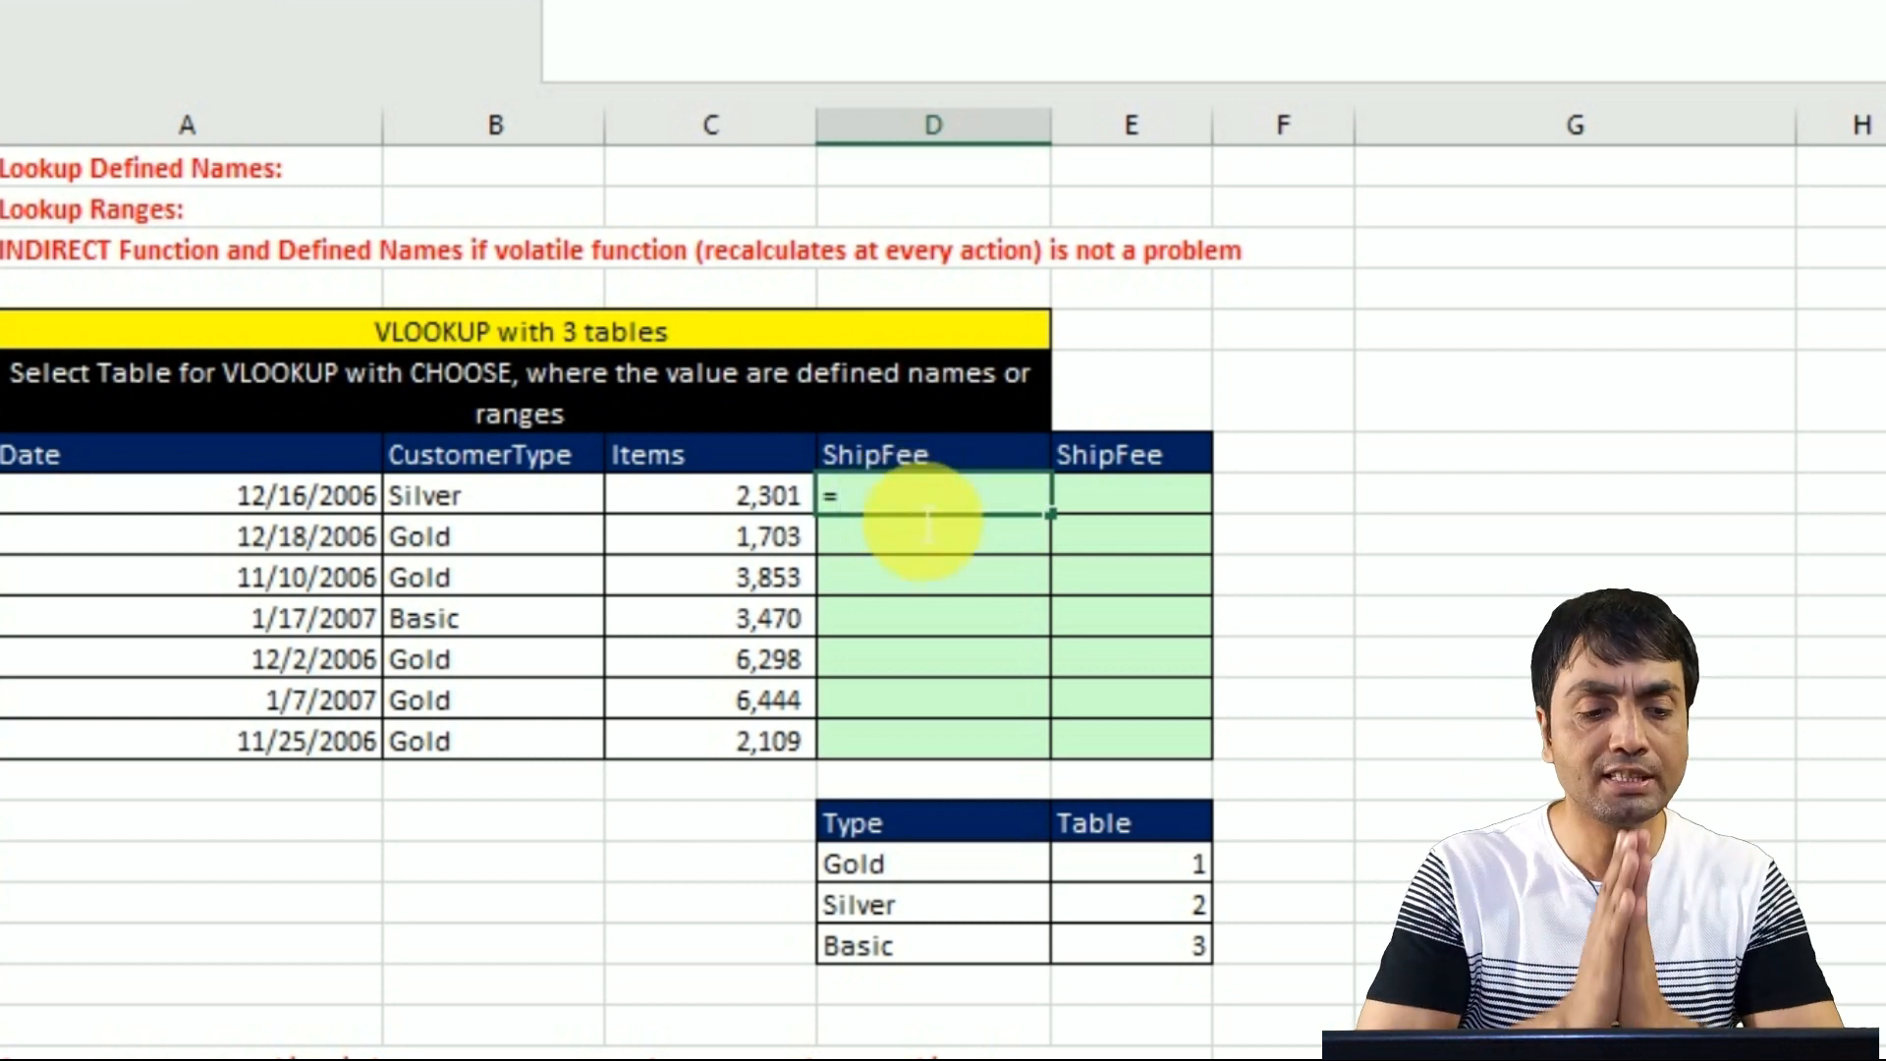
type("vlooku")
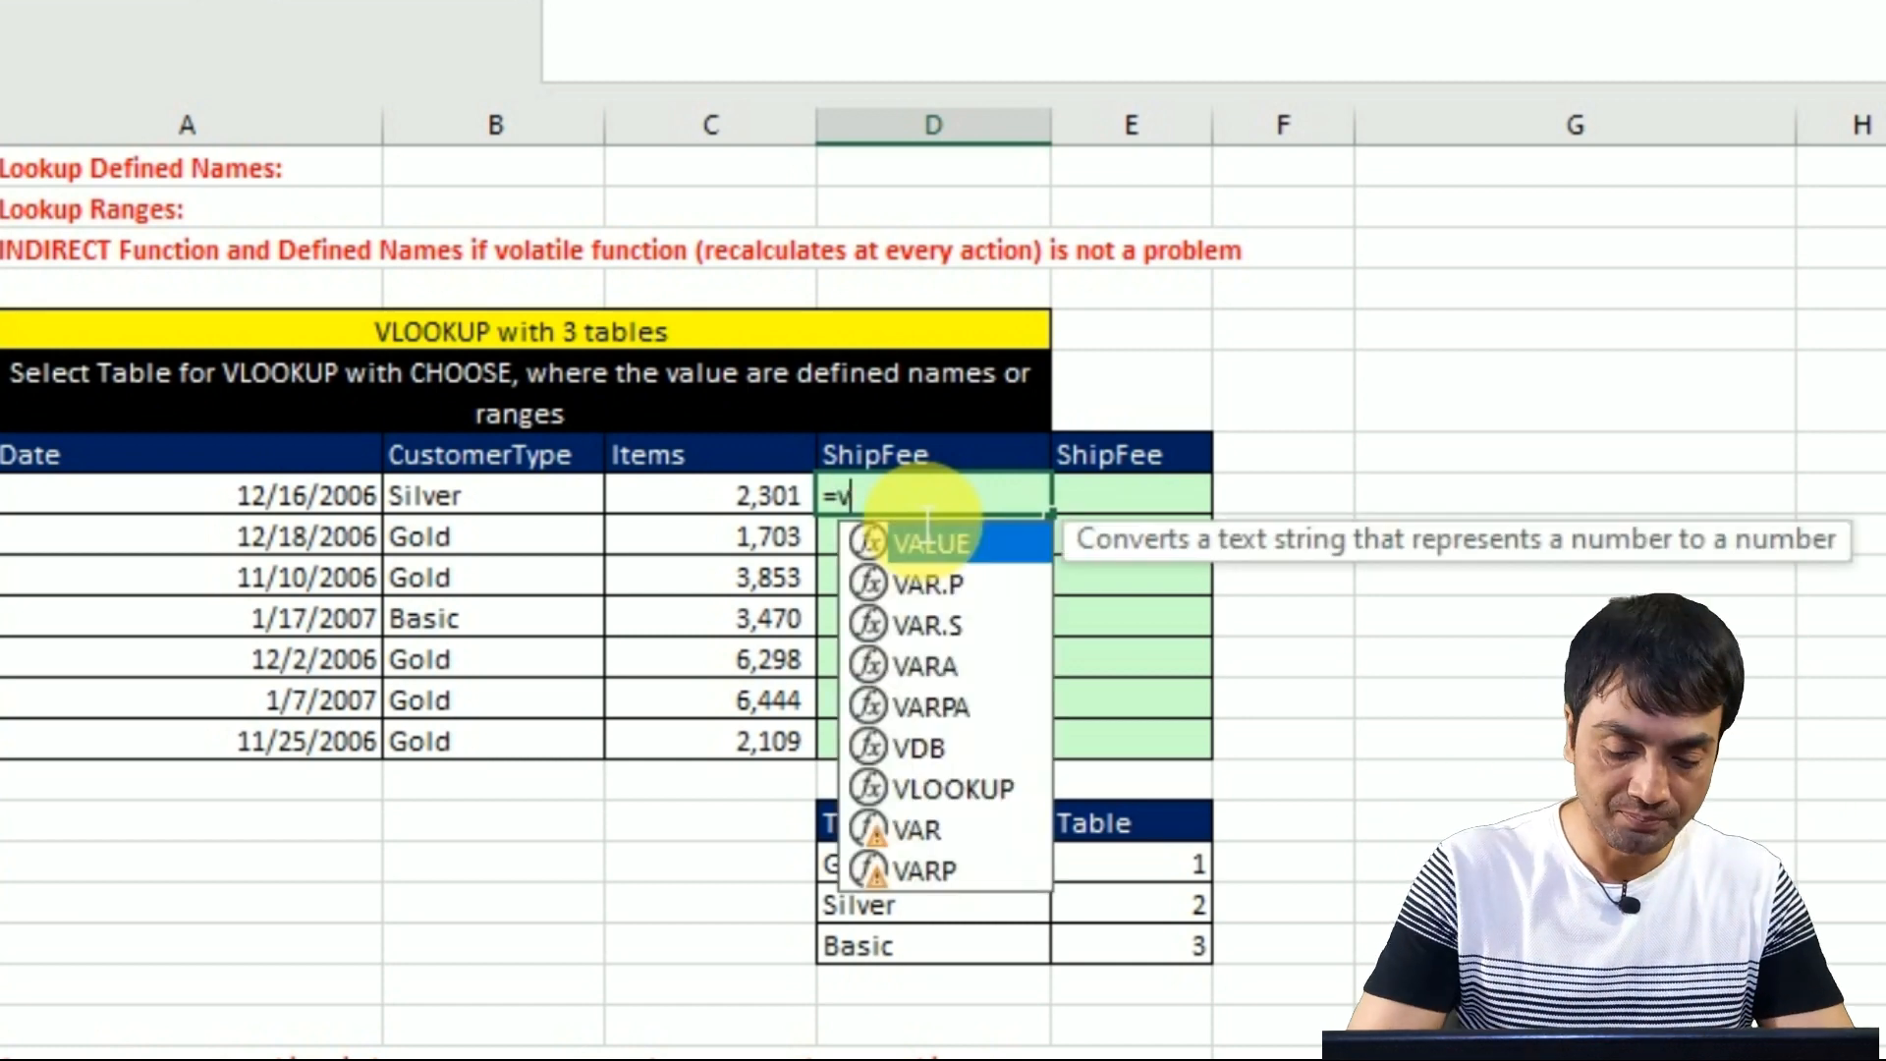
key("Tab")
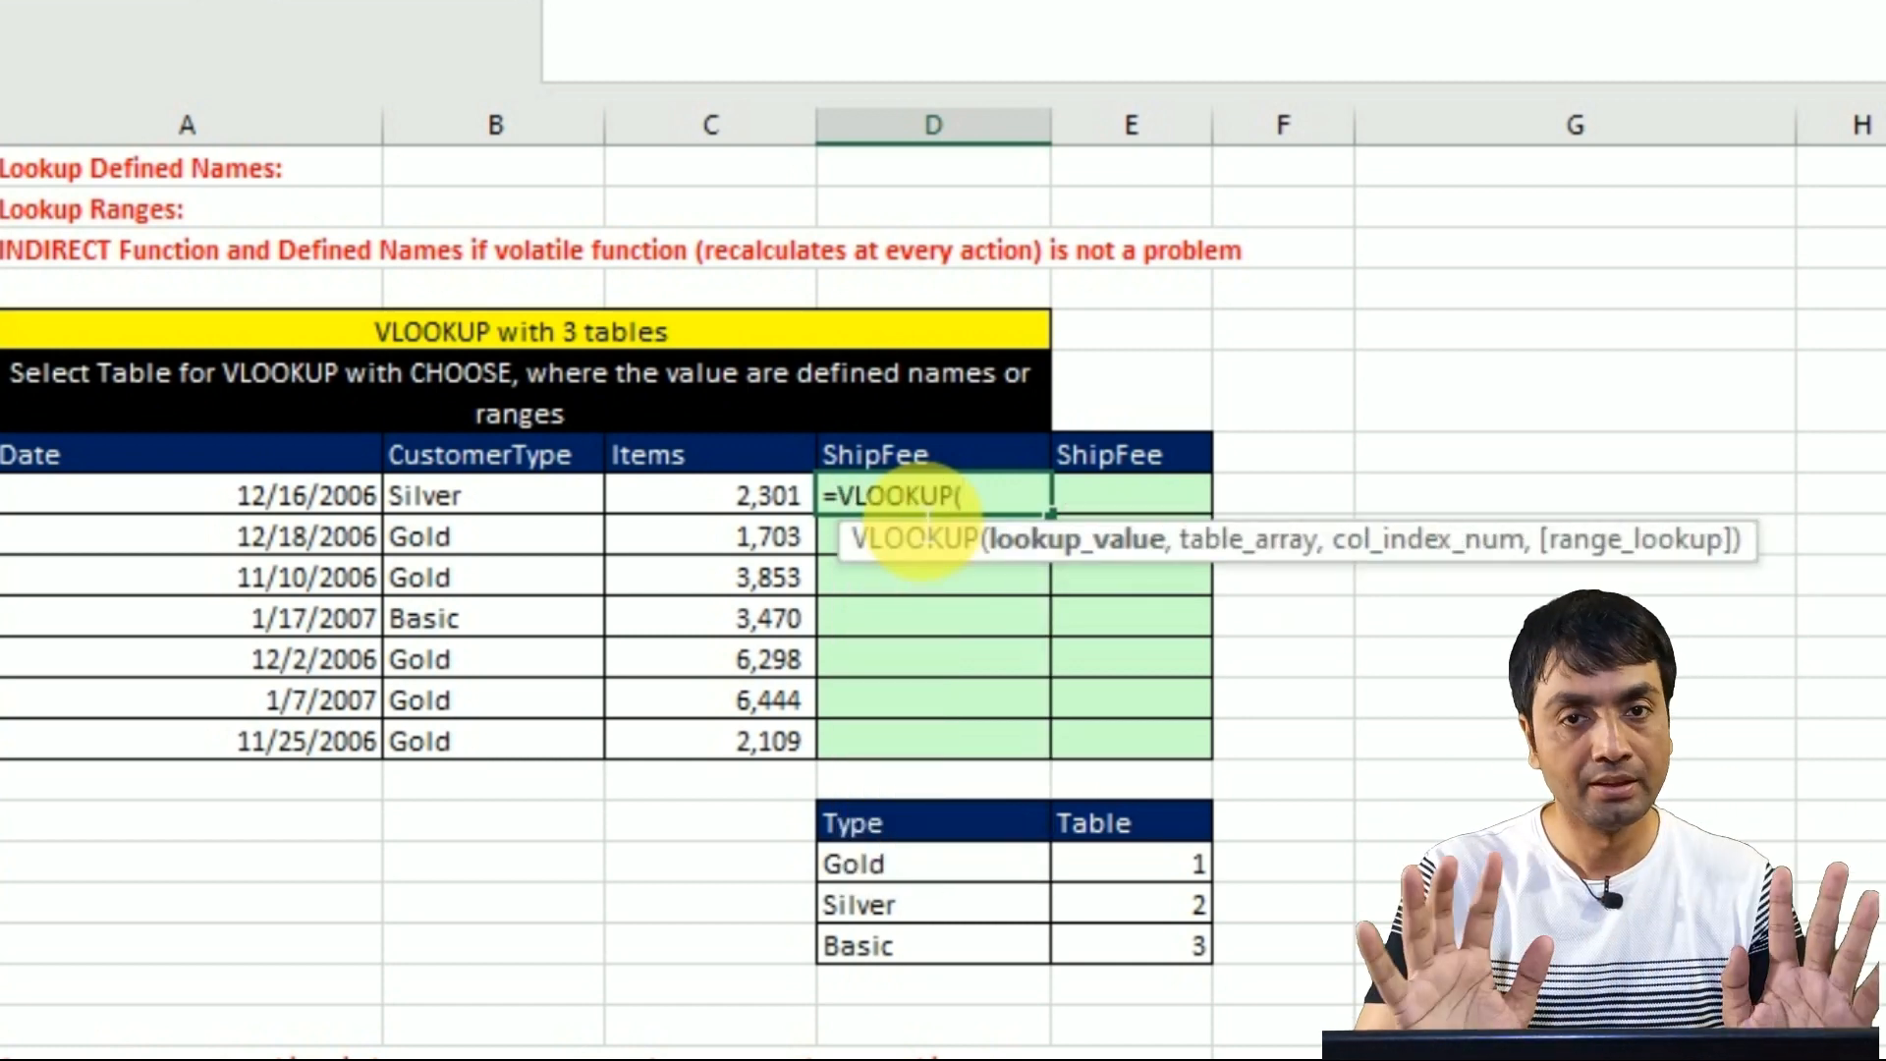
left_click(763, 521)
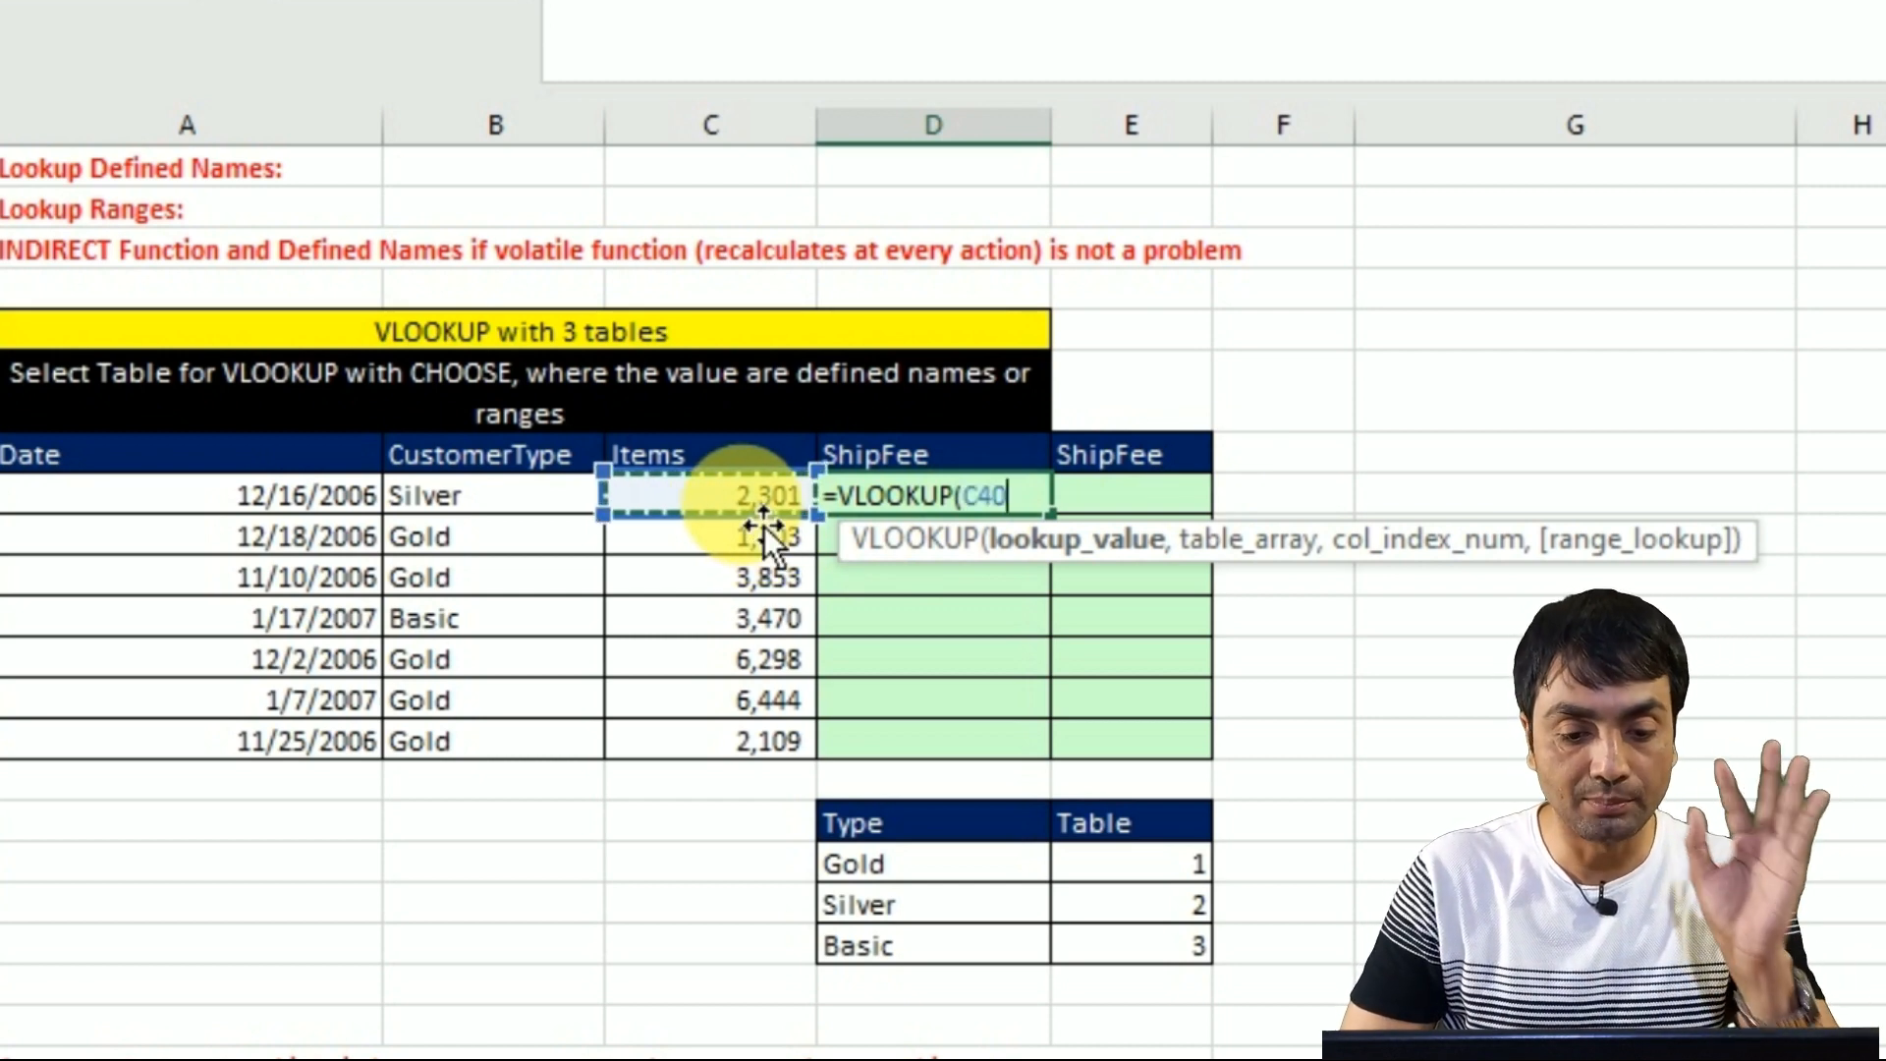
type(",")
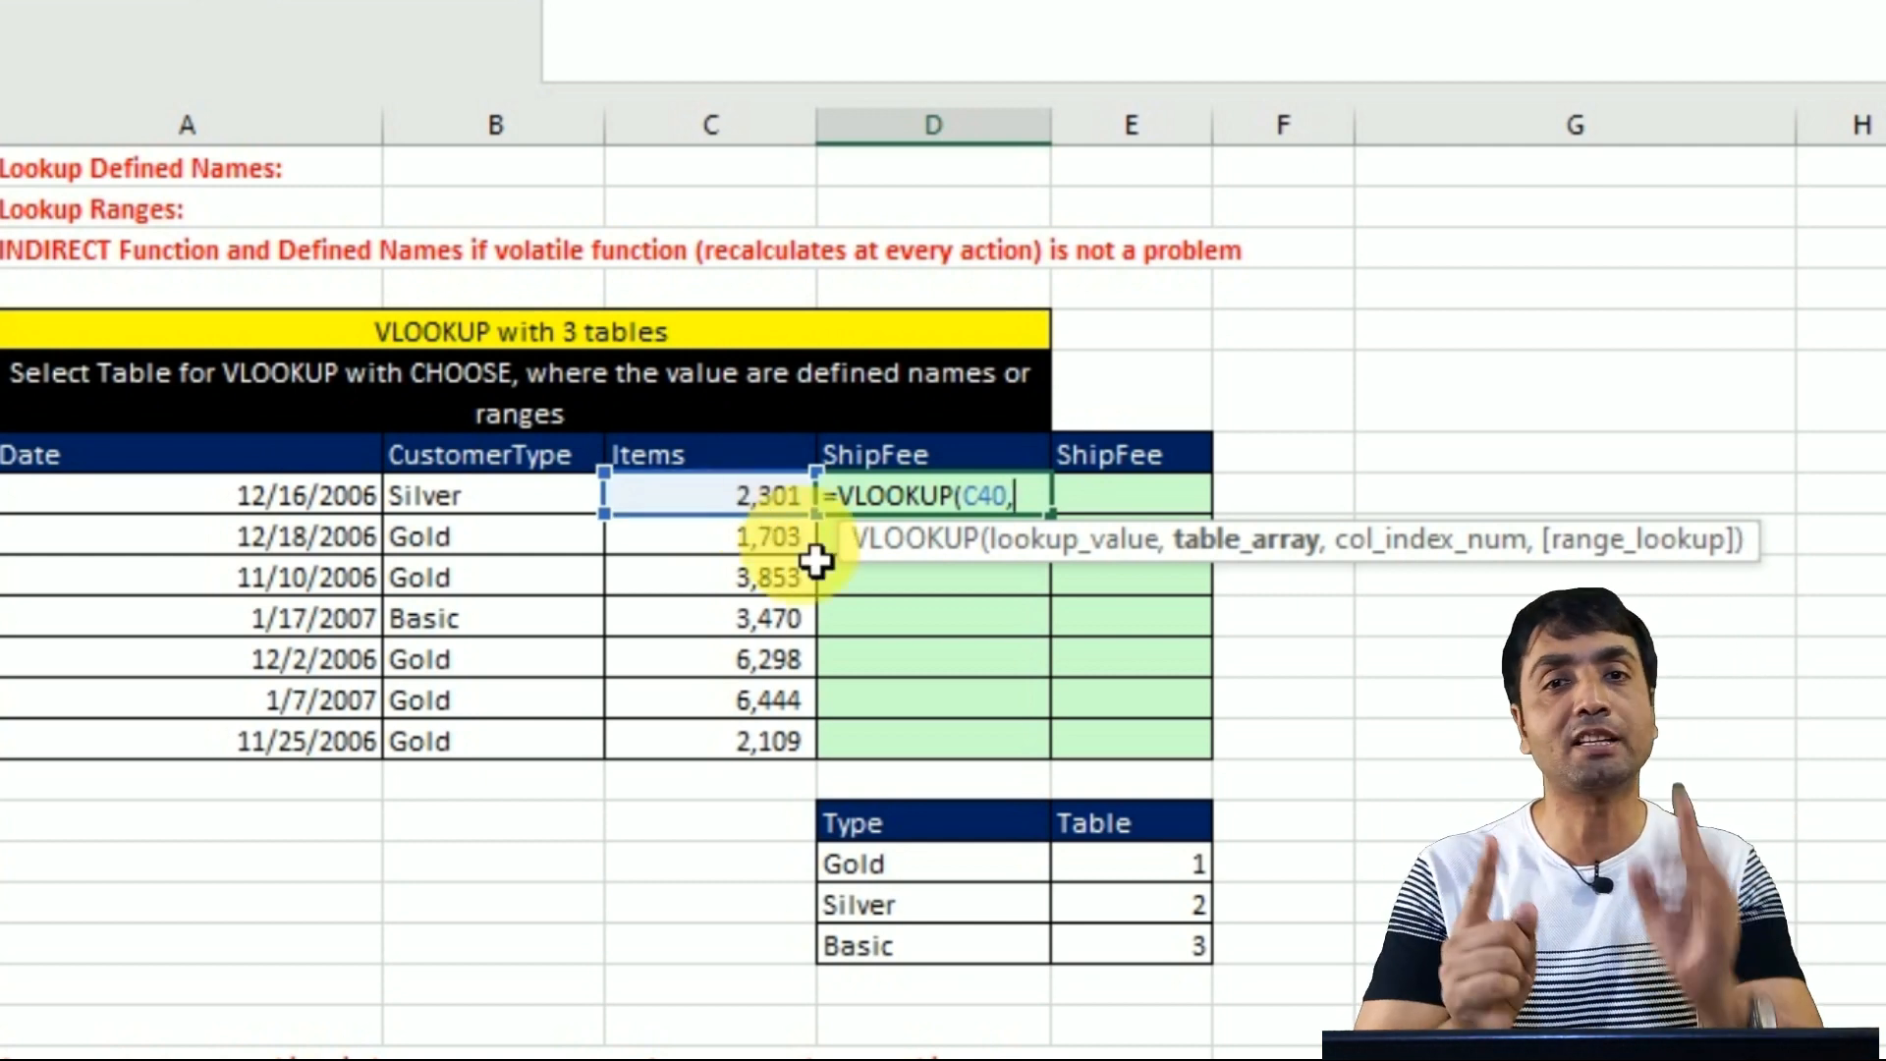
- Nest a CHOOSE function as the table array, with an inner VLOOKUP on B40 as its index number
type("choo")
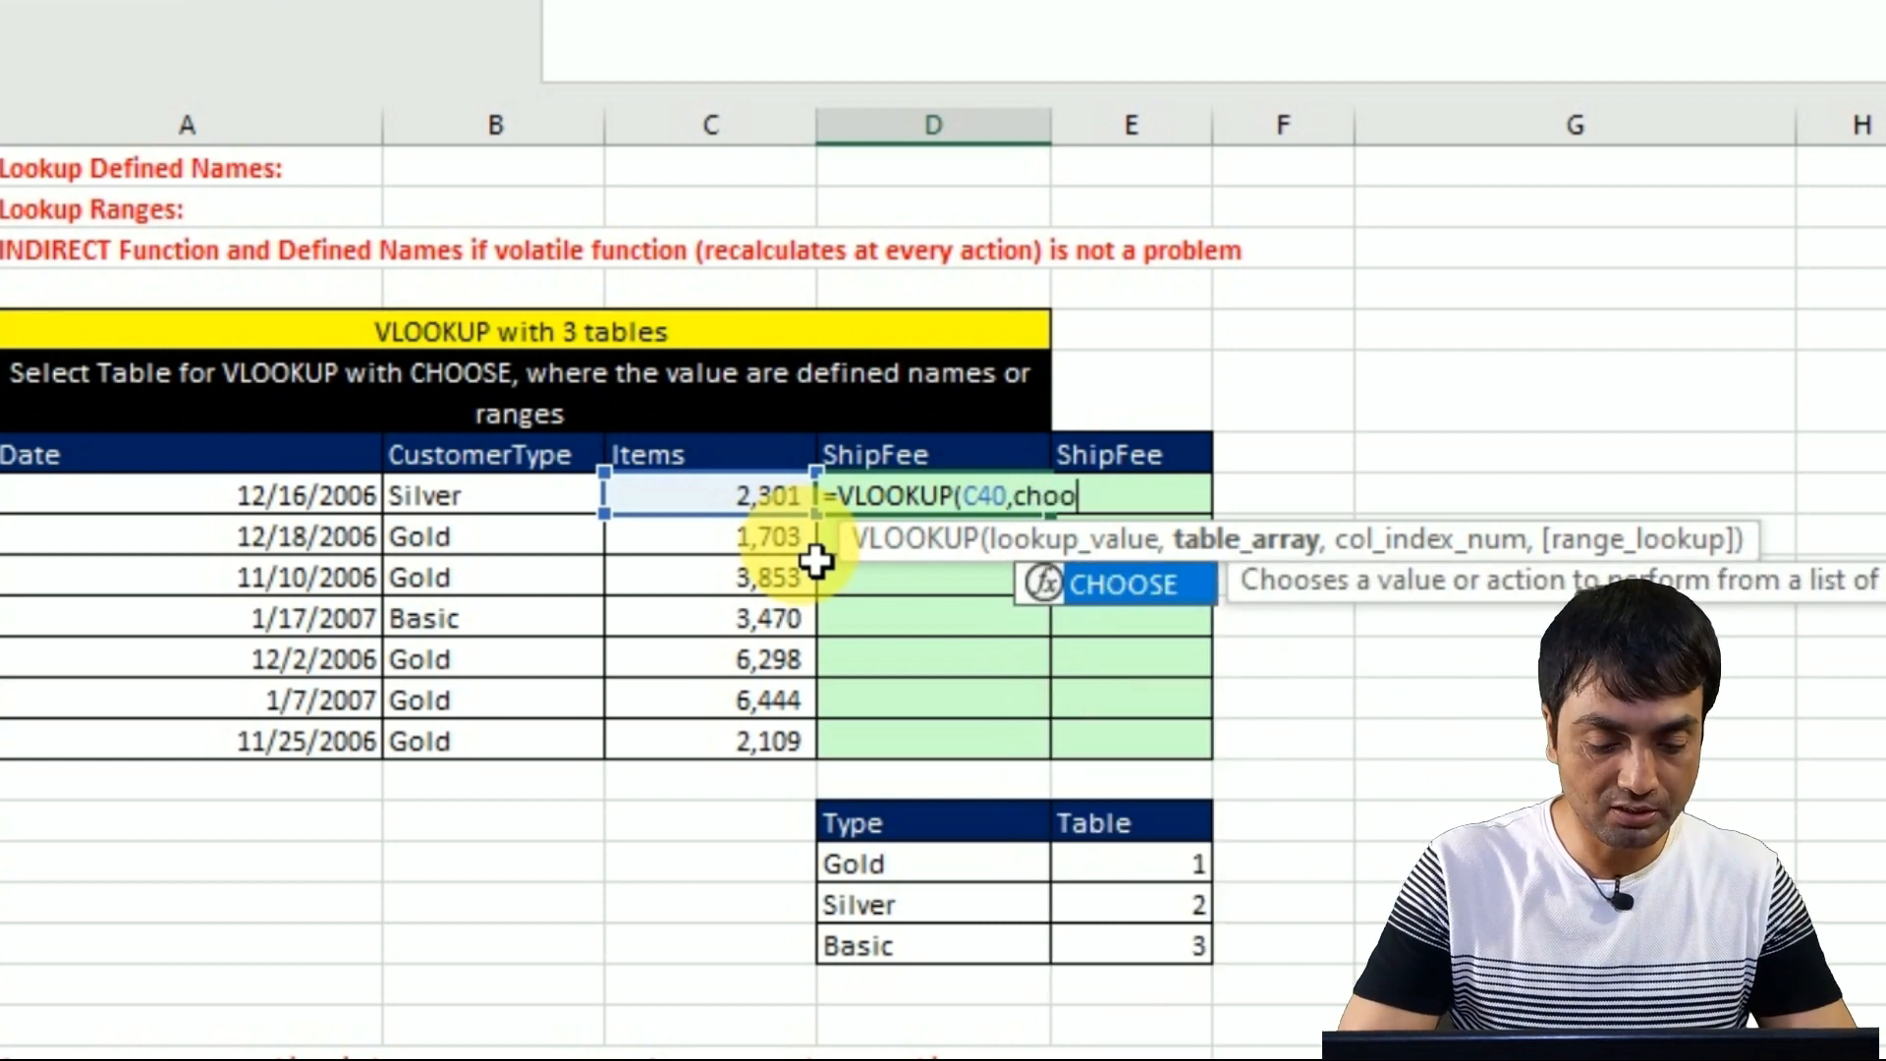
type("se")
key("Tab")
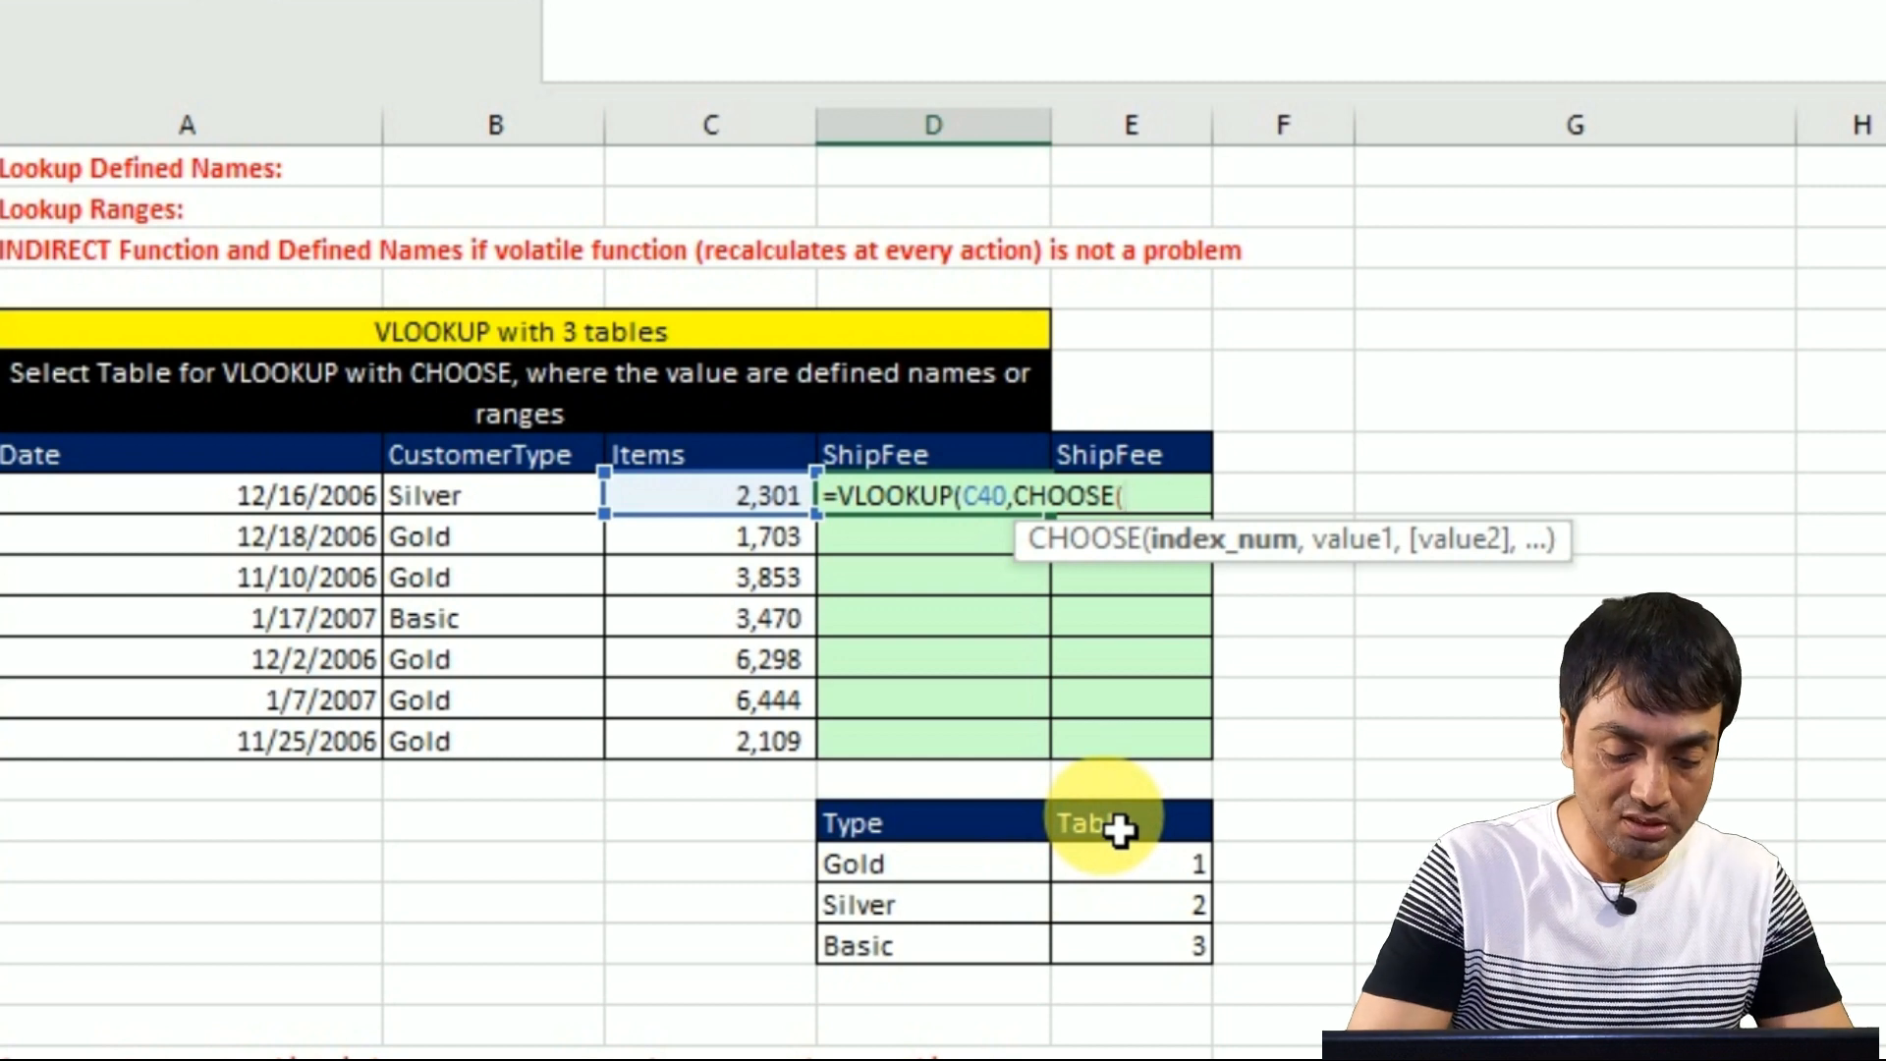
type("vlooku")
key("Tab")
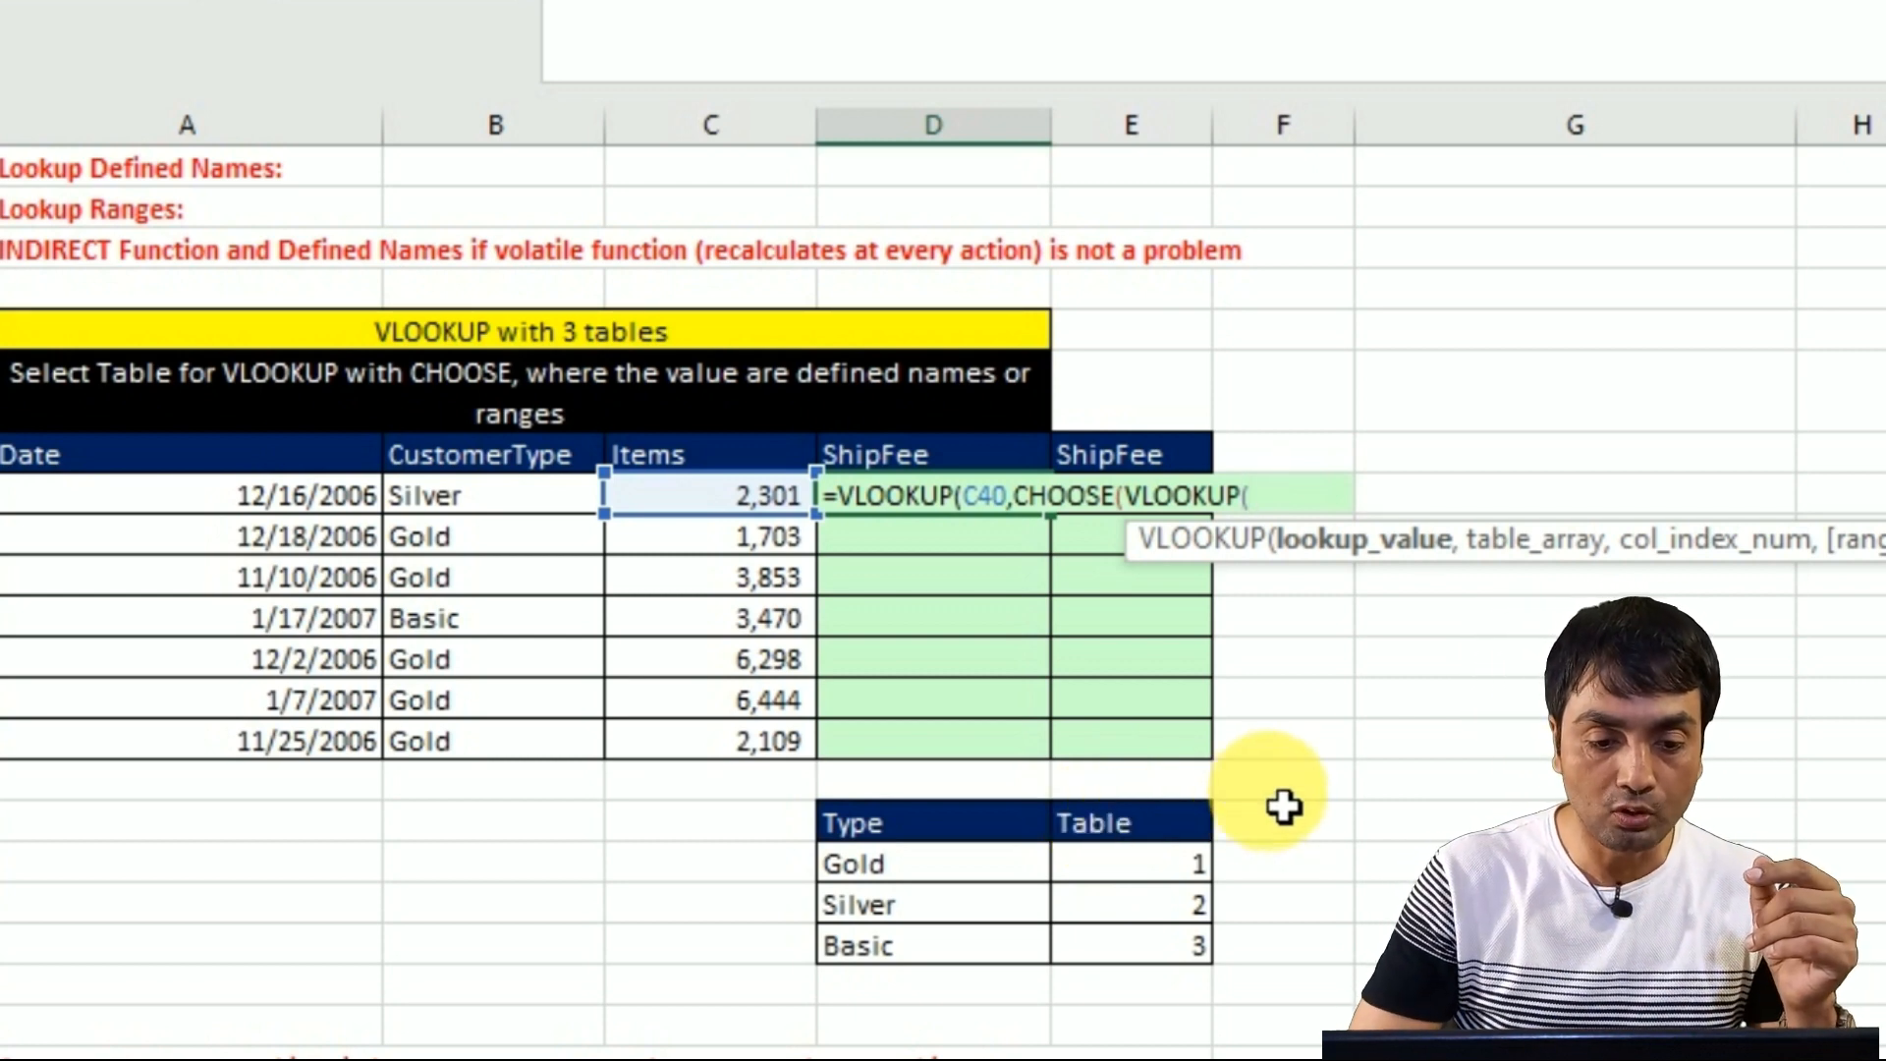
left_click(494, 515)
type(",")
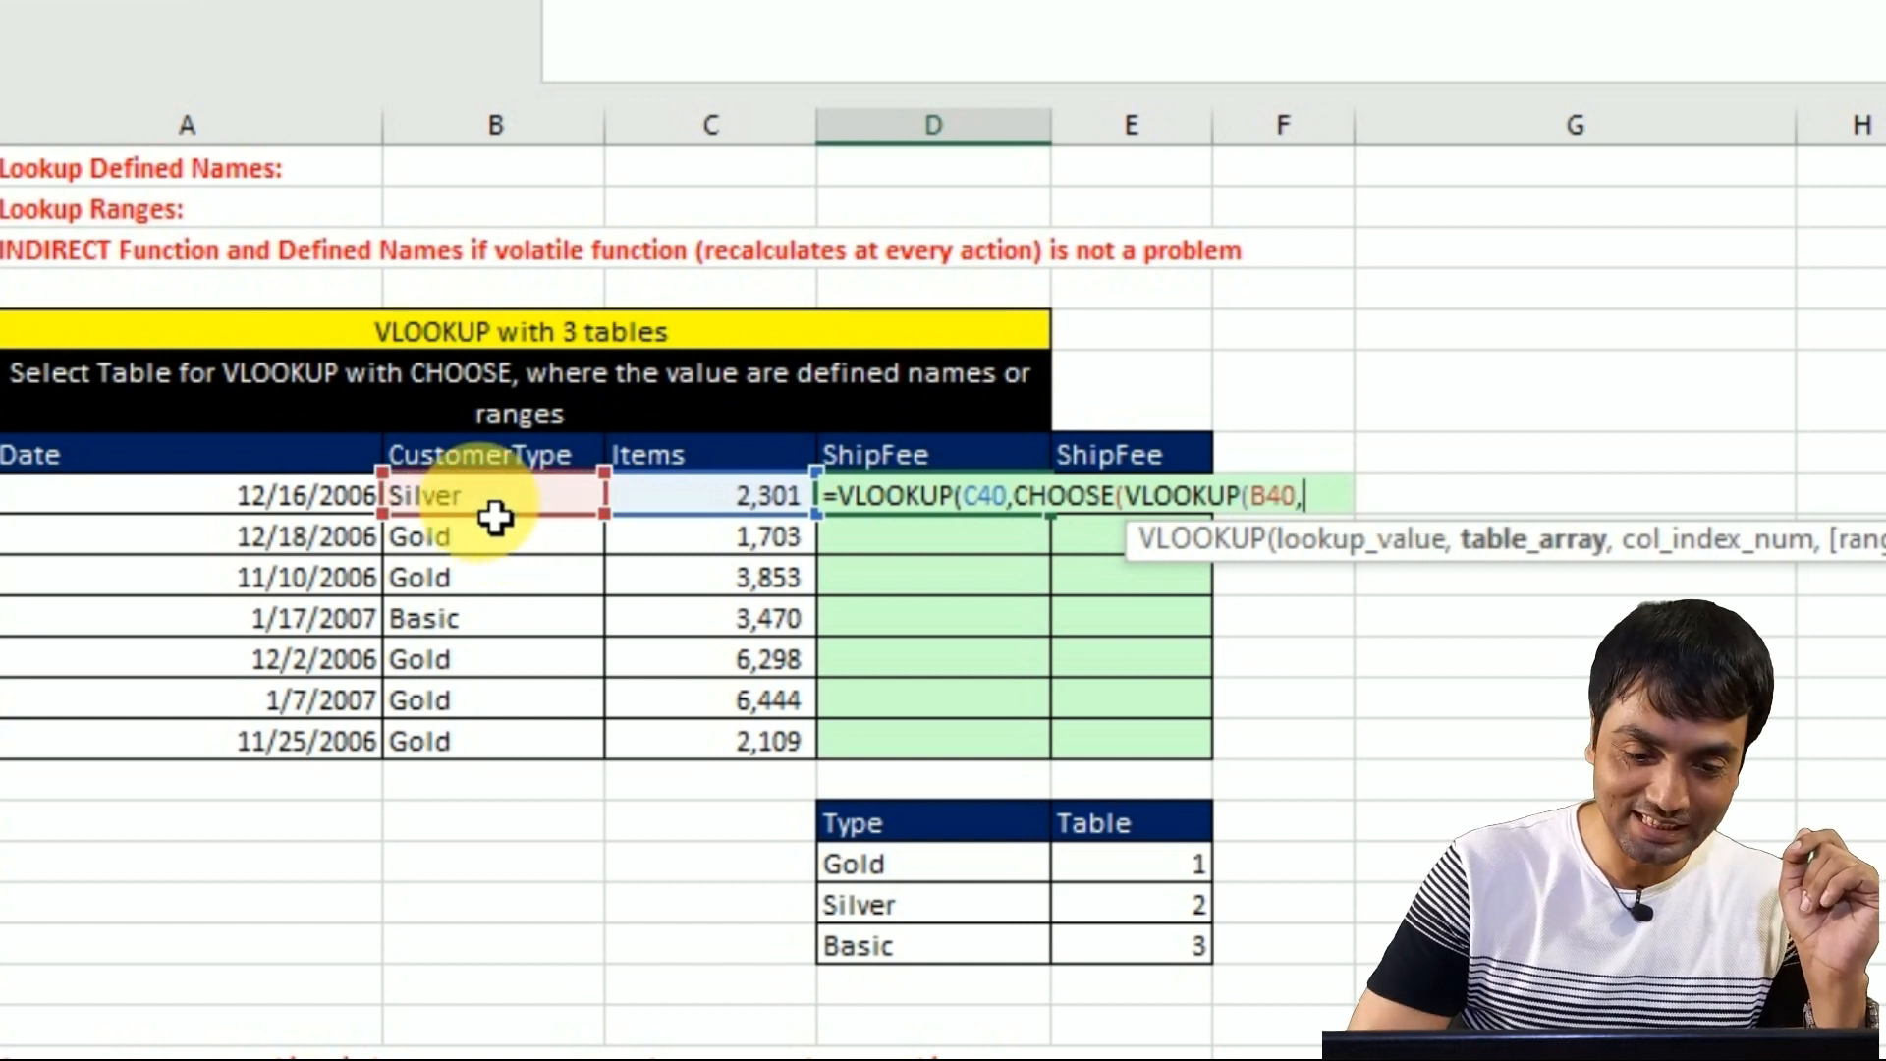
- Complete the inner VLOOKUP with the absolute range $D$49:$E$51, column 2 and exact match 0
left_click(910, 881)
left_click_drag(910, 881, 1199, 964)
key("F4")
type(",2,0")
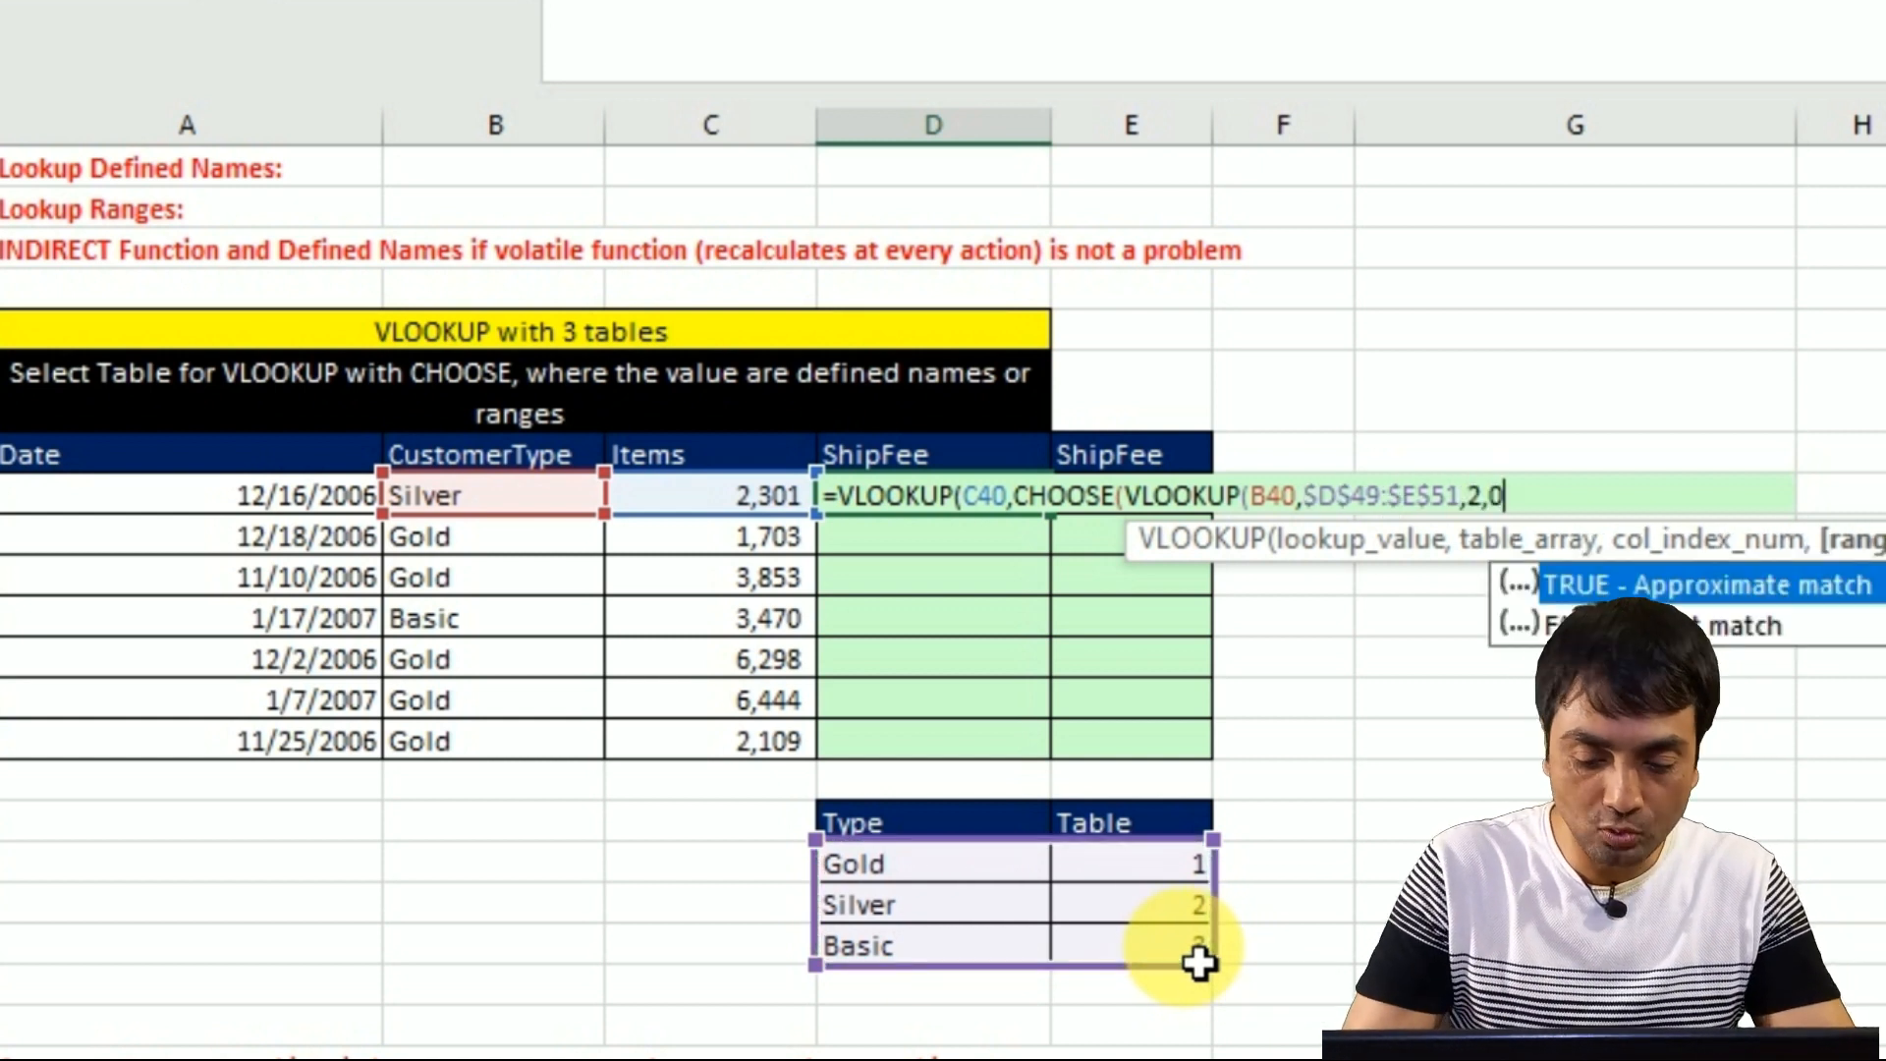
type(")")
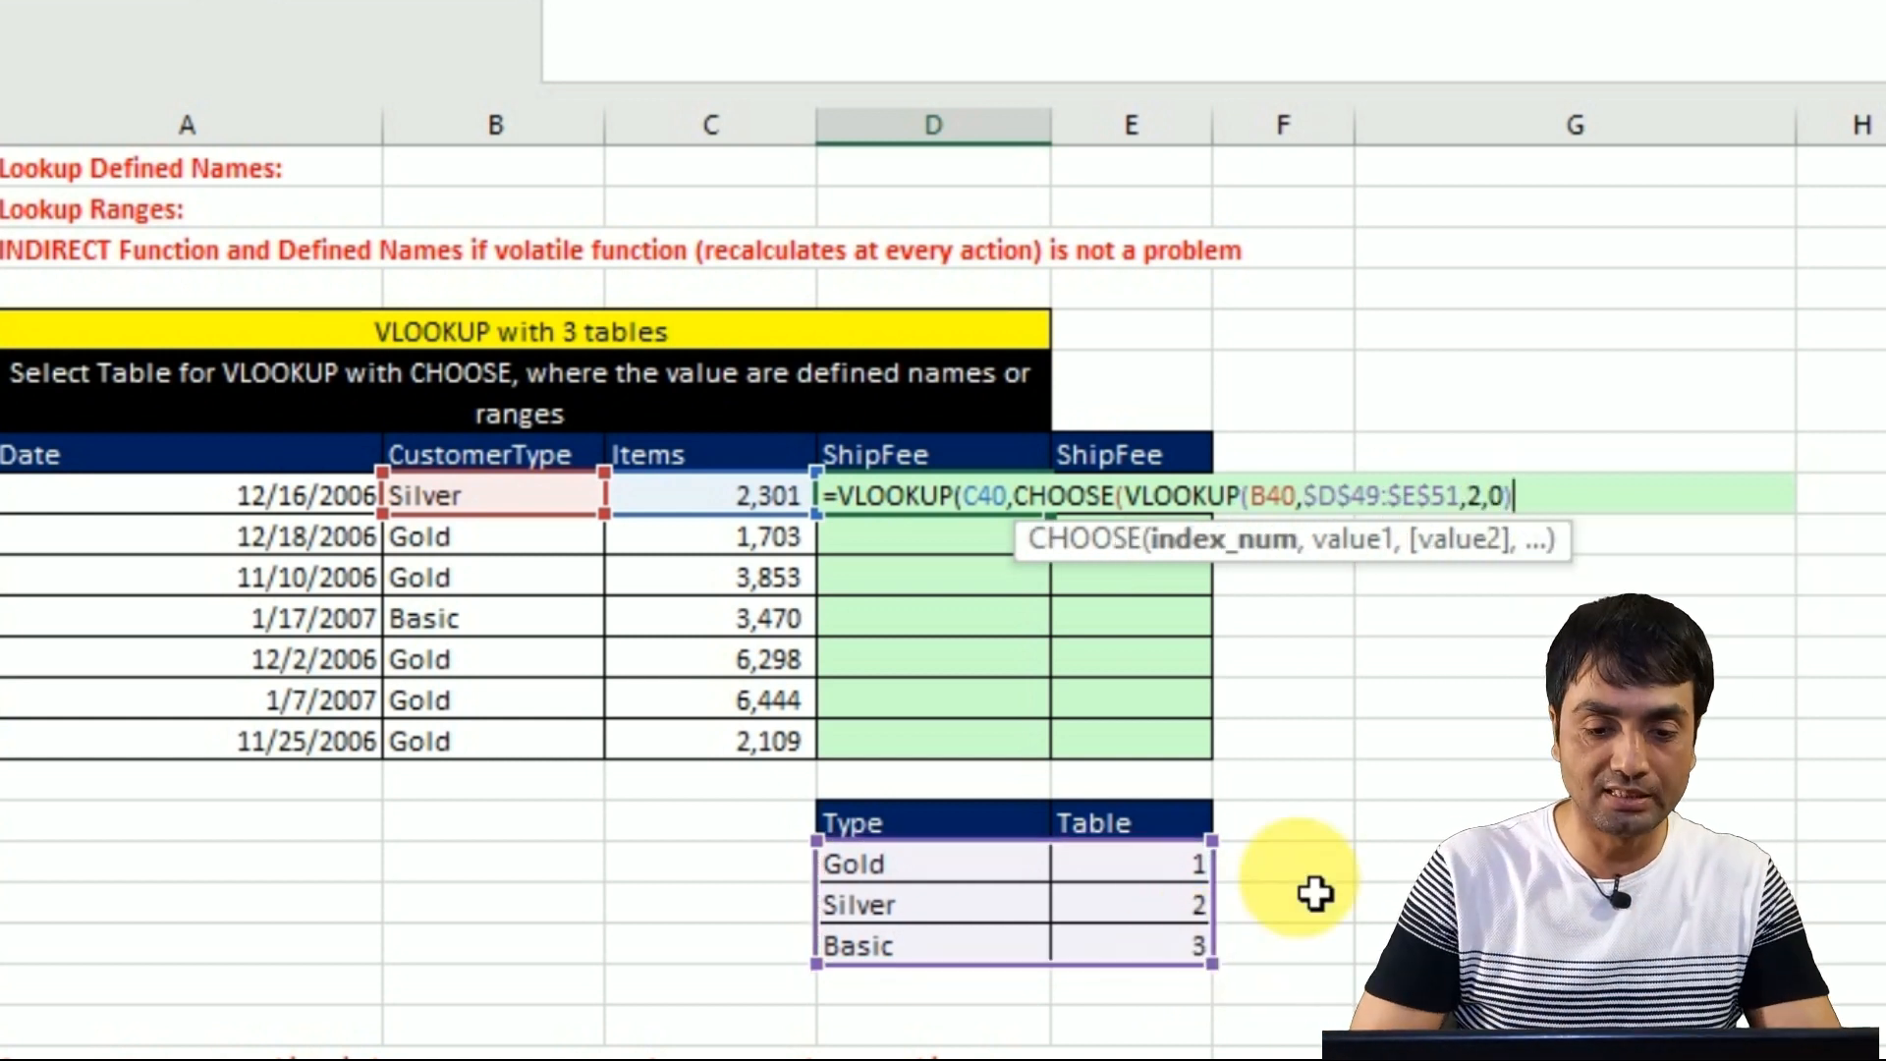
- Evaluate the inner VLOOKUP portion within the formula and restore its original text
left_click_drag(1126, 504, 1560, 499)
type("2")
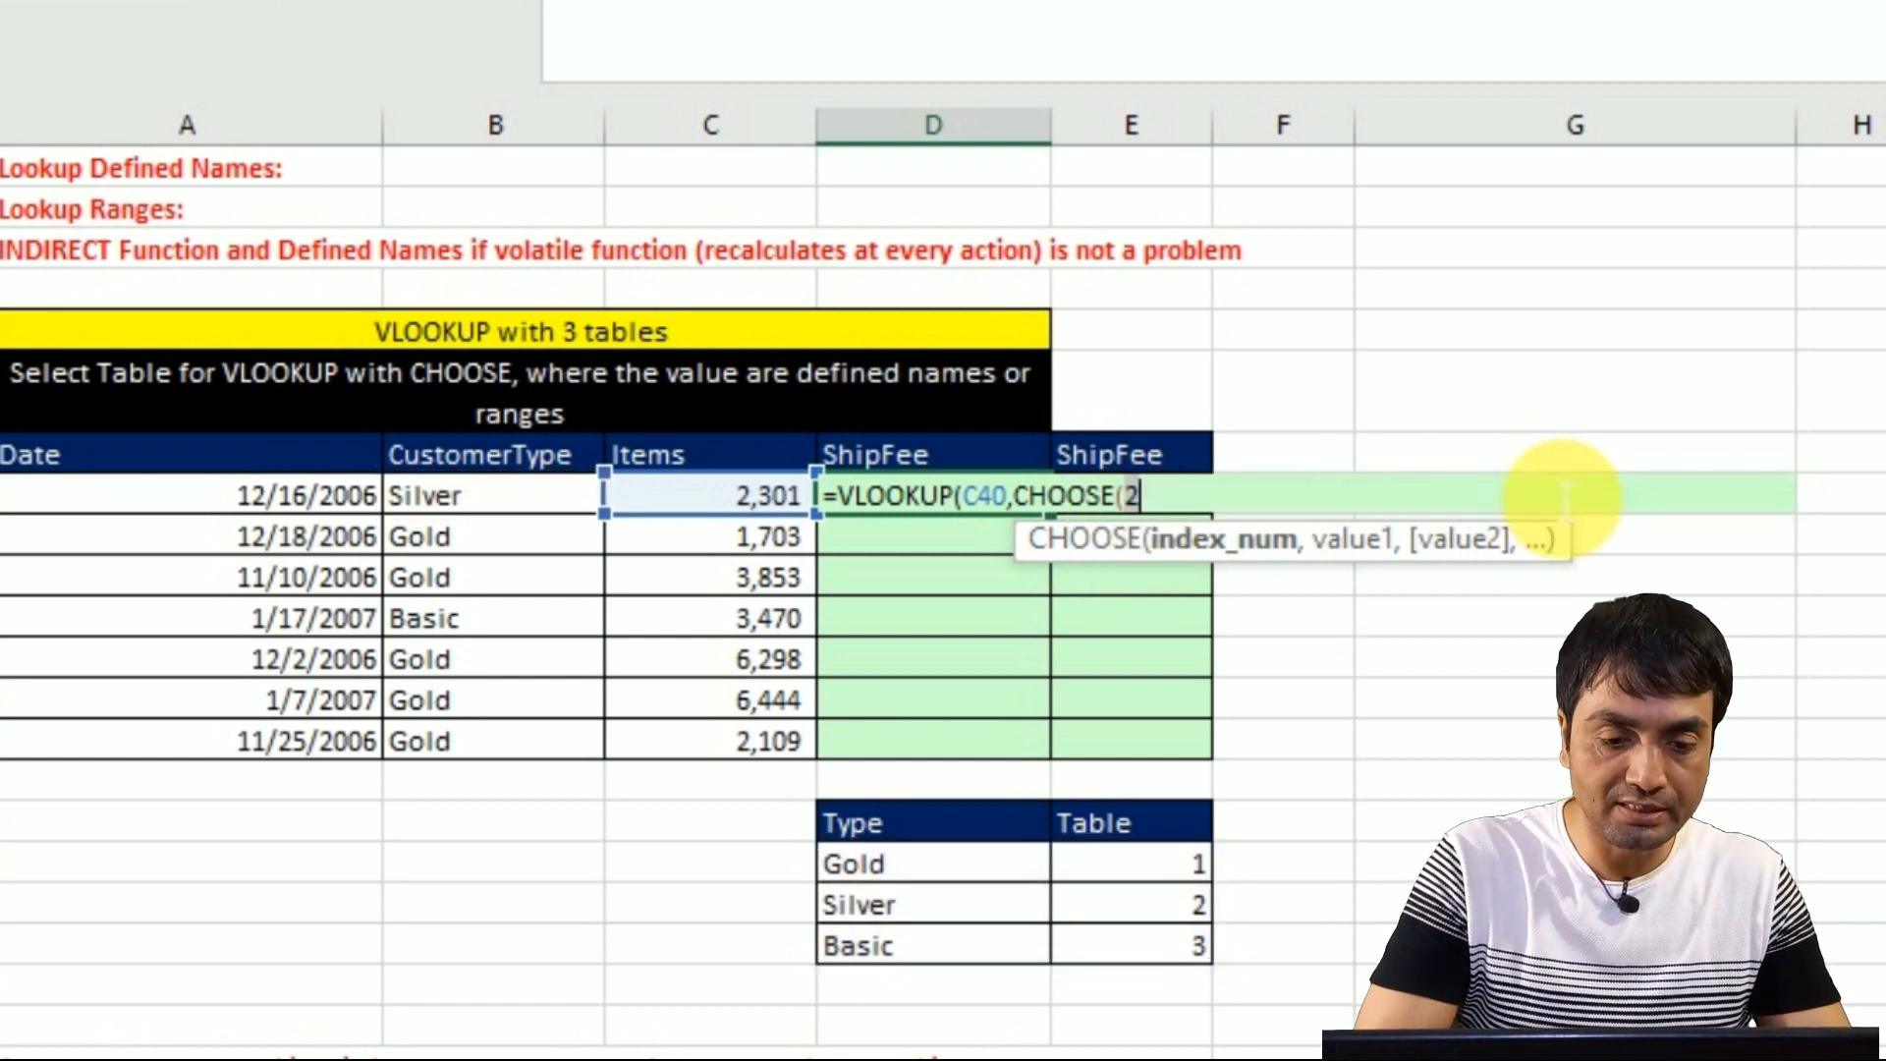
type(")")
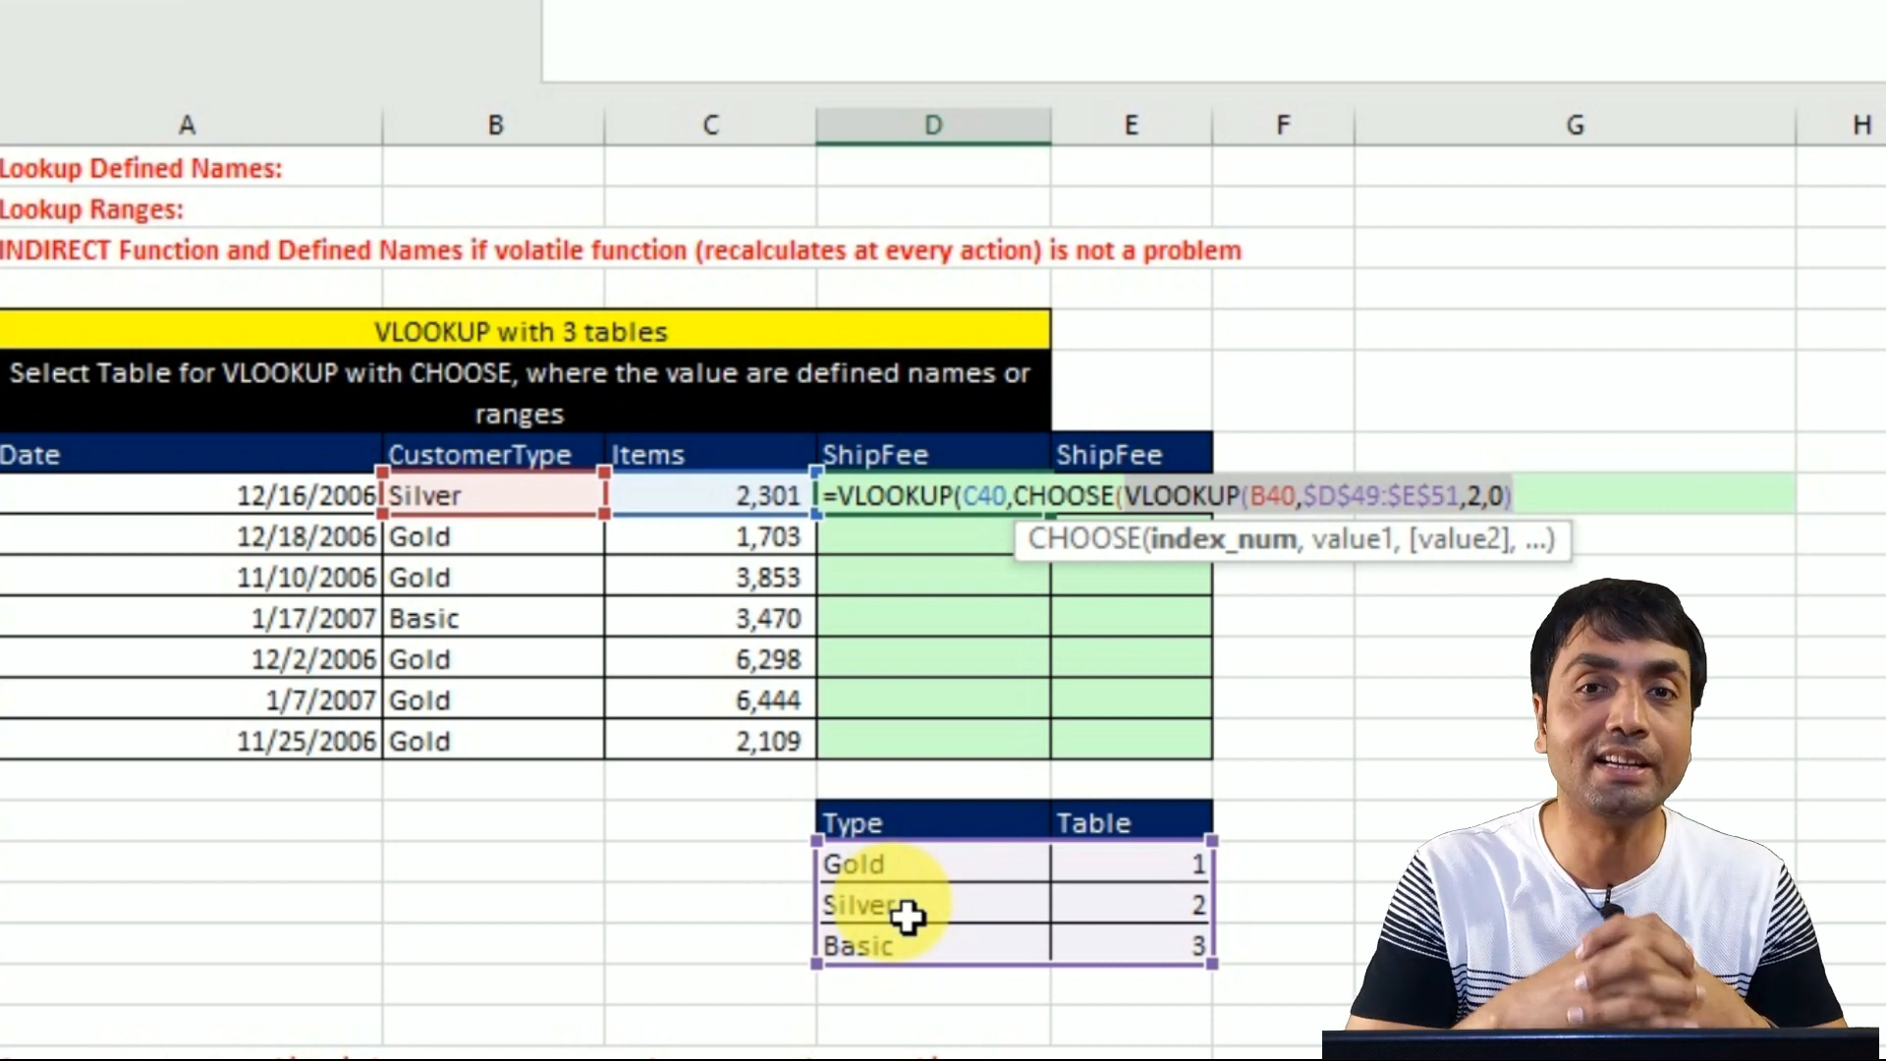
type(",")
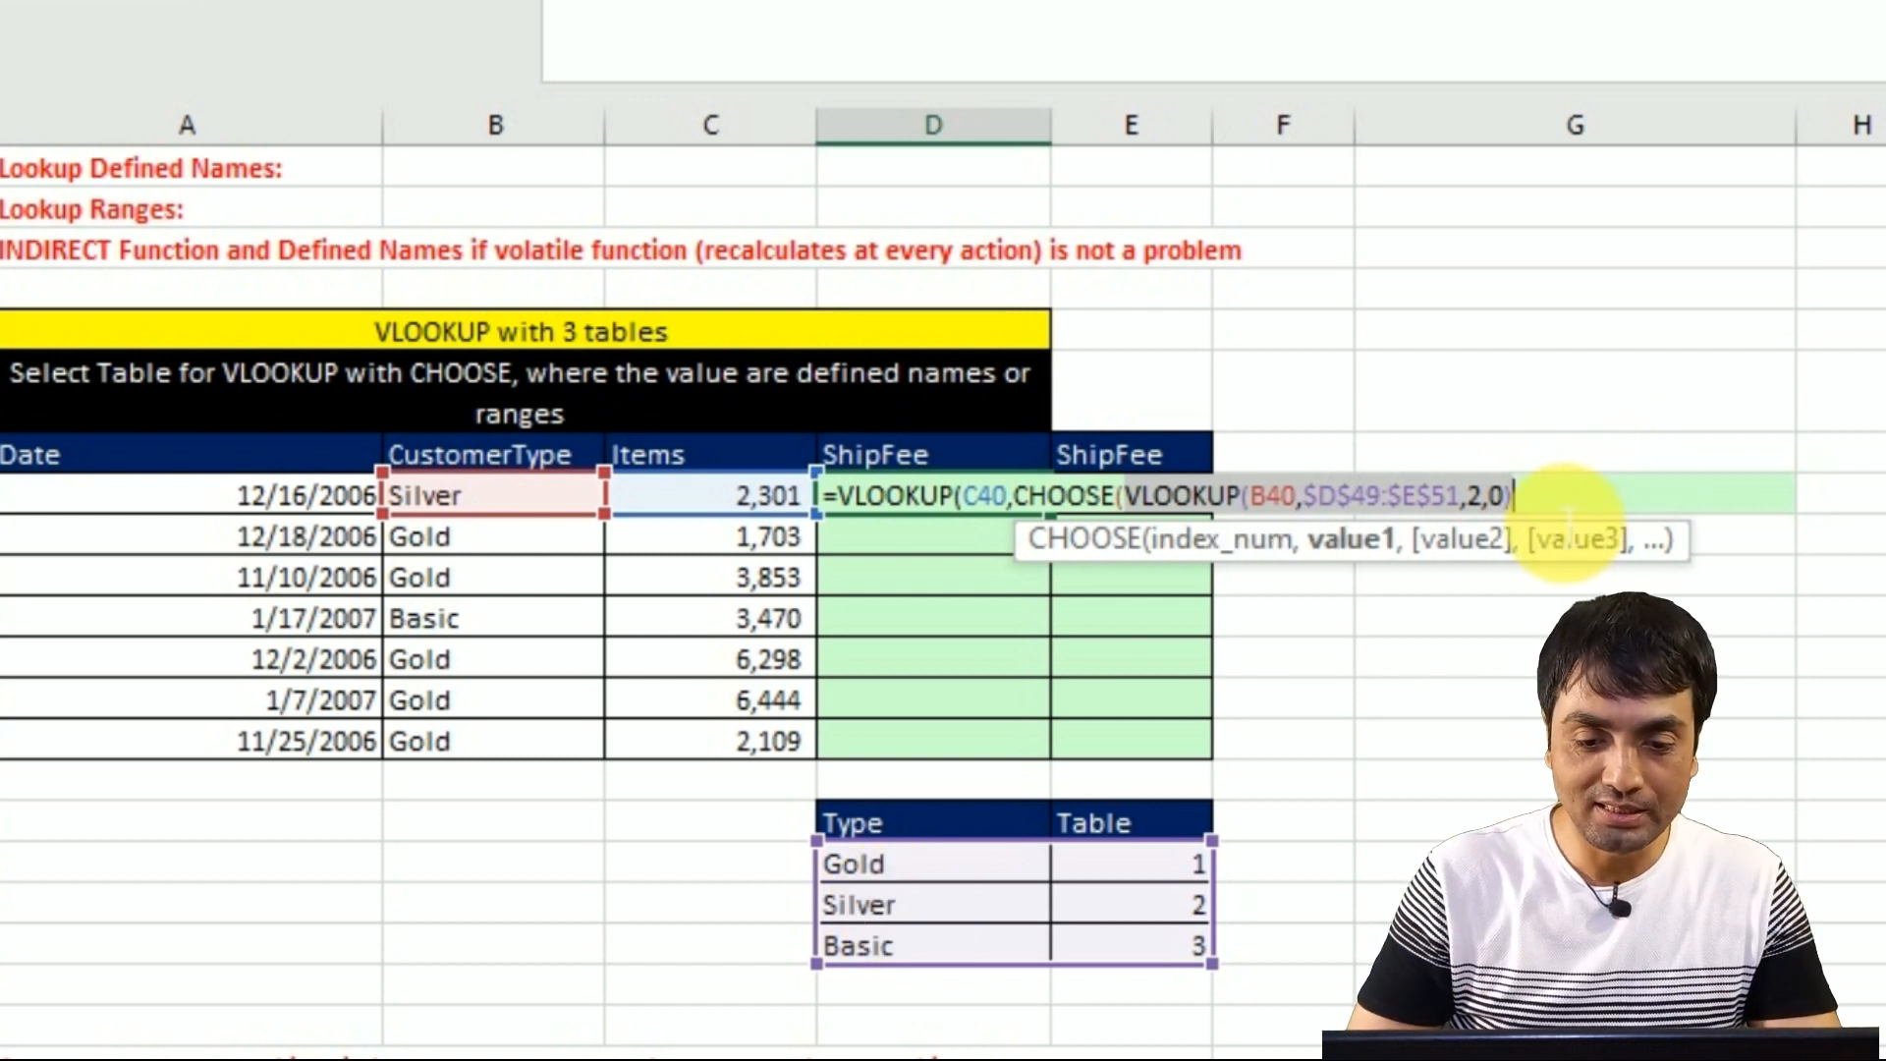
key("BackSpace")
- Add the Gold sheet's table A3:B7 as the first CHOOSE value, using its defined name Gold
type(",")
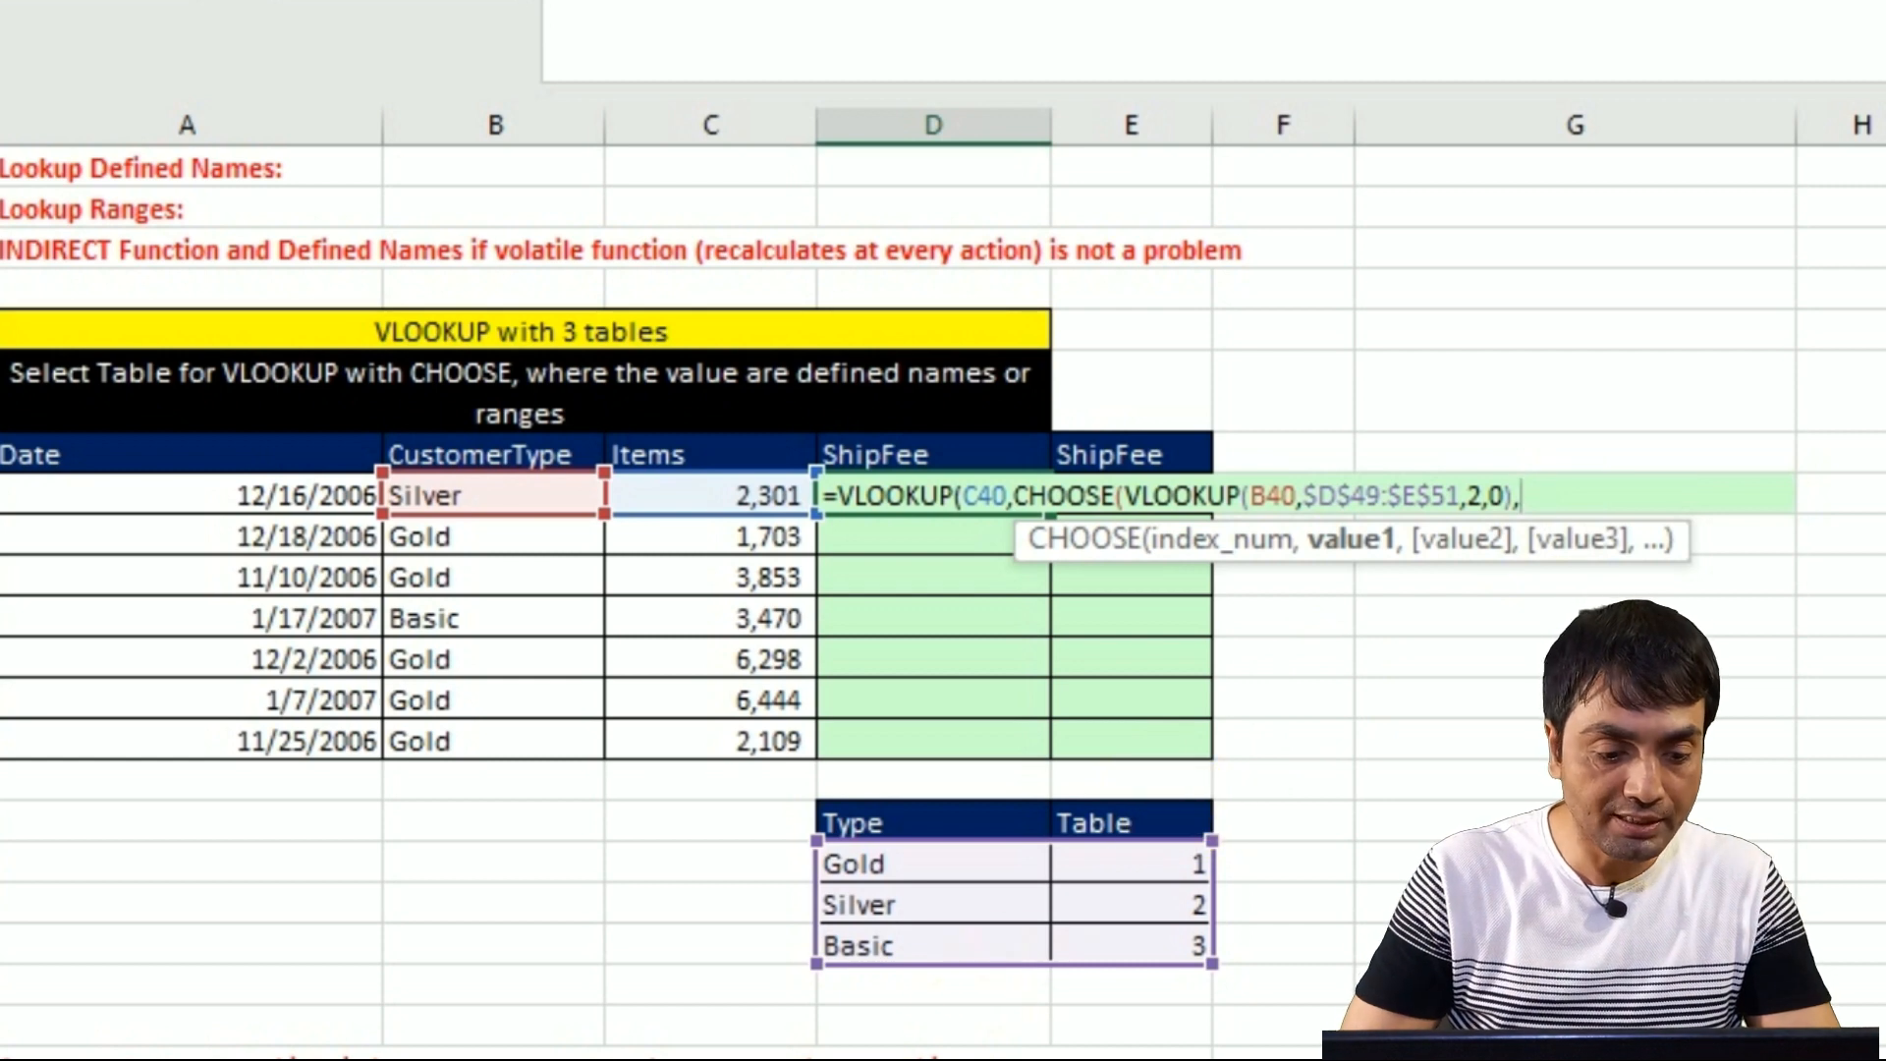
left_click(331, 1022)
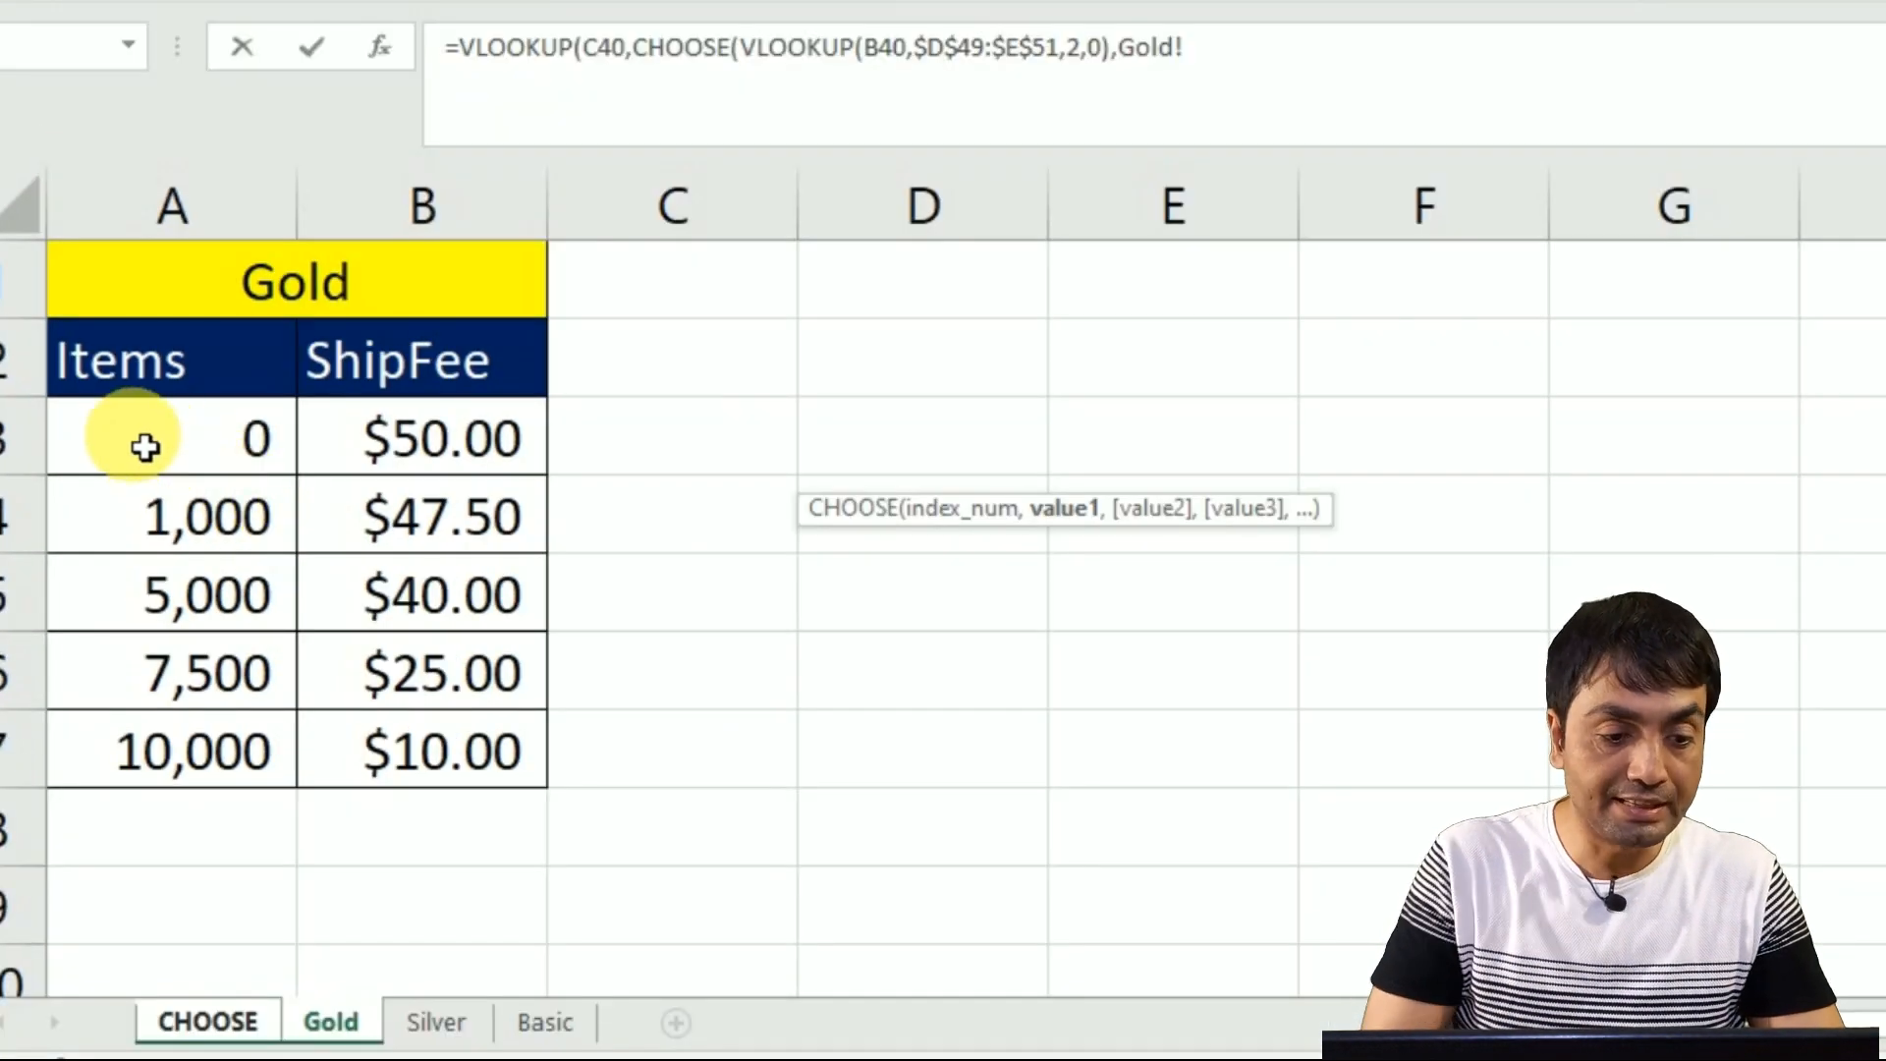
left_click(192, 461)
left_click_drag(202, 481, 410, 744)
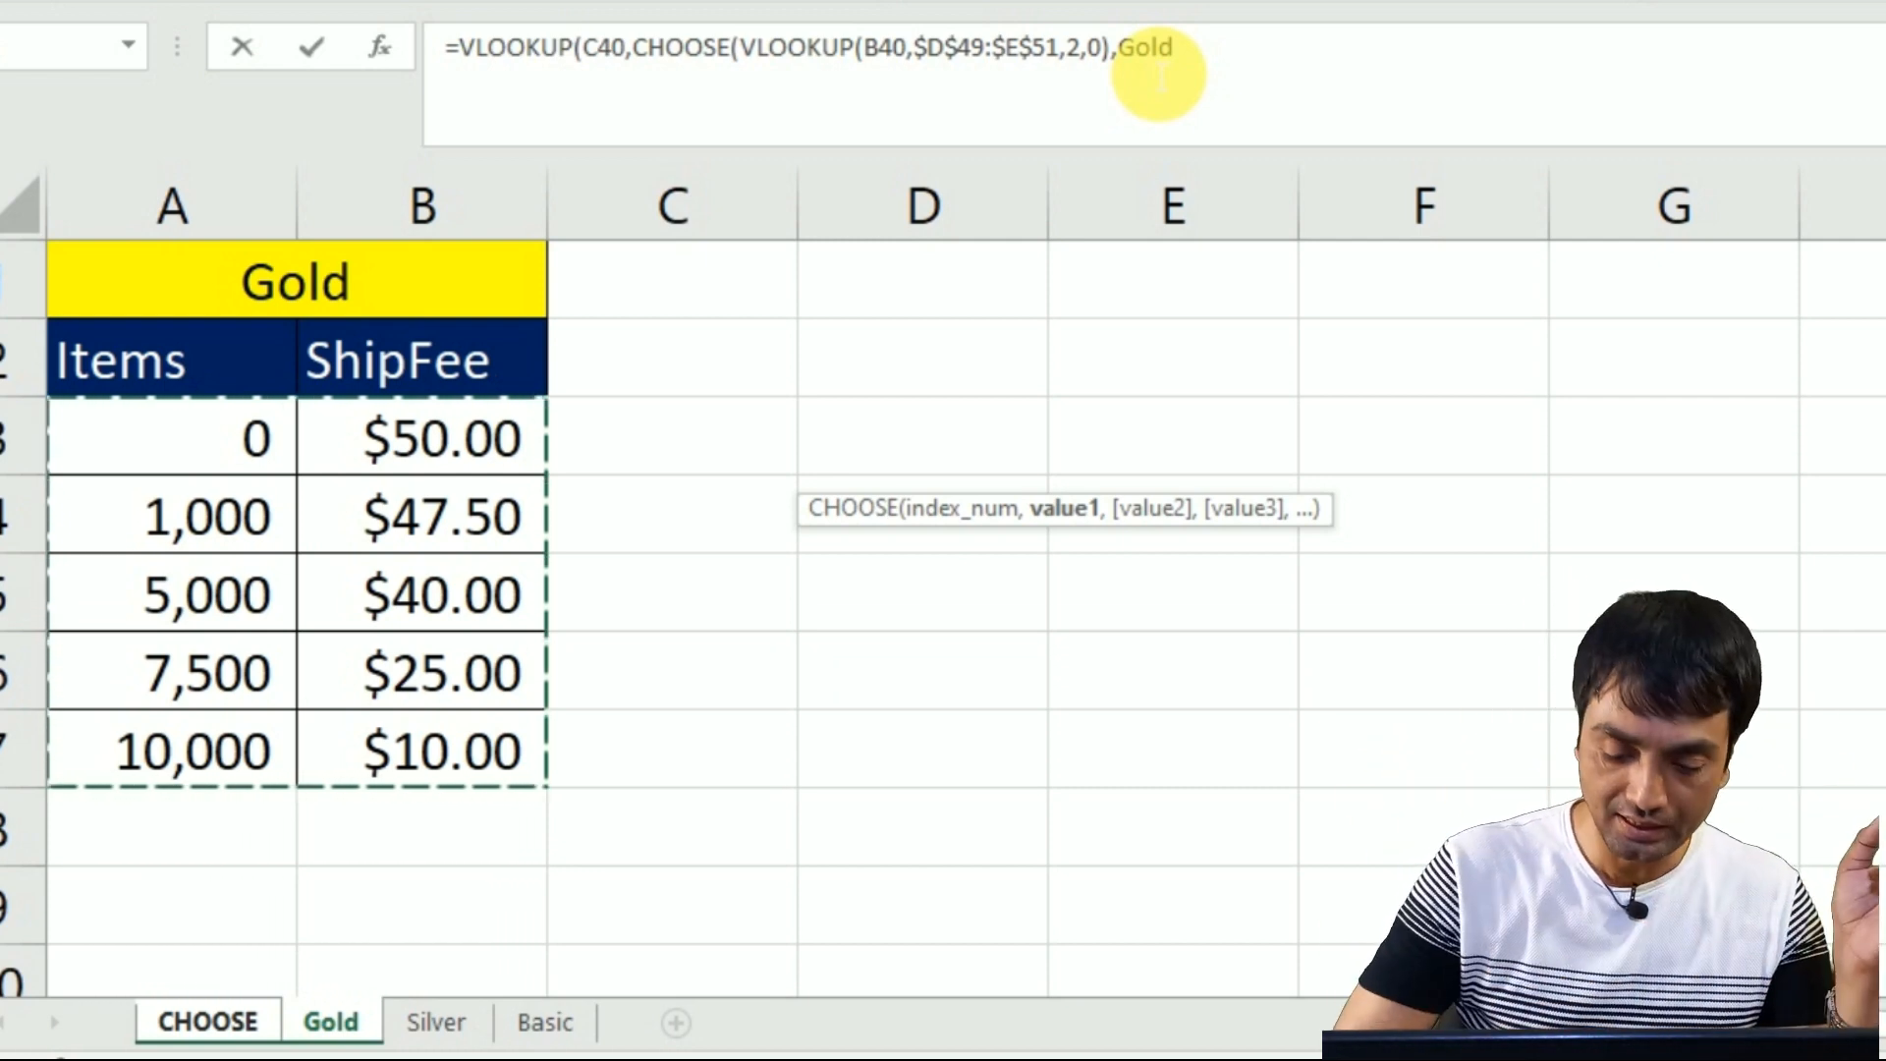
type(",")
- Add the Silver and Basic tables as the second and third CHOOSE values and close the CHOOSE function
left_click(437, 1022)
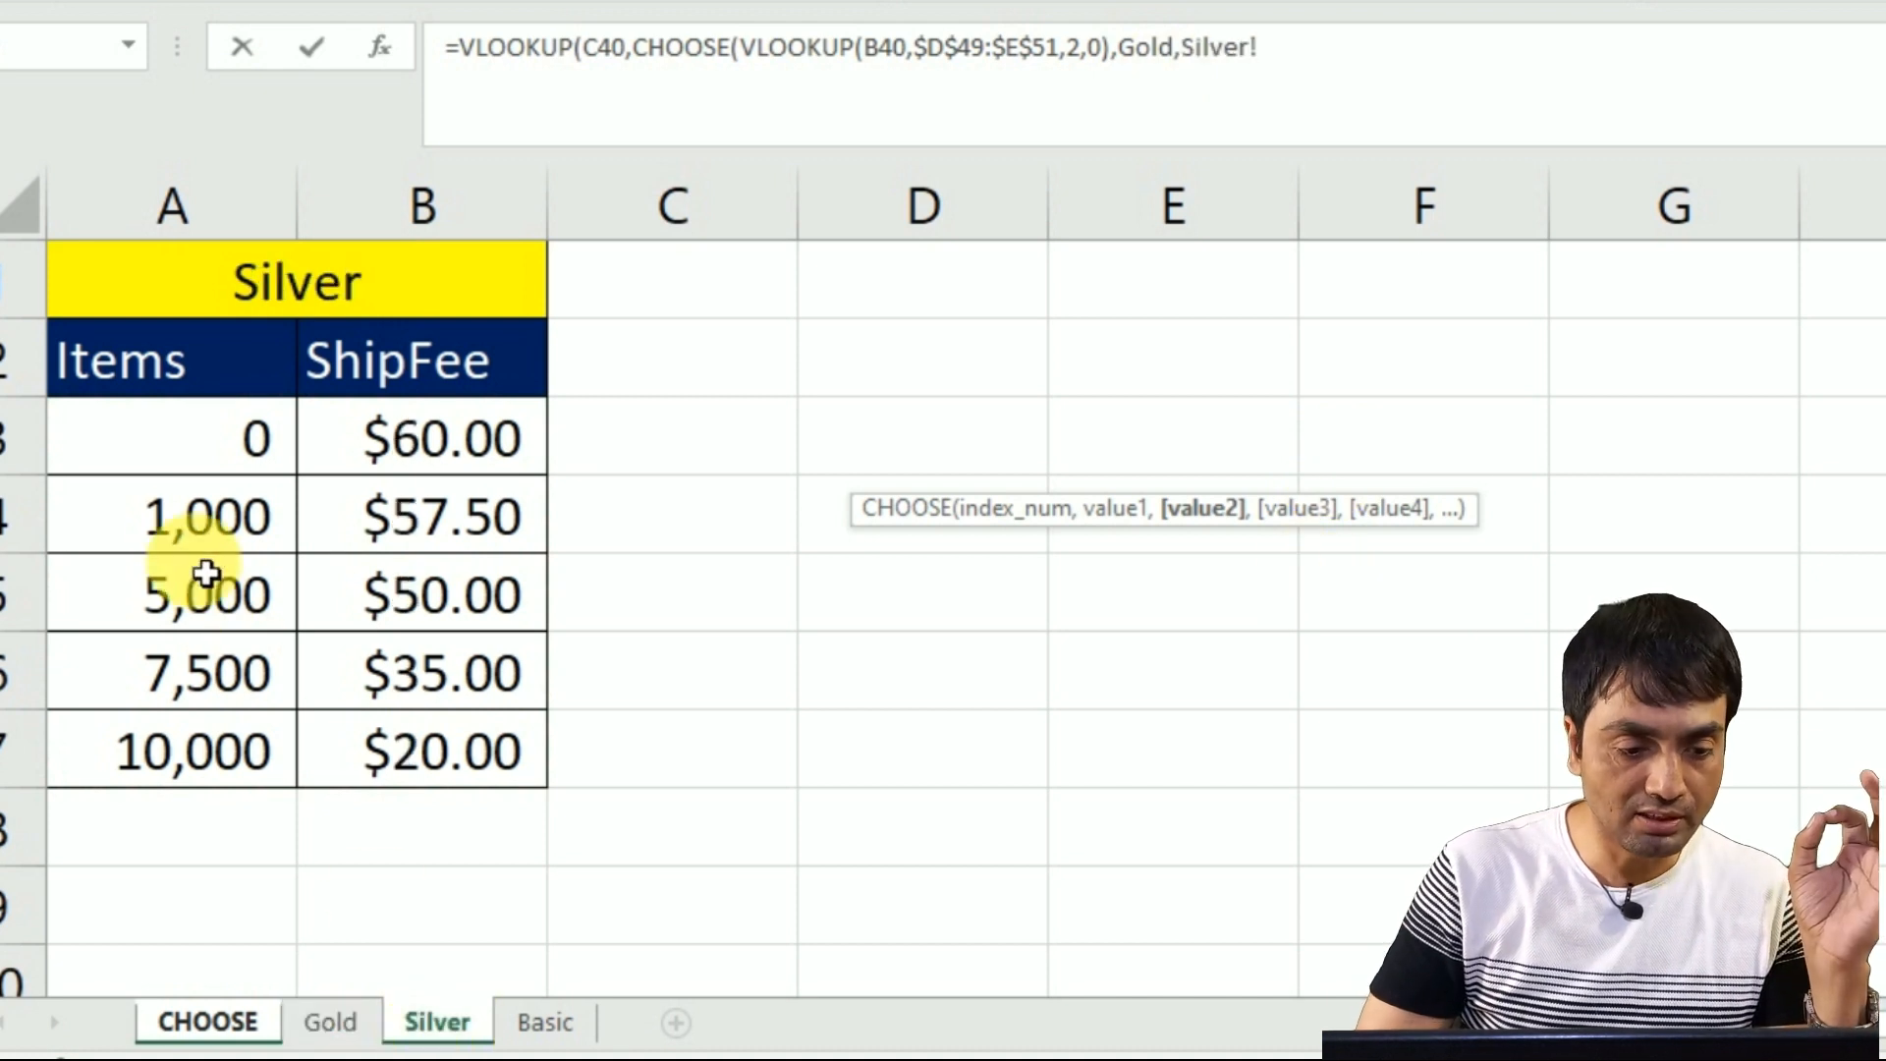
left_click_drag(182, 471, 511, 759)
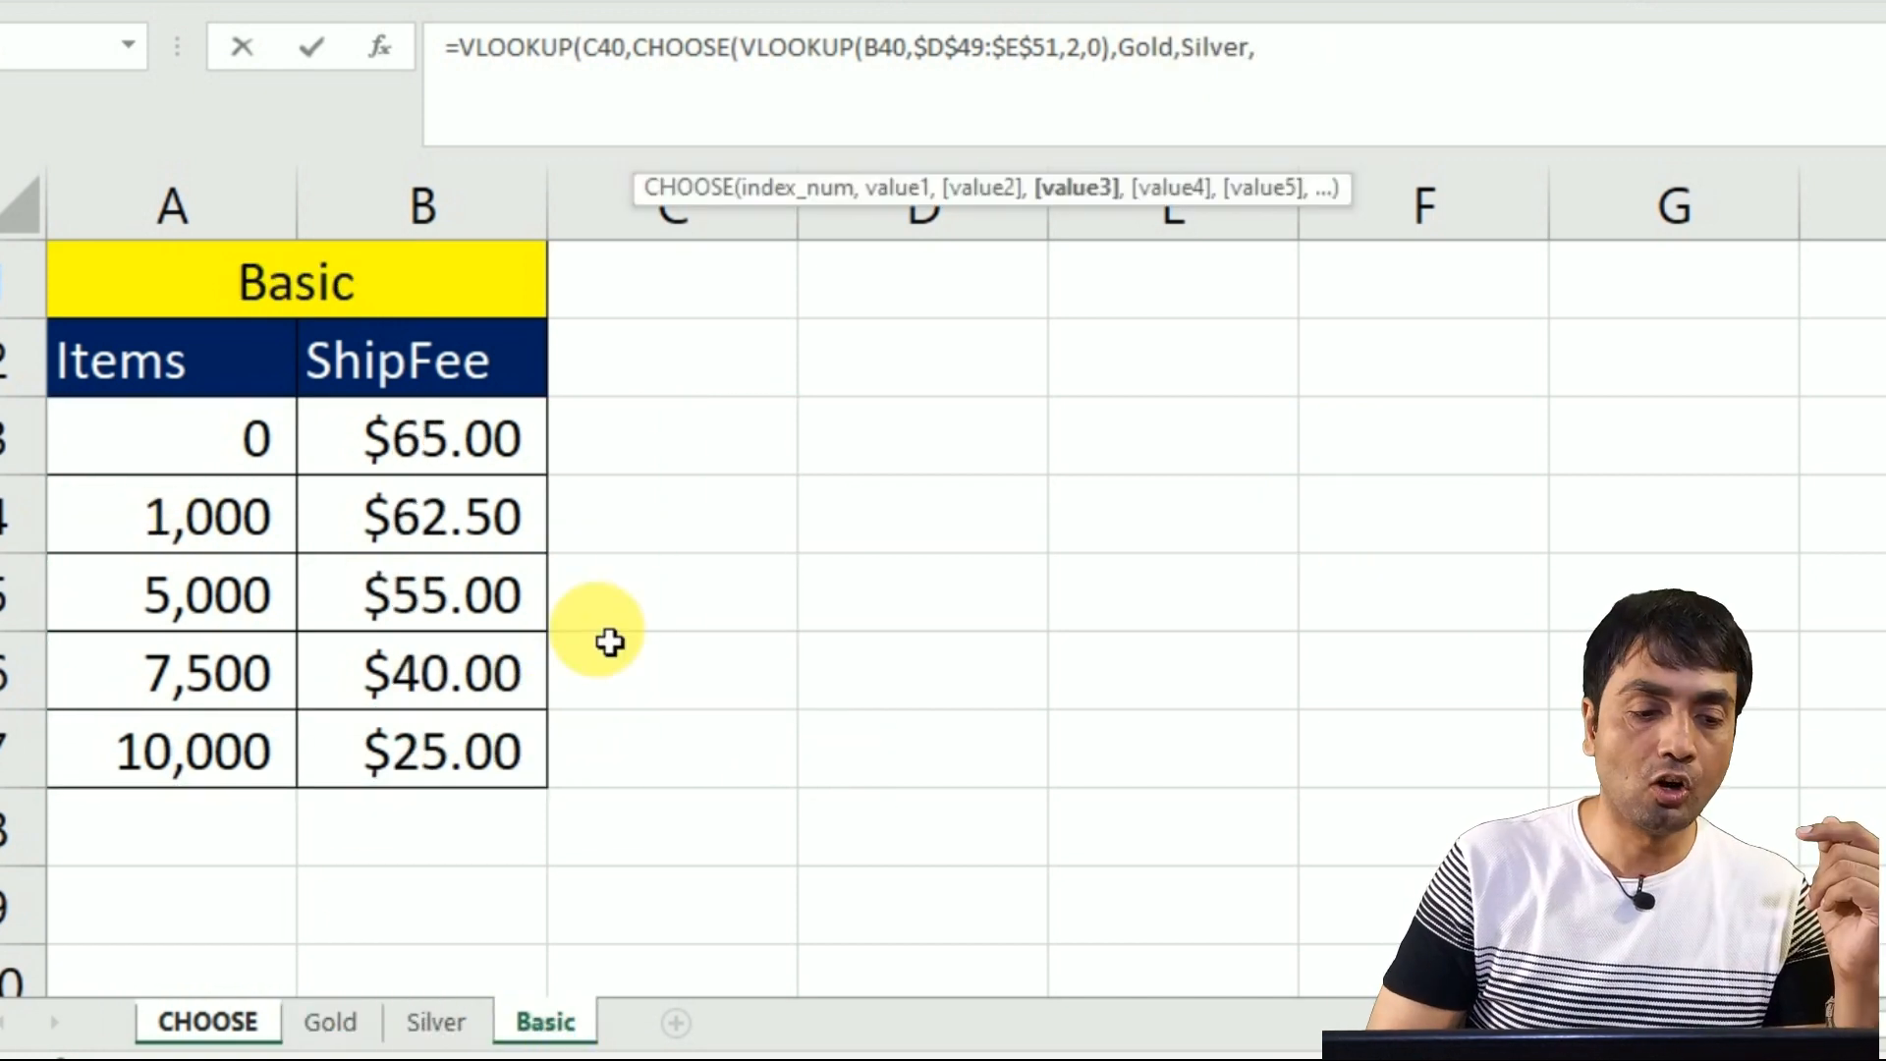
left_click_drag(210, 454, 368, 736)
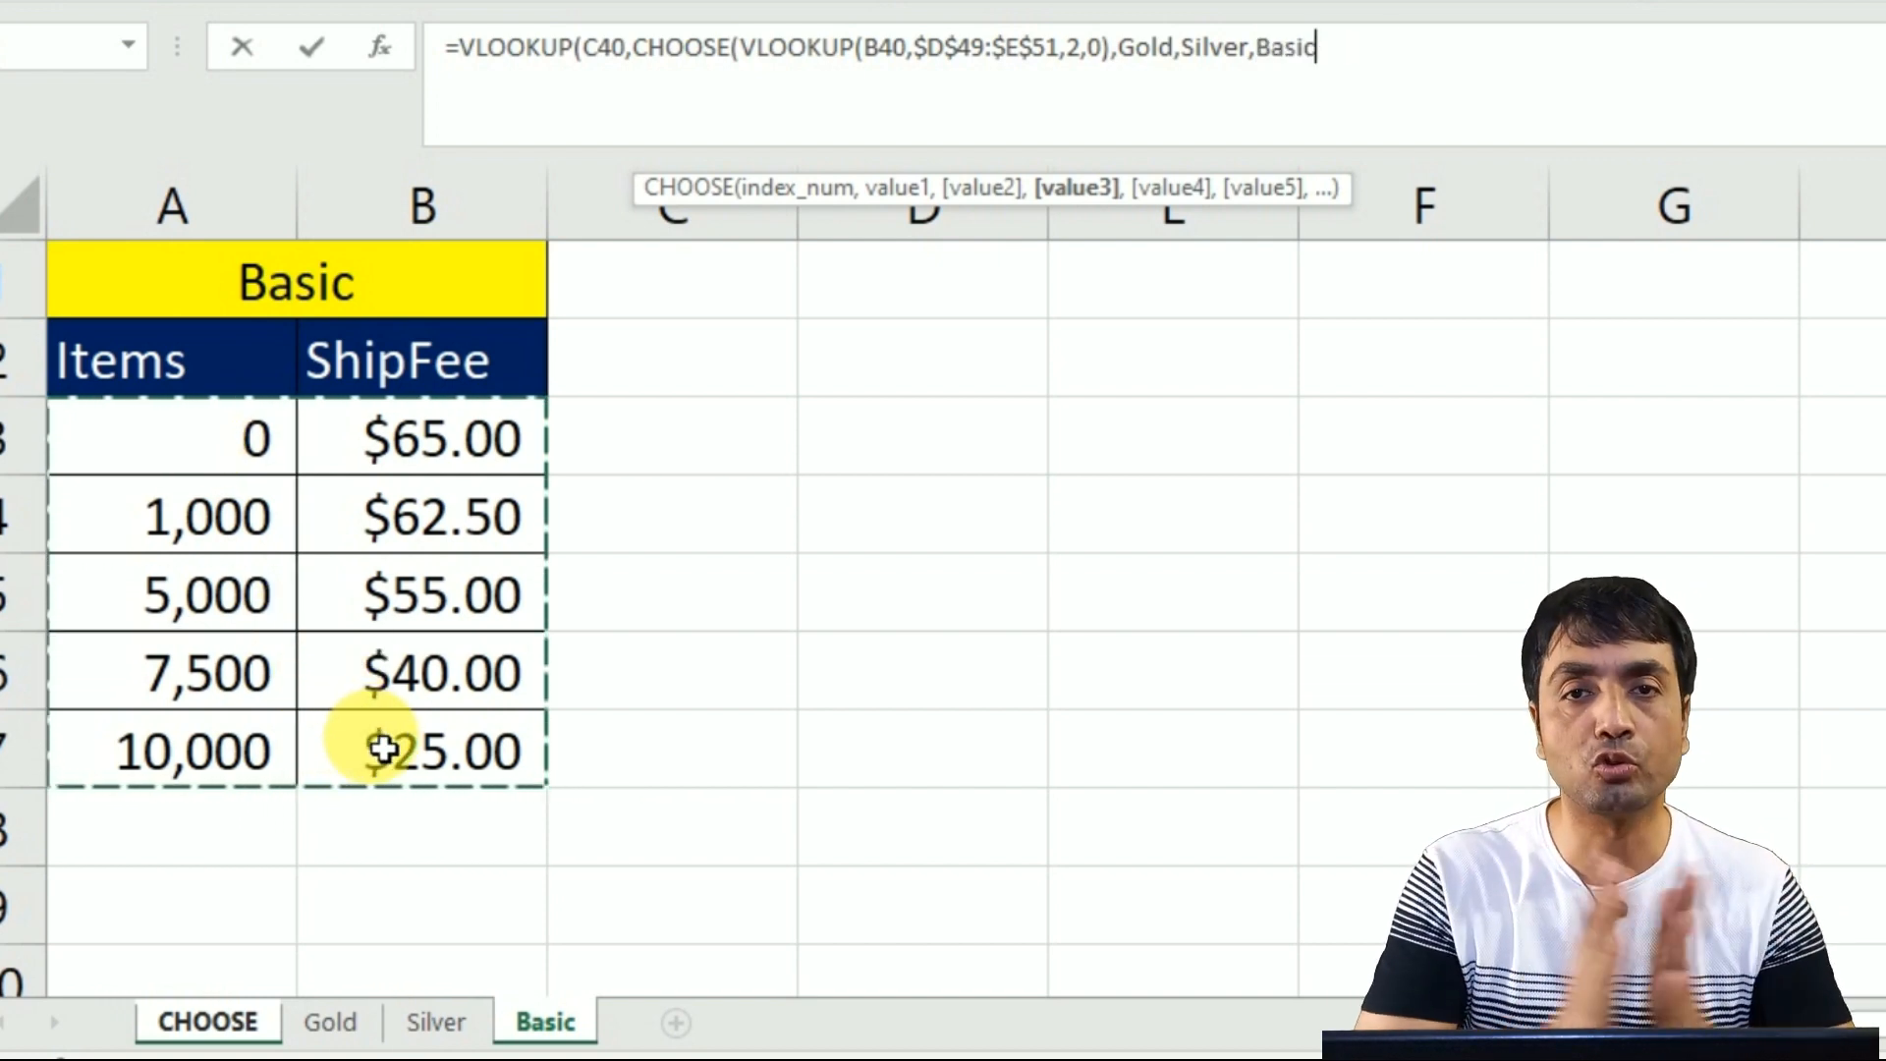
type(")")
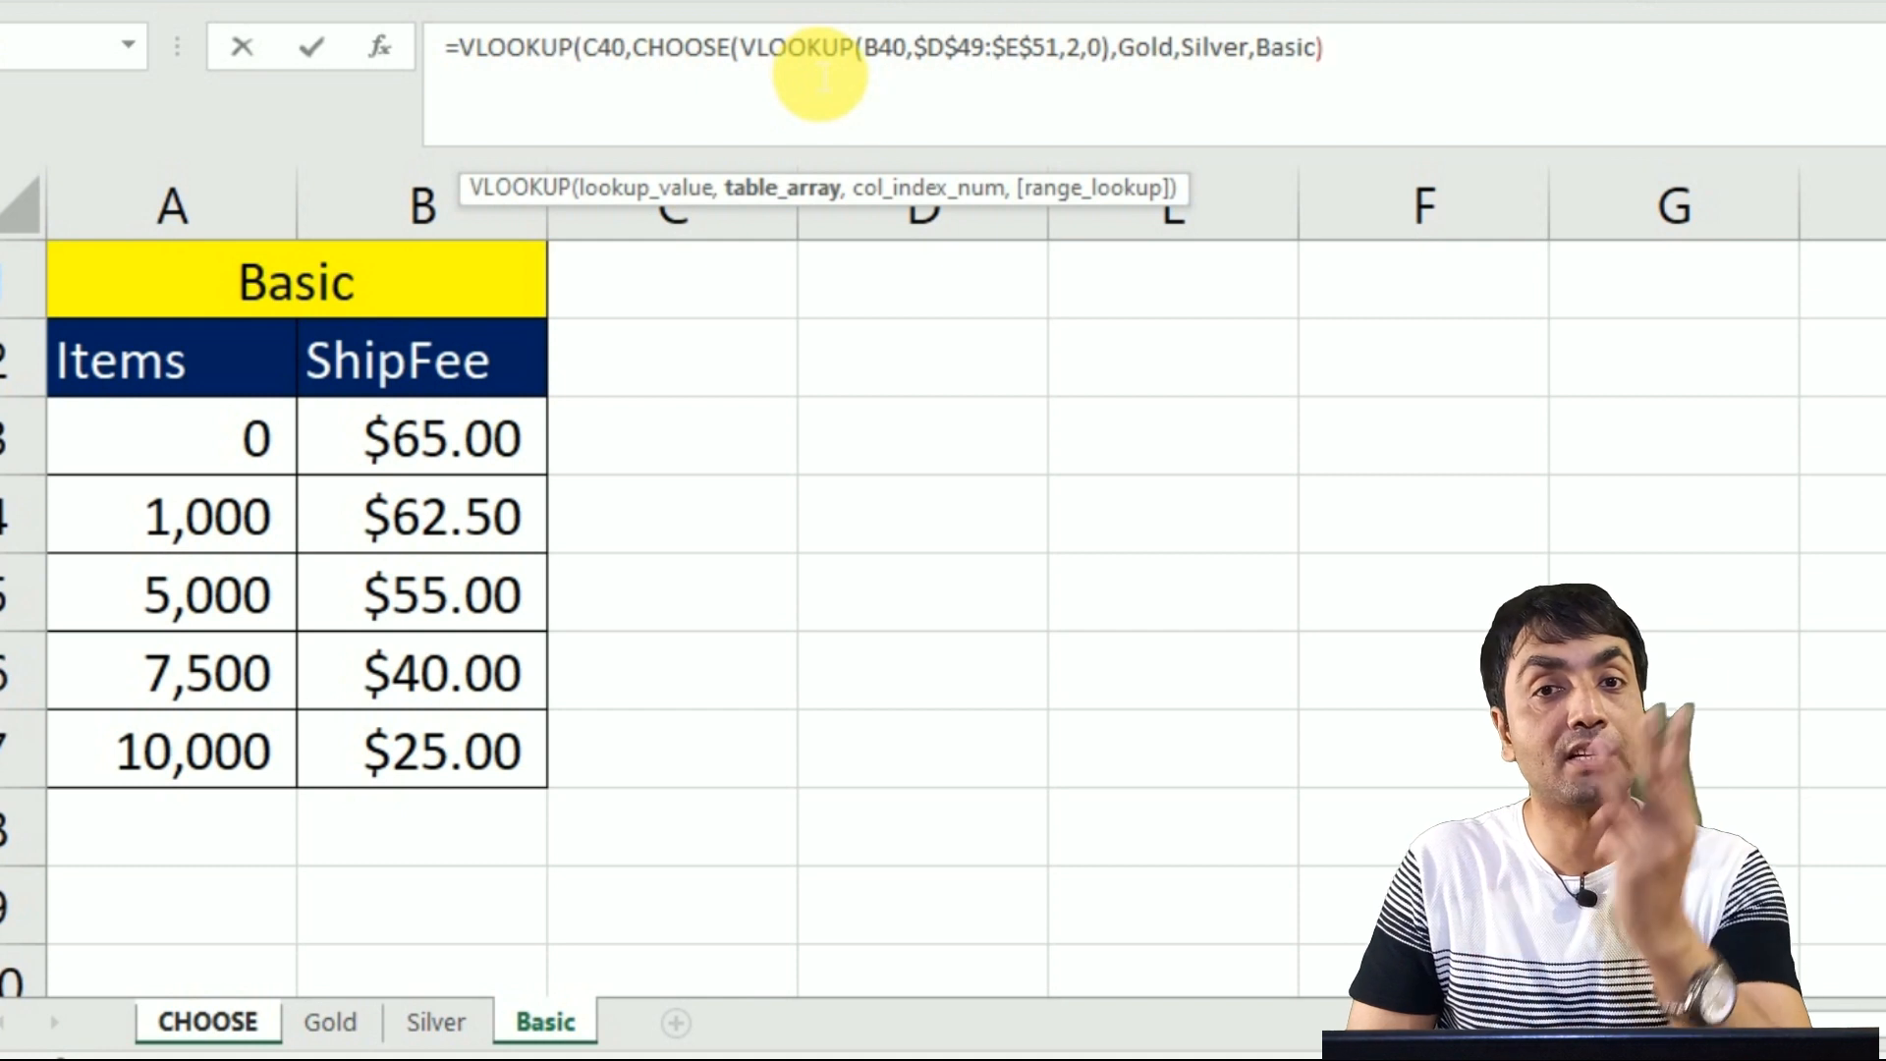
left_click(1161, 47)
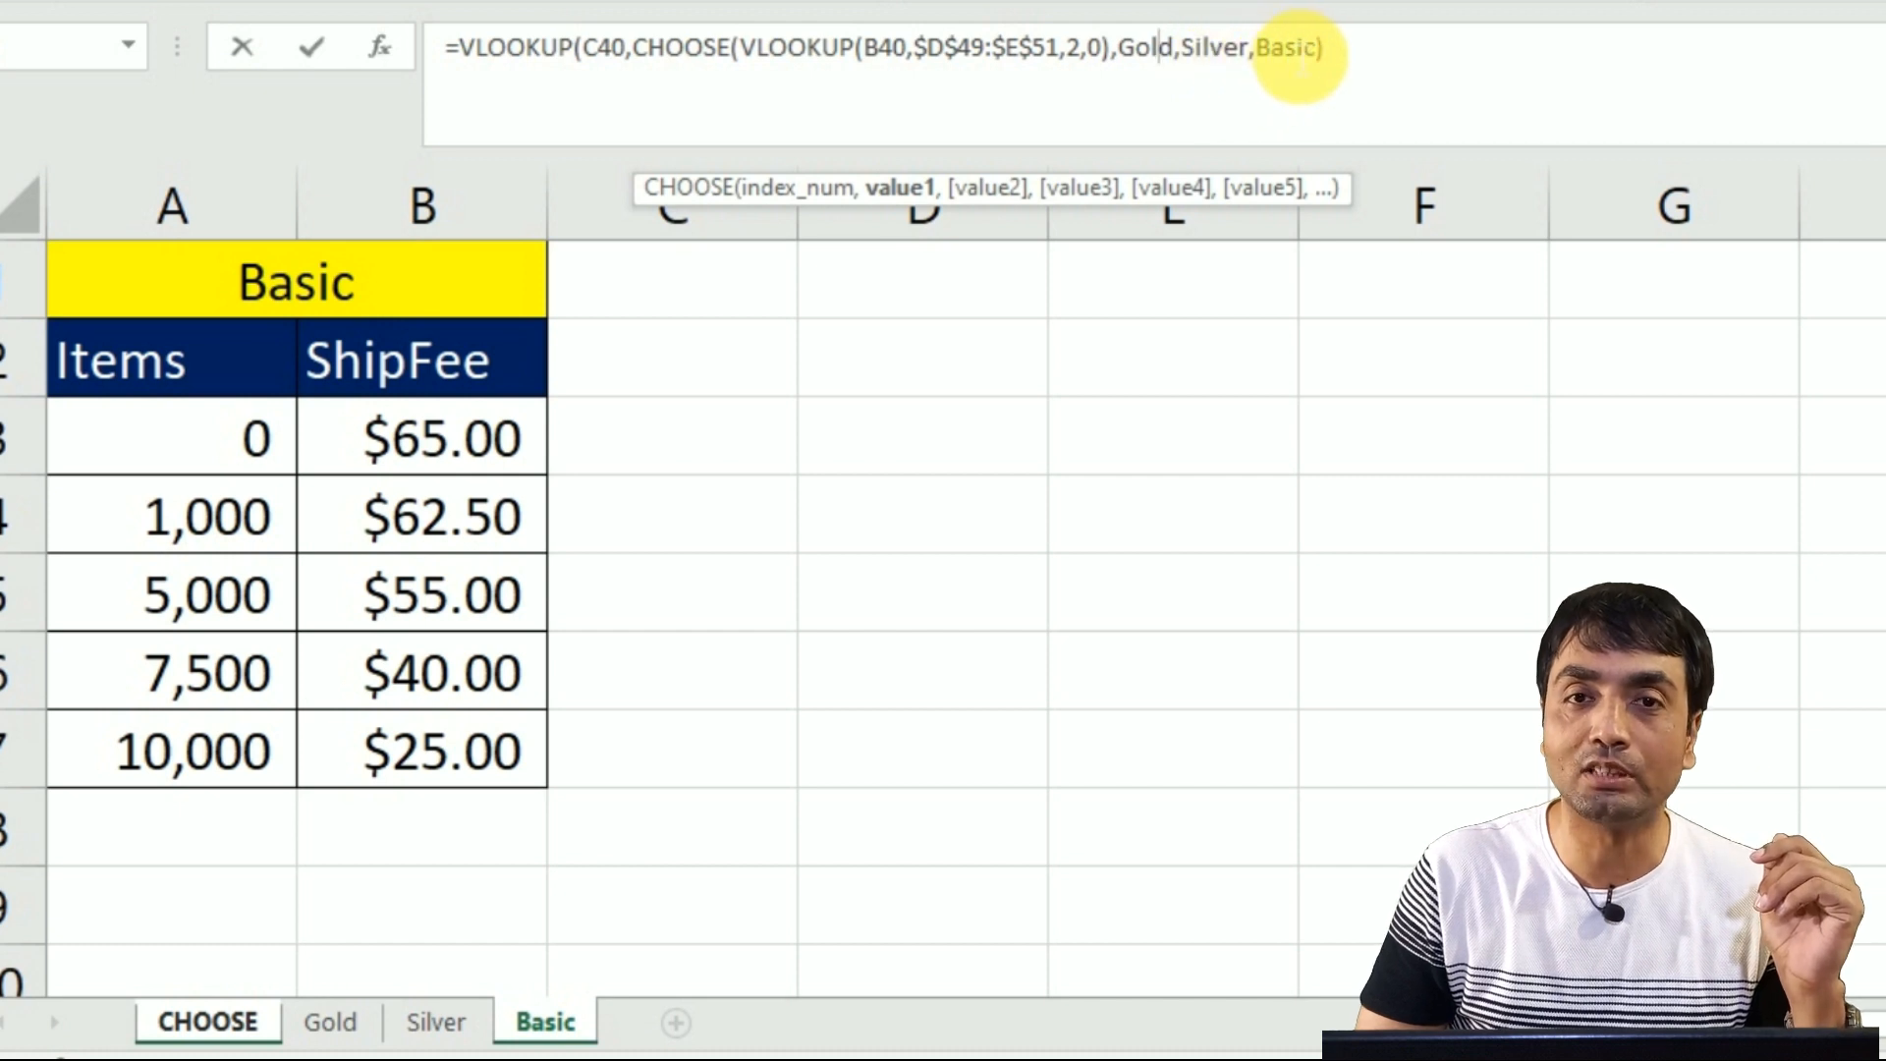
- Complete the outer VLOOKUP in D40 with column 2 and approximate match 1, and fill the formula down to D46
left_click(1299, 49)
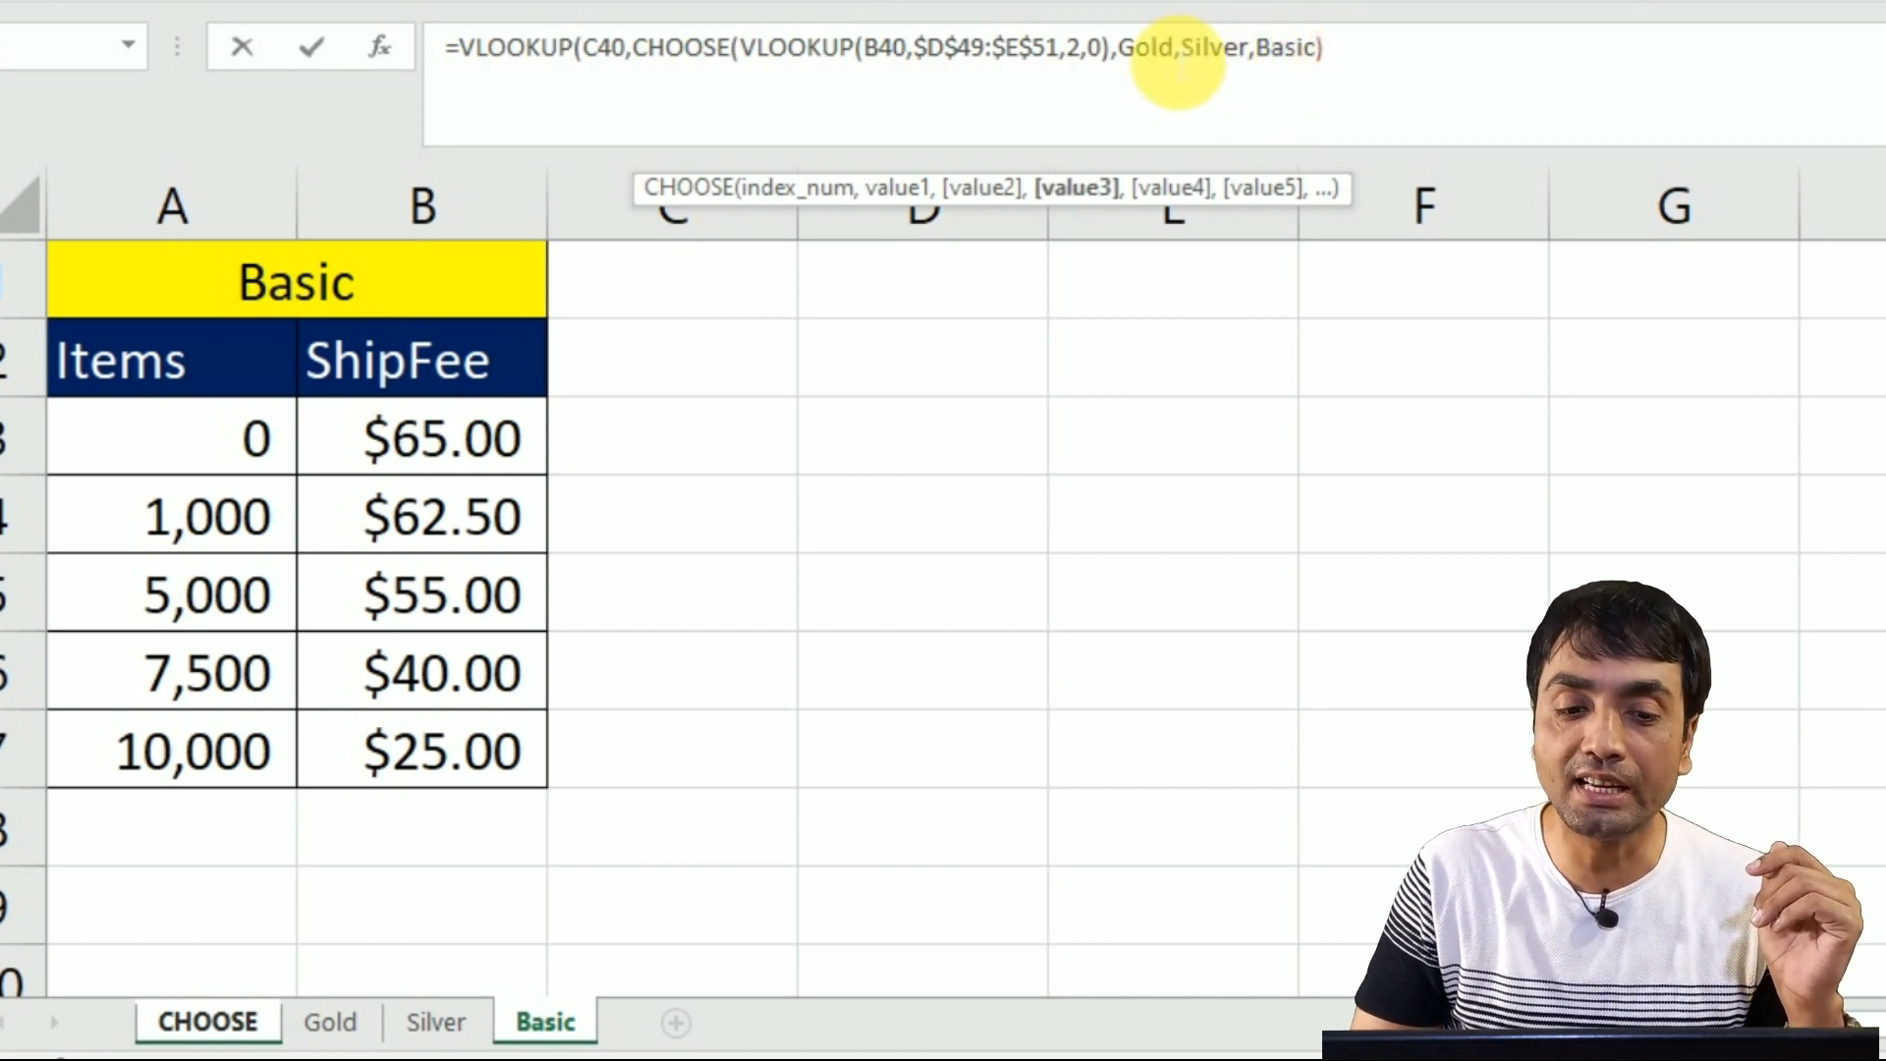
left_click(633, 49)
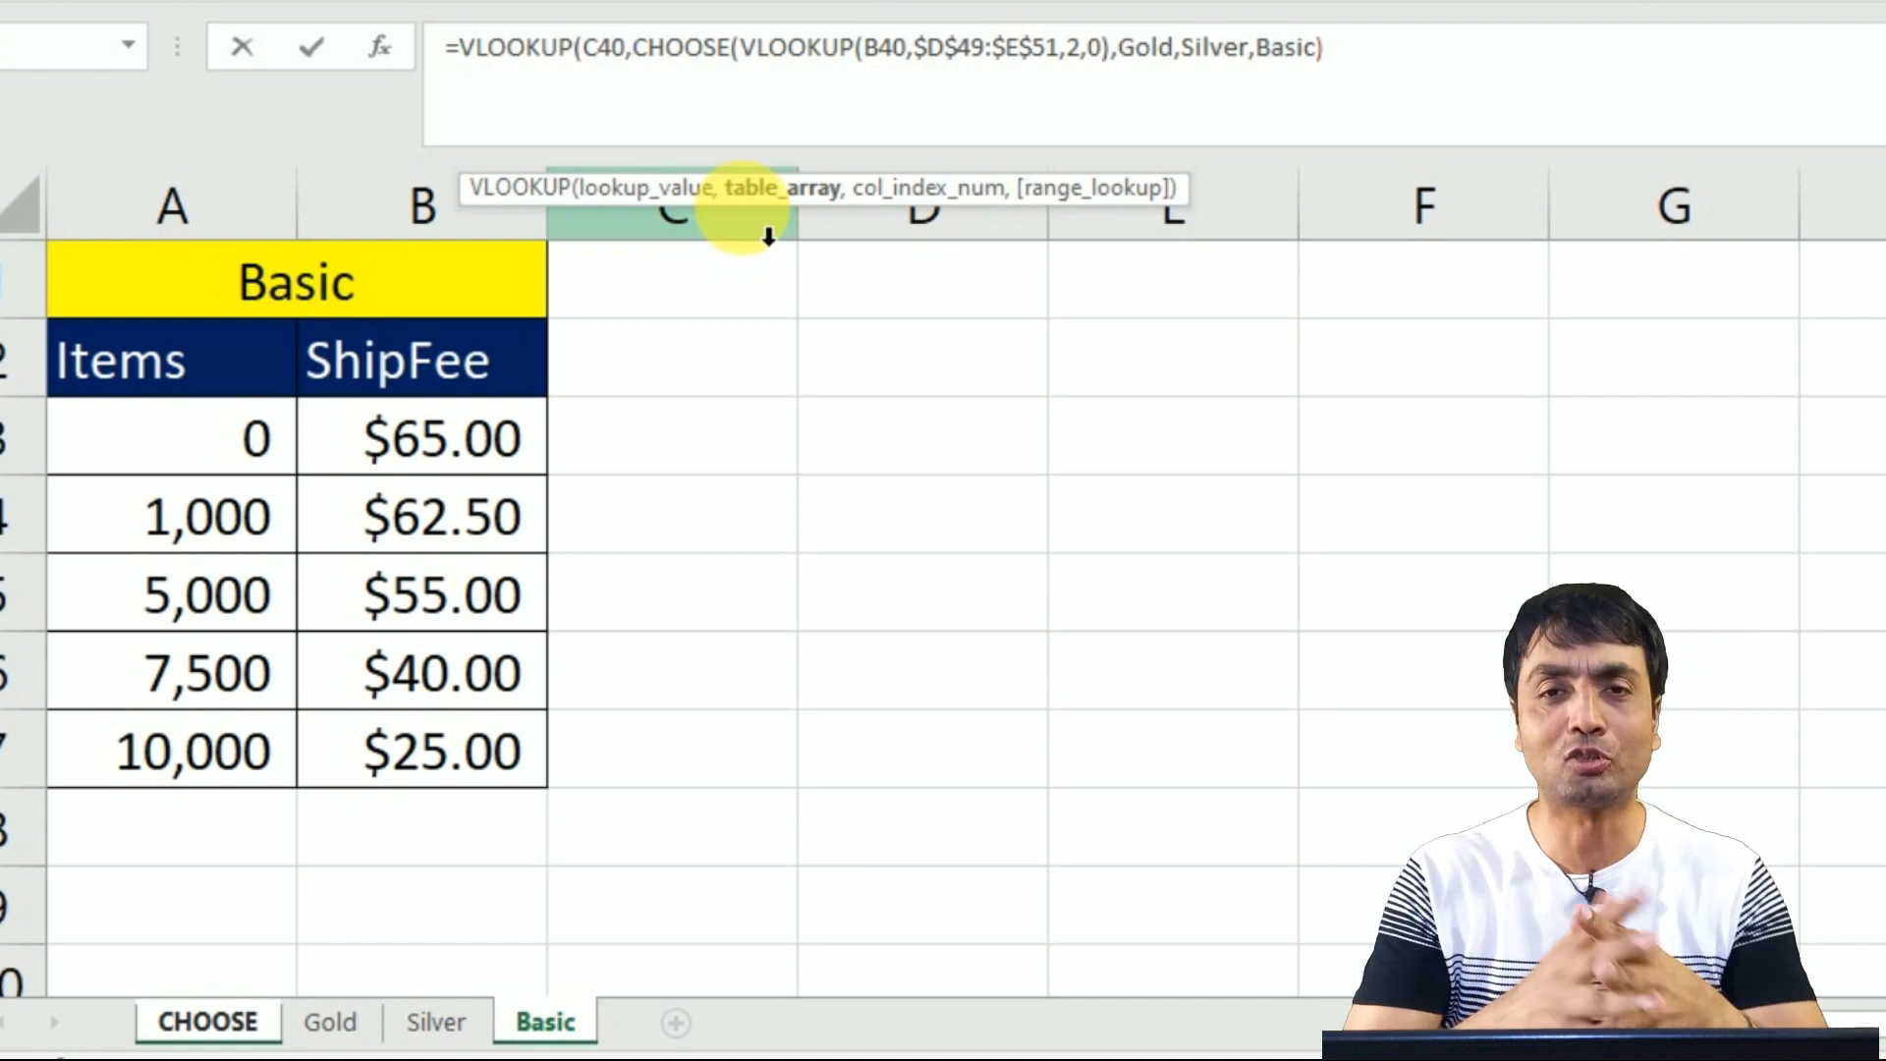
left_click(1373, 76)
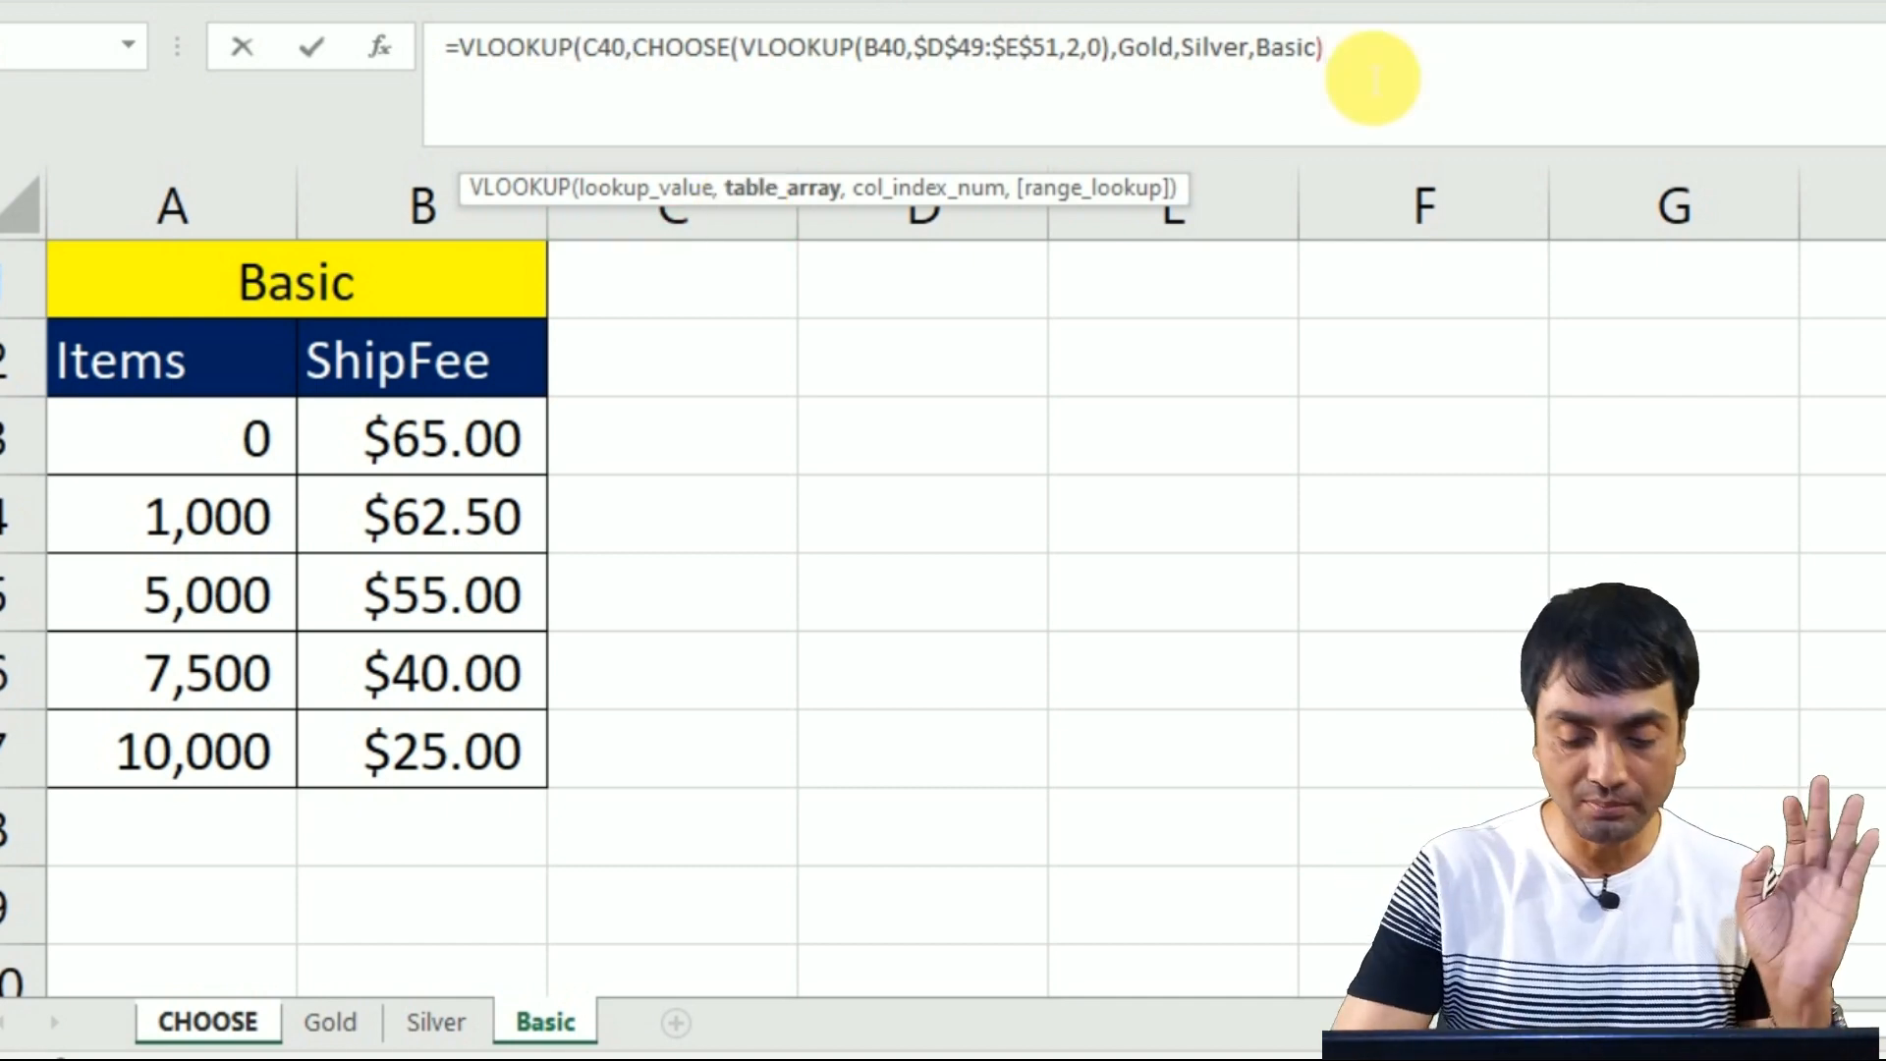
type(",")
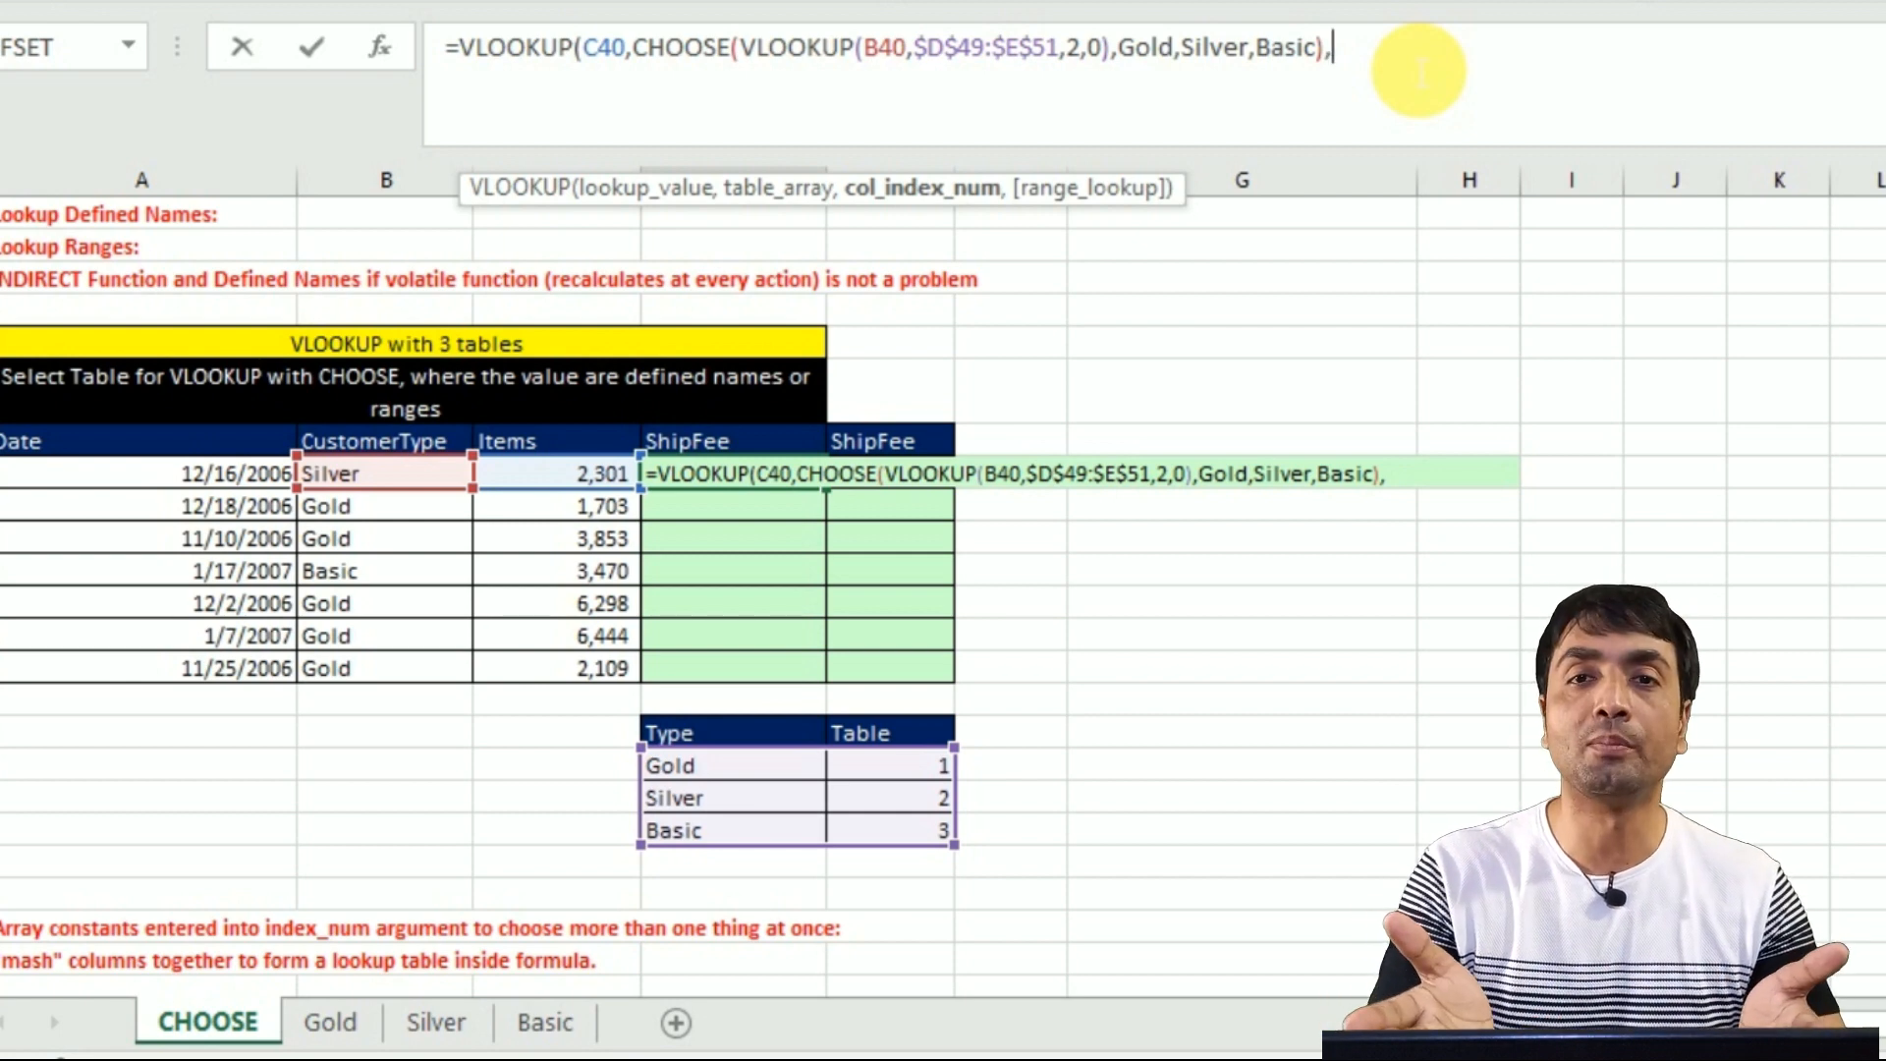
type("2,")
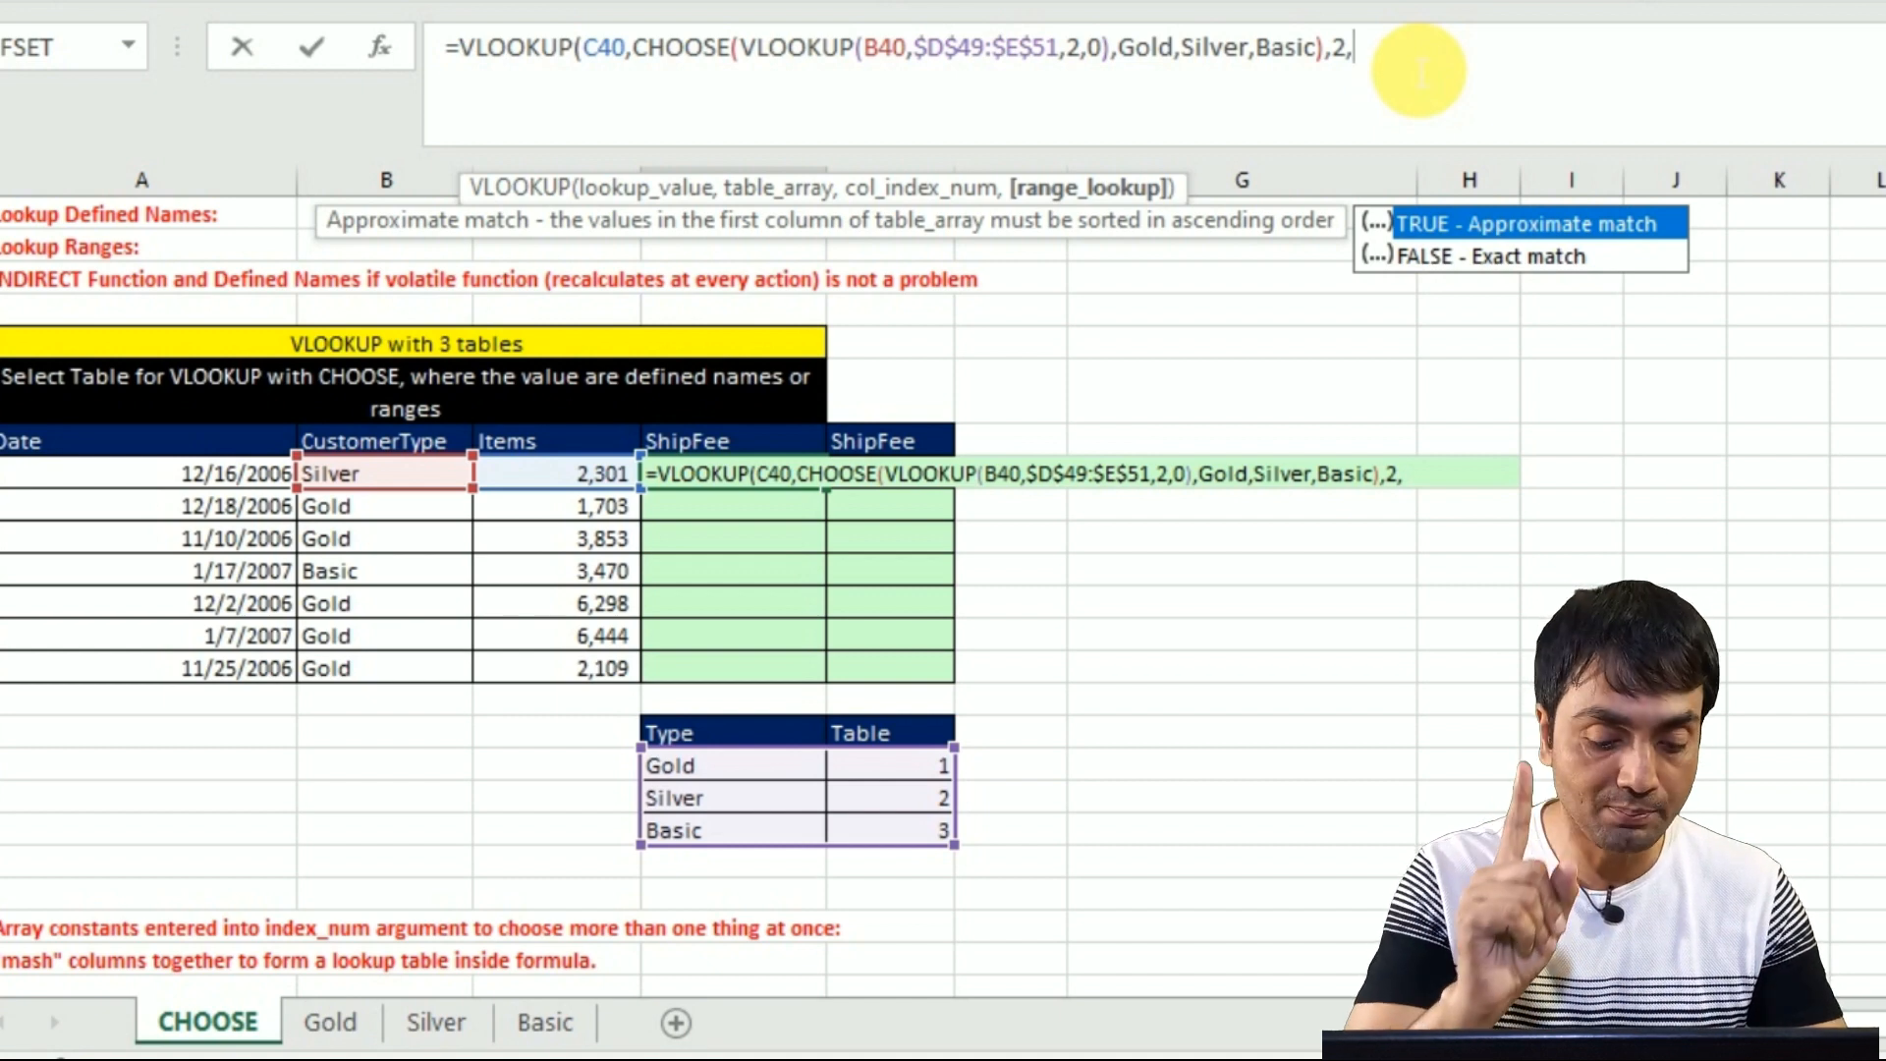
type("1)")
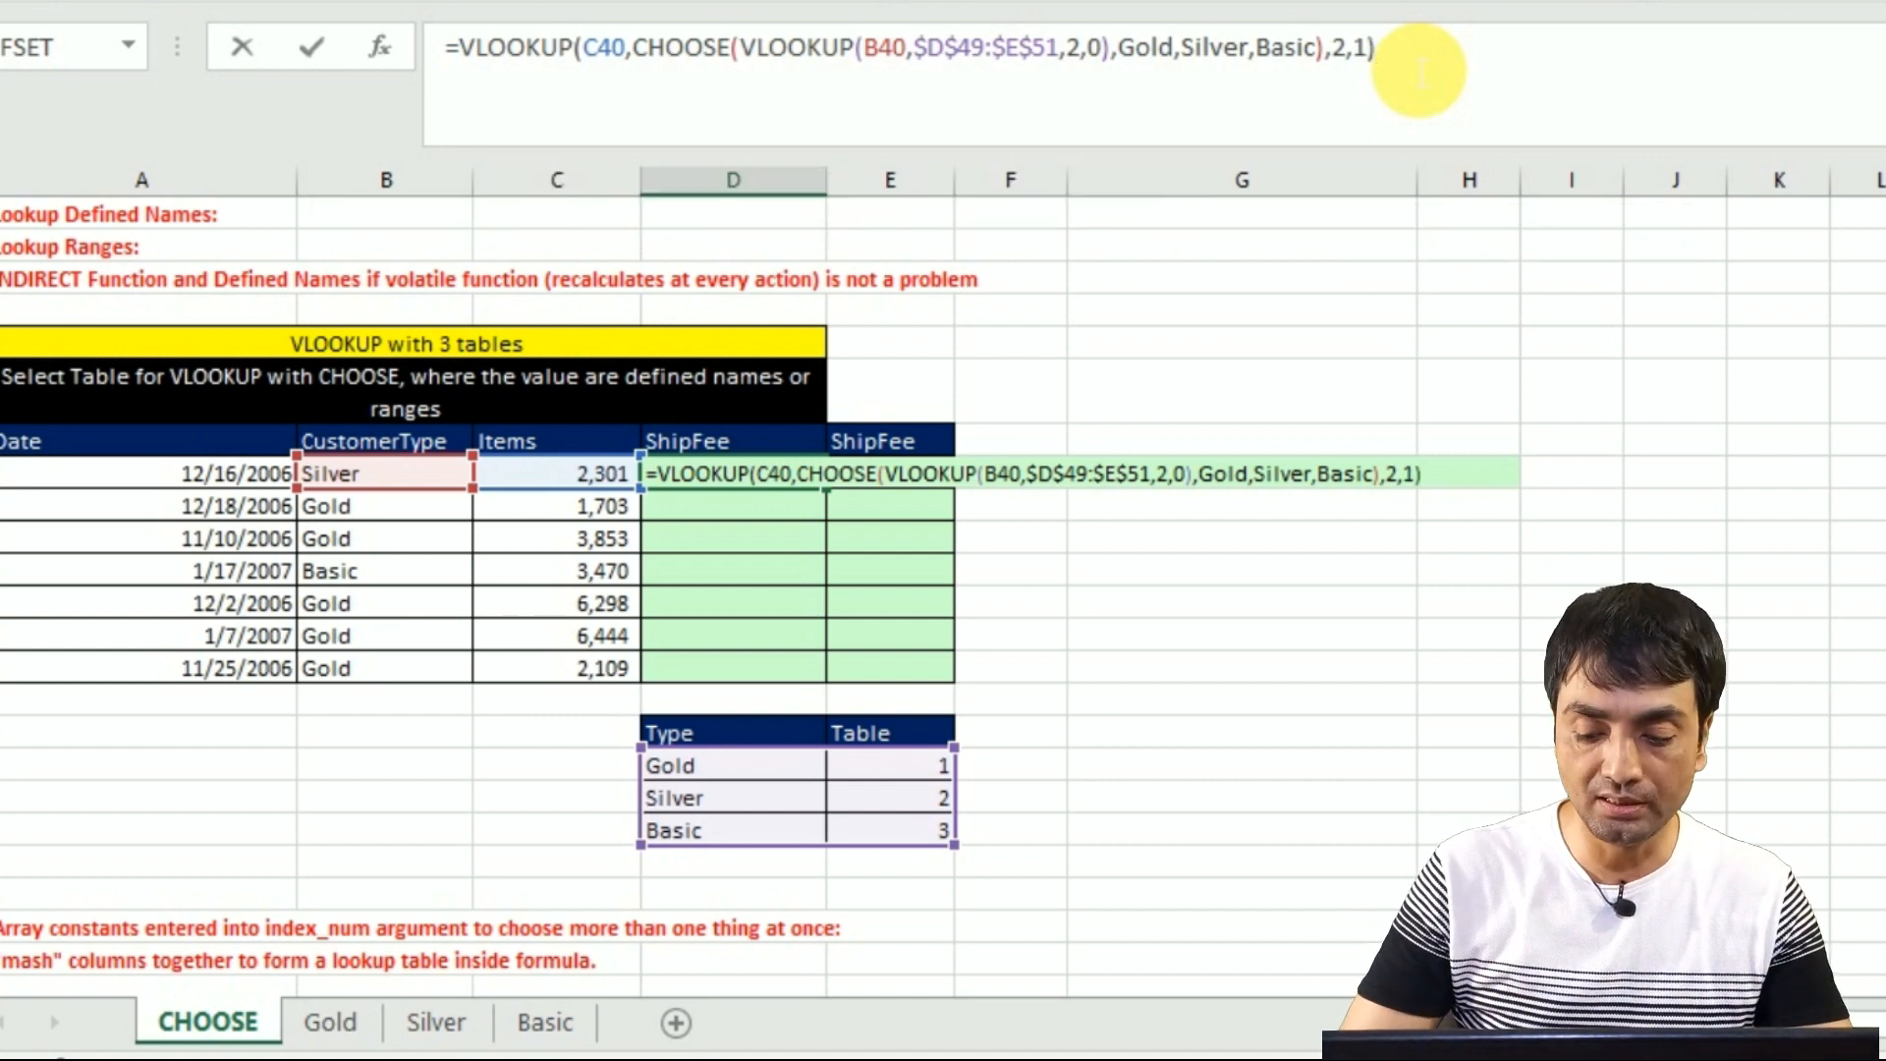
key("Return")
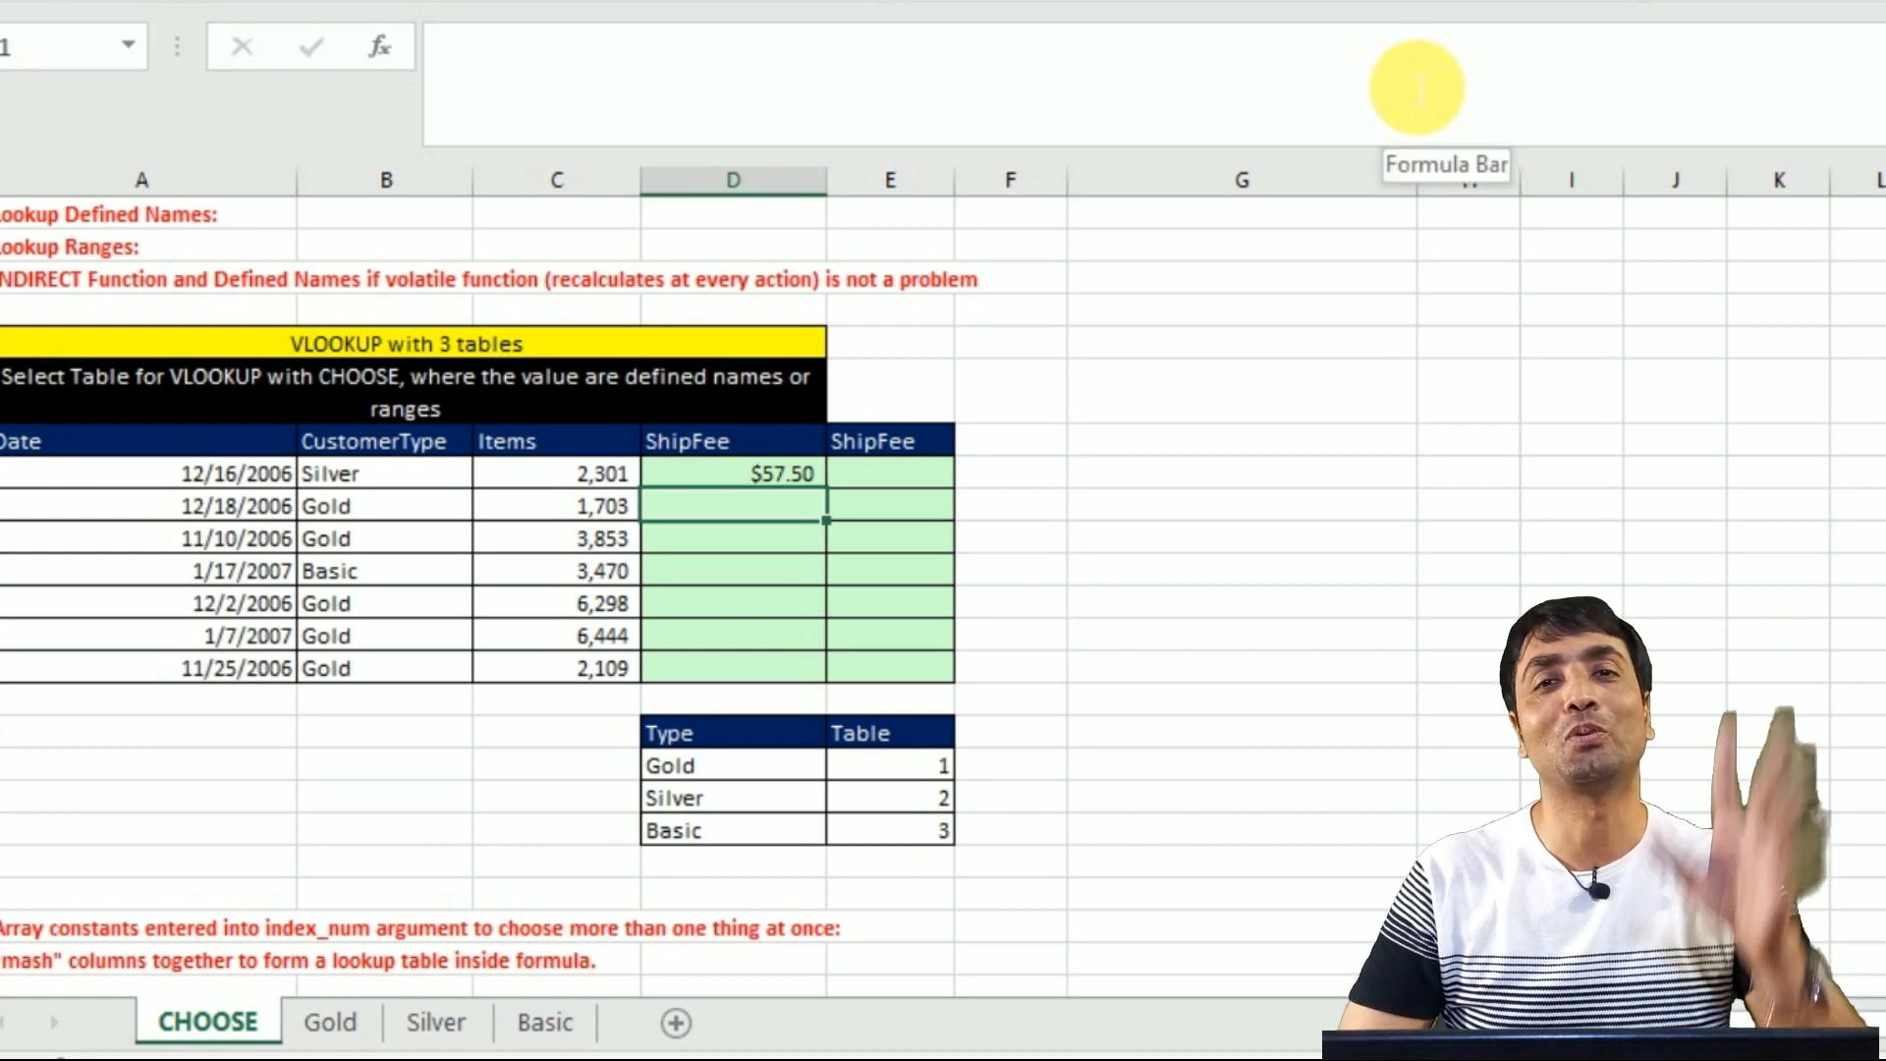
left_click(808, 477)
left_click_drag(826, 488, 824, 687)
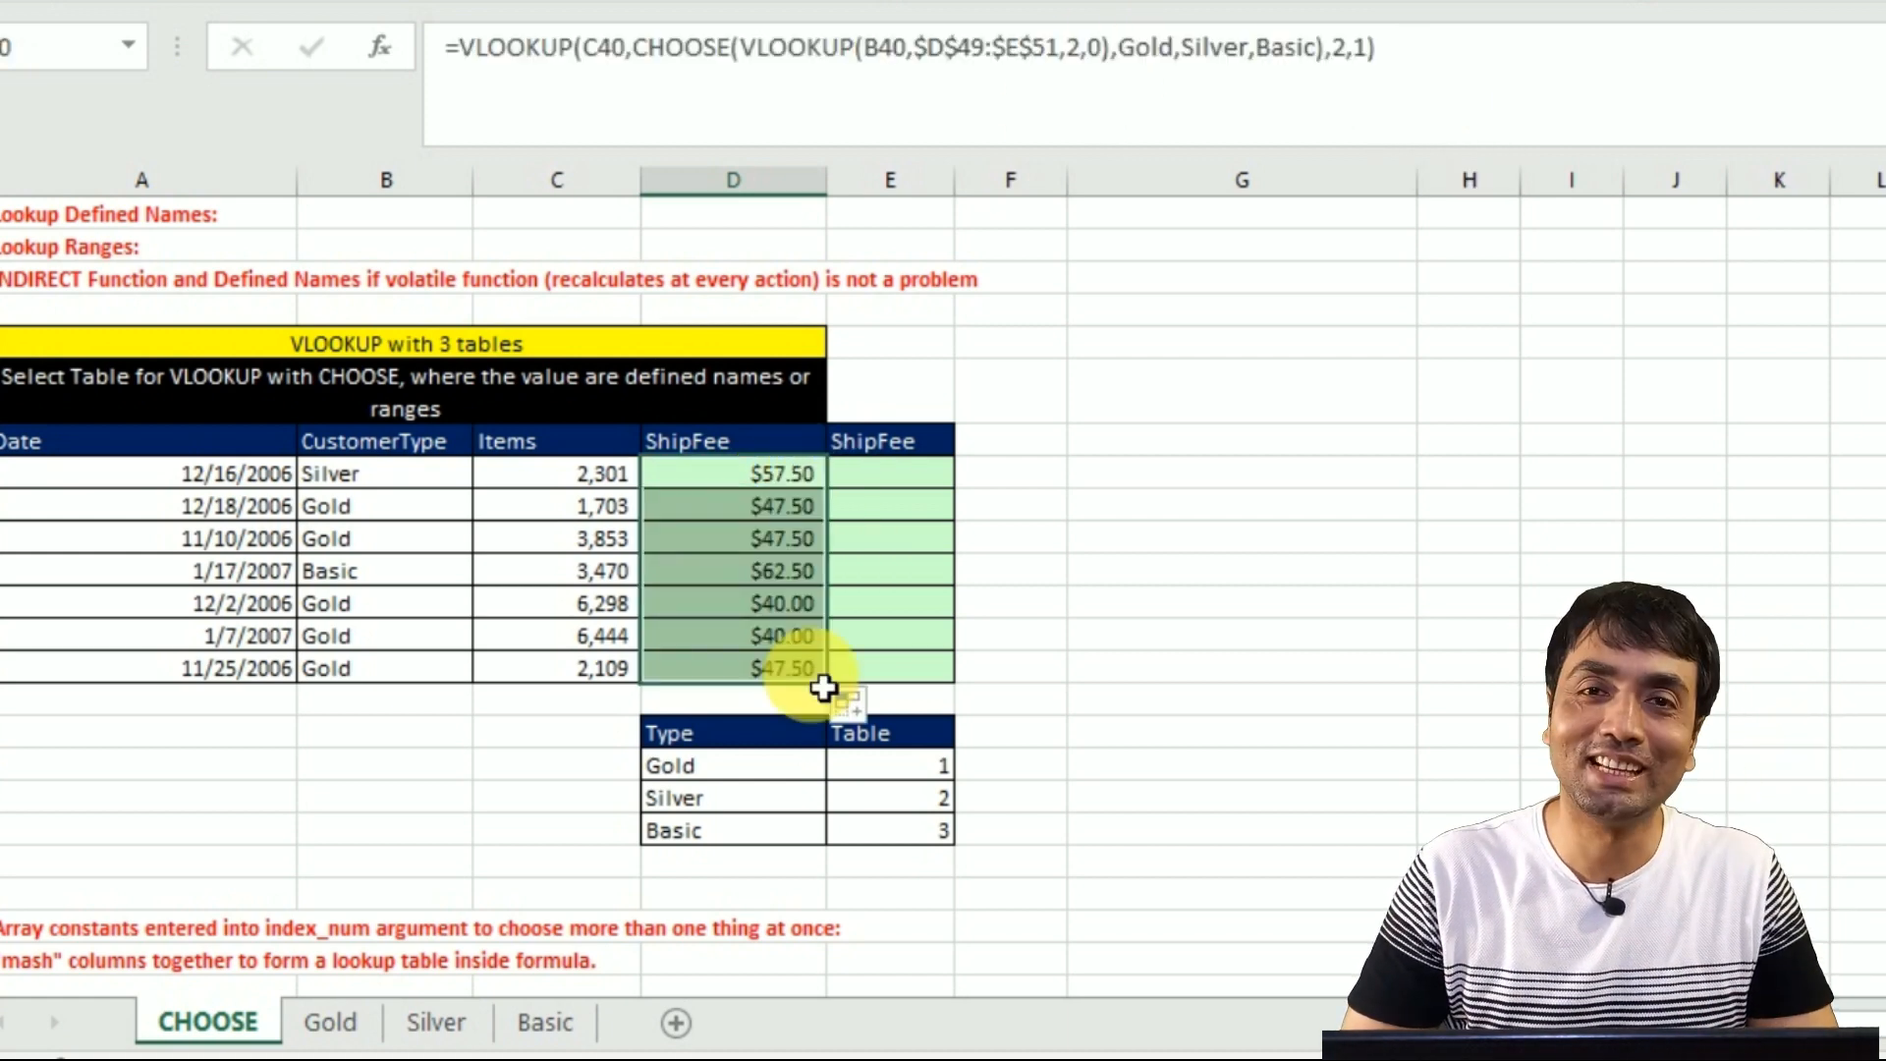
- Begin a VLOOKUP in E40, the first cell of the second ShipFee column, with C40 as the lookup value
left_click(928, 489)
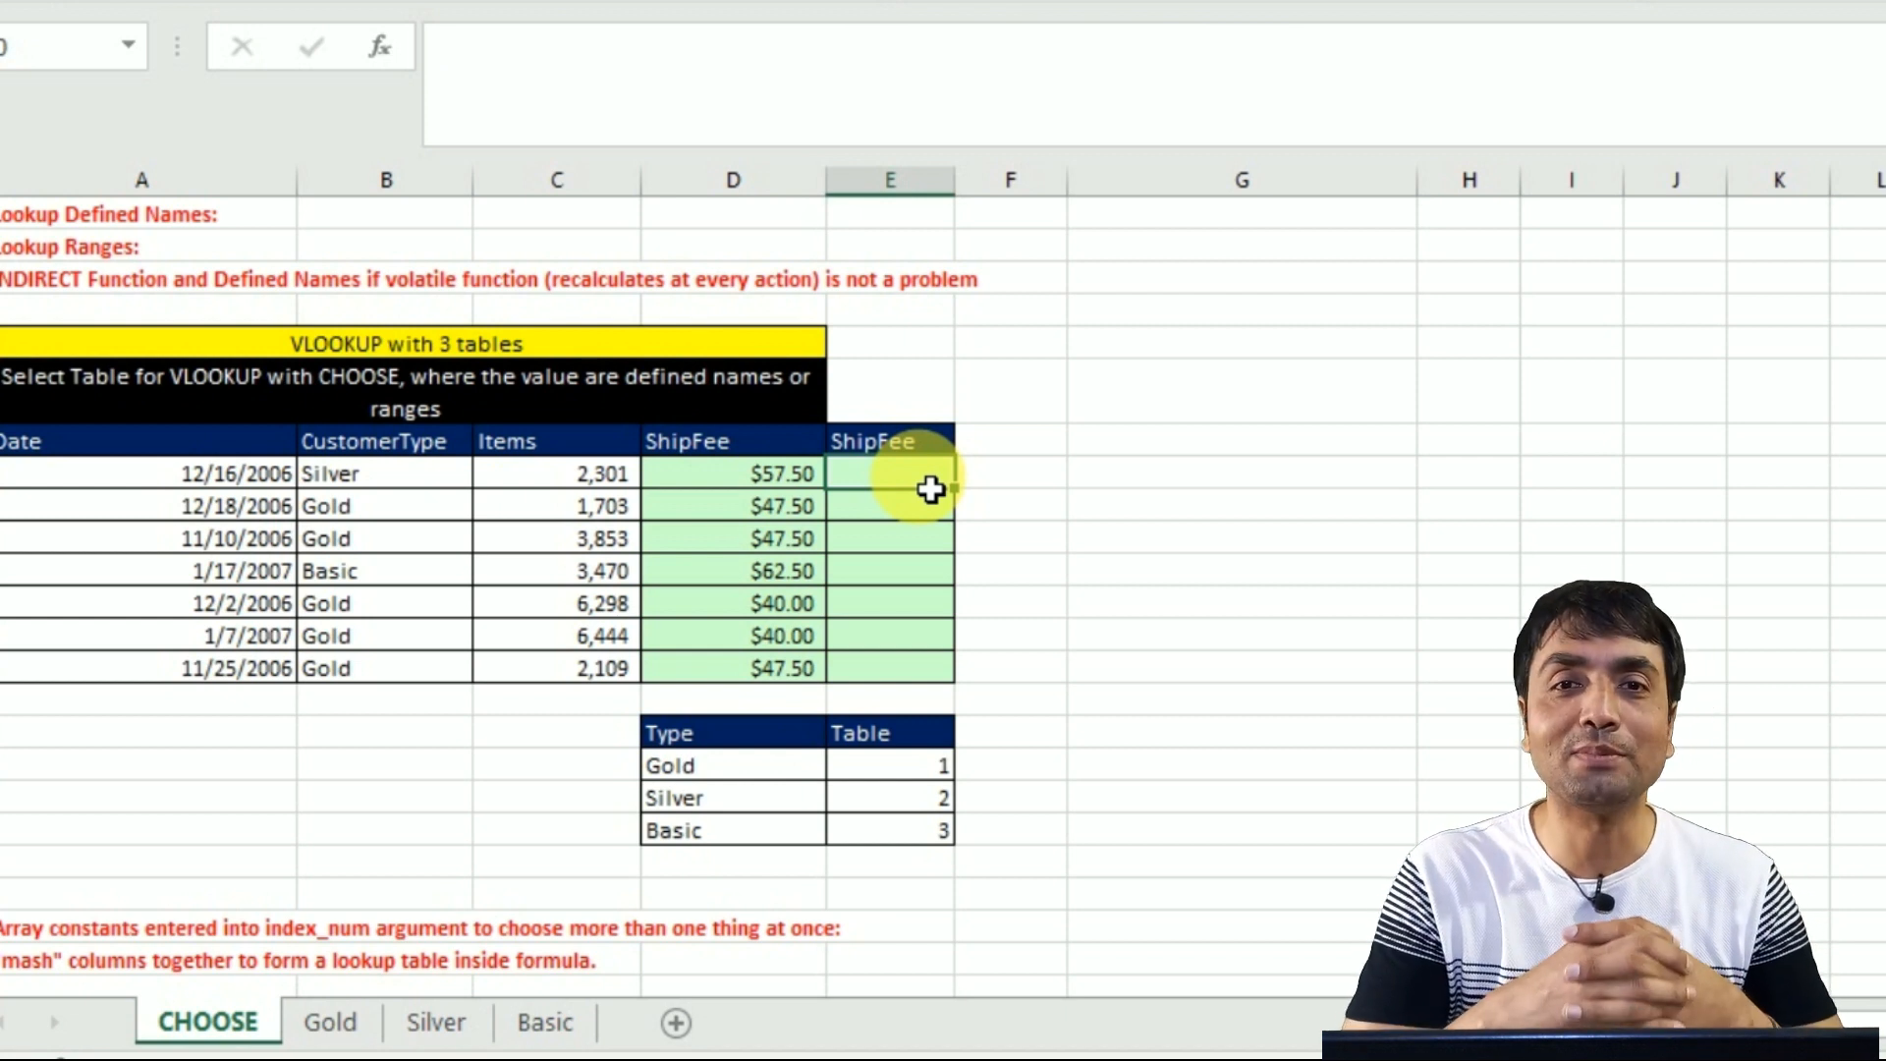
type("=vl")
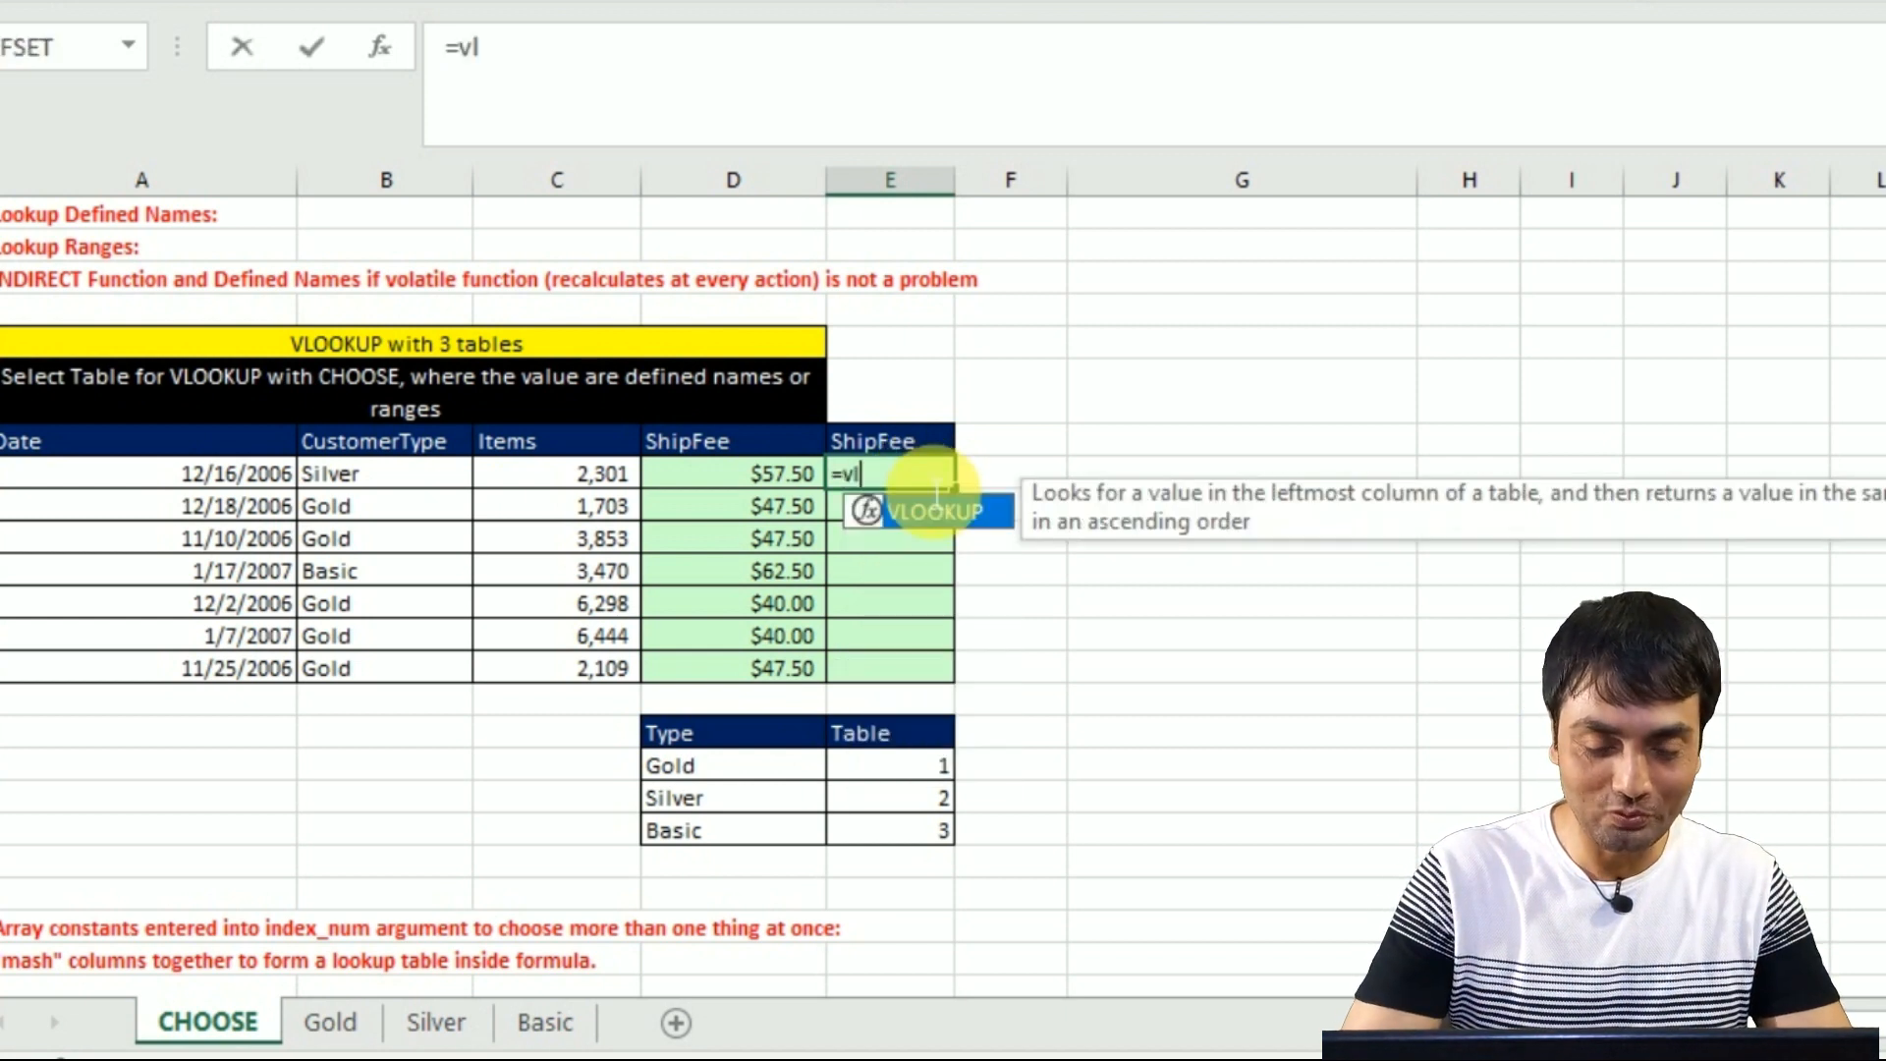
key("Tab")
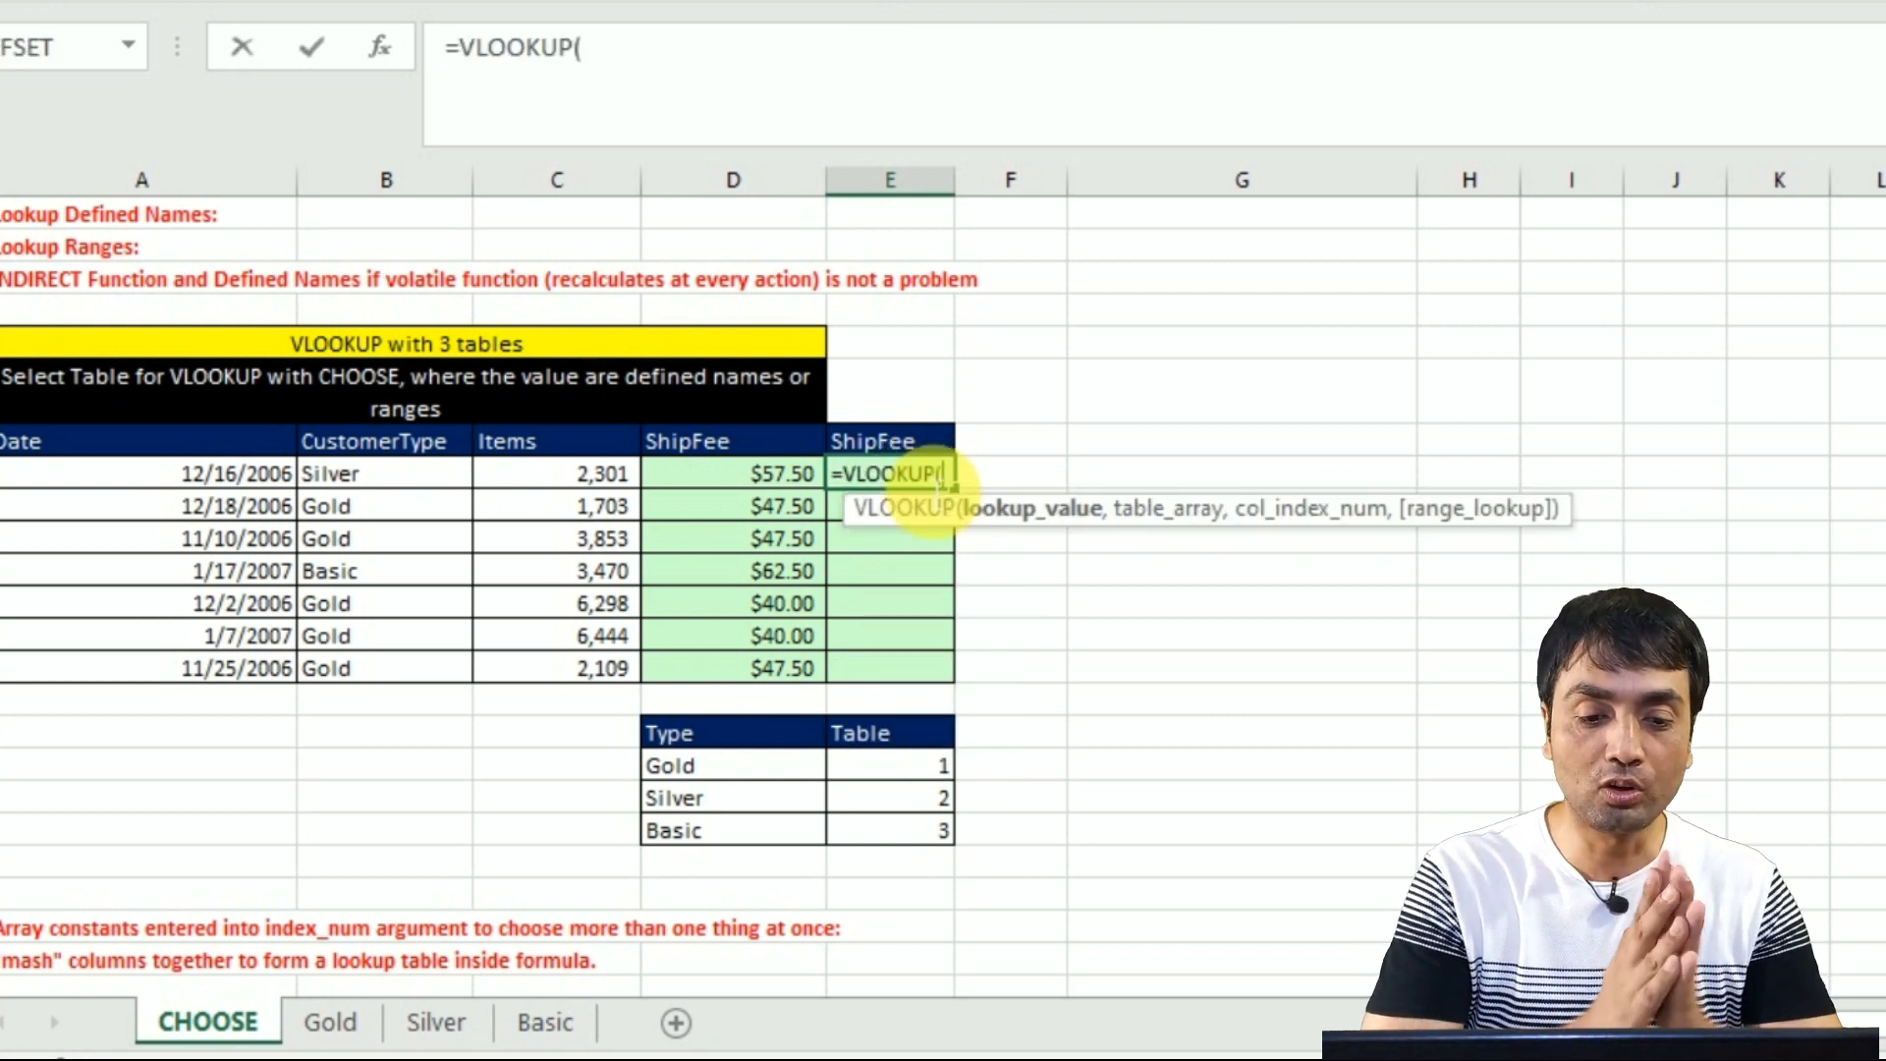
left_click(603, 488)
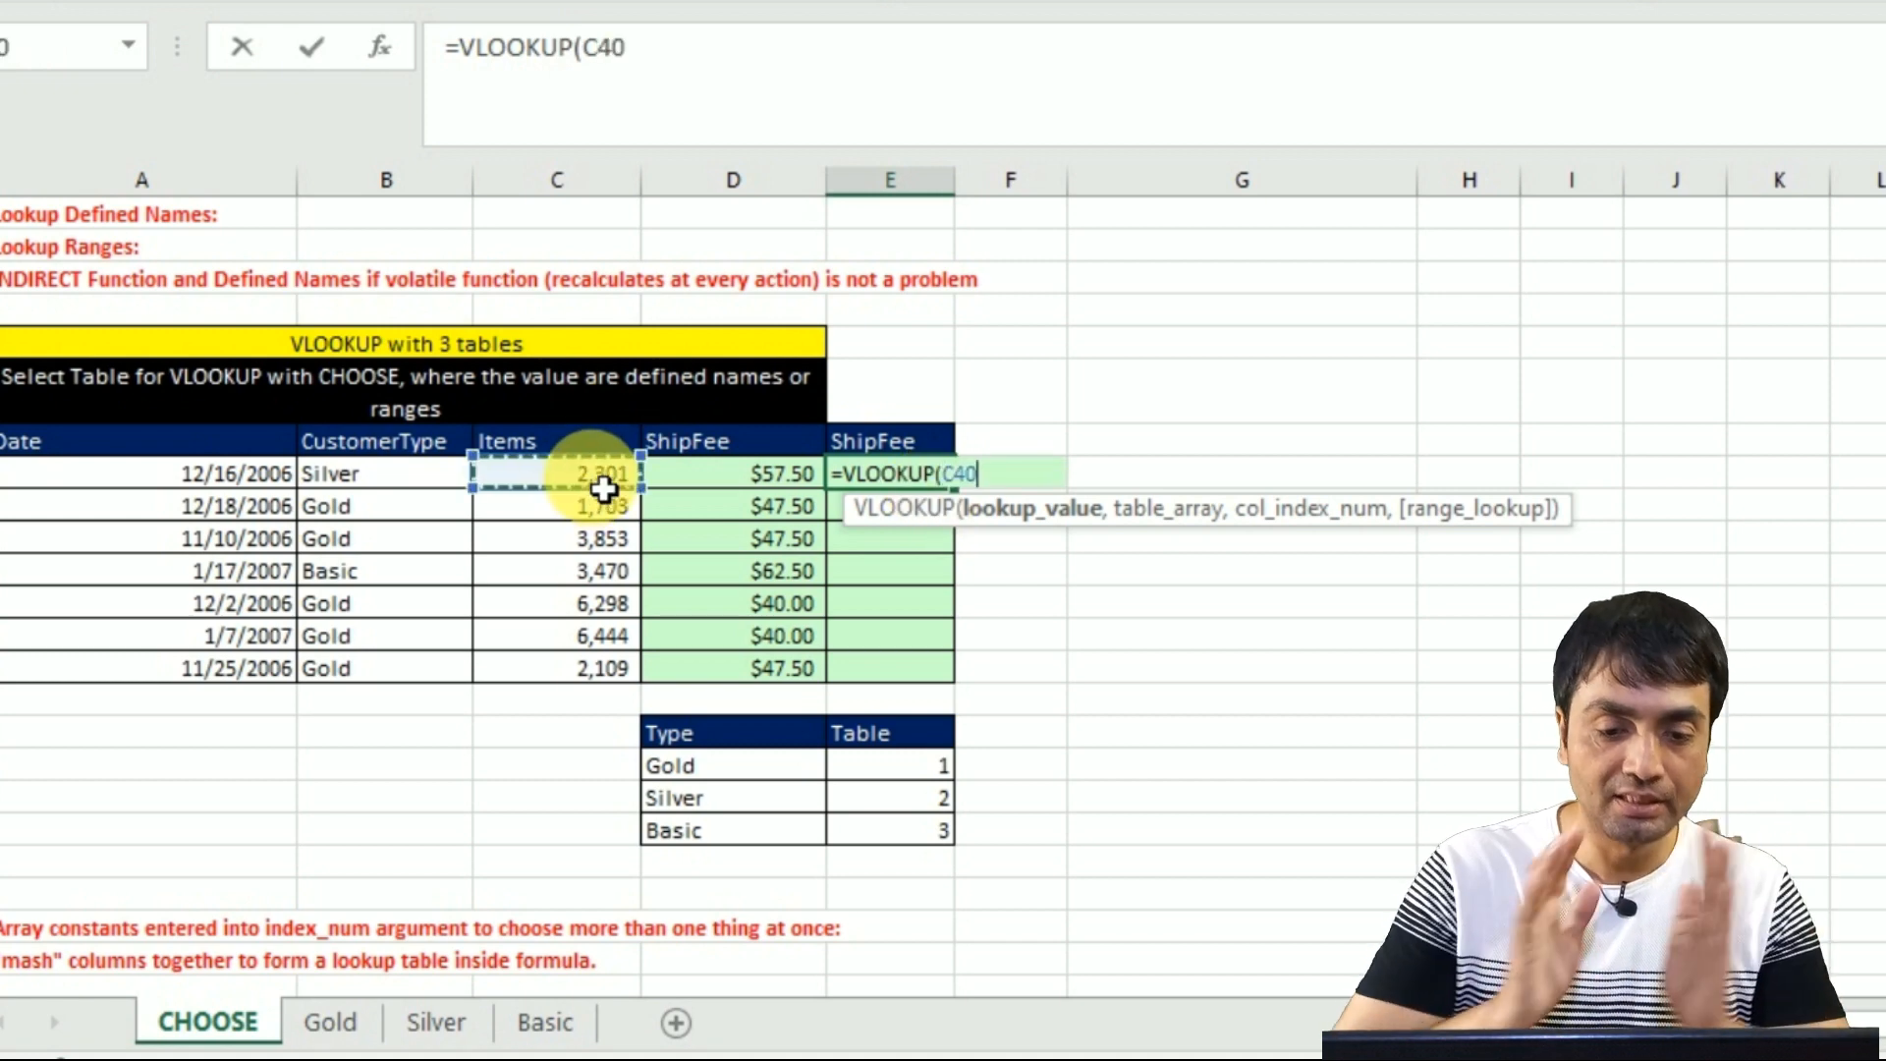
type(",")
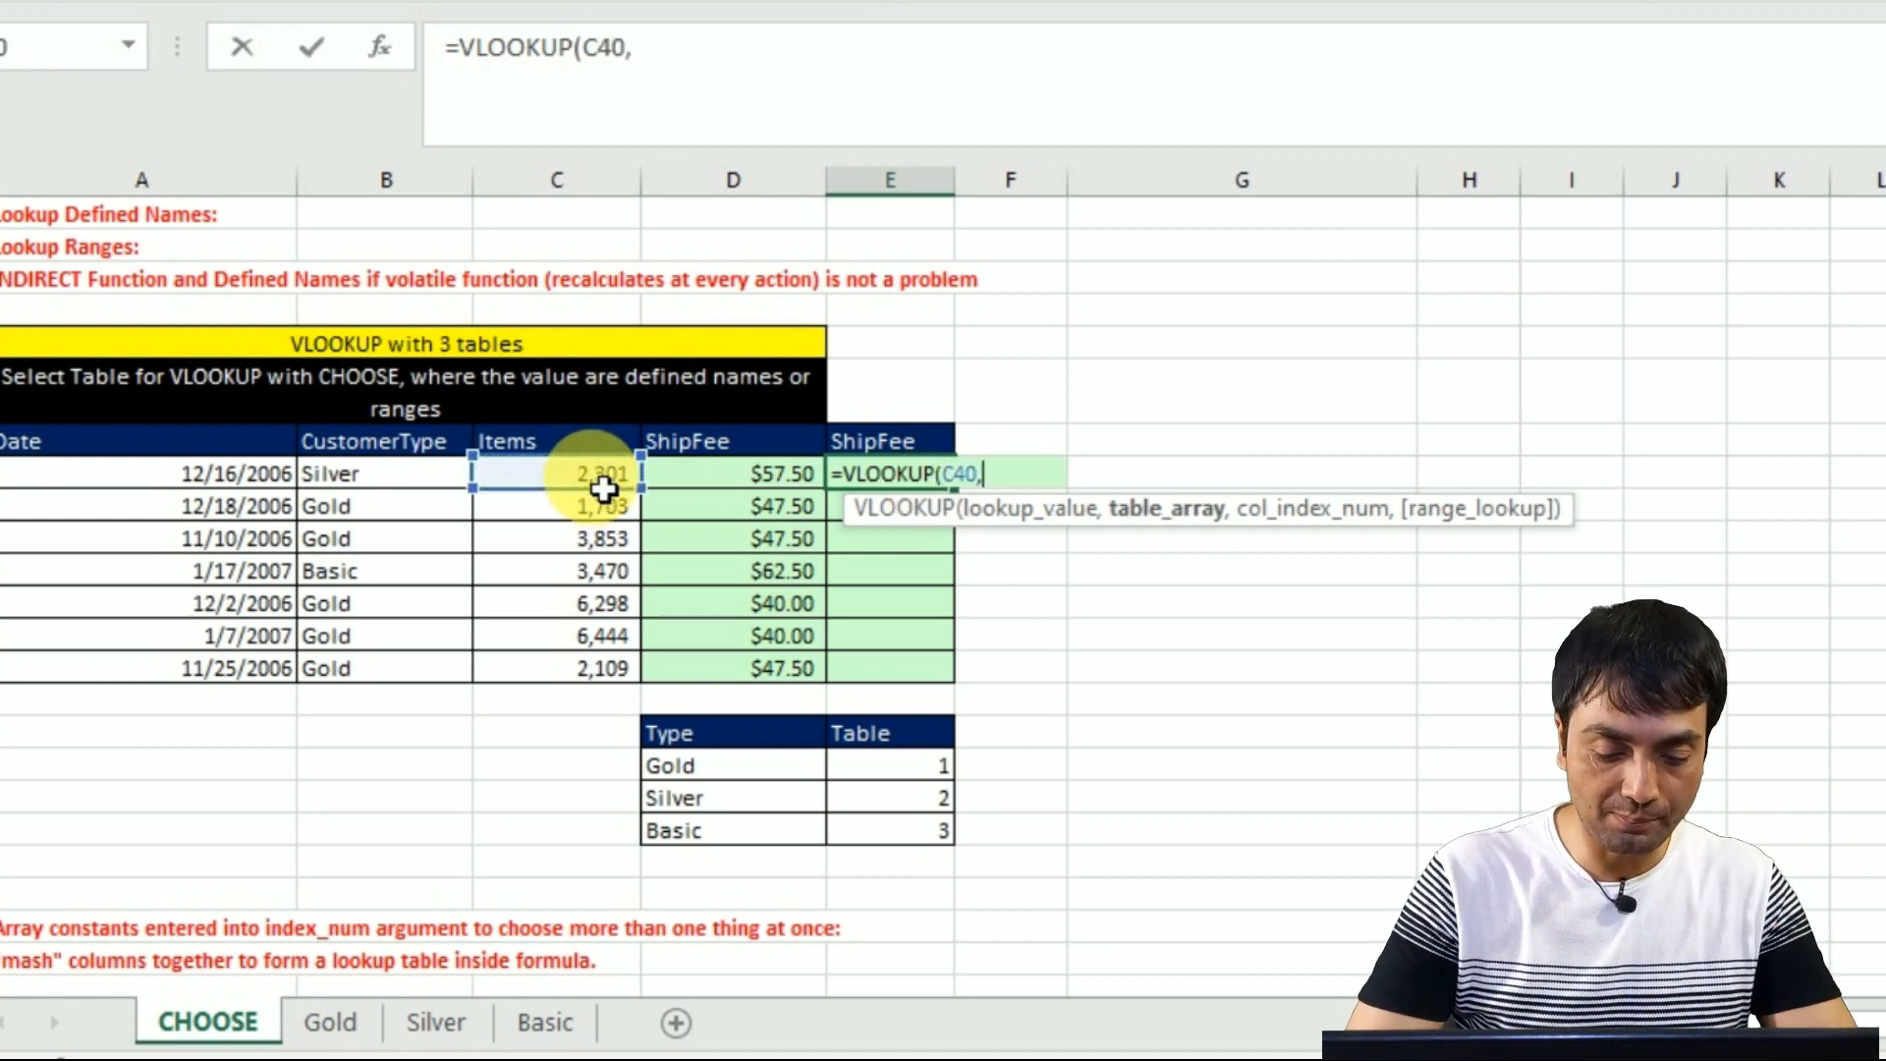
- Nest a CHOOSE function as the table array, with an inner VLOOKUP on B40 as its index number
type("choos")
key("Tab")
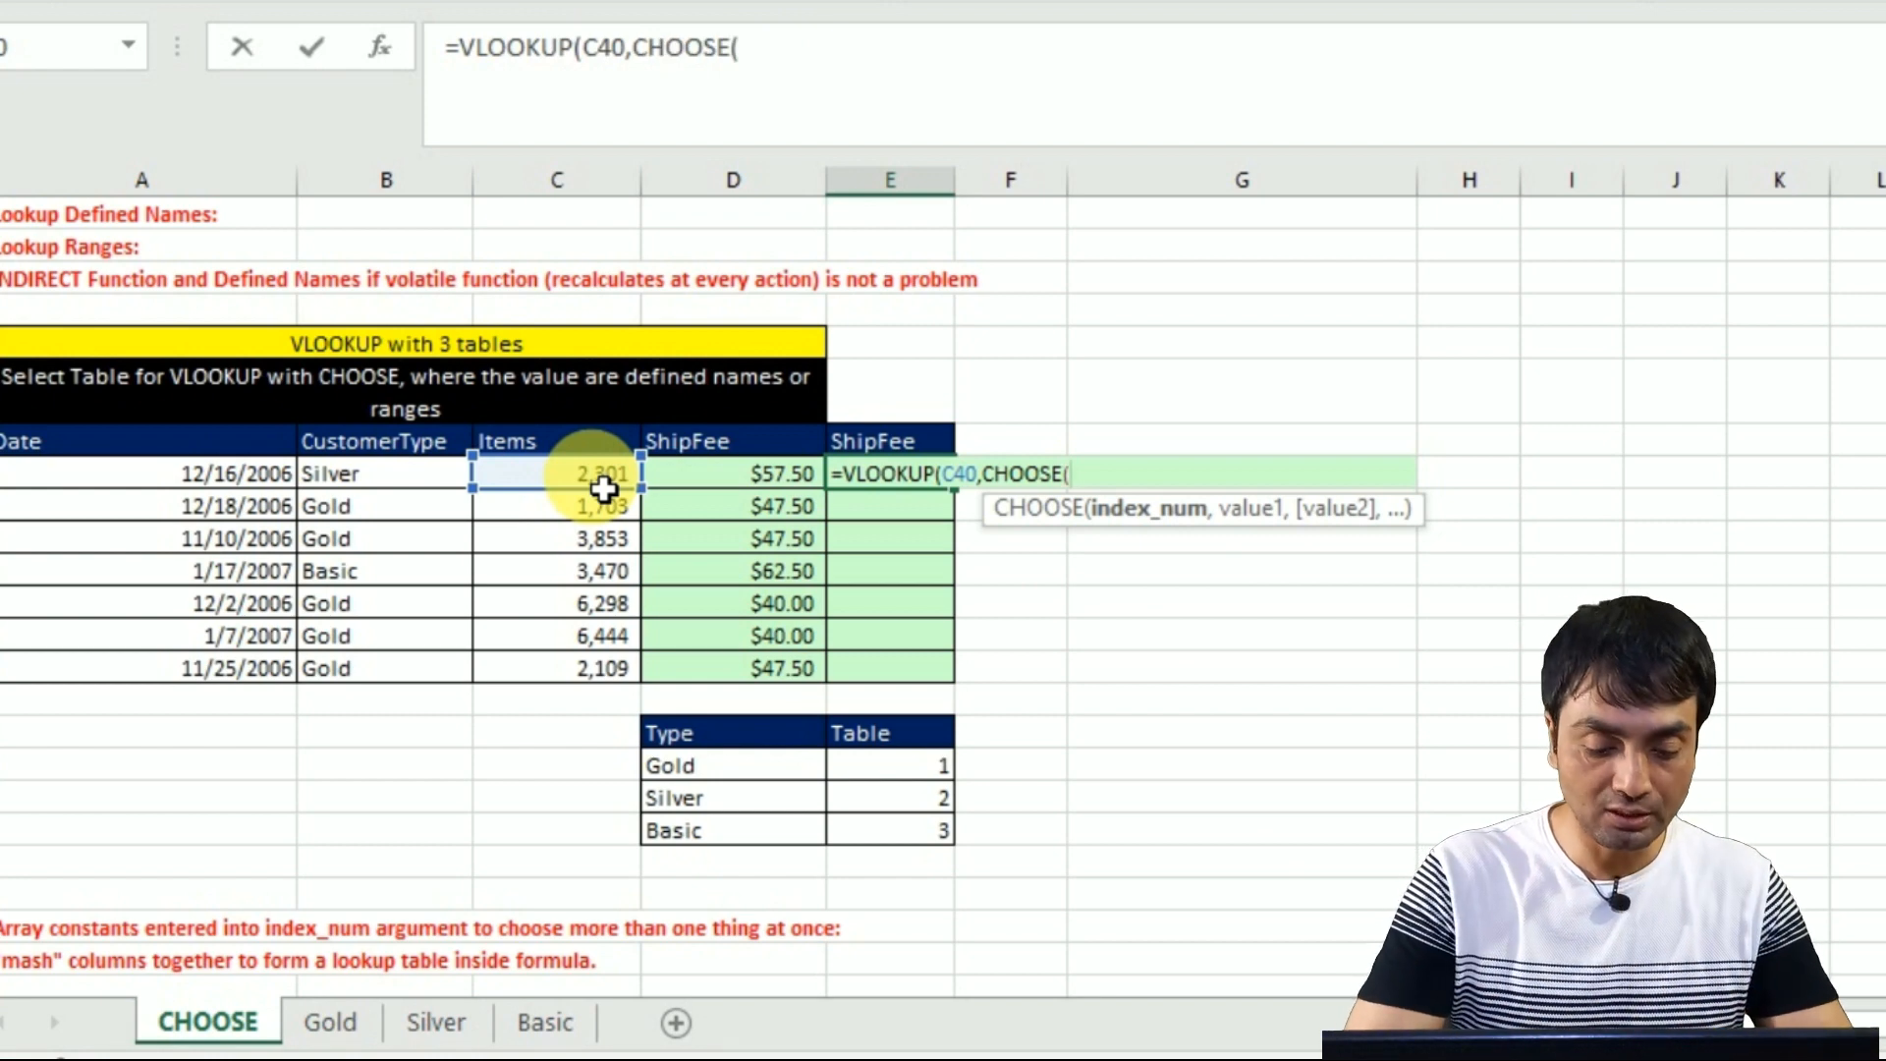
type("vloo")
key("Tab")
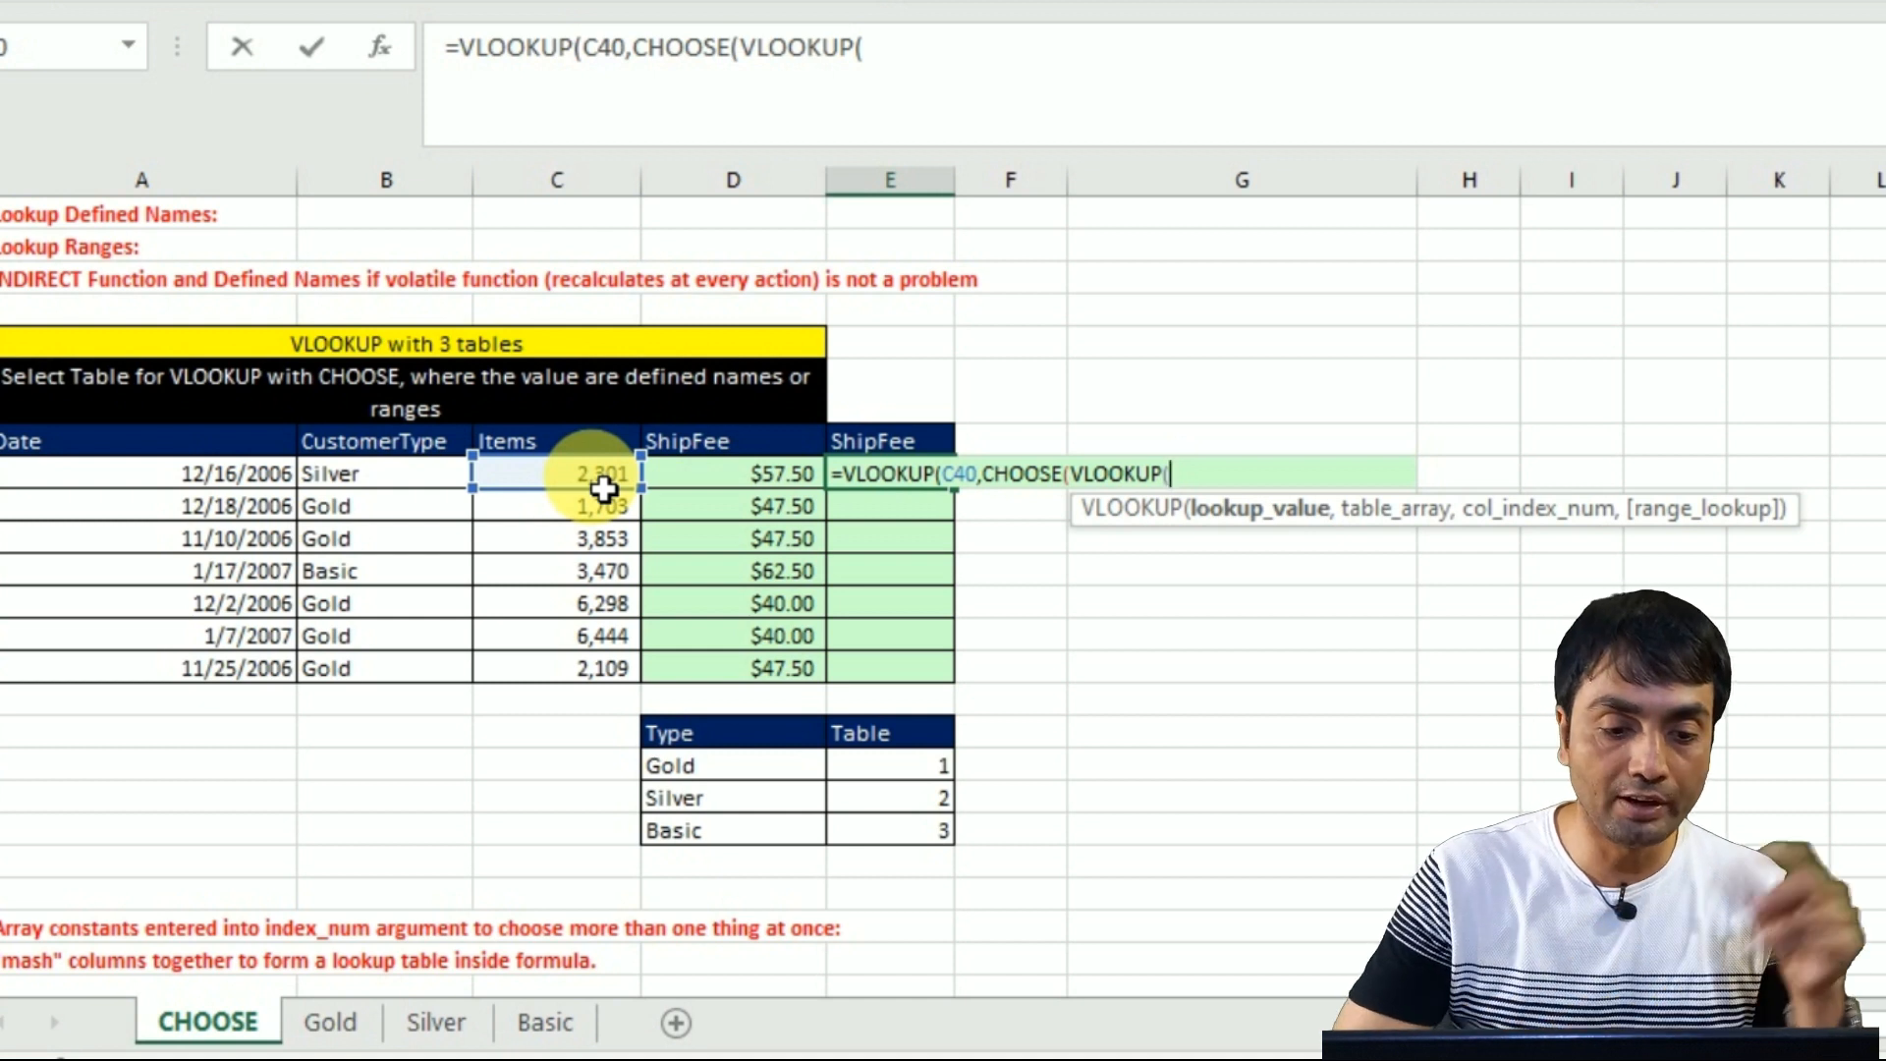
left_click(388, 491)
type(",")
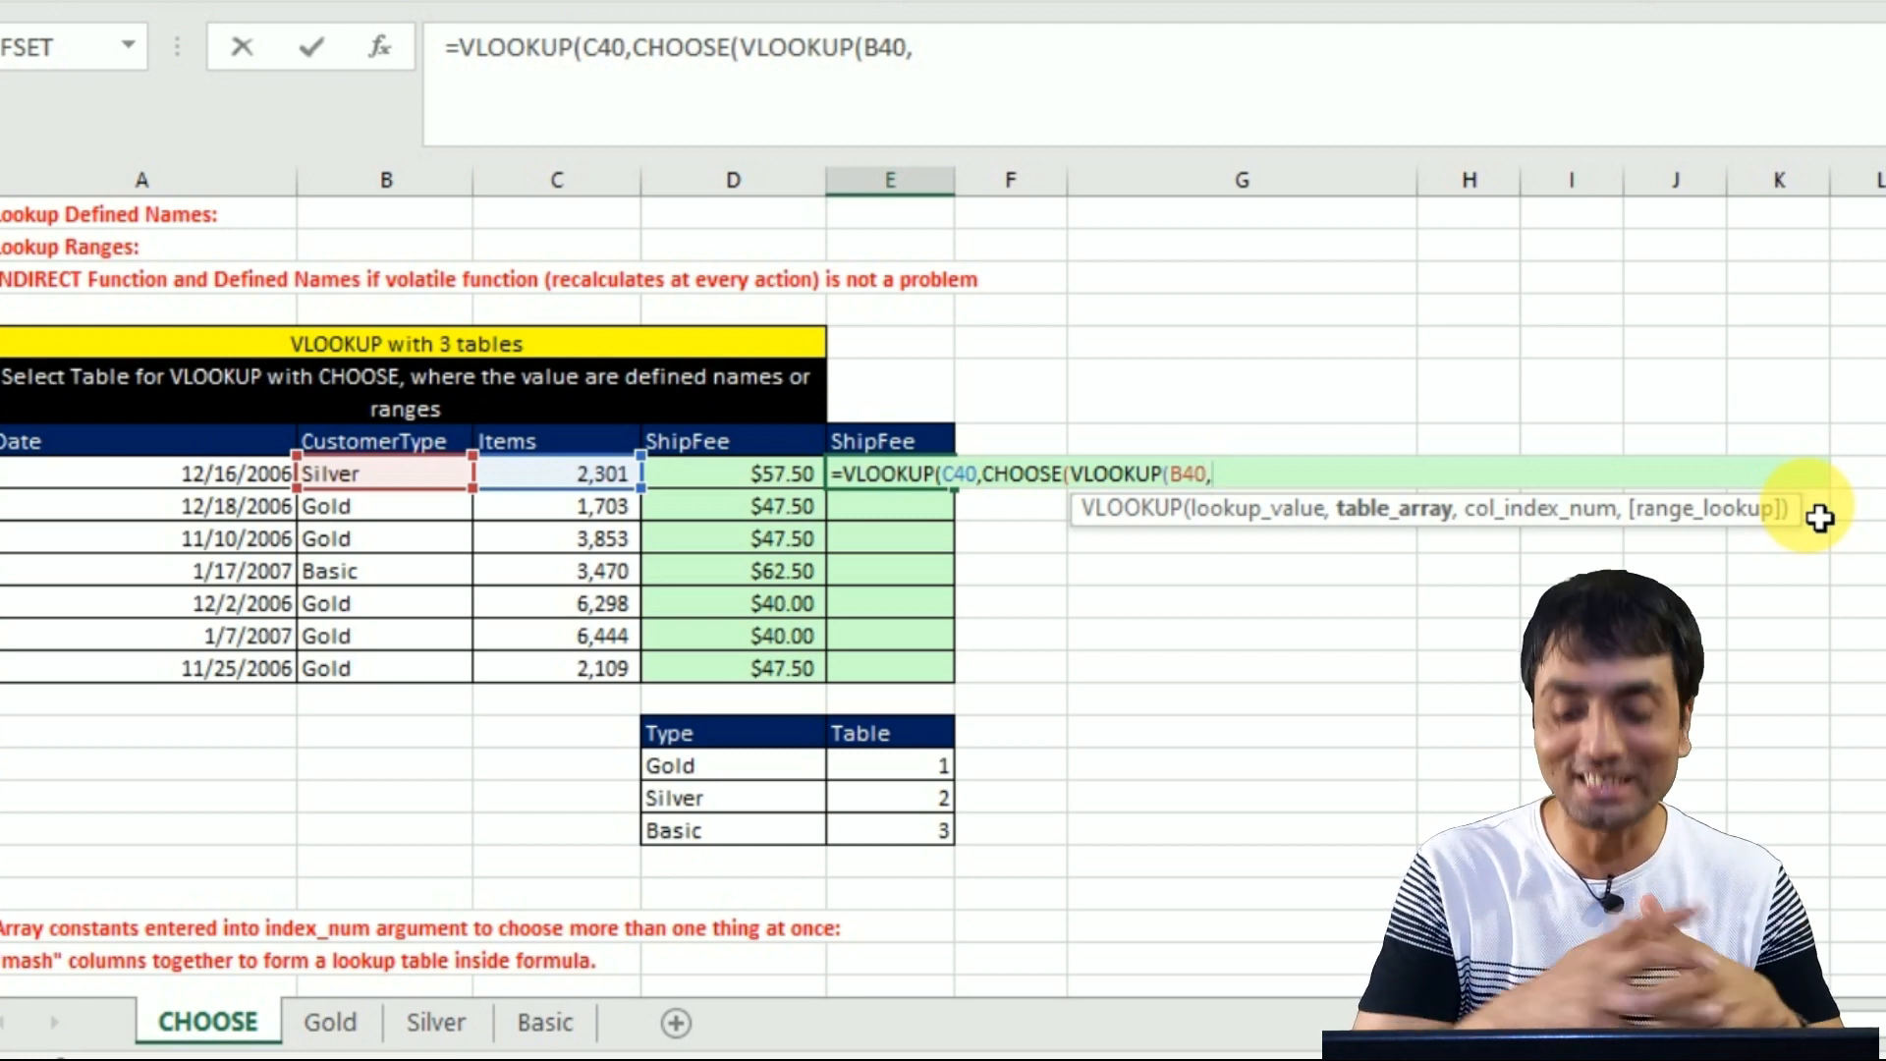
- Complete the inner VLOOKUP with the array constant {"Gold",1;"Silver",2;"Basic",3}, column 2 and exact match 0
type("{")
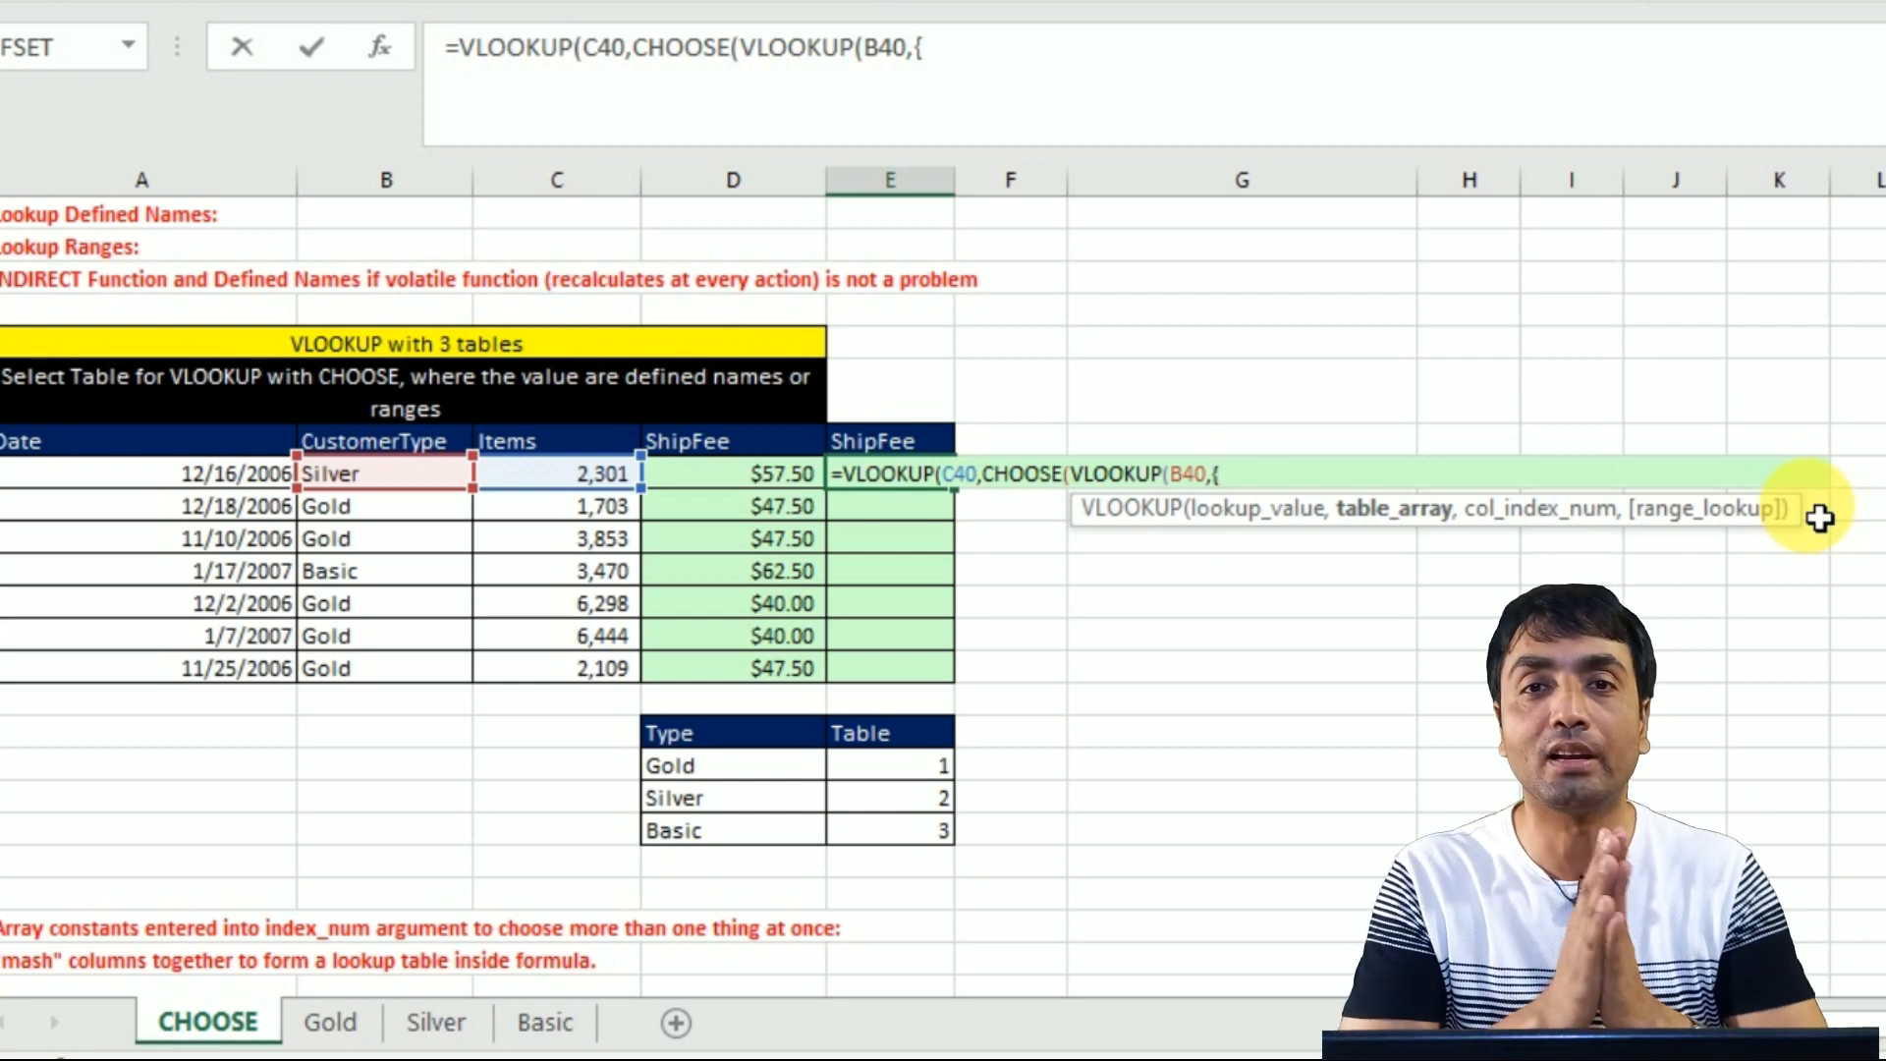
type("\"Gold")
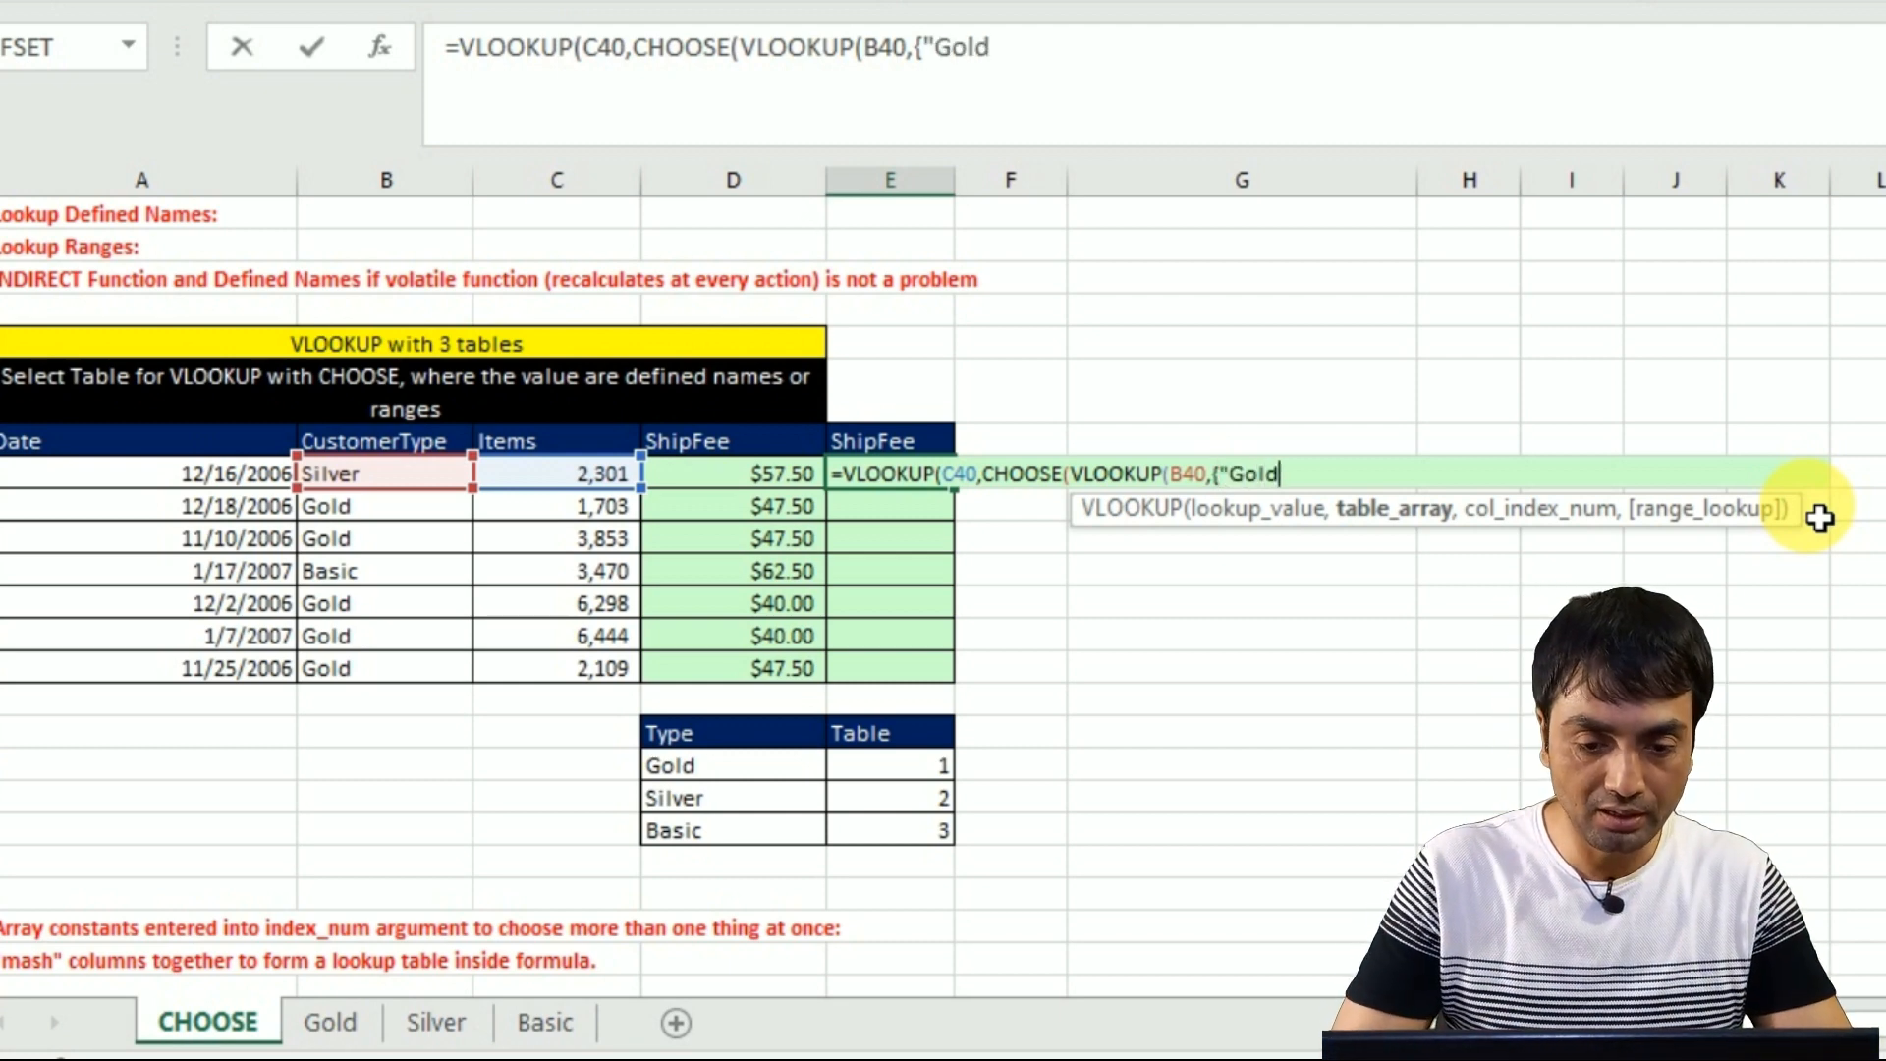
type("\",1")
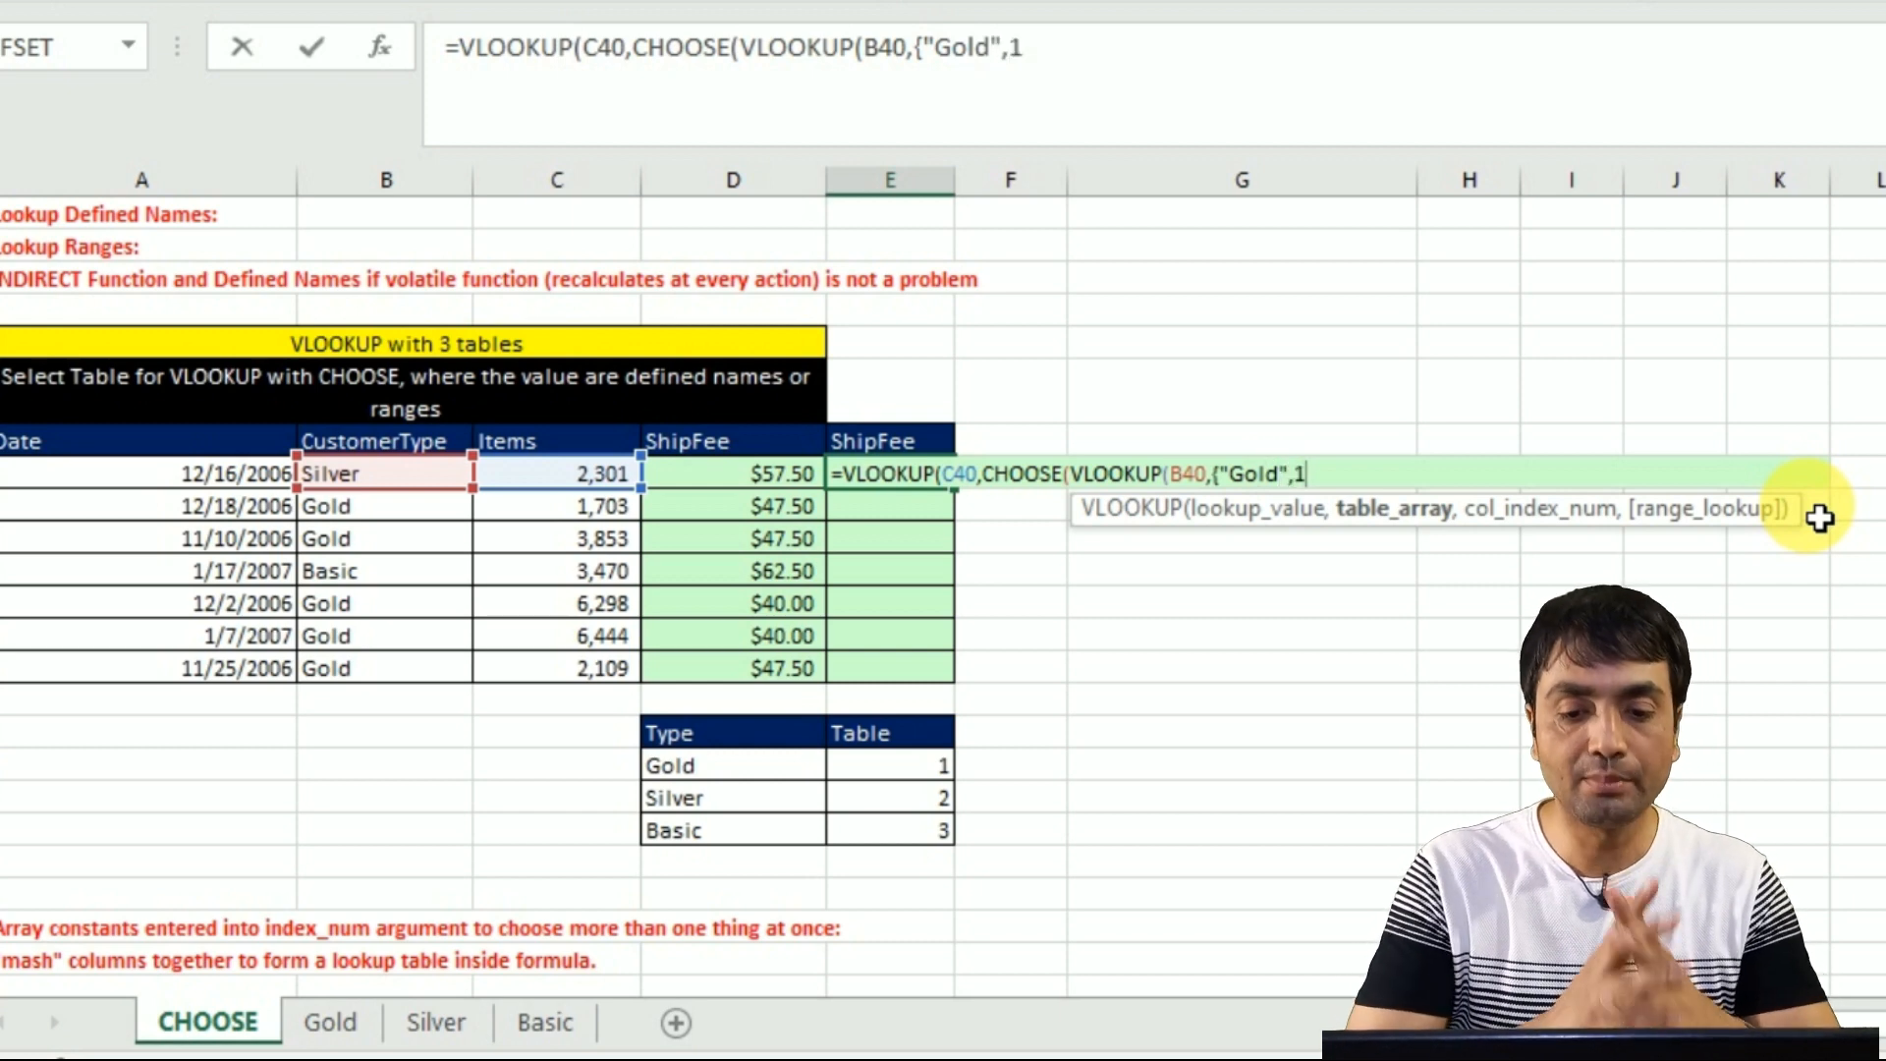
type(";")
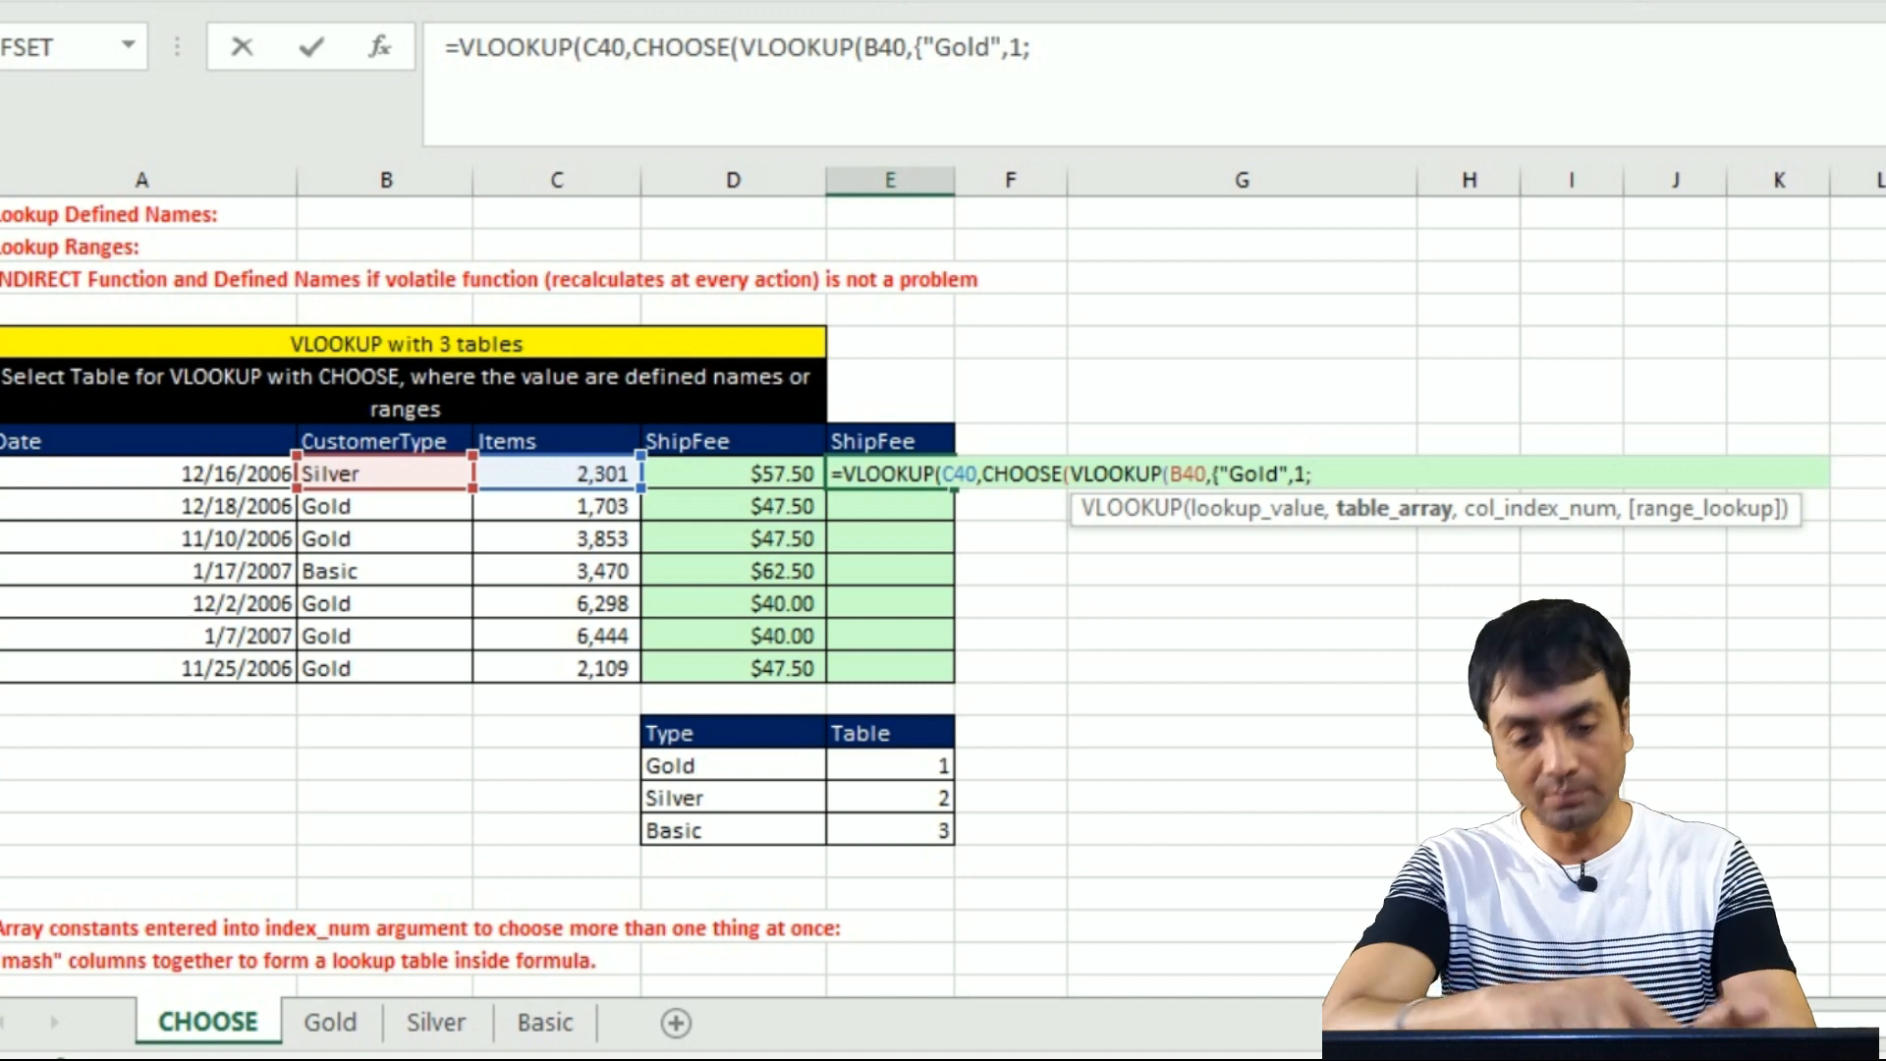
type("\"Silver\",2;\"Basic\"")
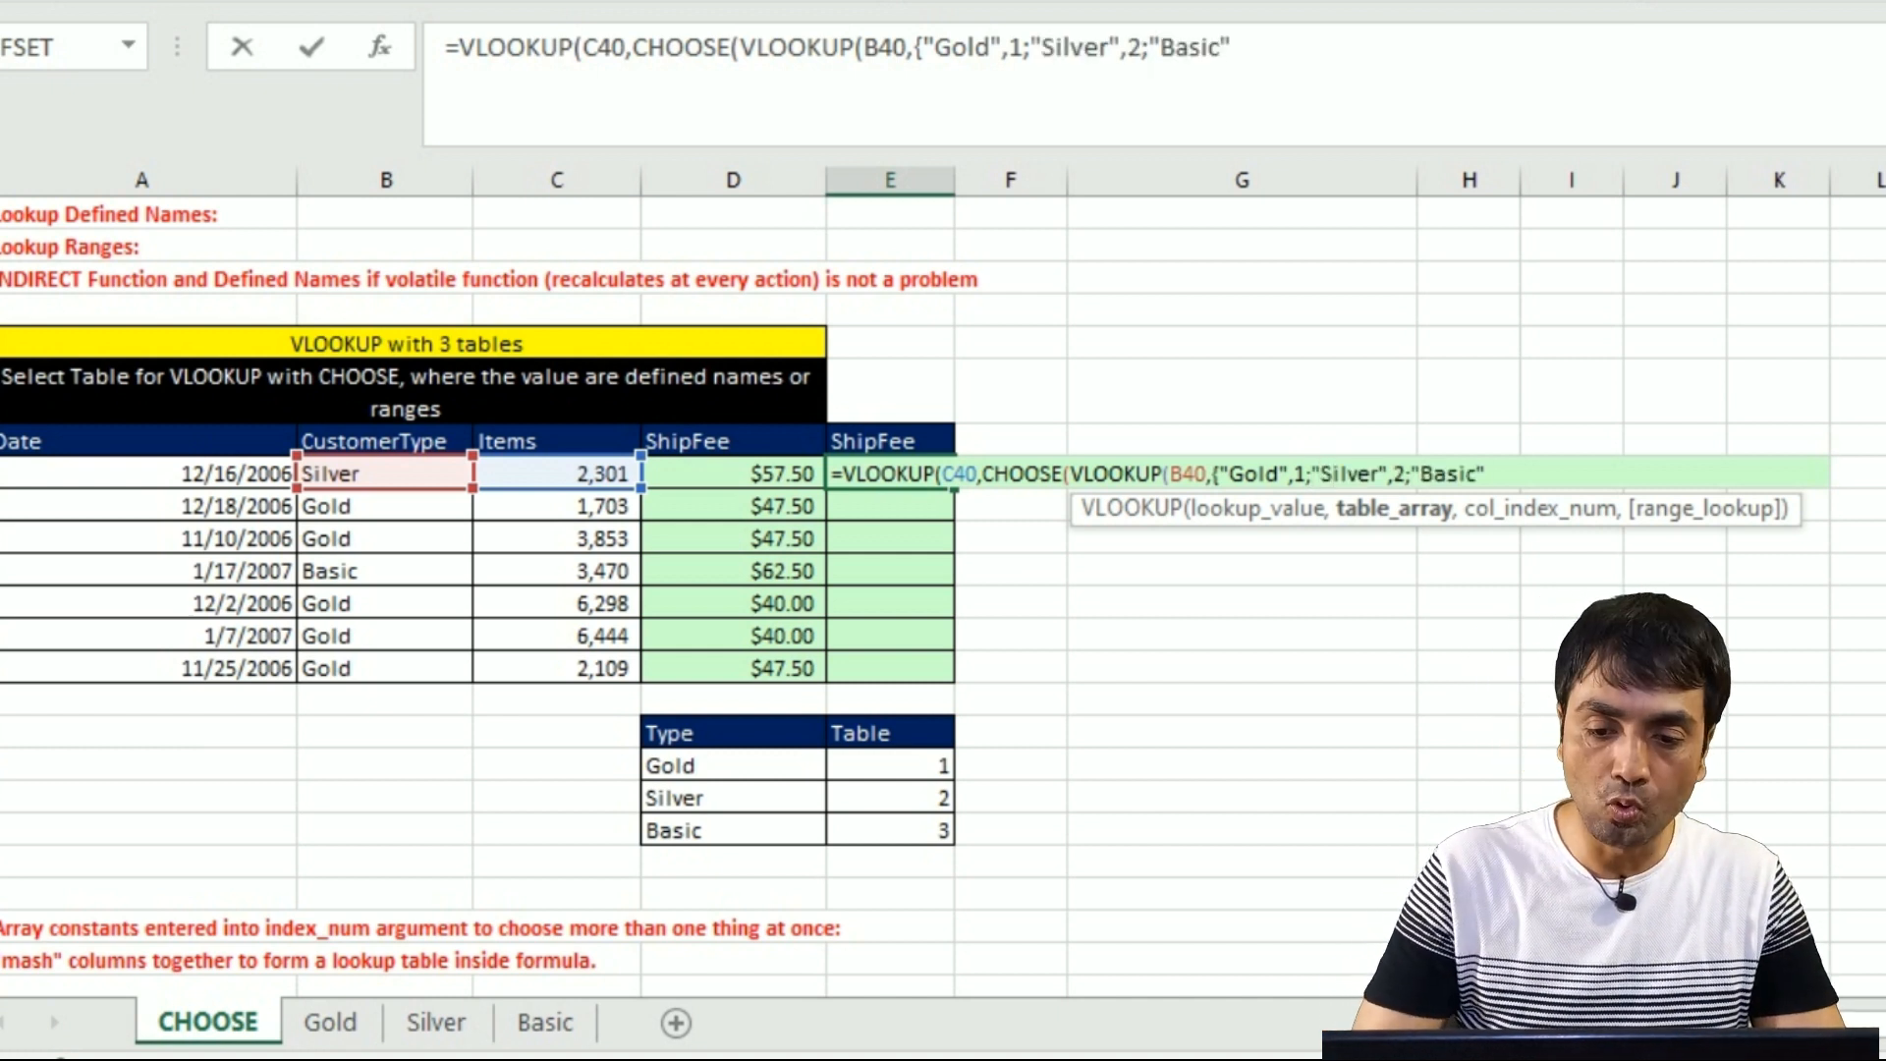
type(",3")
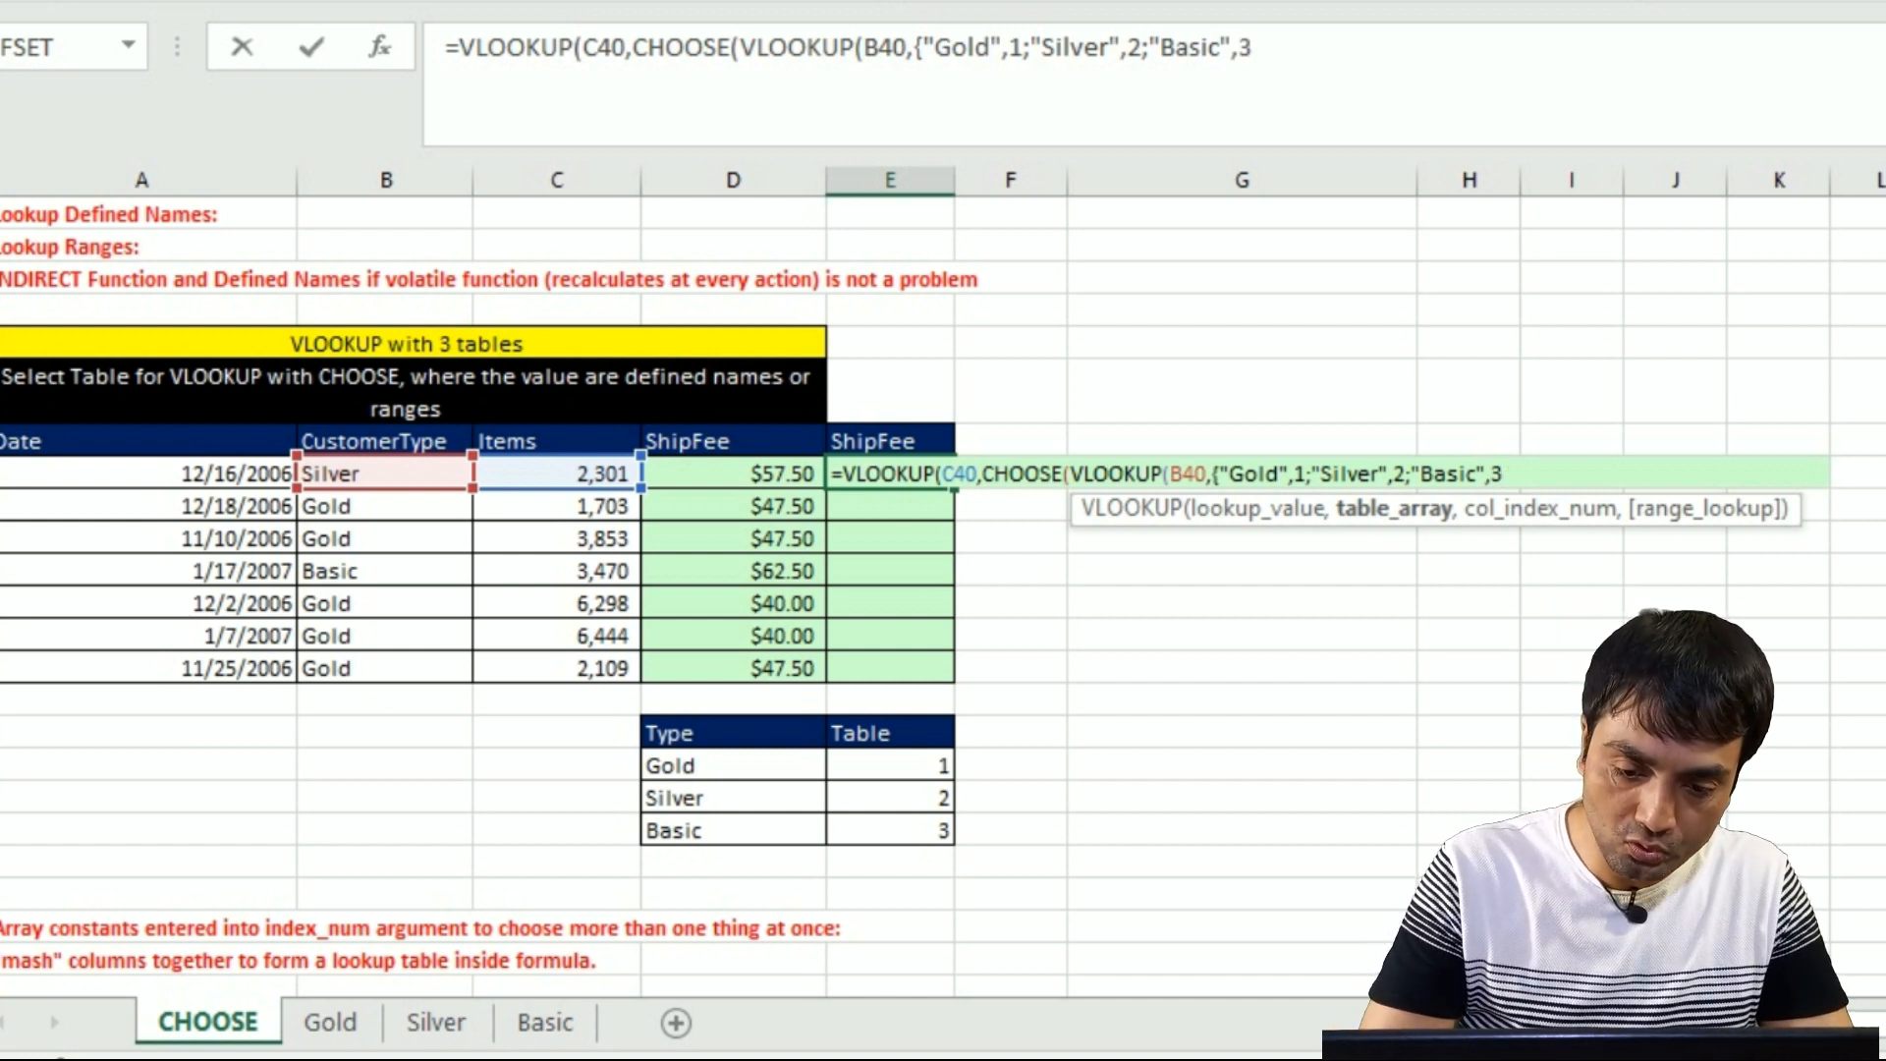
type("},2,0),")
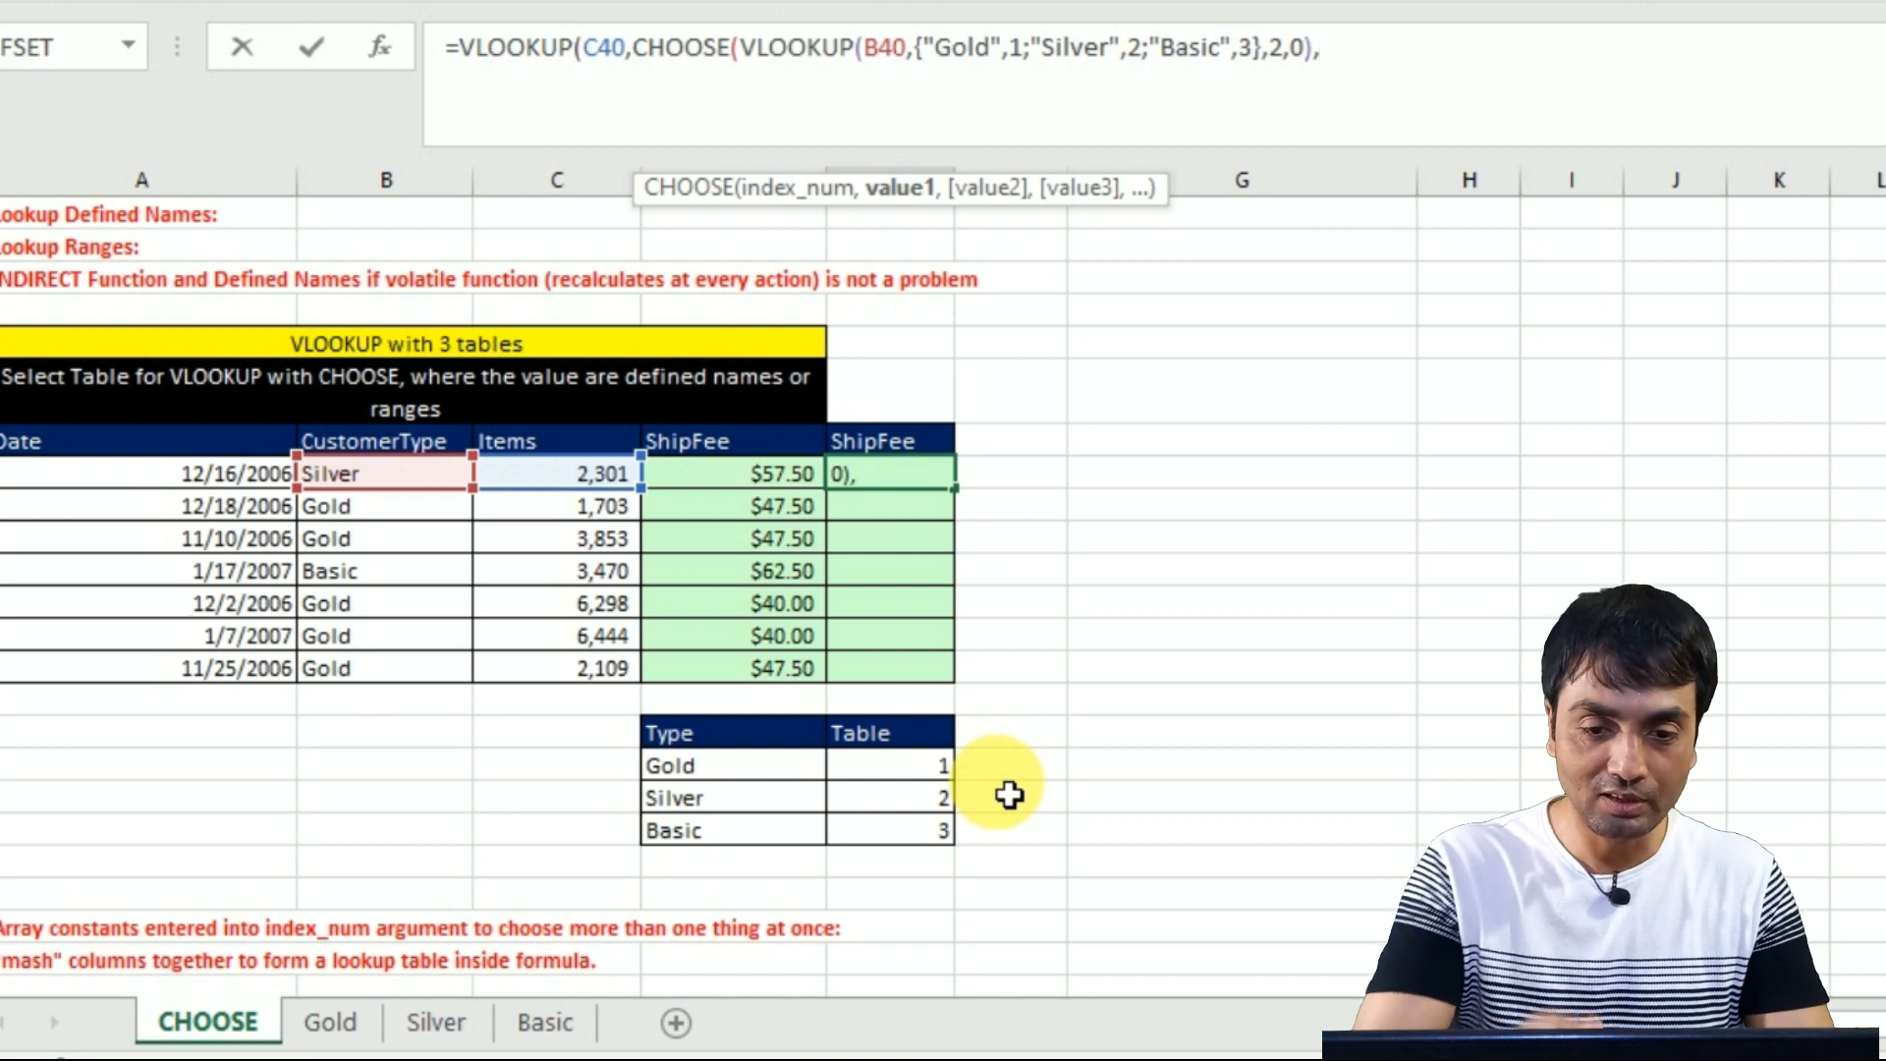
- Add the defined names Gold, Silver and Basic as the CHOOSE values and close the CHOOSE function
type("Gold")
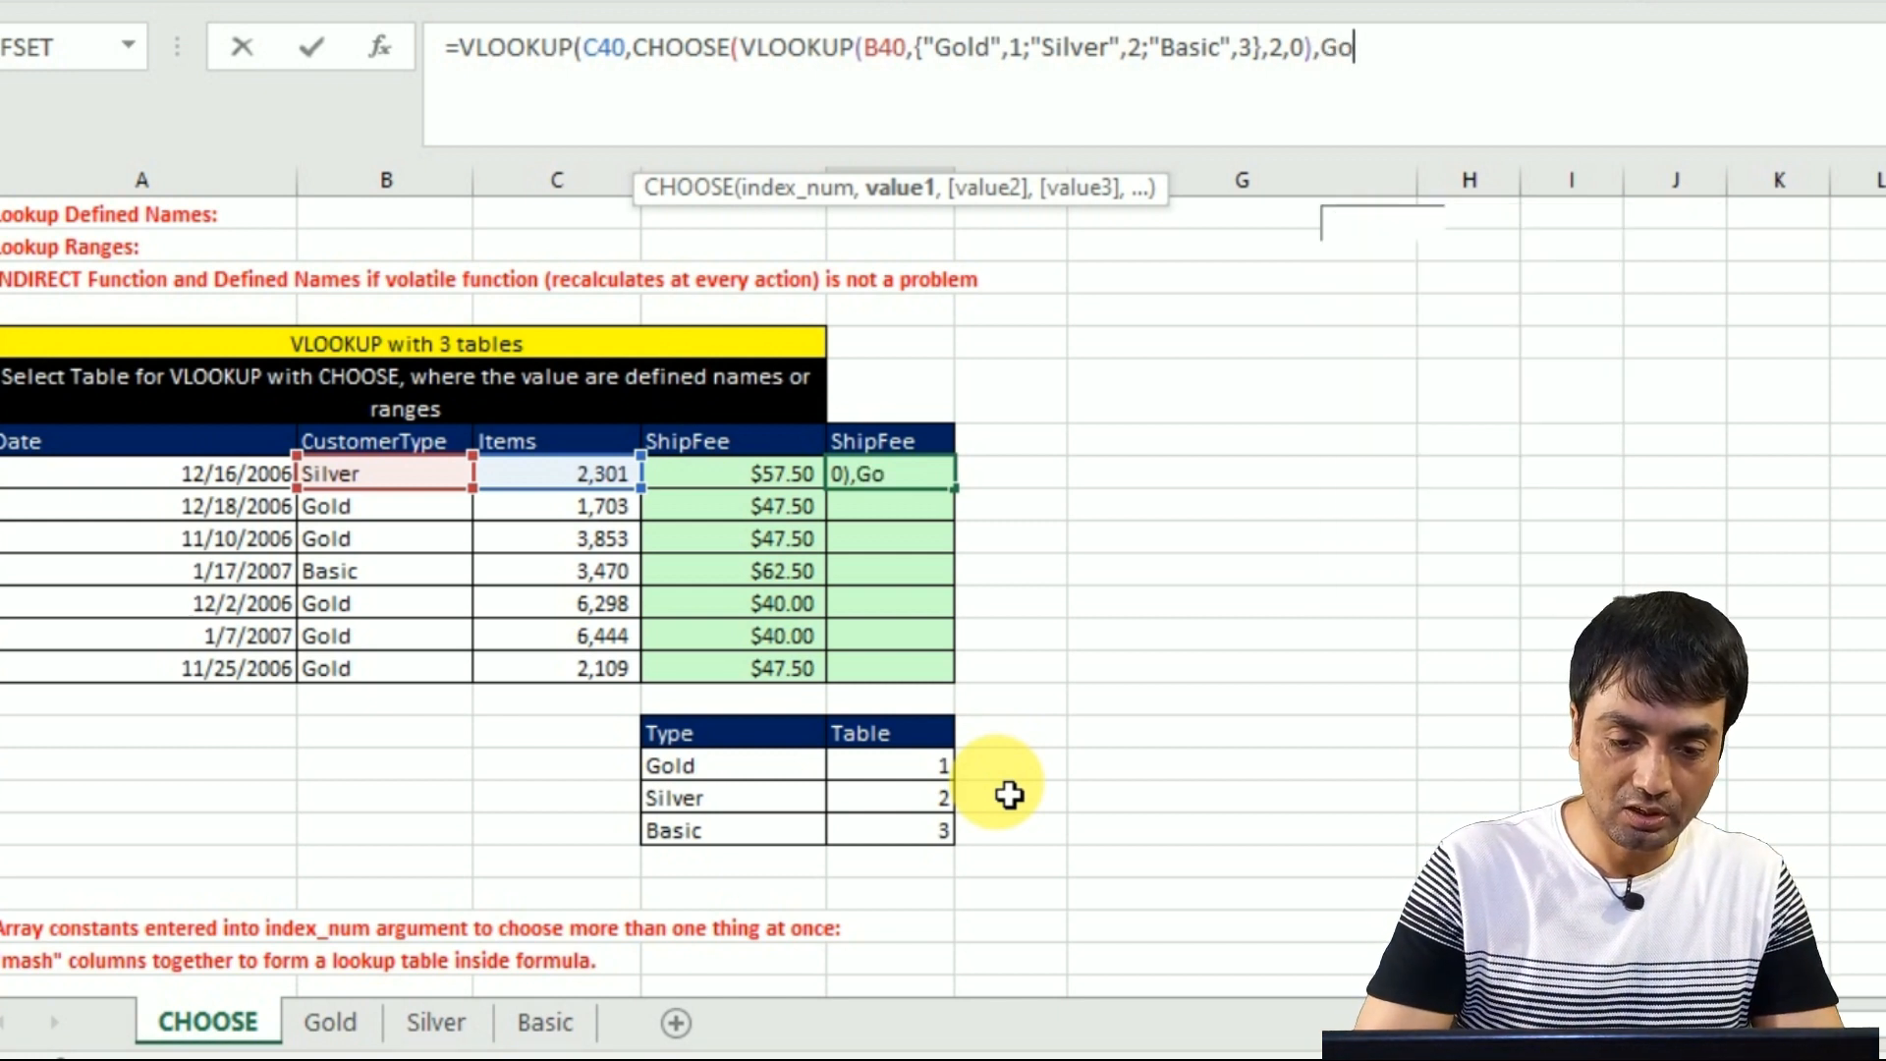
type(",Silver")
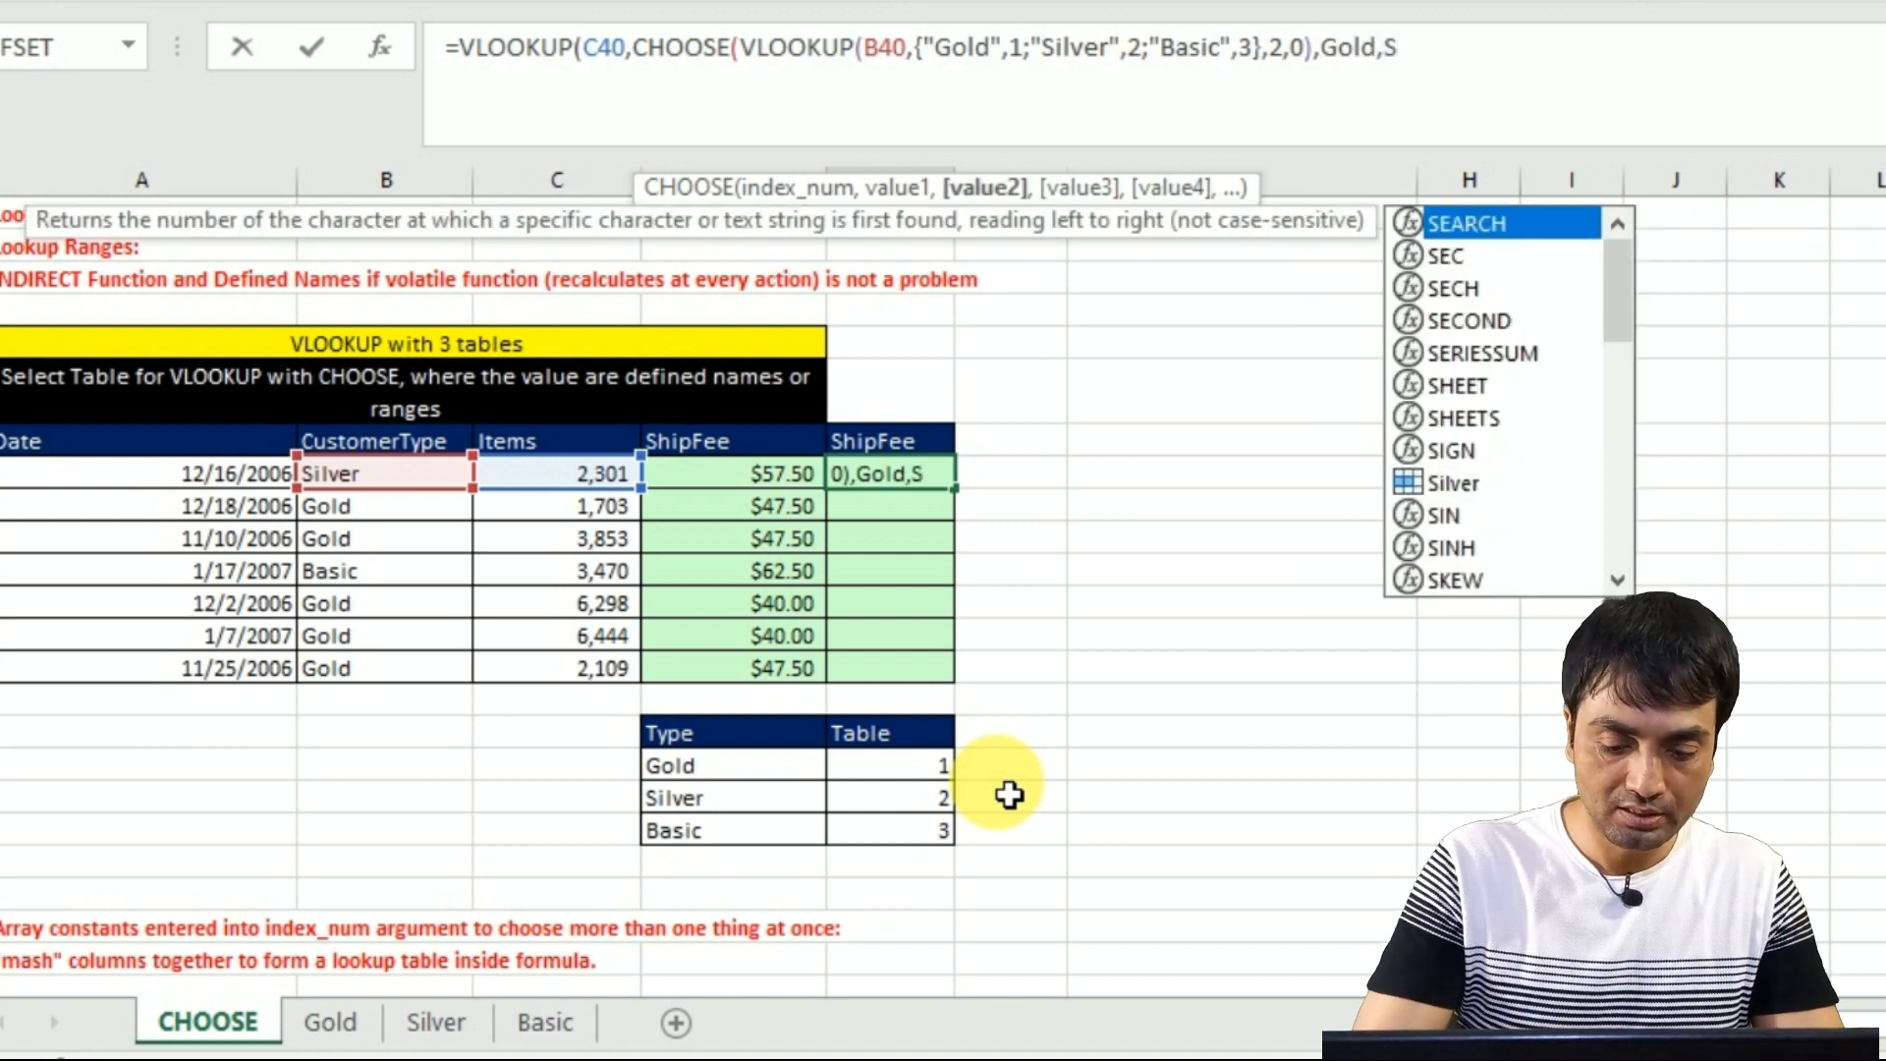
type(",Basic")
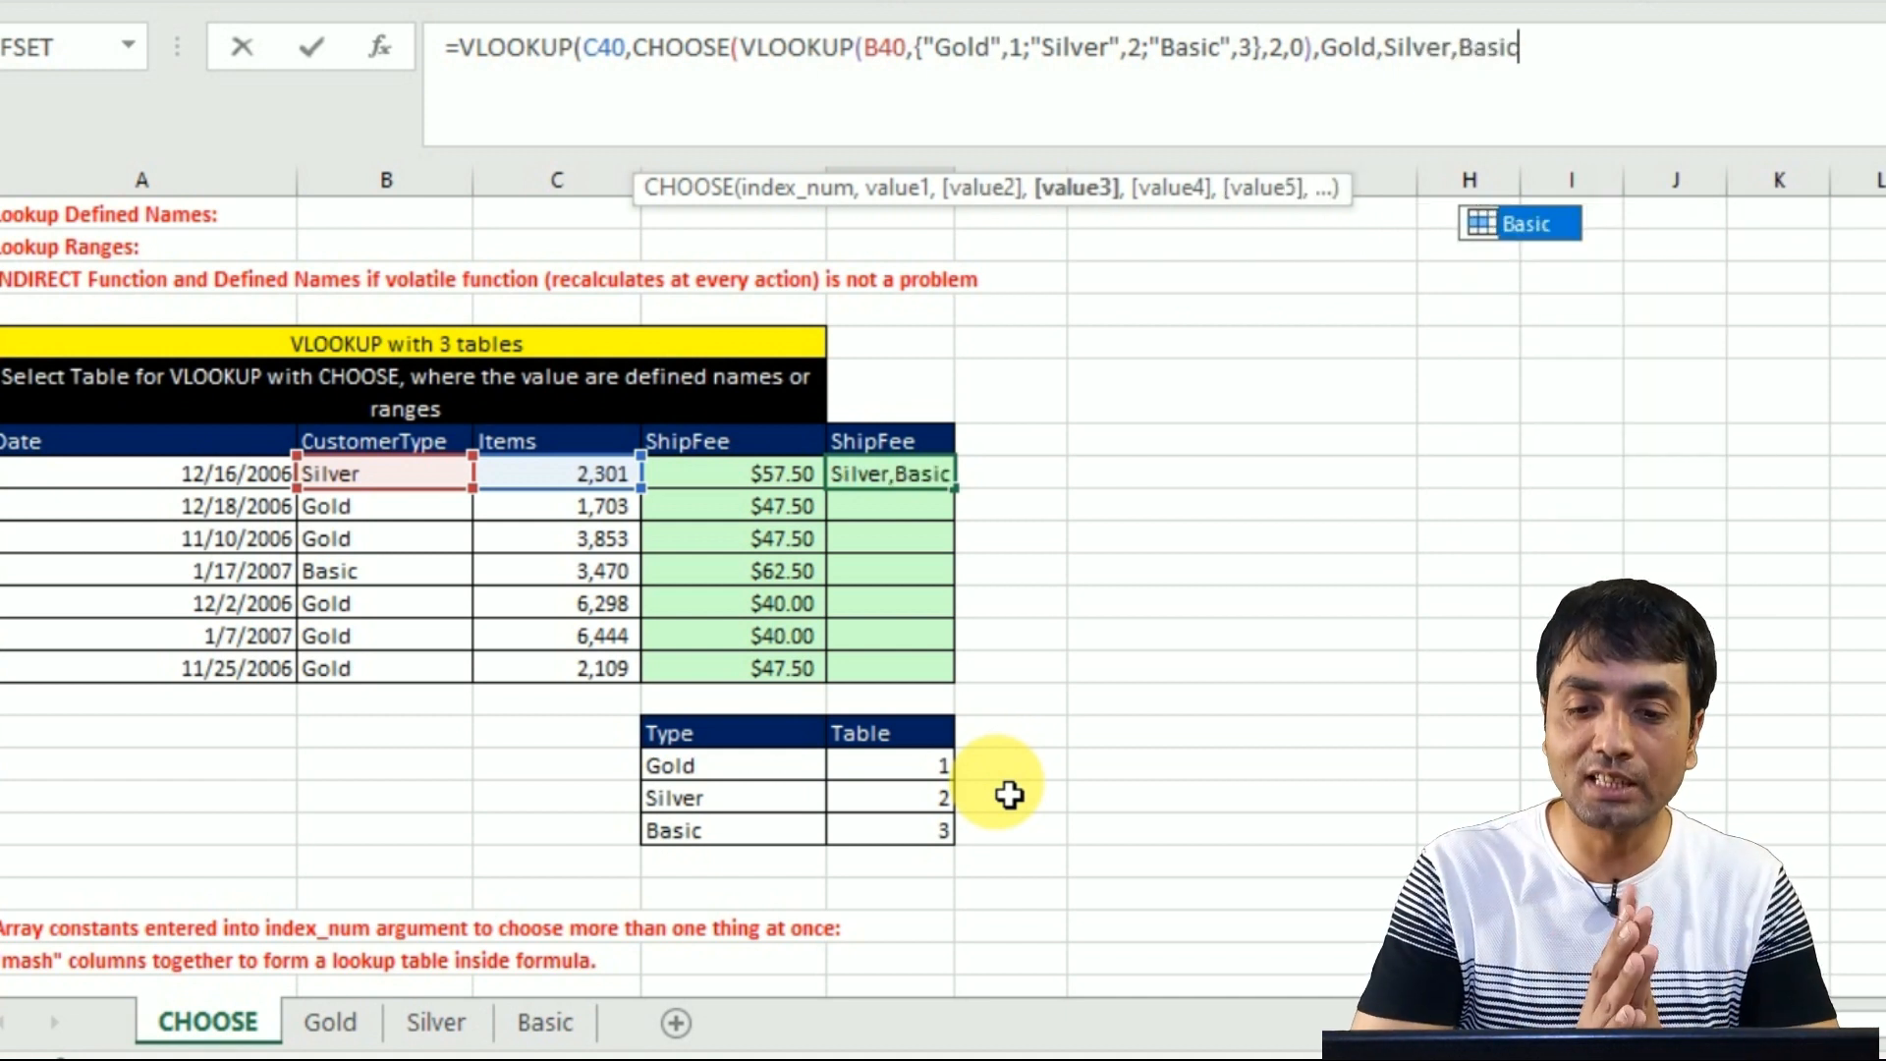
type("),")
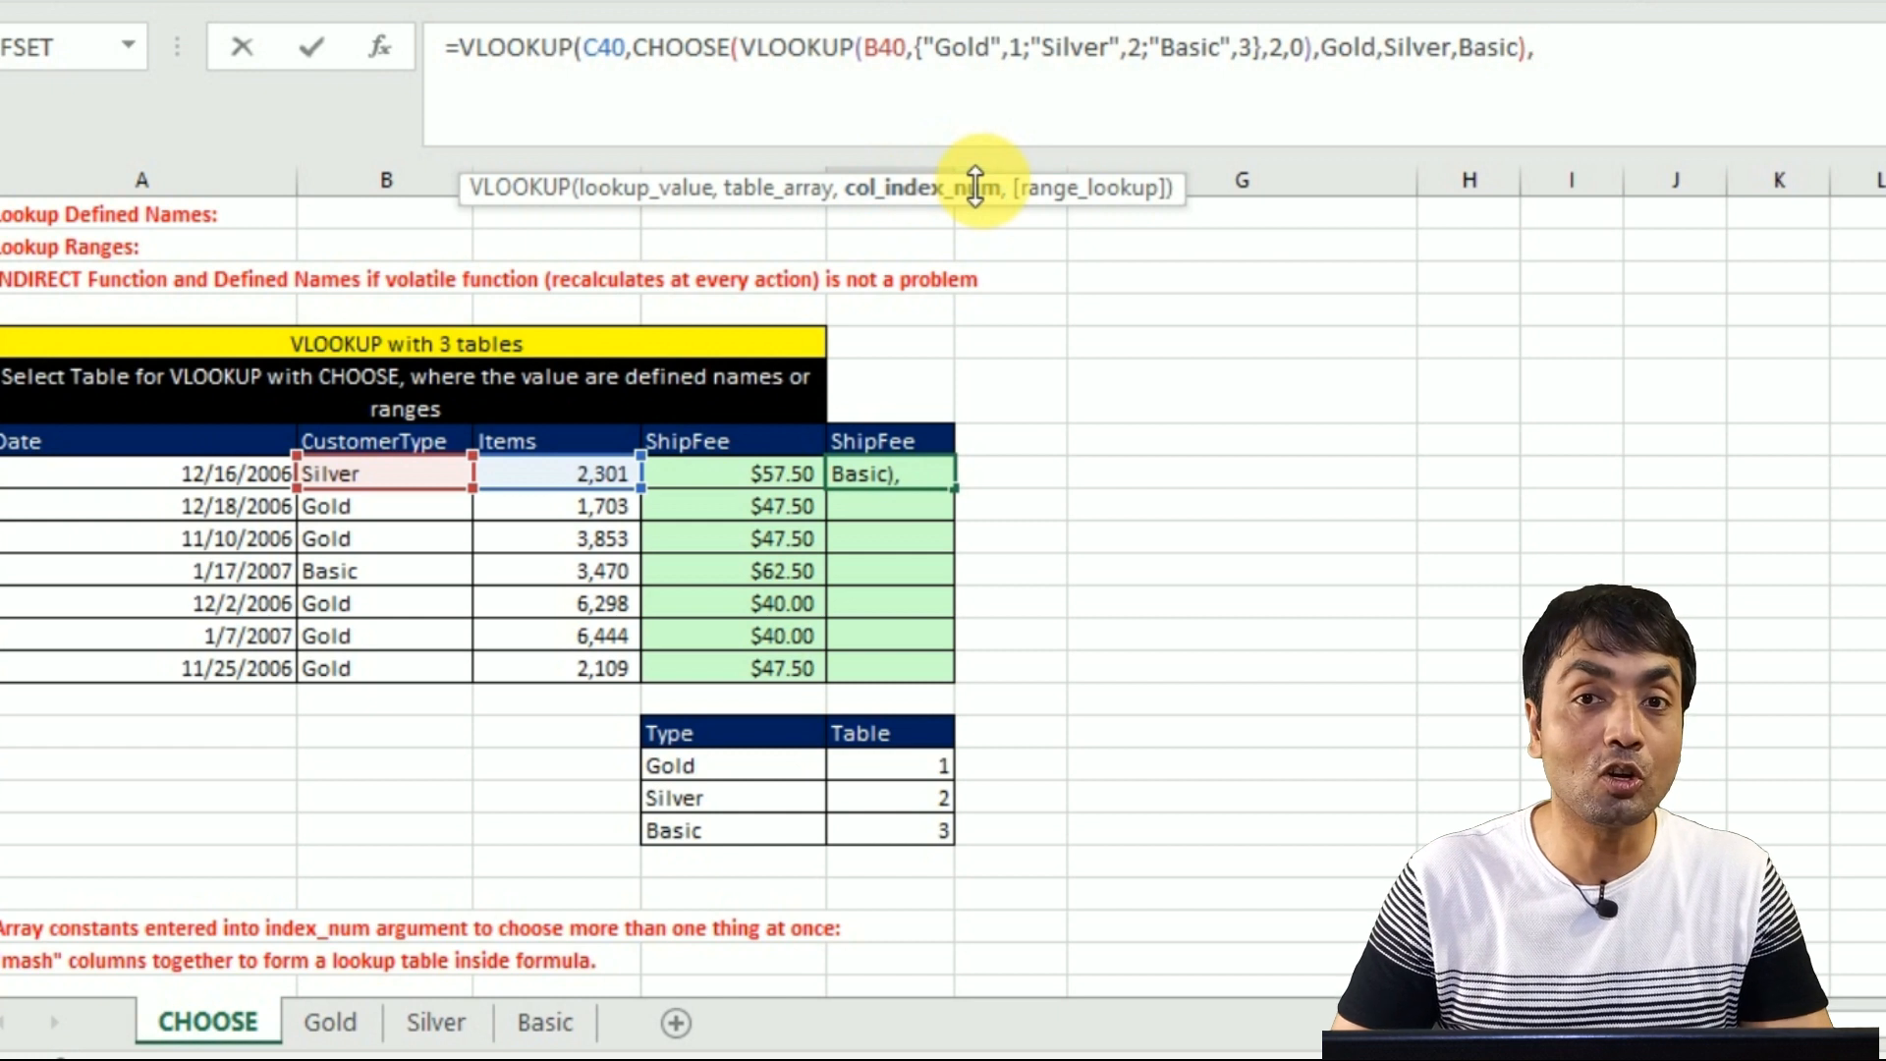
- Finish the outer VLOOKUP in E40 with column 2 and approximate match 1, and enter the formula
type("2,")
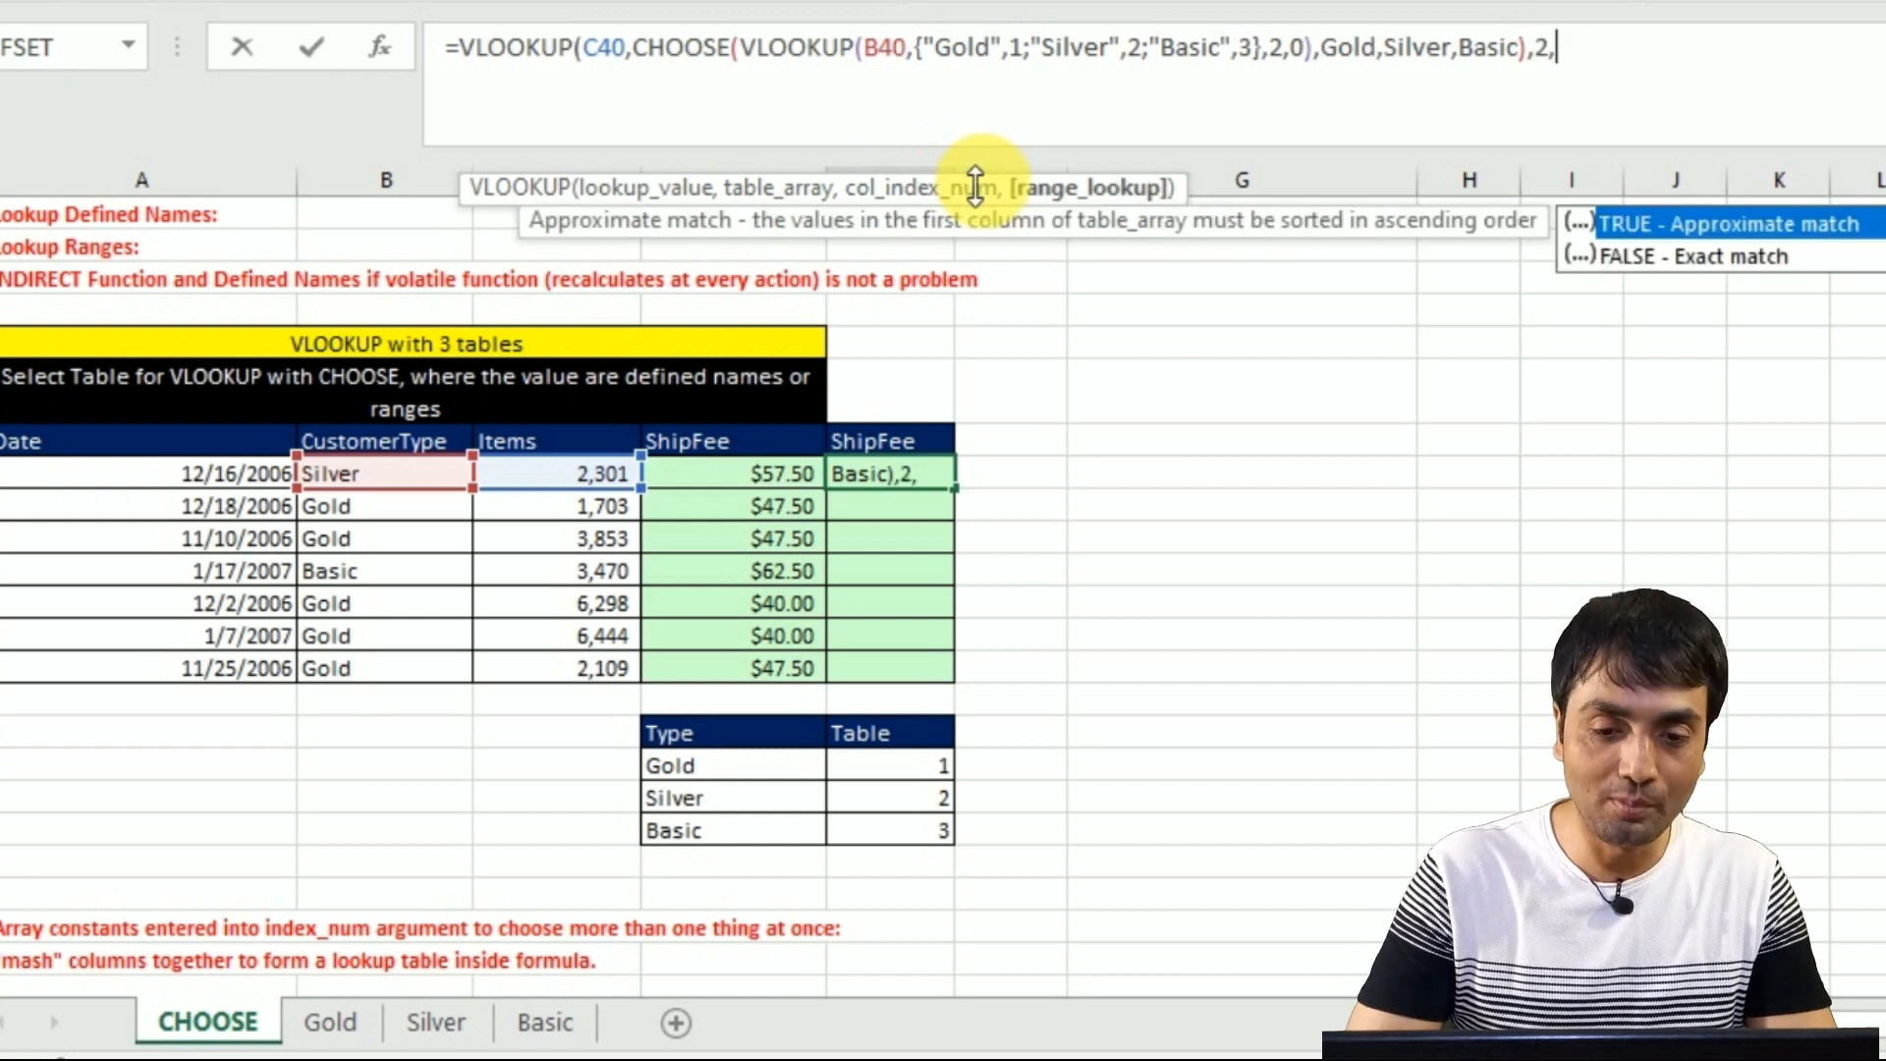
type("1)")
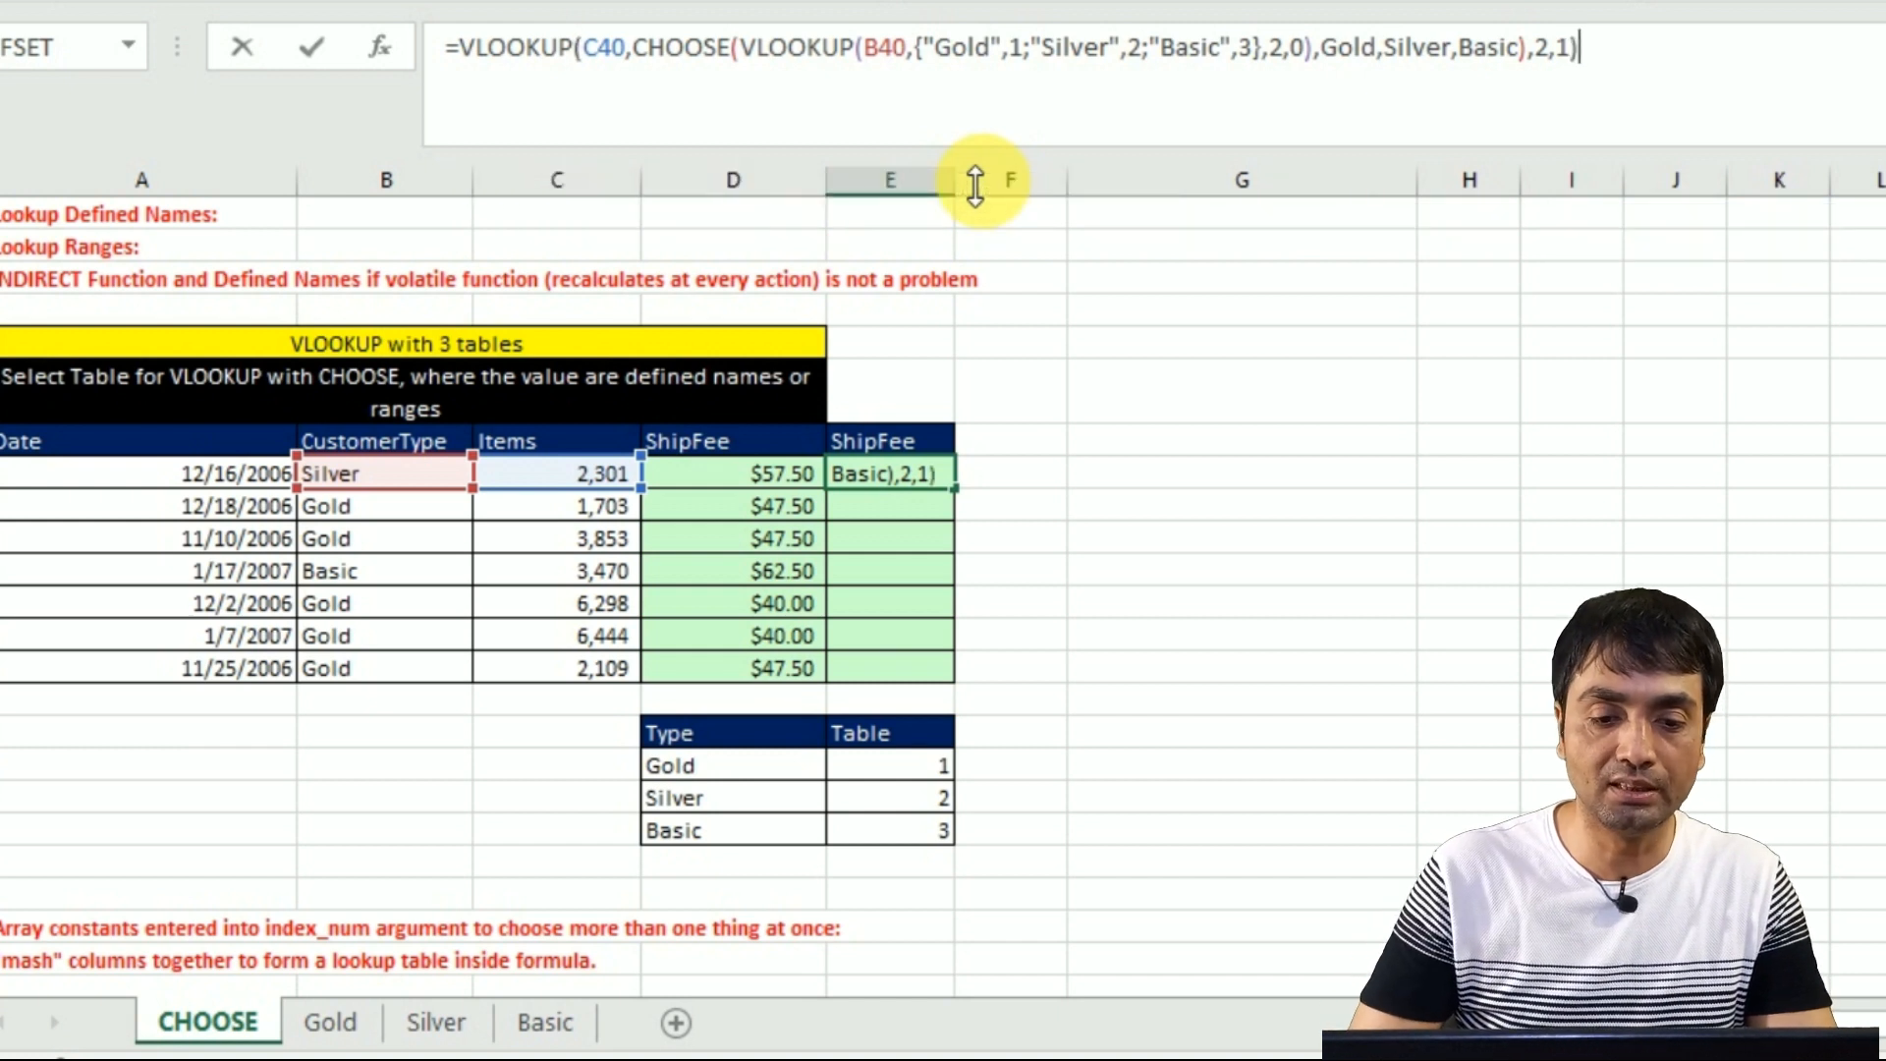
key("Return")
- Fill the E40 formula down the second ShipFee column to E46
key("Up")
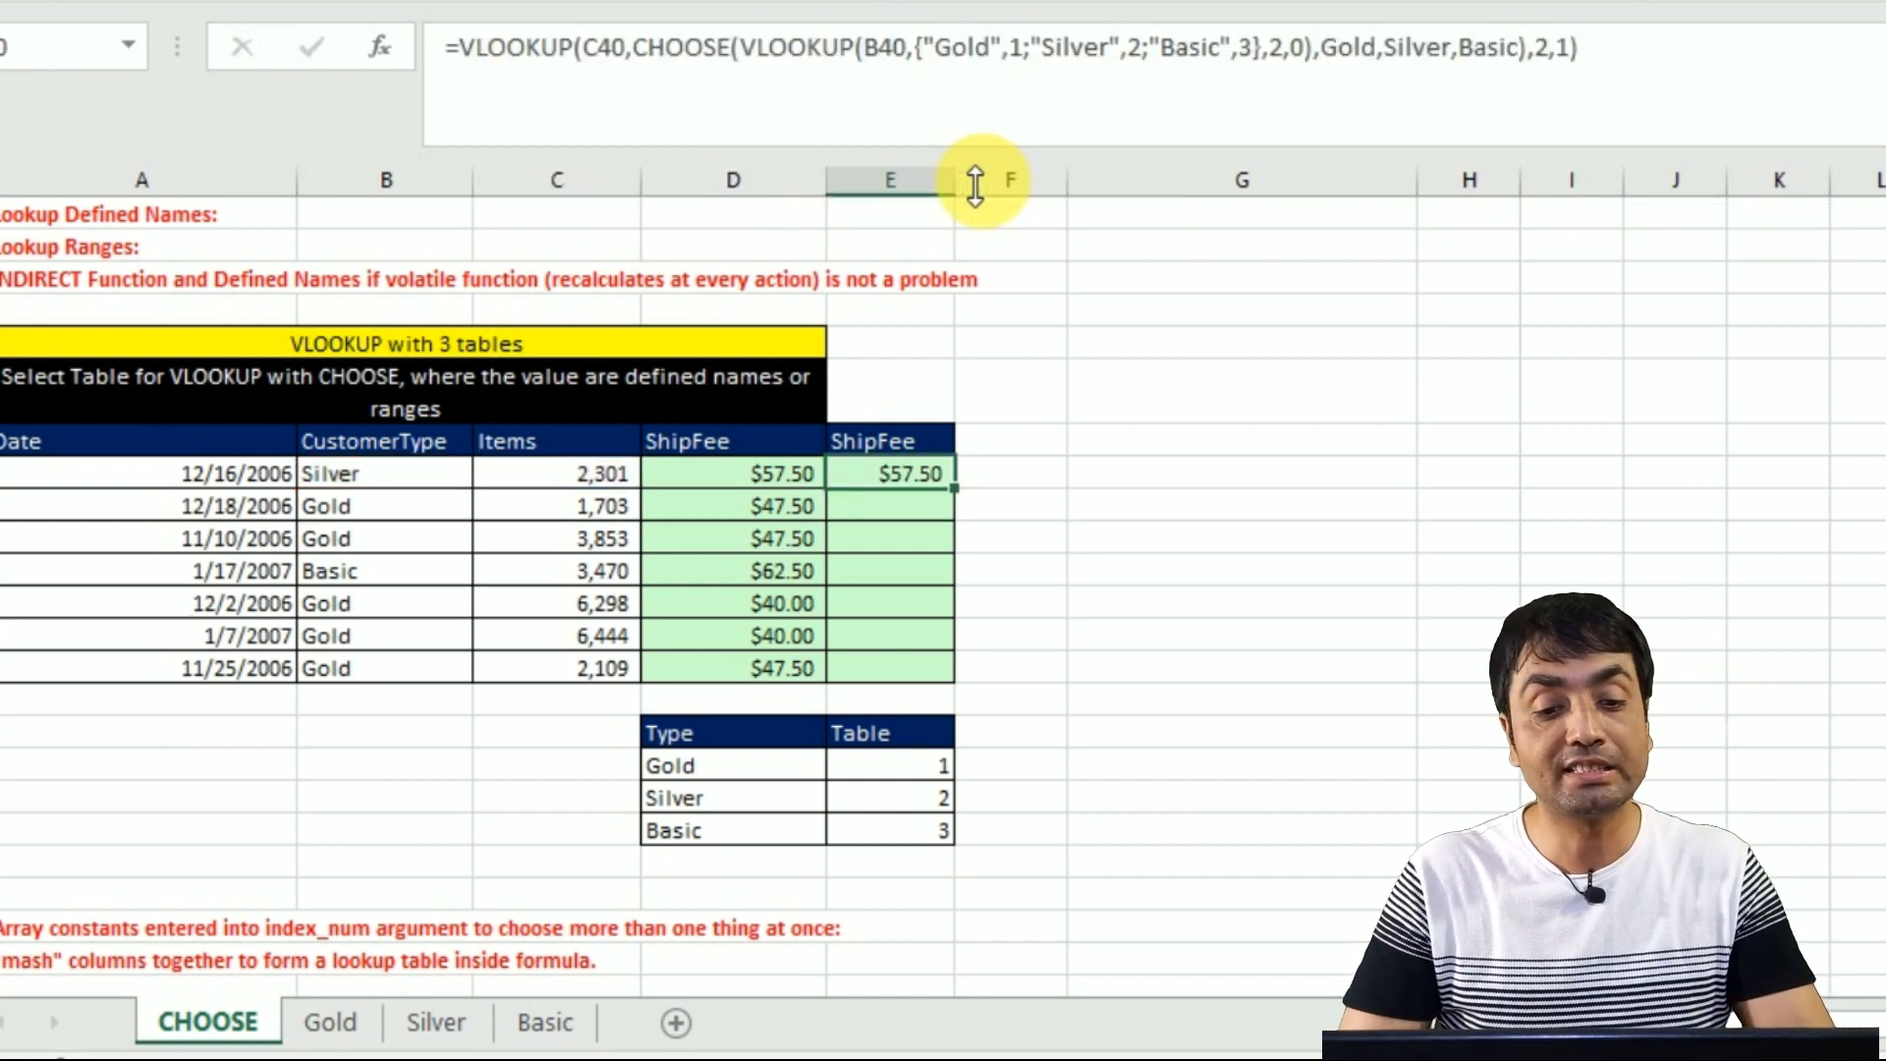
key("shift+Down")
key("shift+Down")
key("shift+Down")
key("shift+Down")
key("shift+Down")
key("shift+Down")
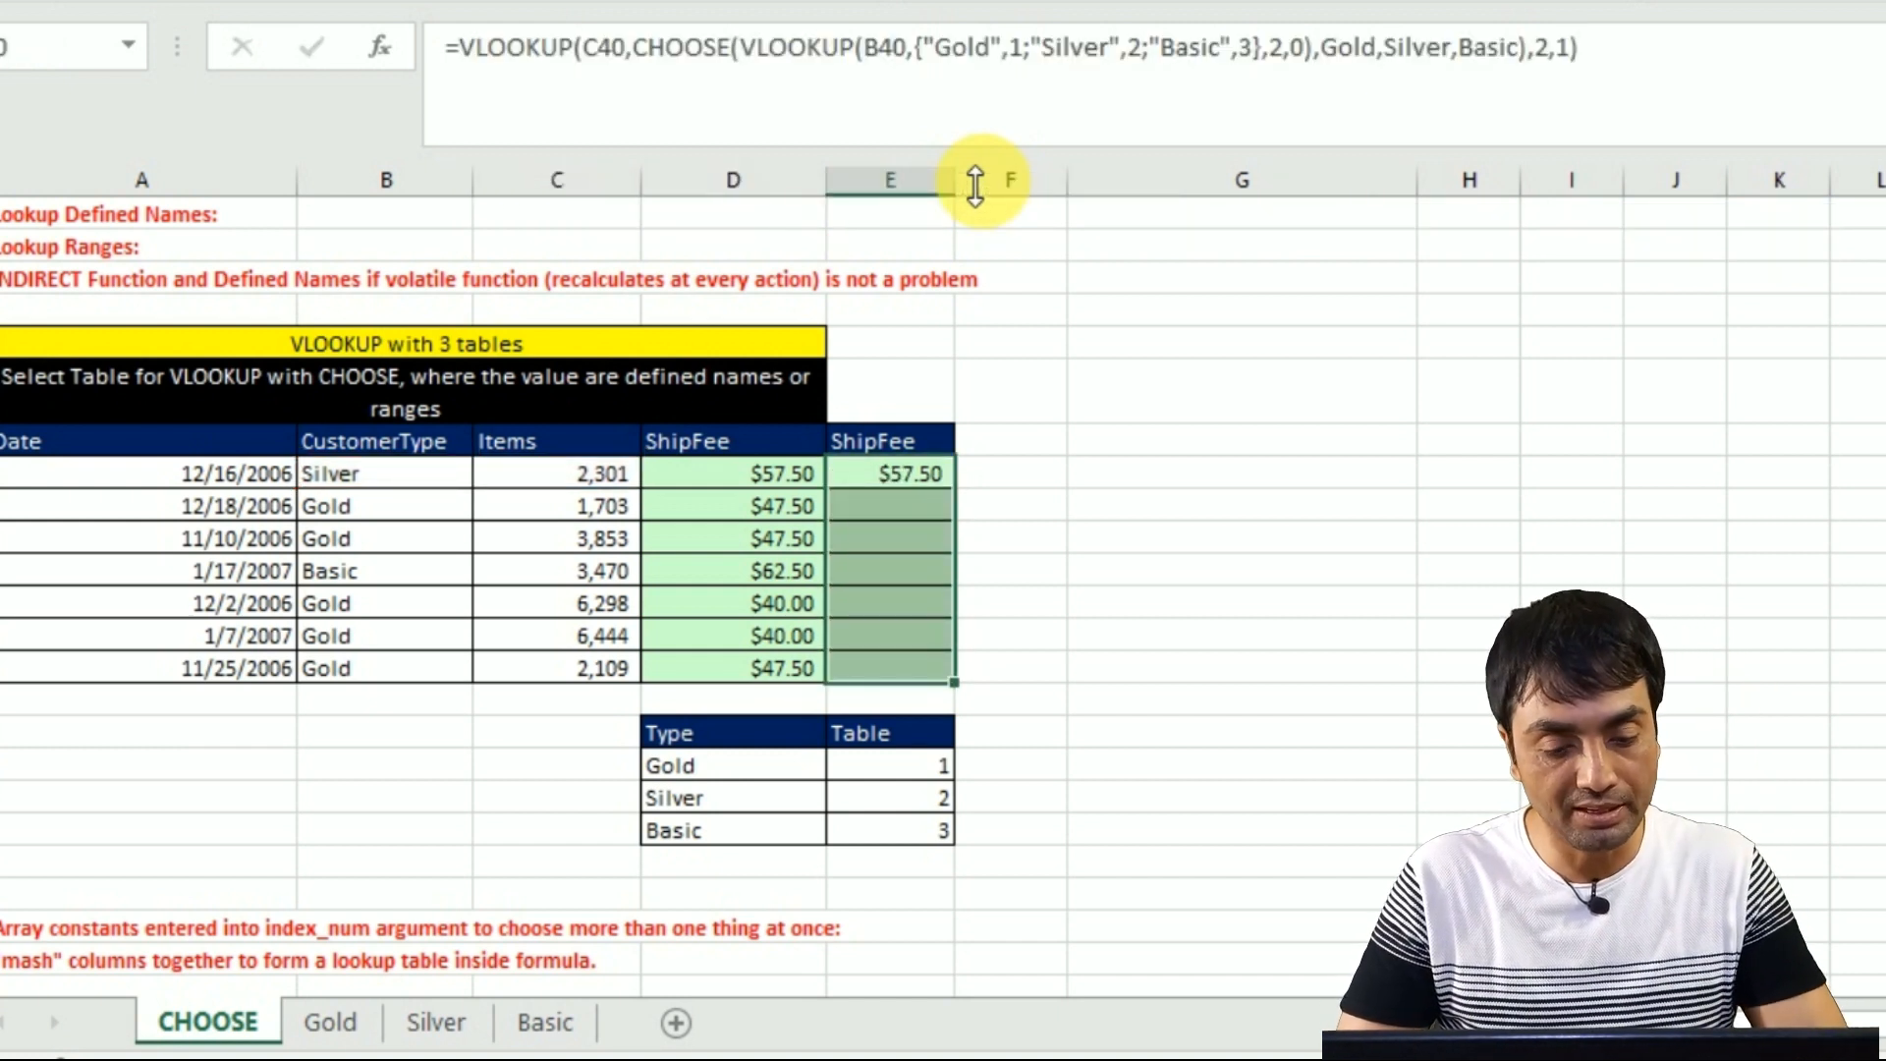
key("ctrl+d")
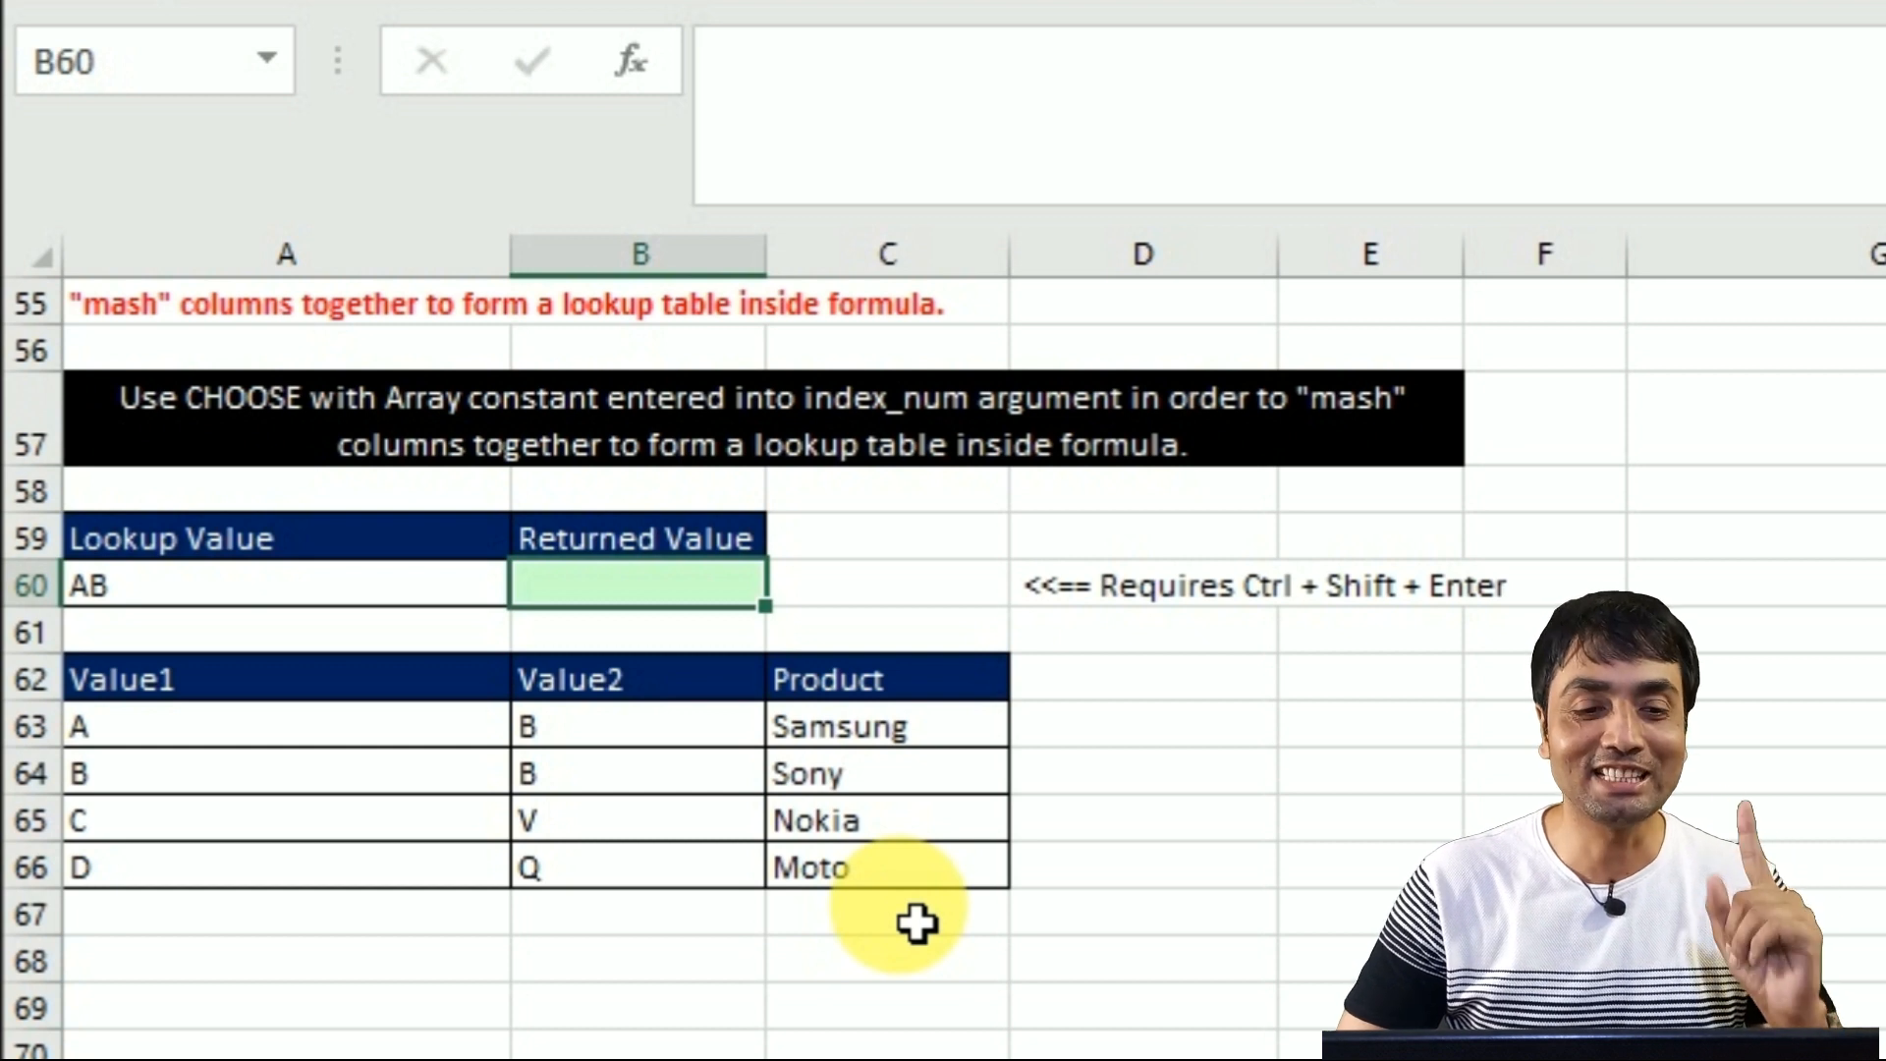
- Start a VLOOKUP formula in the Returned Value cell B60 with A60 as the lookup value
type("=")
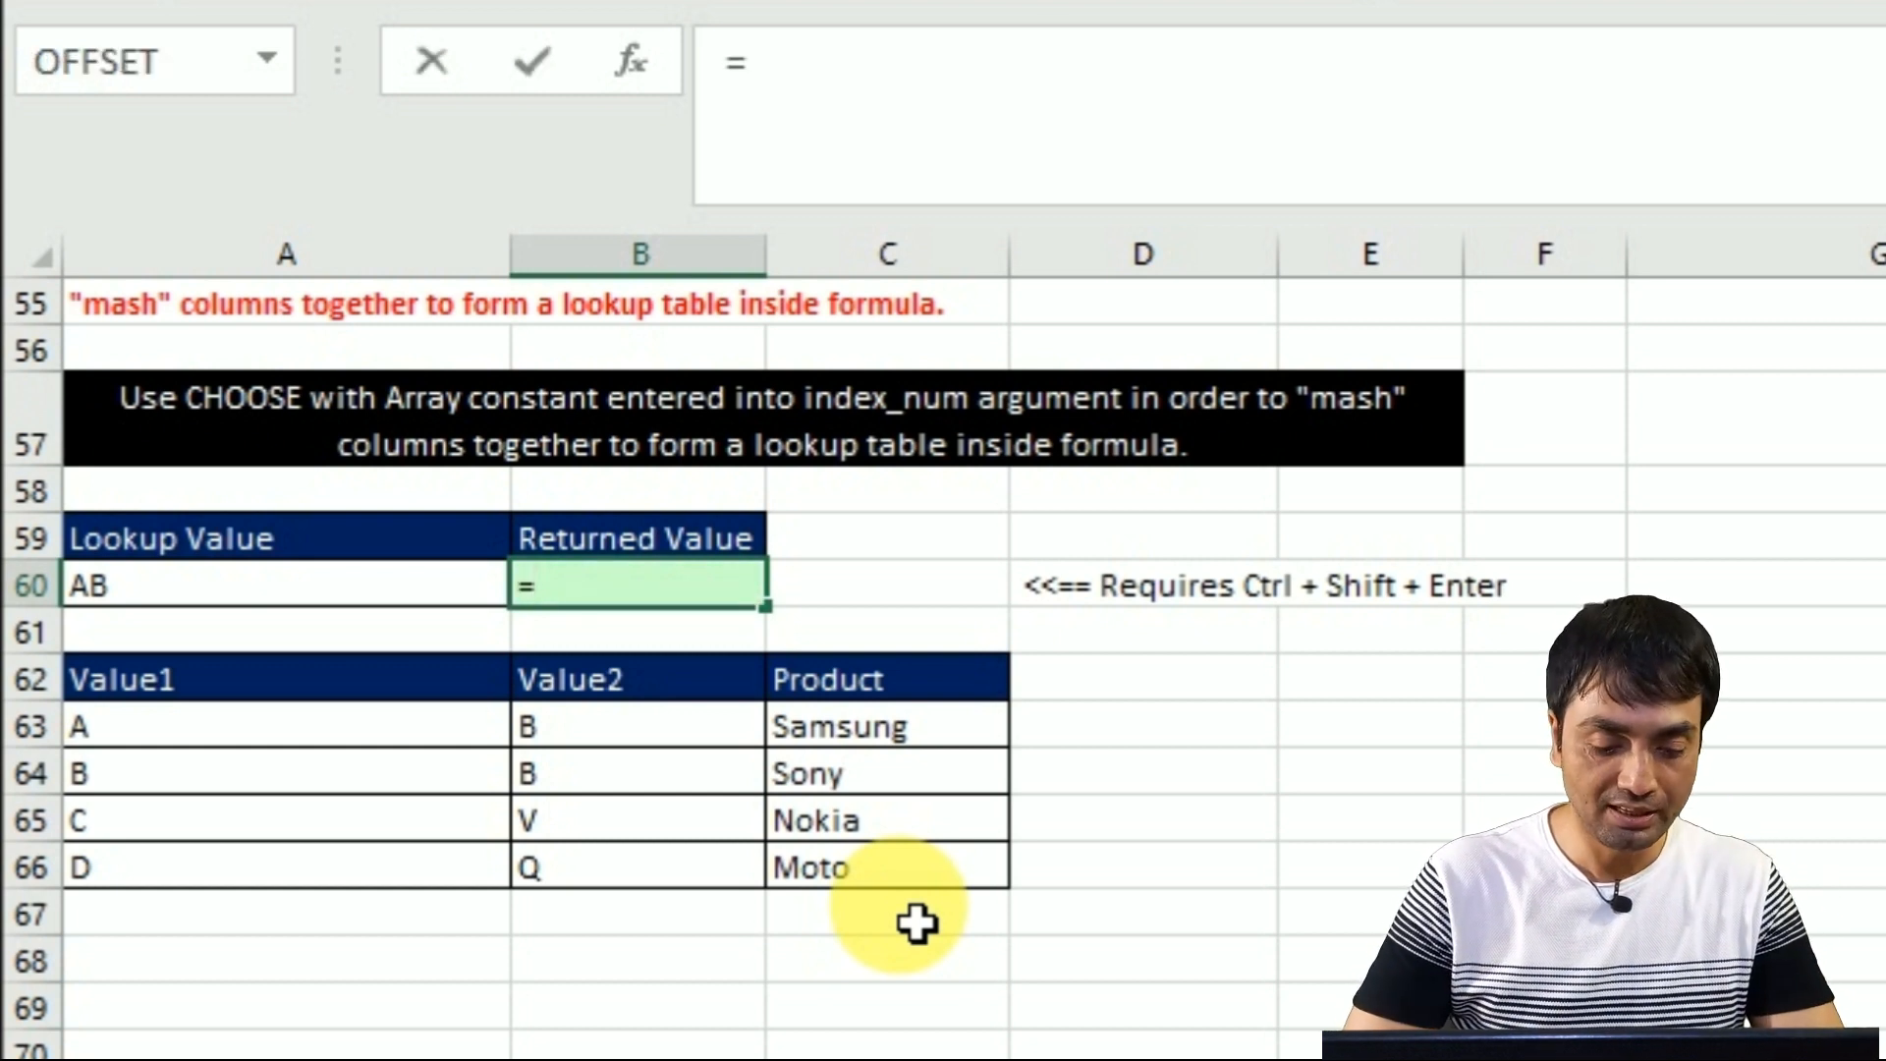
type("vl")
key("Tab")
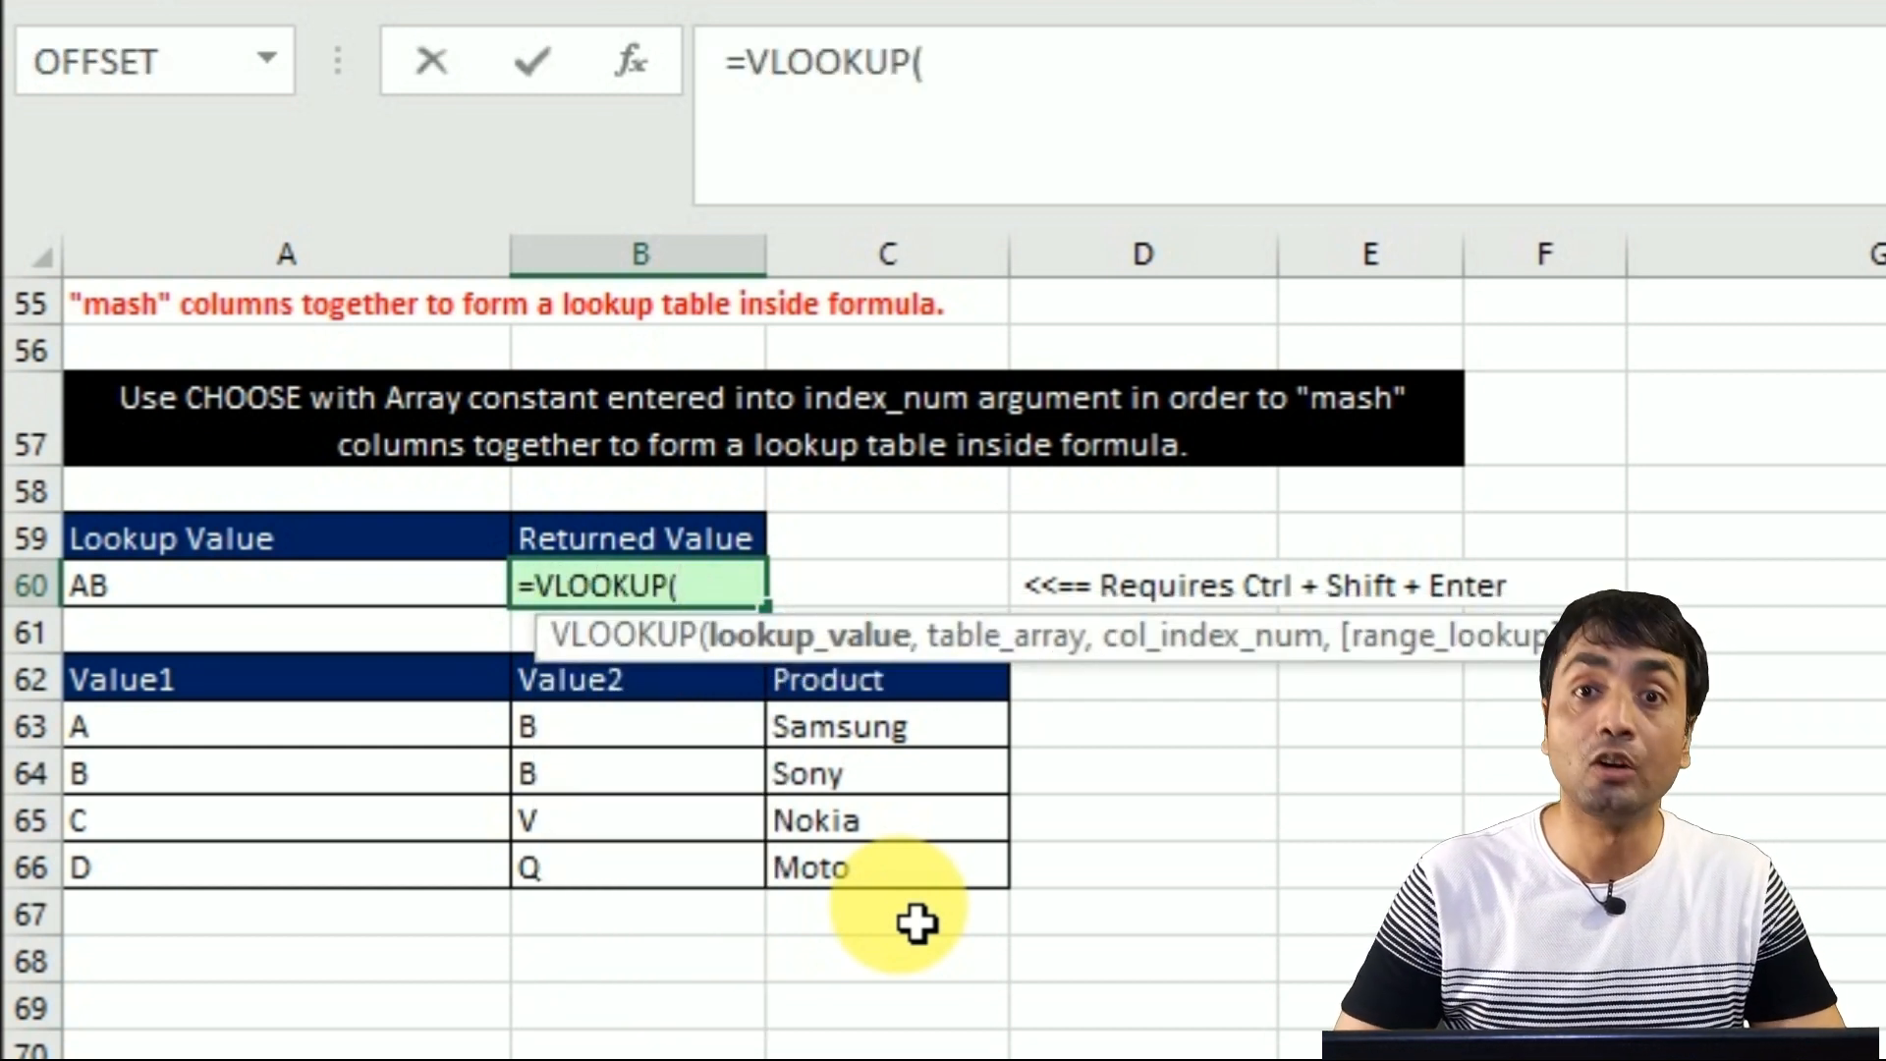
left_click(319, 609)
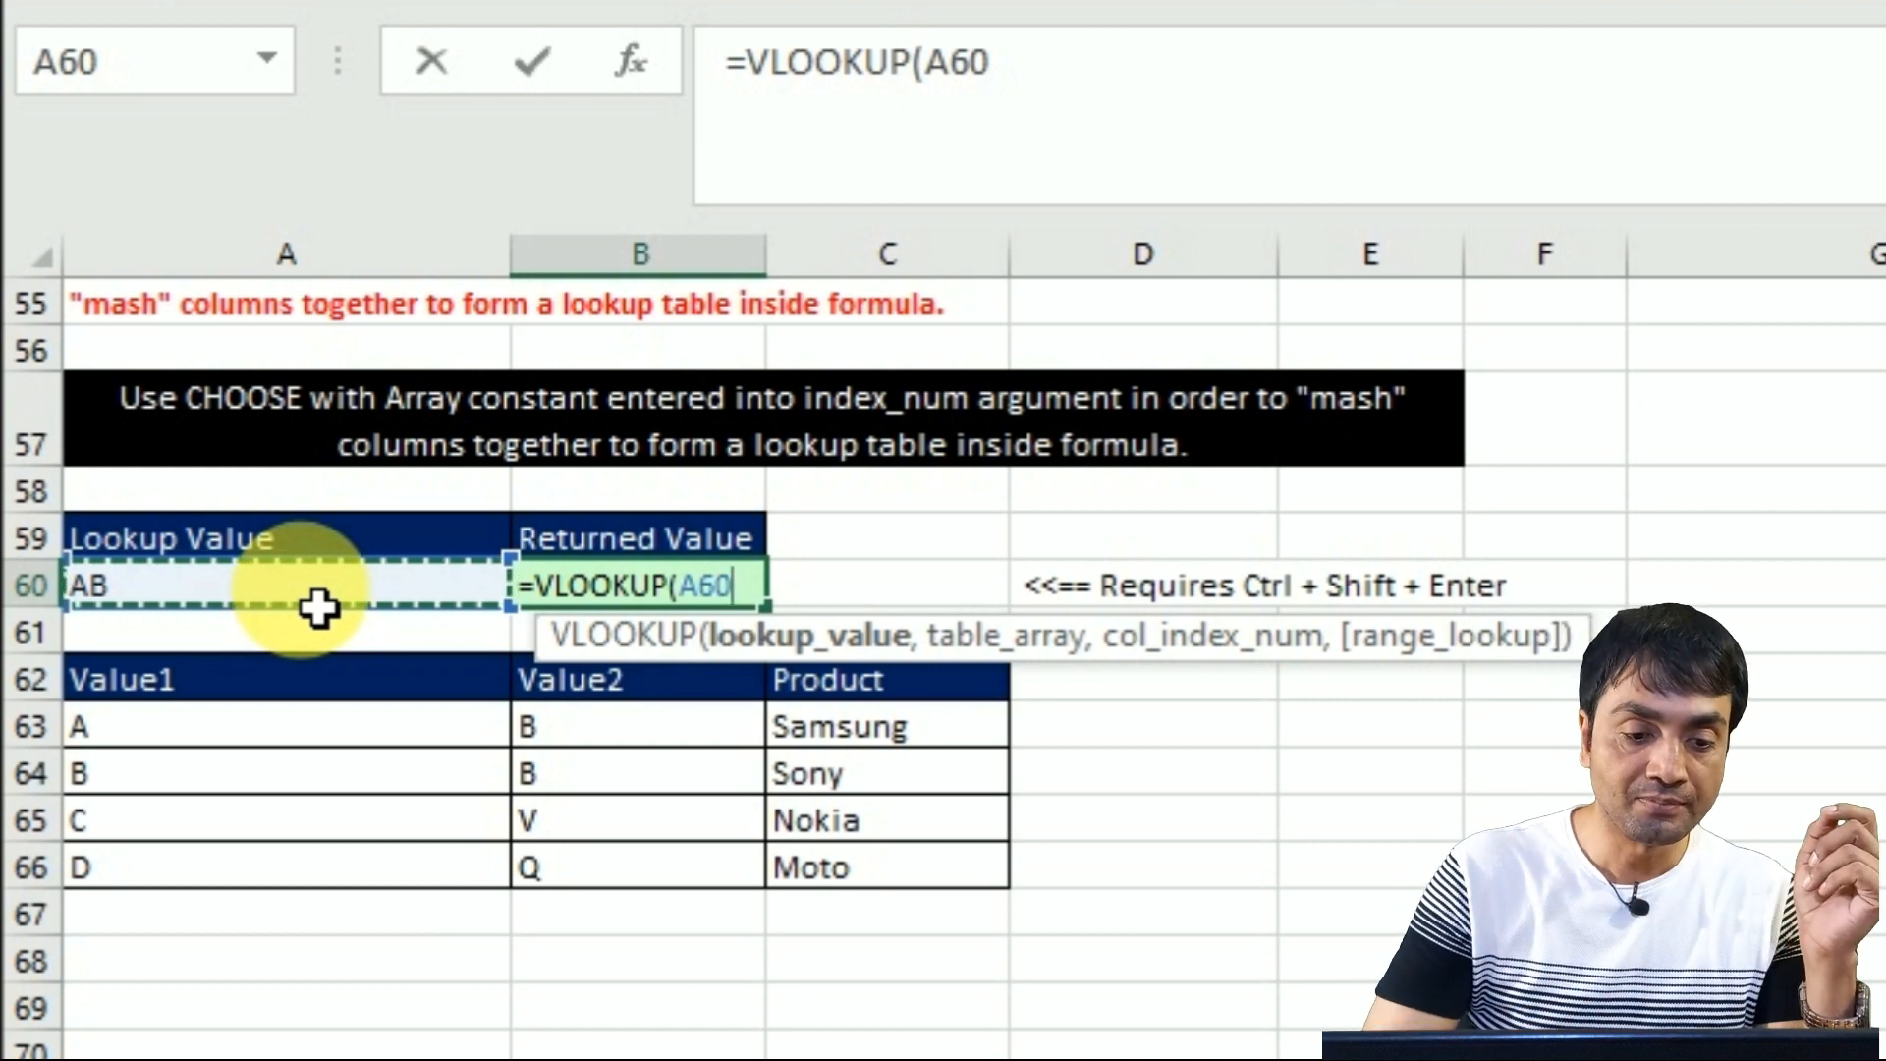
type(",")
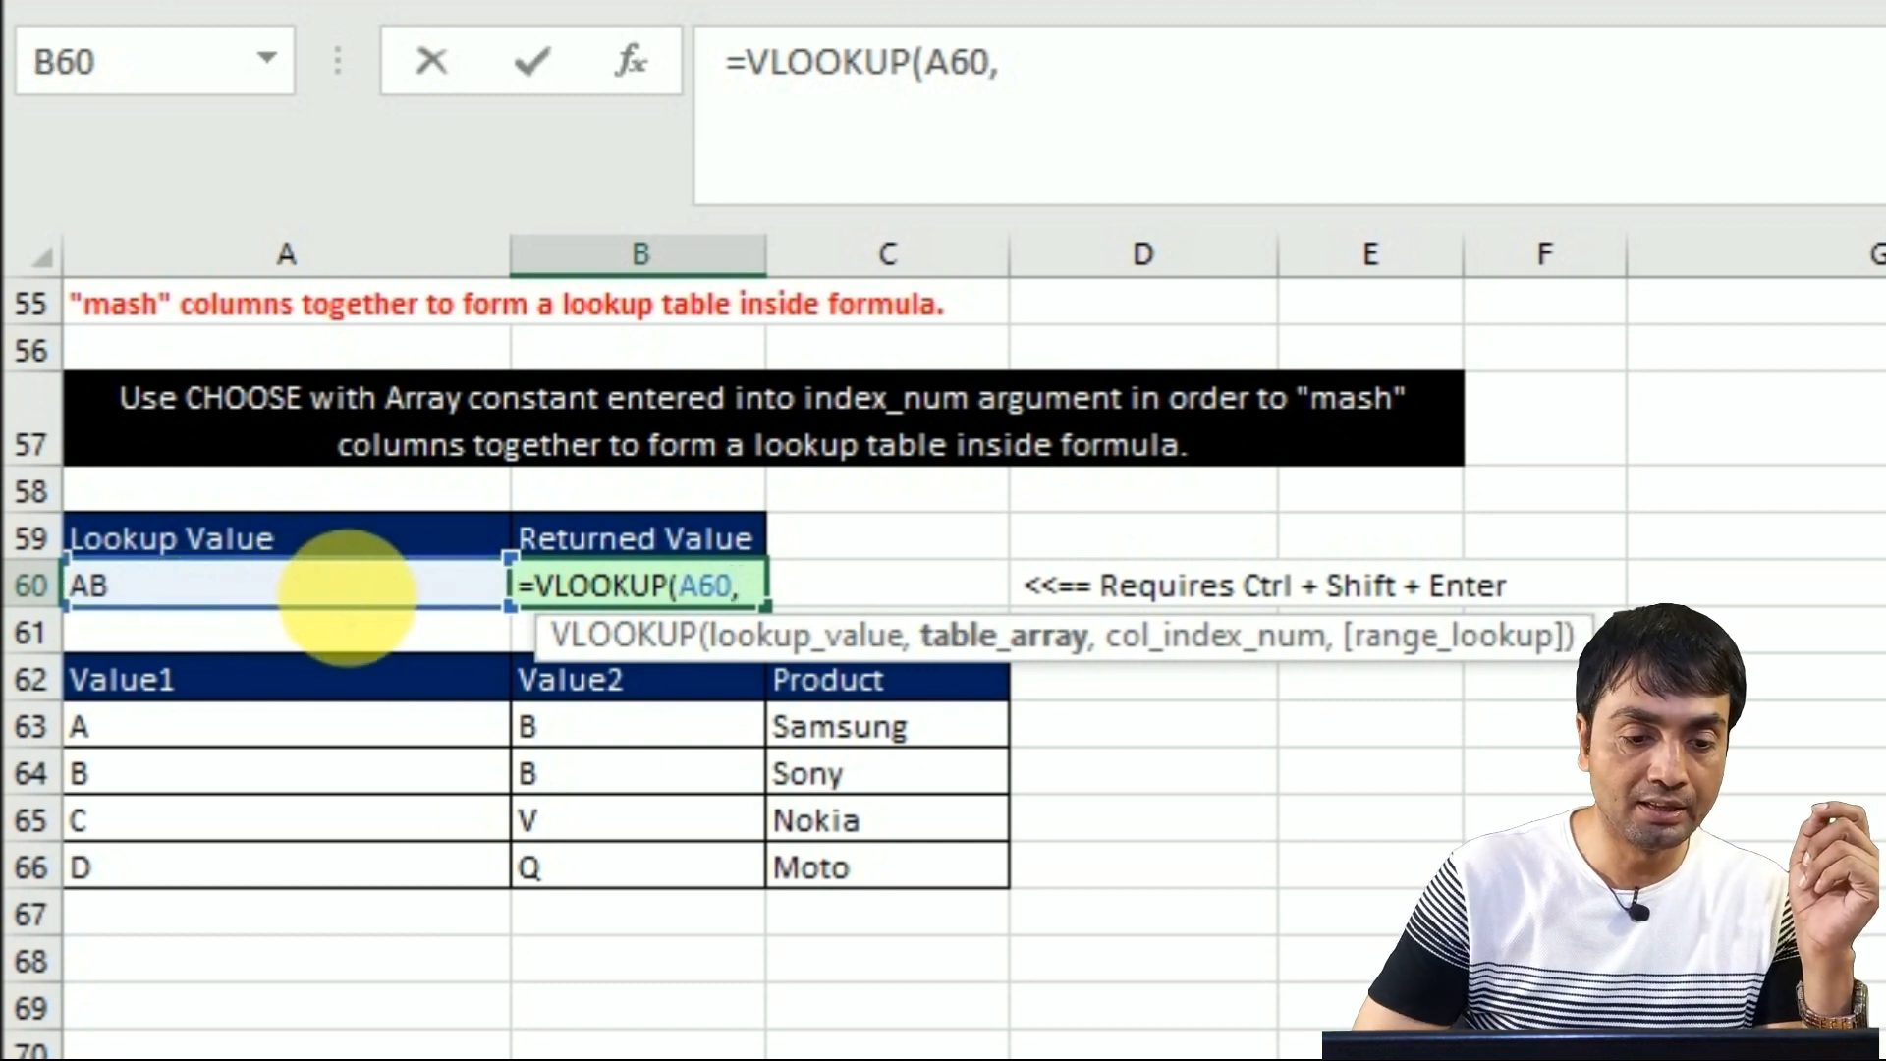
- Nest a CHOOSE function as the VLOOKUP table array, with the array constant {1,2} as its index number
type("ch")
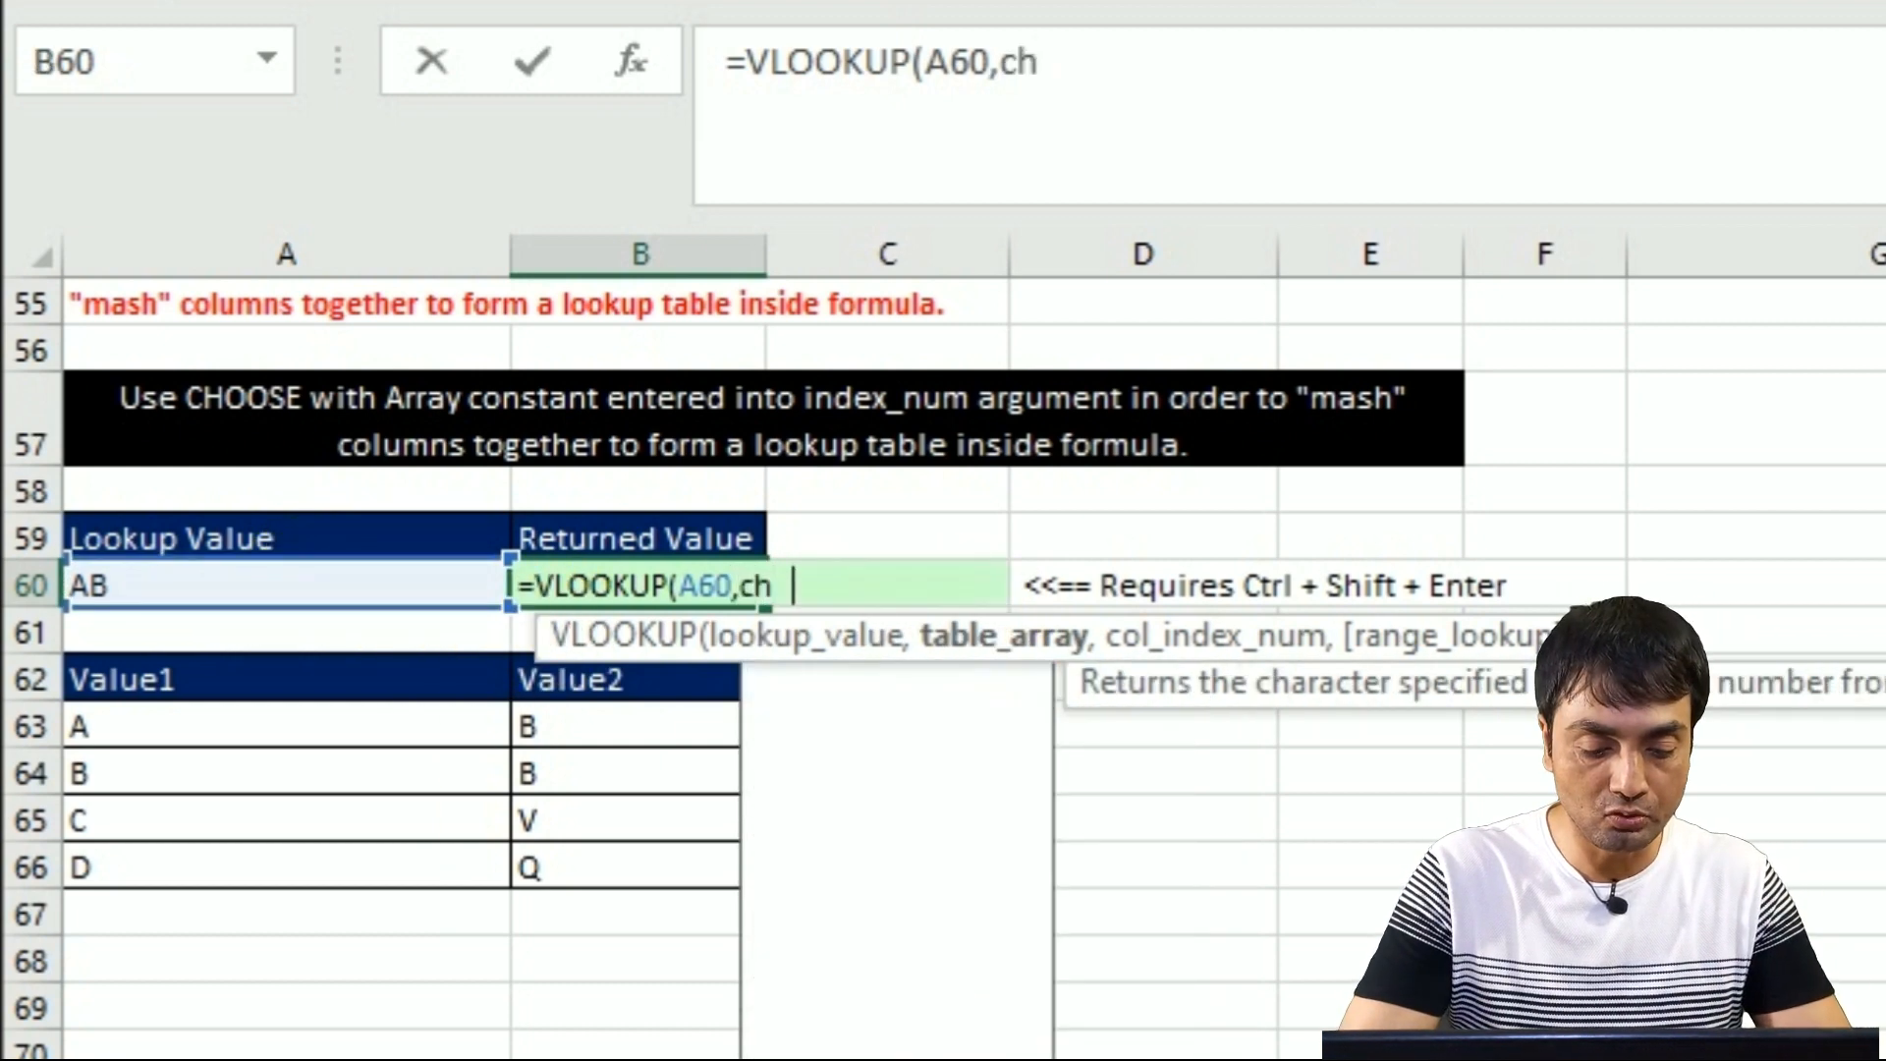
type("oos")
key("Tab")
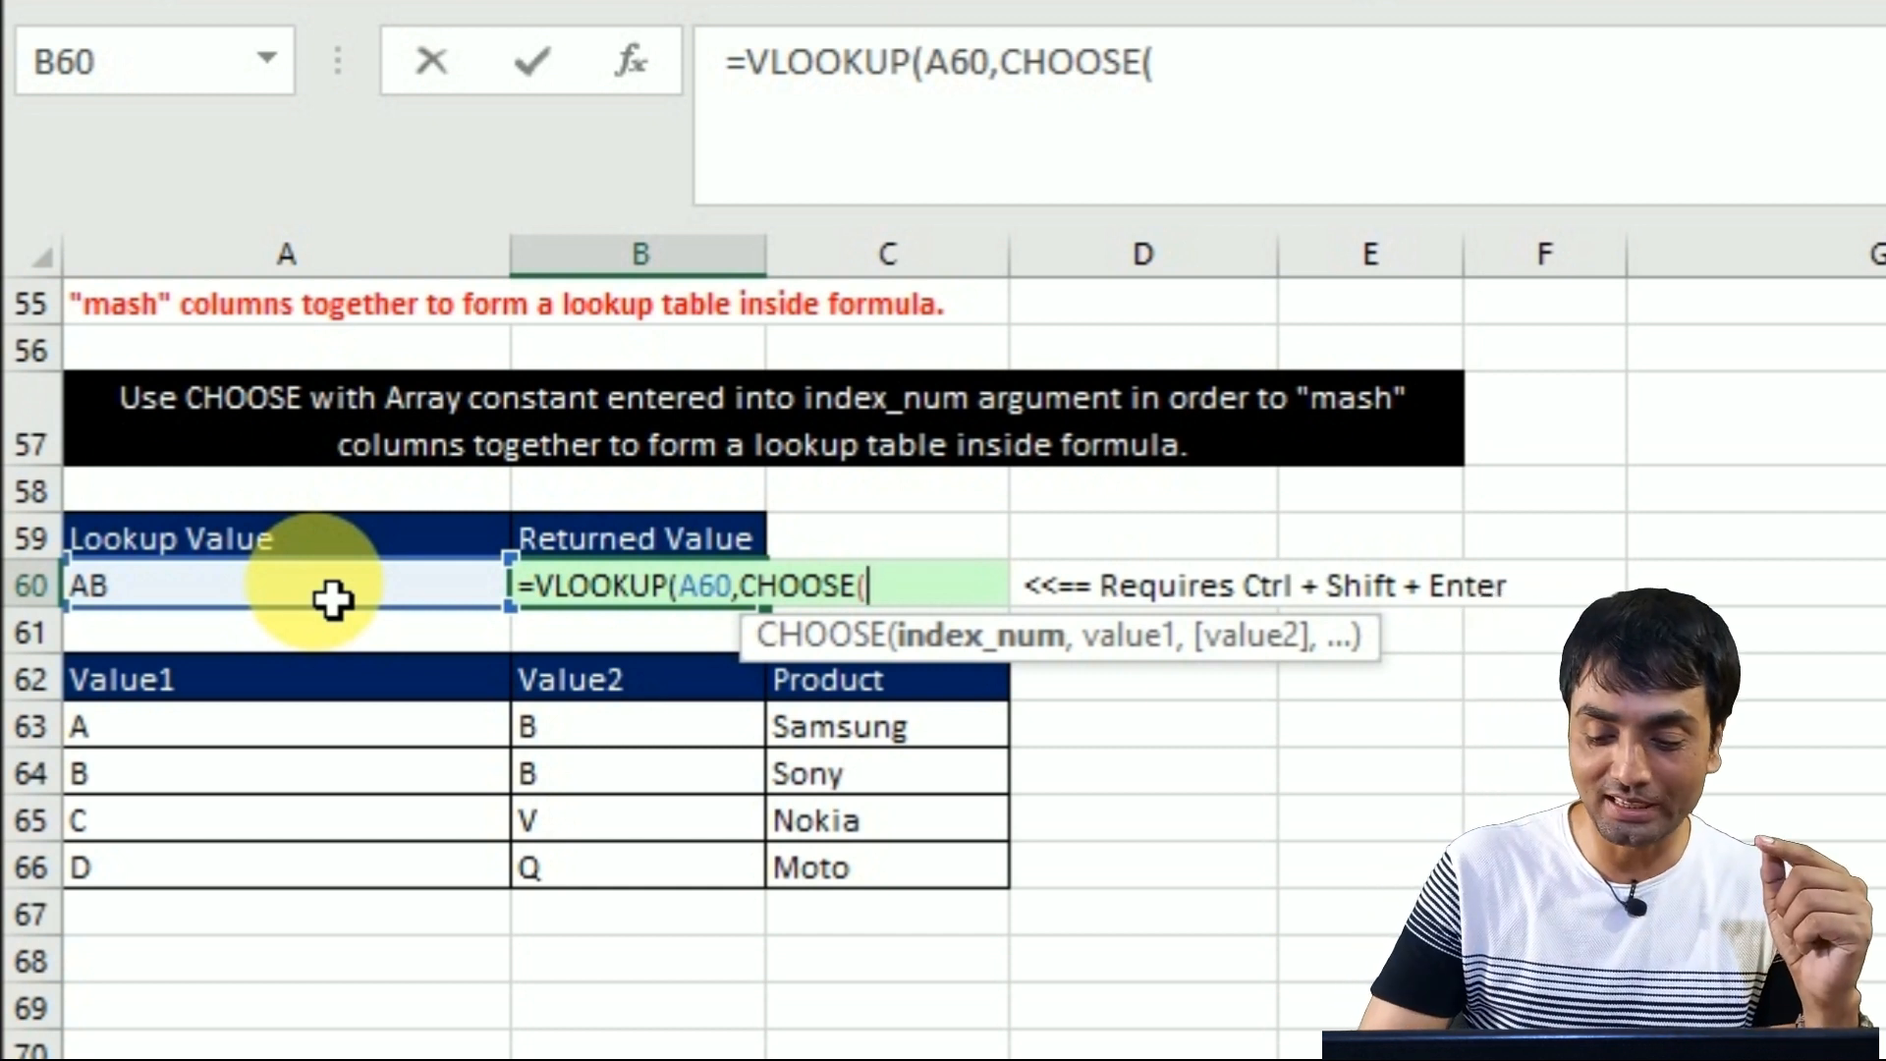
type("{1,2}")
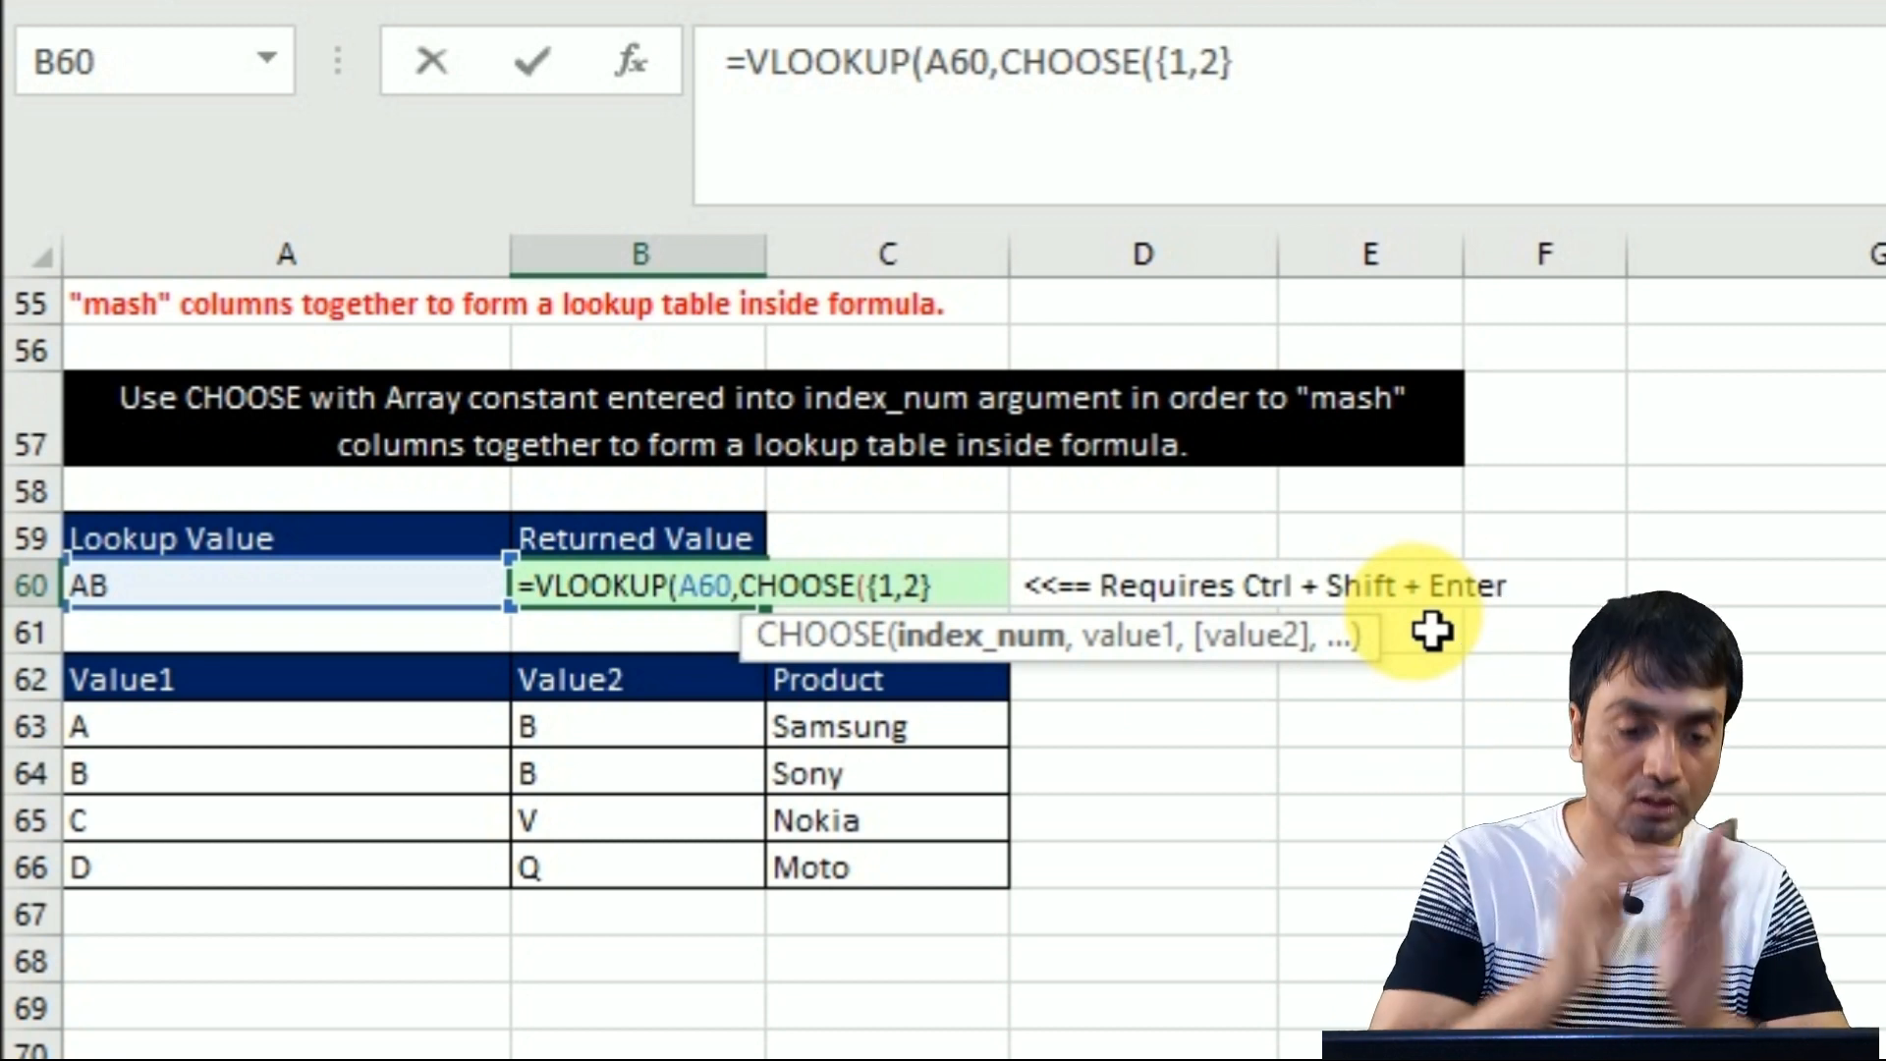
type(",")
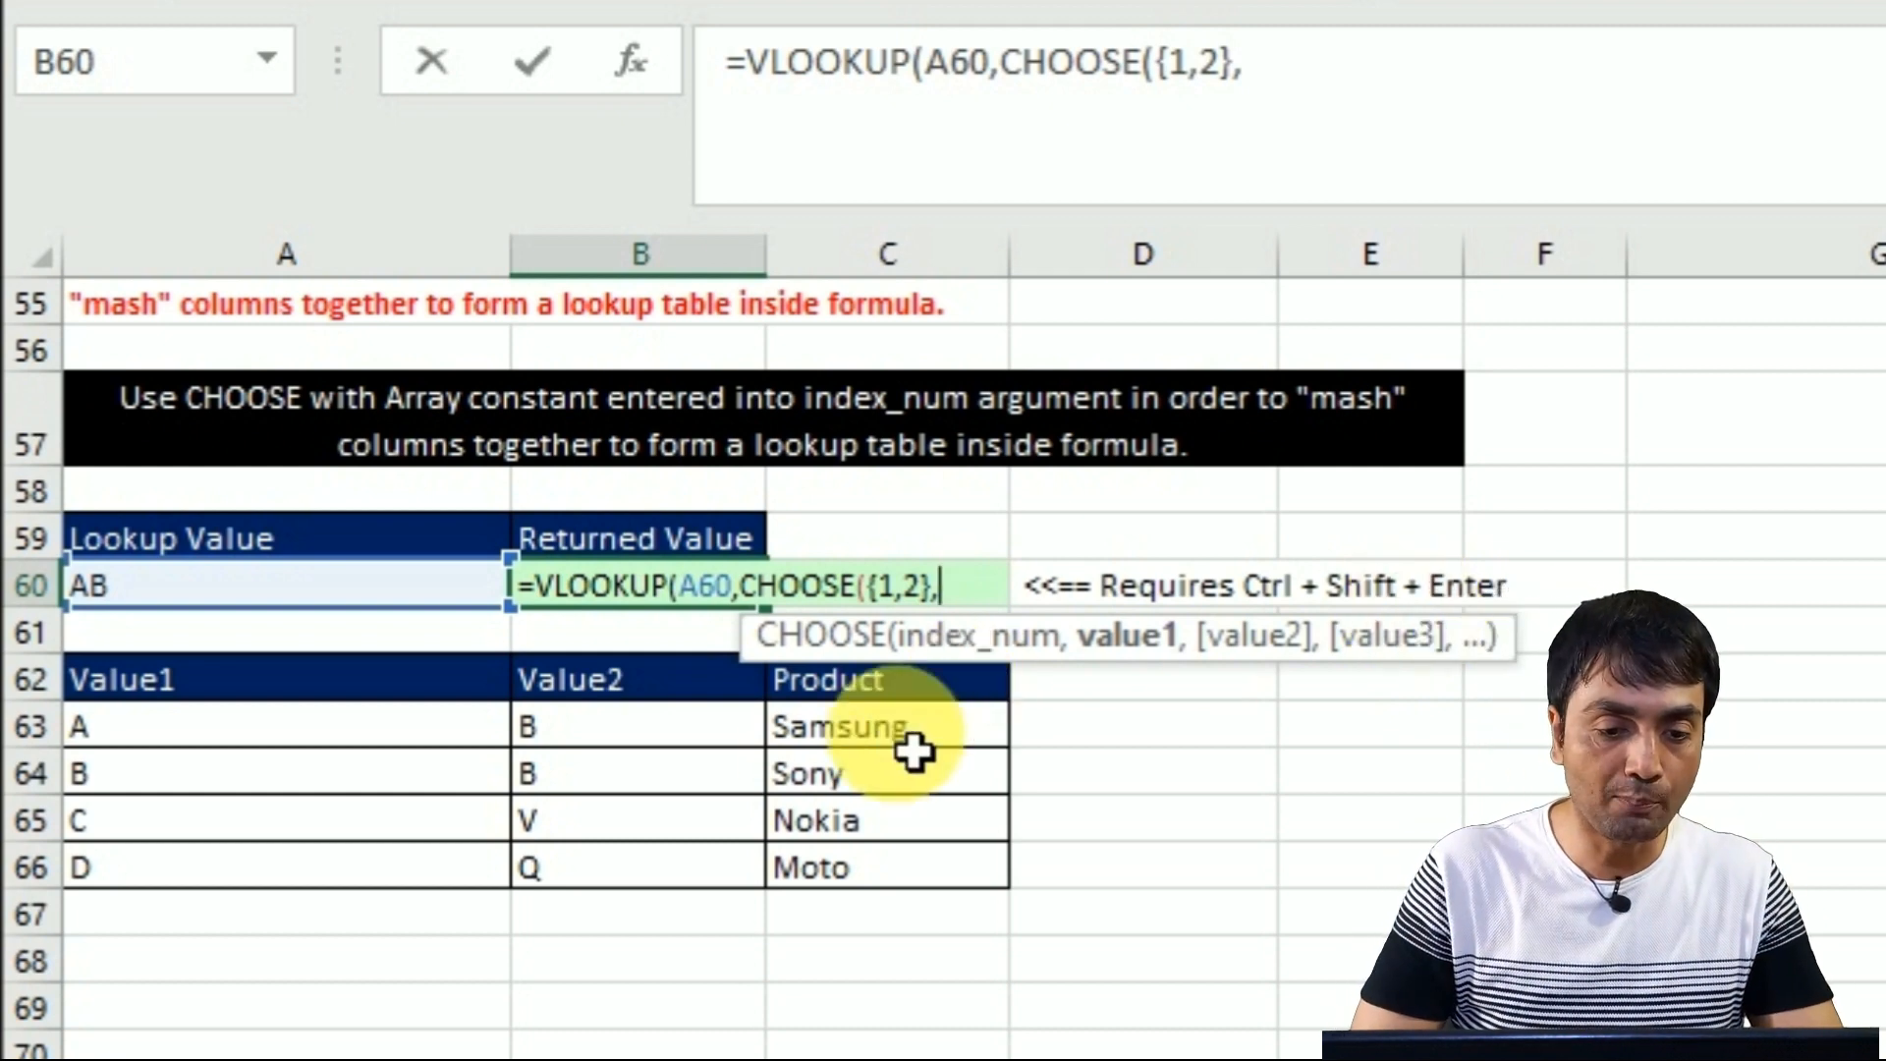
- Set the first CHOOSE value to the joined Value1 and Value2 columns with absolute references, $A$63:$A$66&$B$63:$B$66
left_click_drag(176, 746, 177, 864)
key("F4")
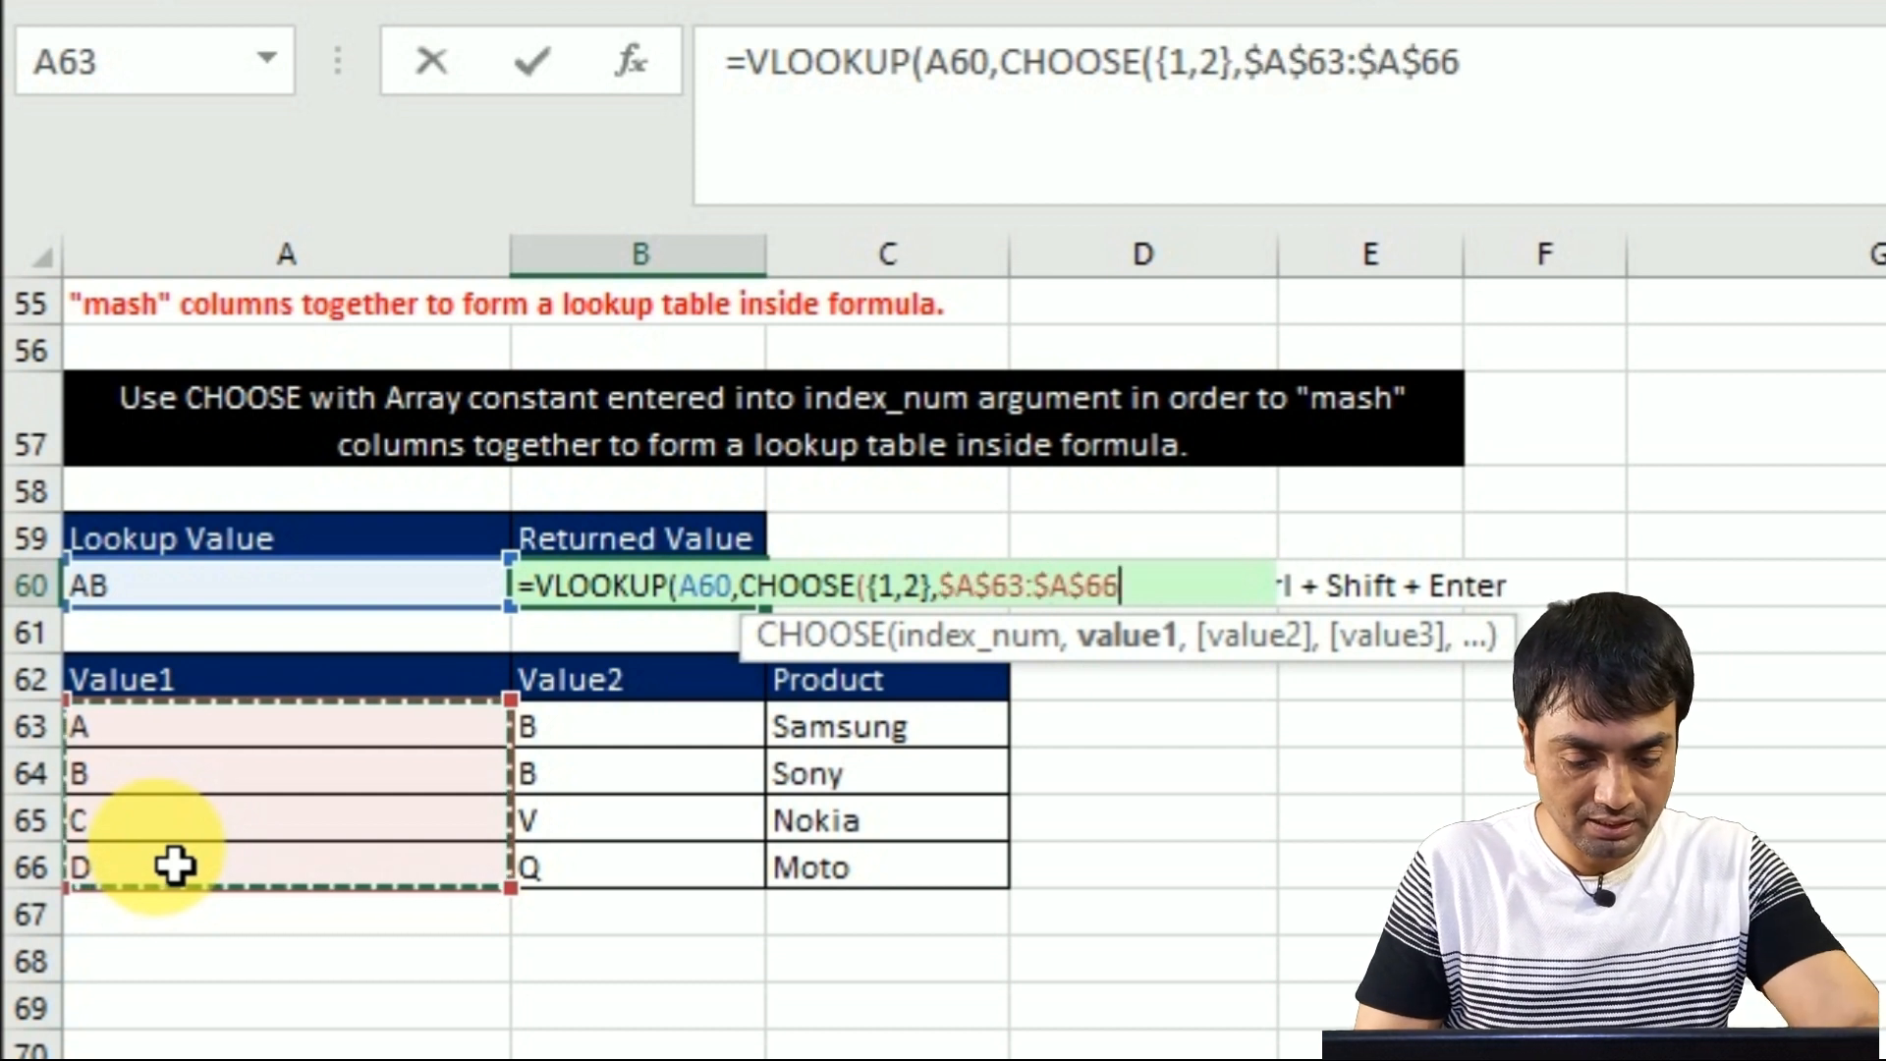
type("&")
left_click_drag(598, 734, 603, 874)
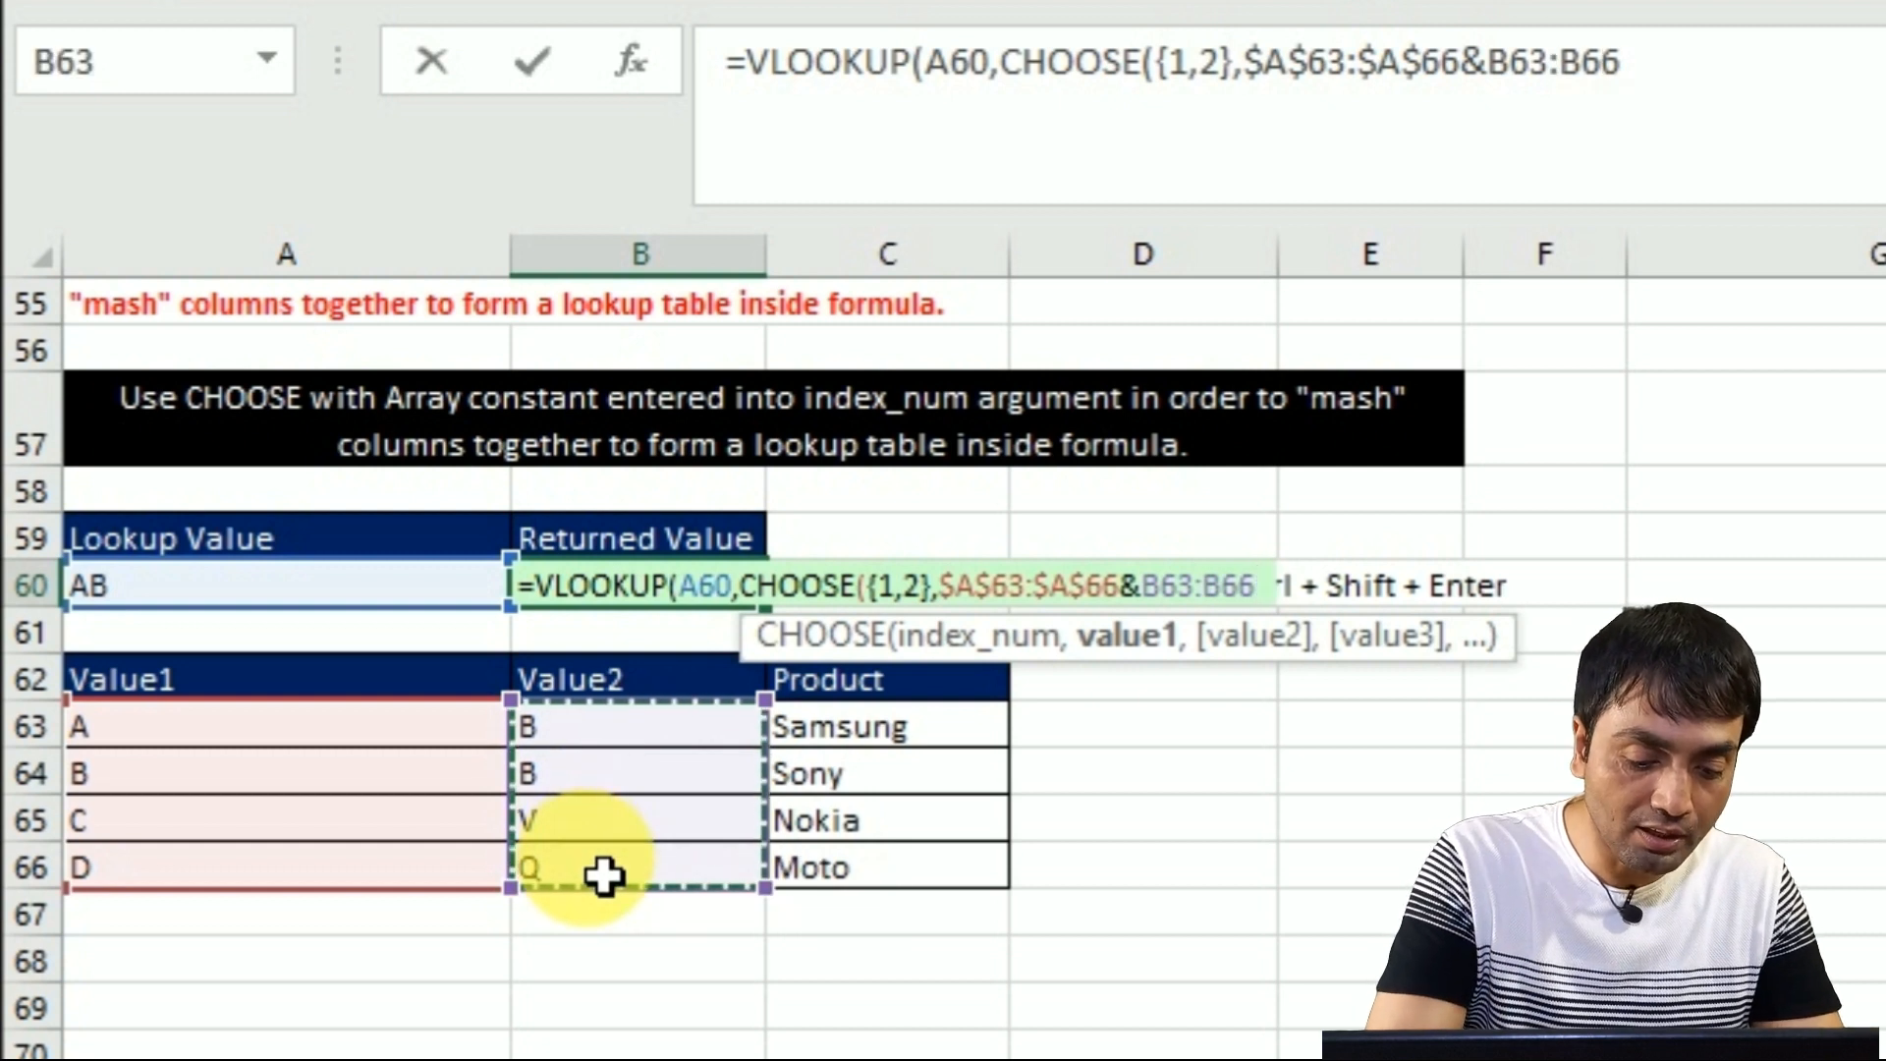
key("F4")
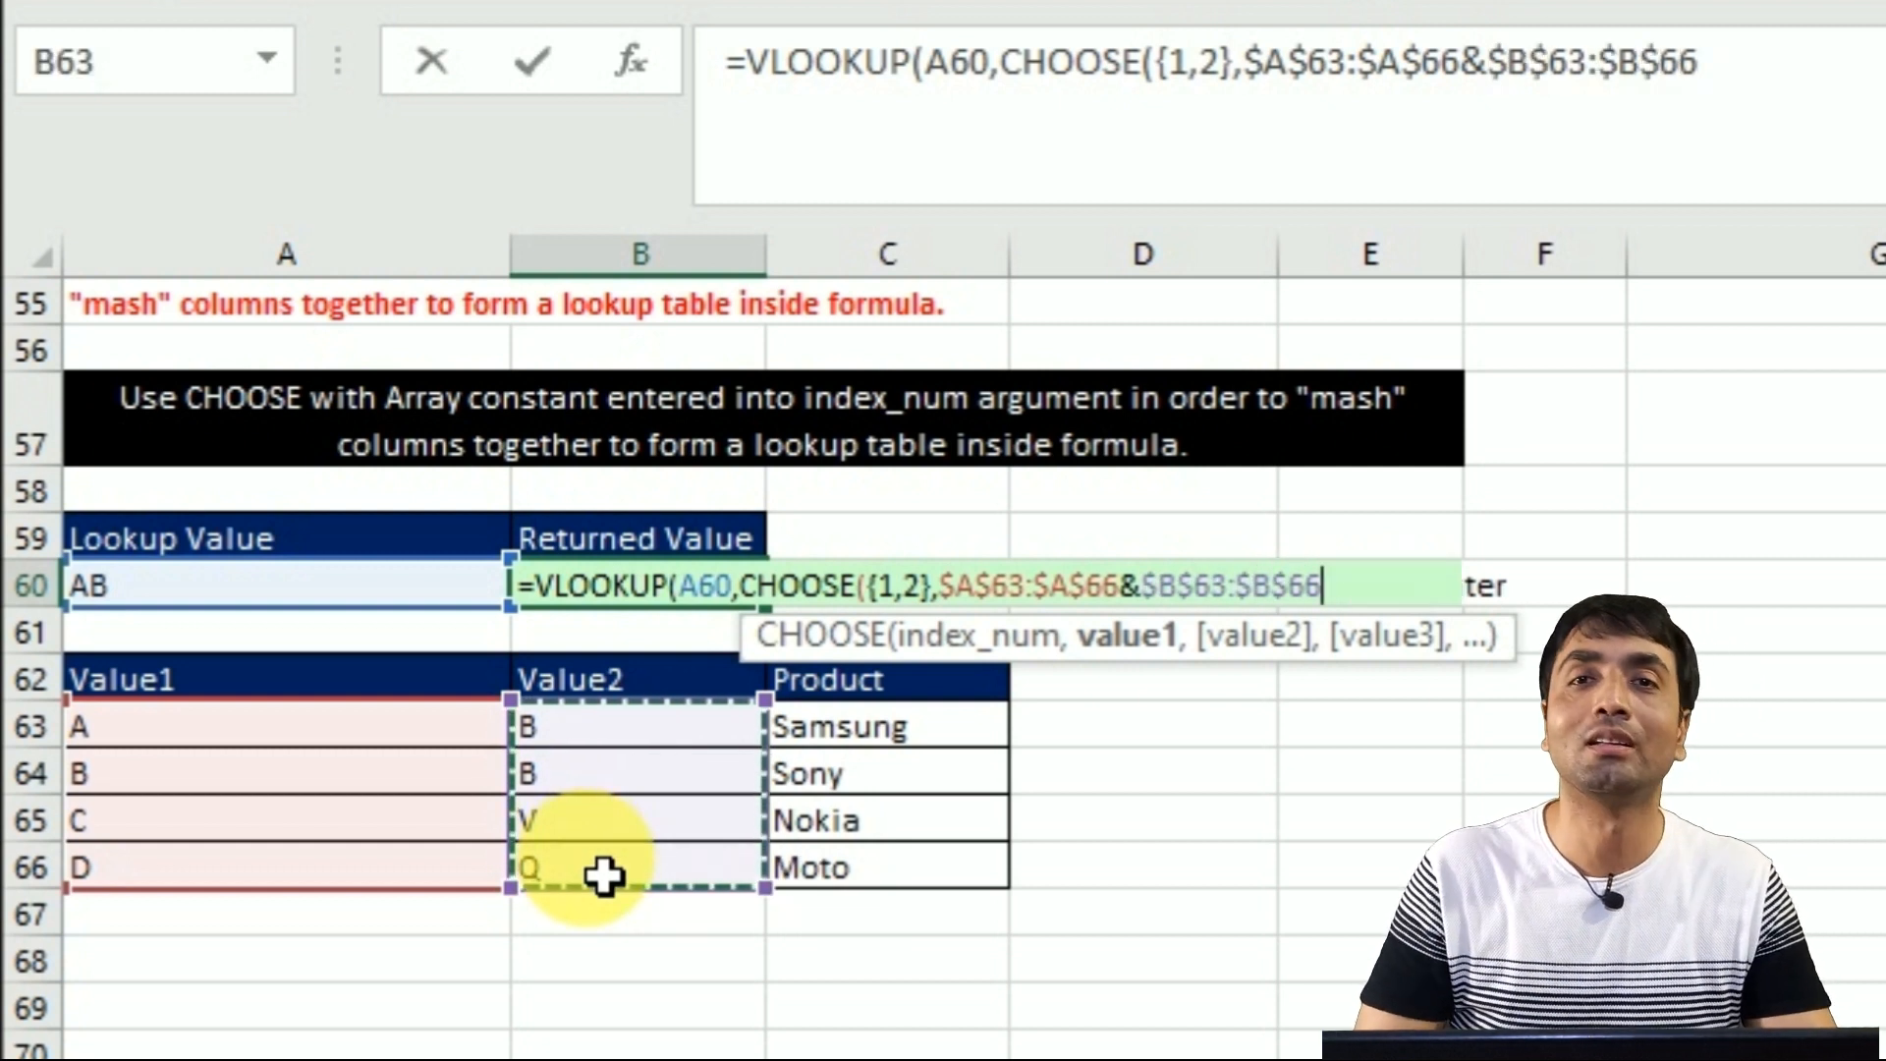
- Evaluate the joined ranges $A$63:$A$66&$B$63:$B$66 inside the formula to inspect the array, and restore the references
left_click(1122, 635)
left_click(969, 601)
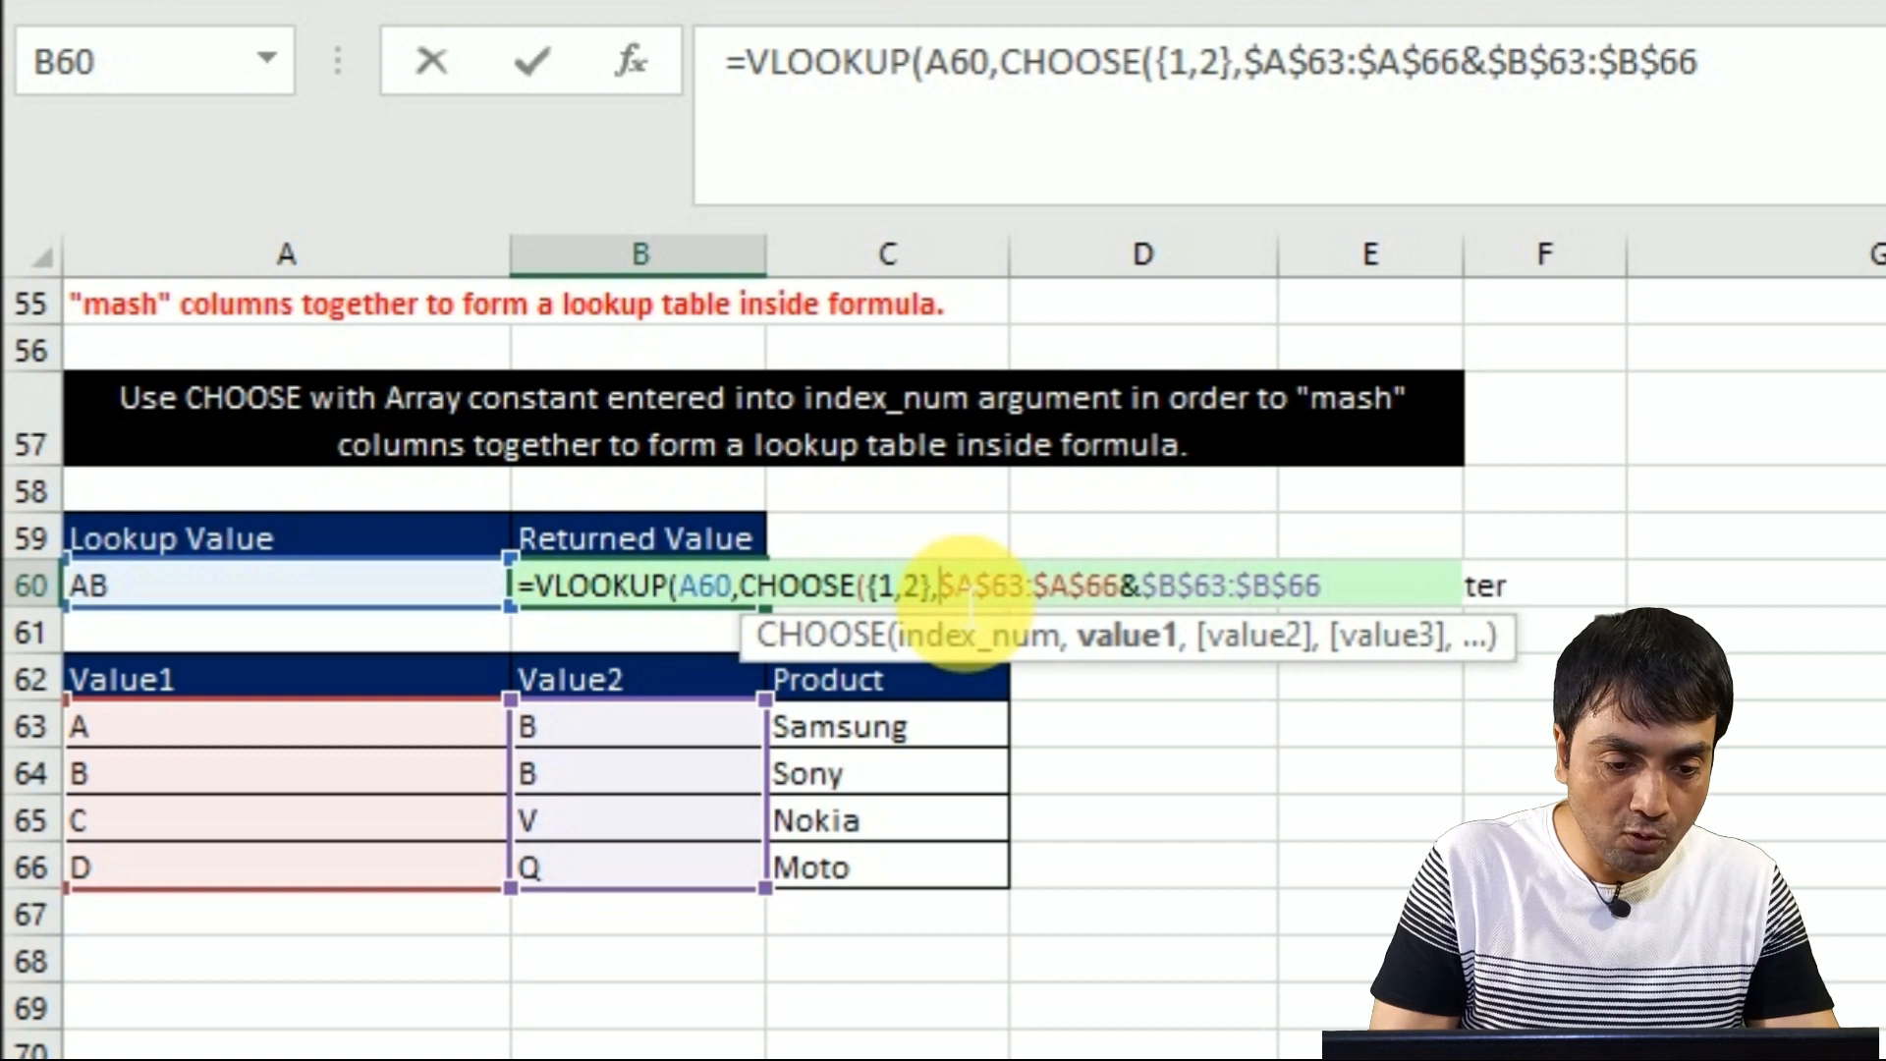
left_click_drag(940, 589, 1356, 594)
key("F9")
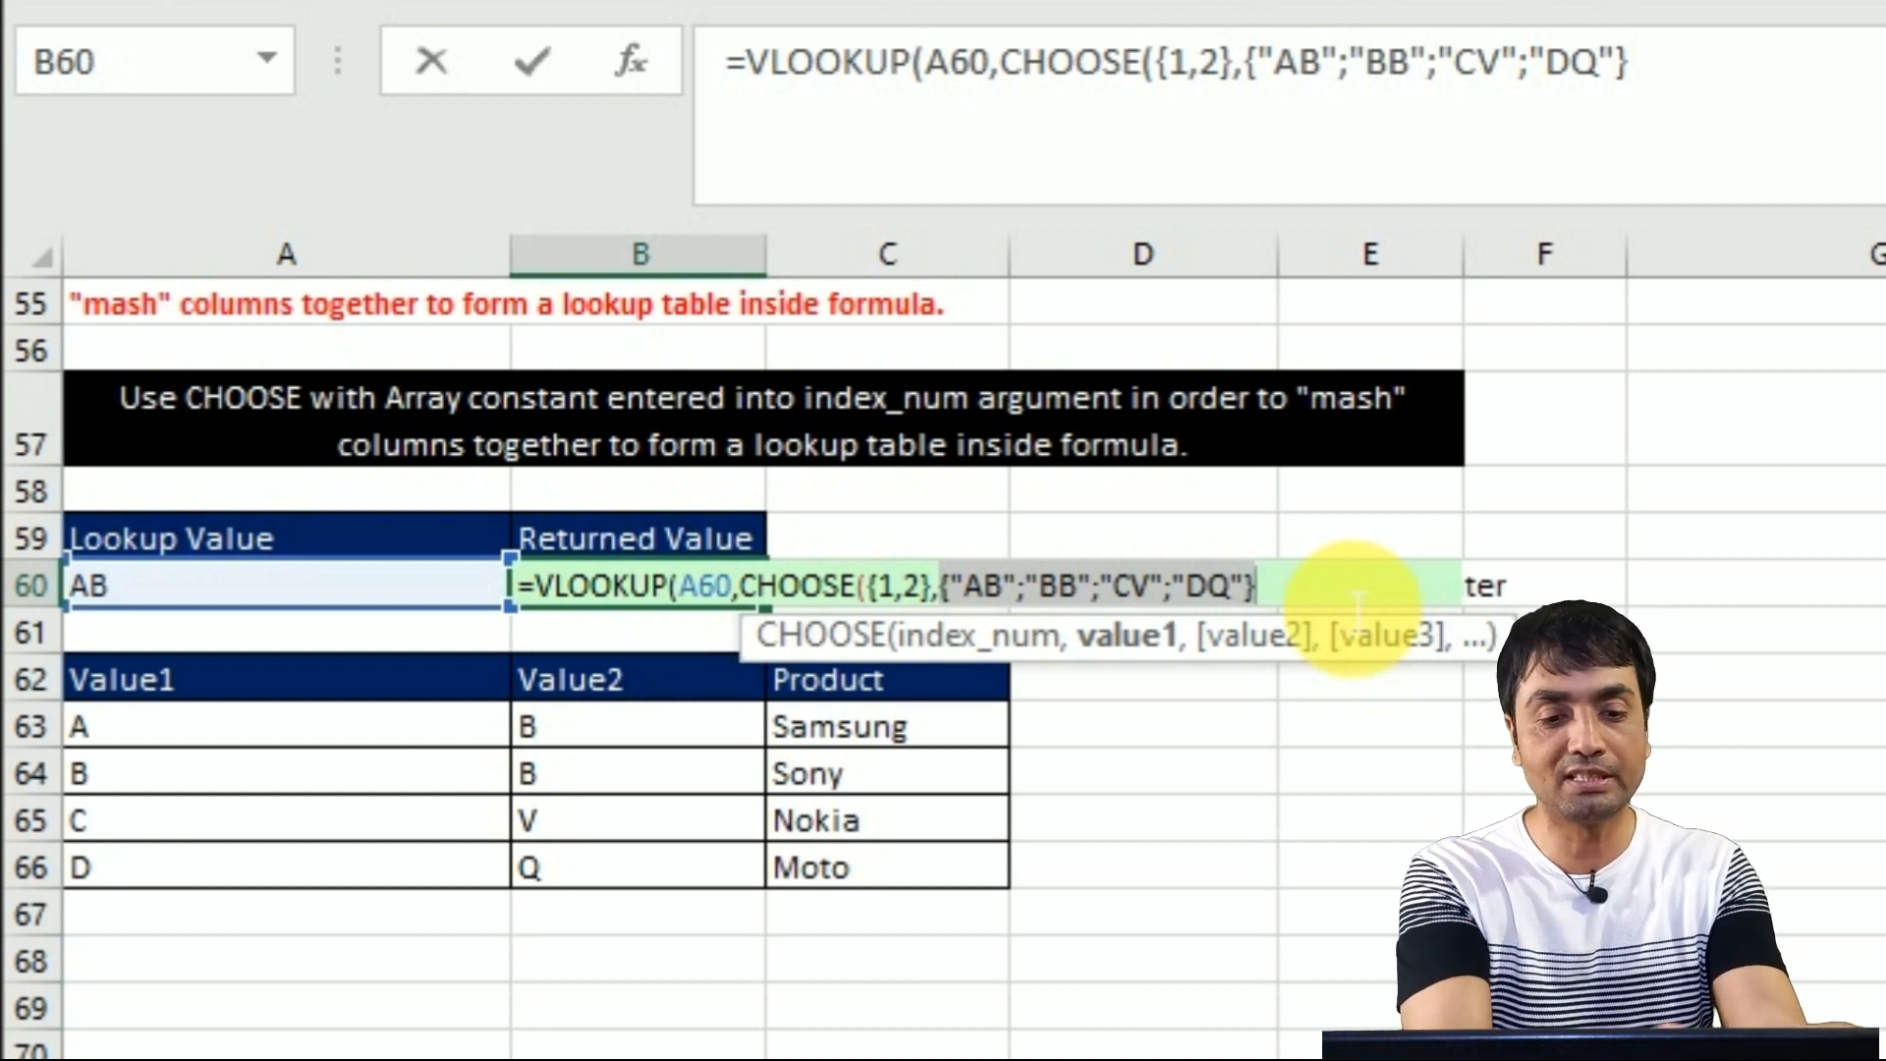
key("ctrl+z")
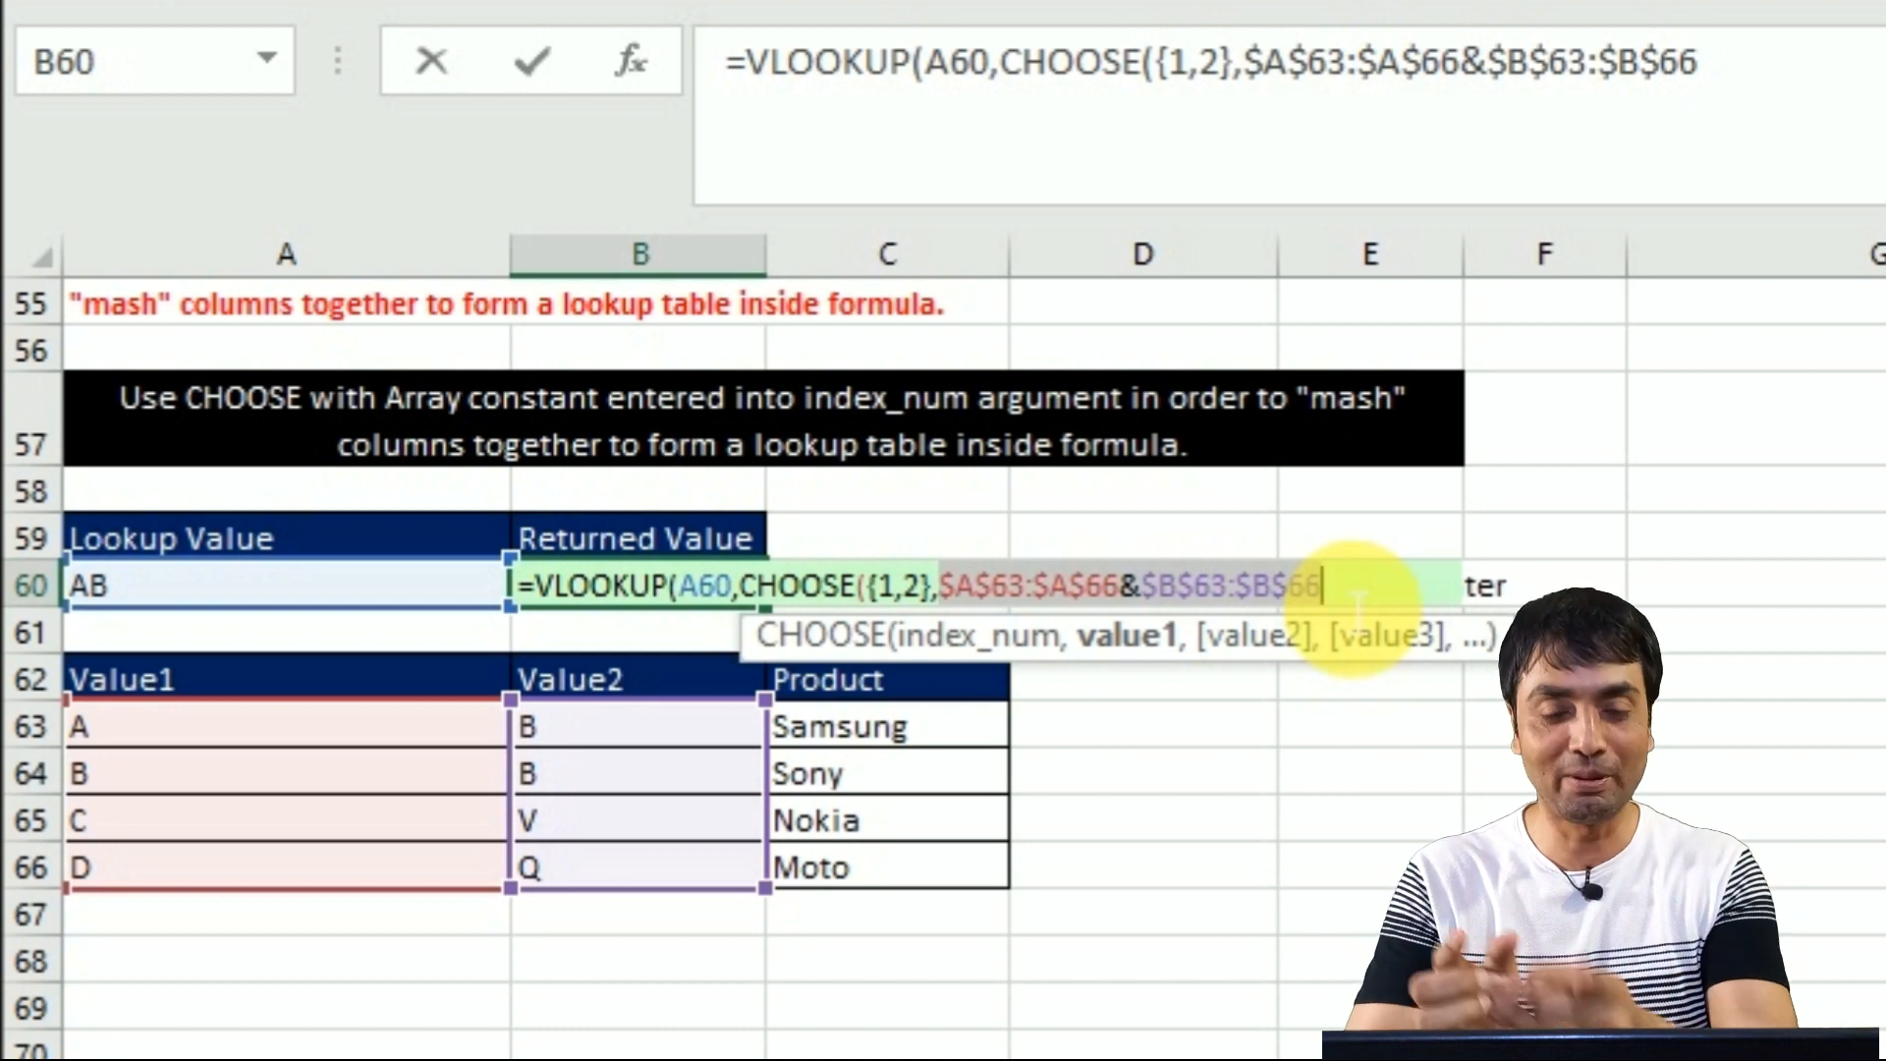
left_click(1369, 602)
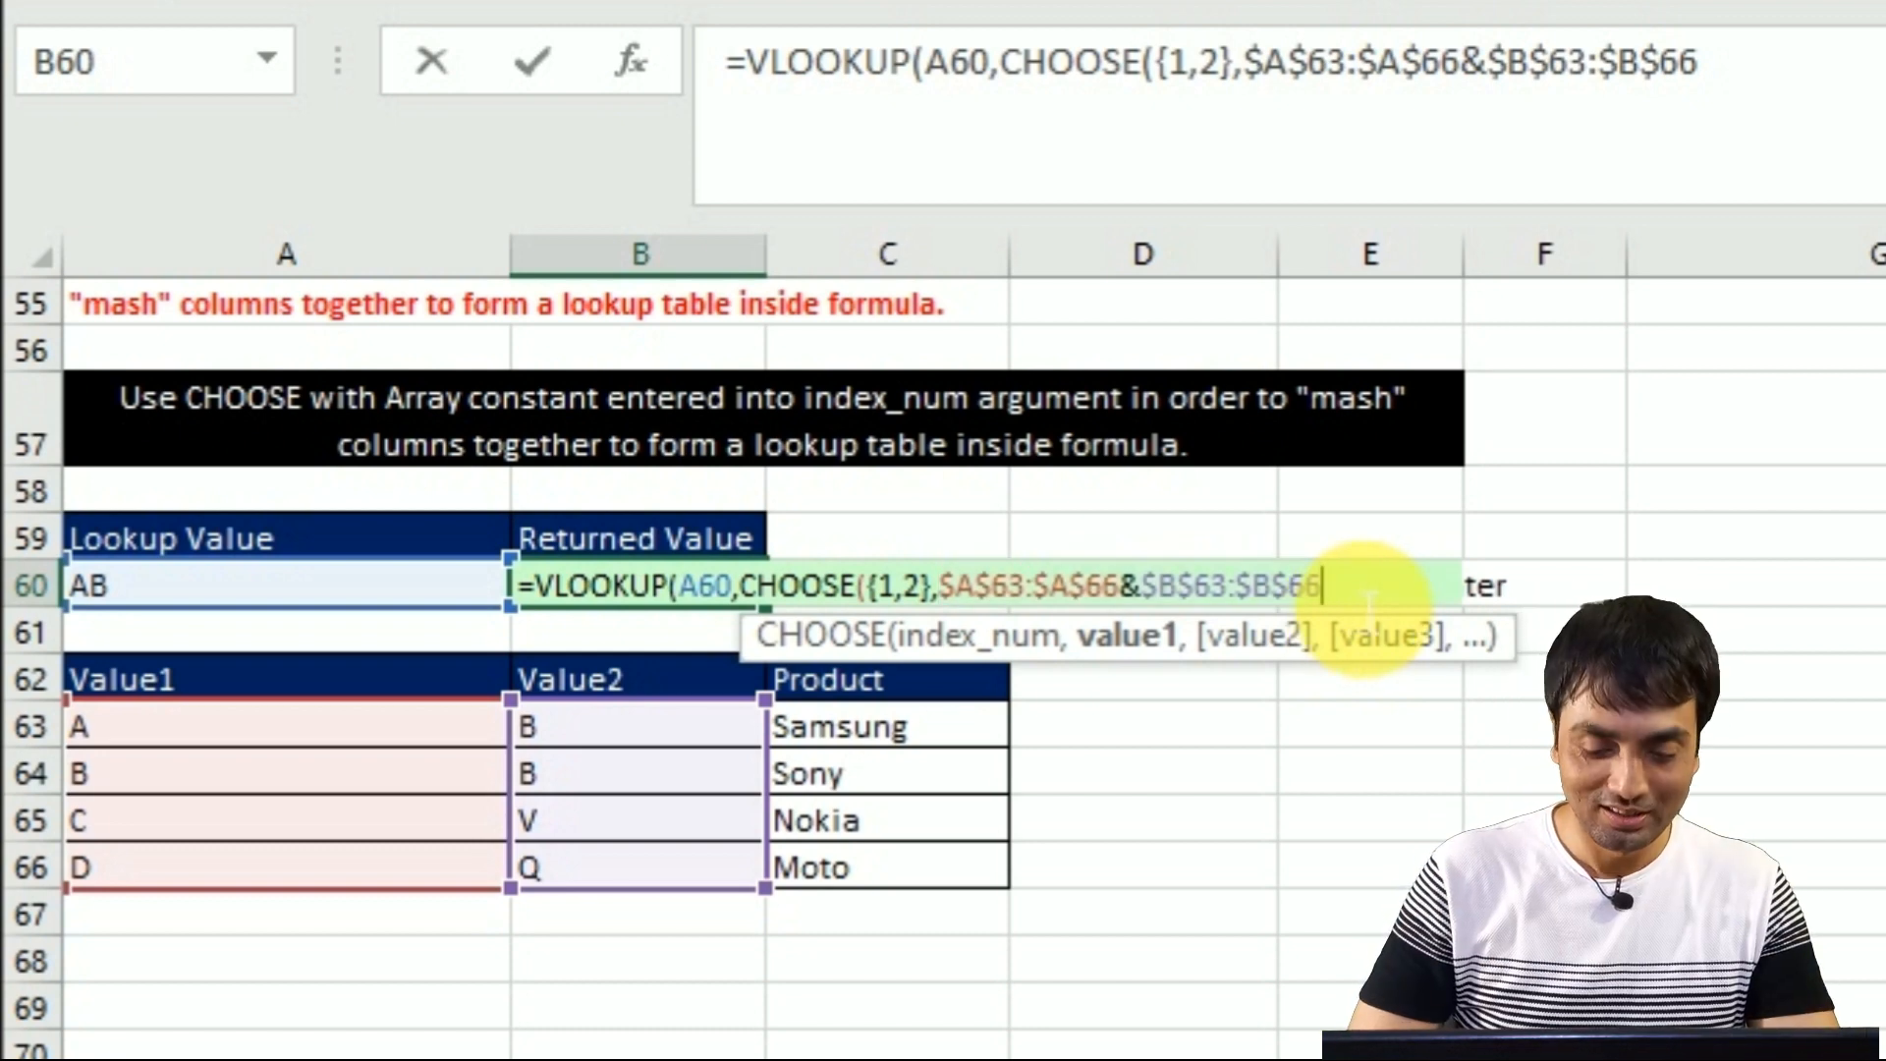
- Add the Product range C63:C66 as the second CHOOSE value and close the CHOOSE function
type(",")
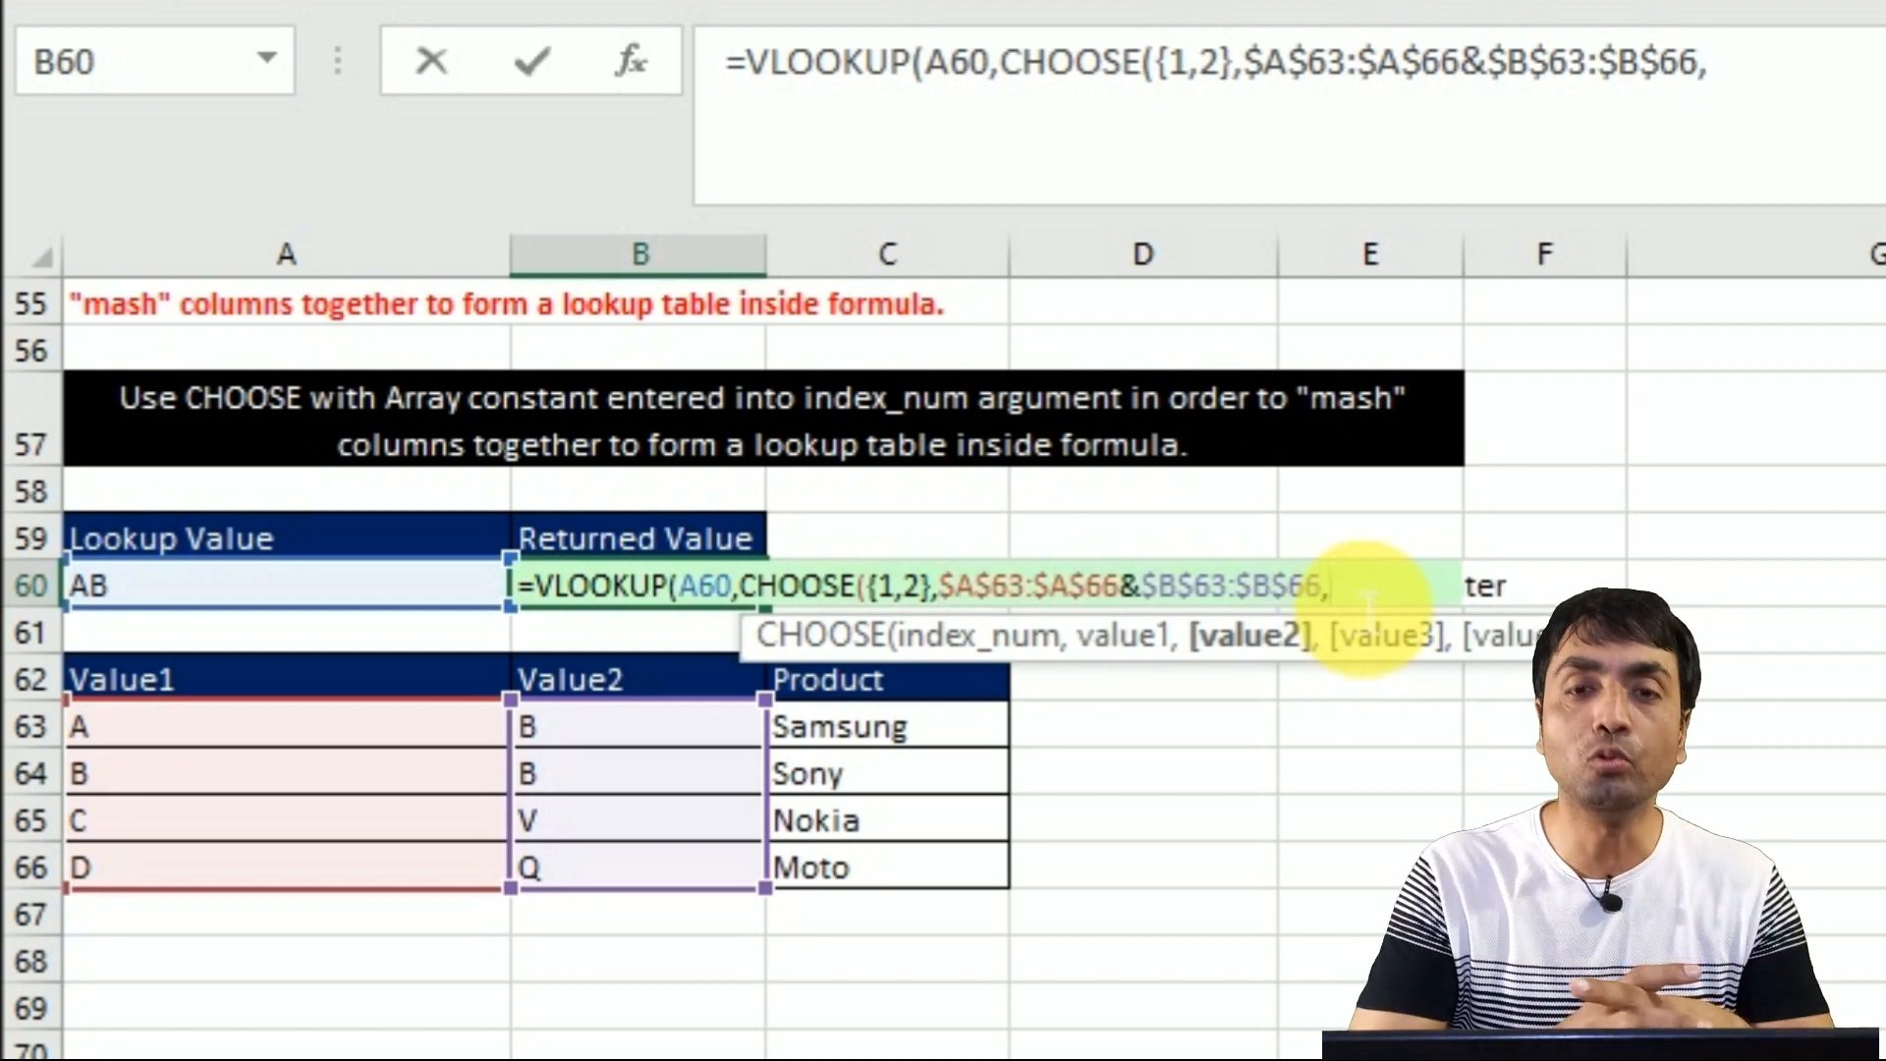
left_click_drag(889, 752, 880, 876)
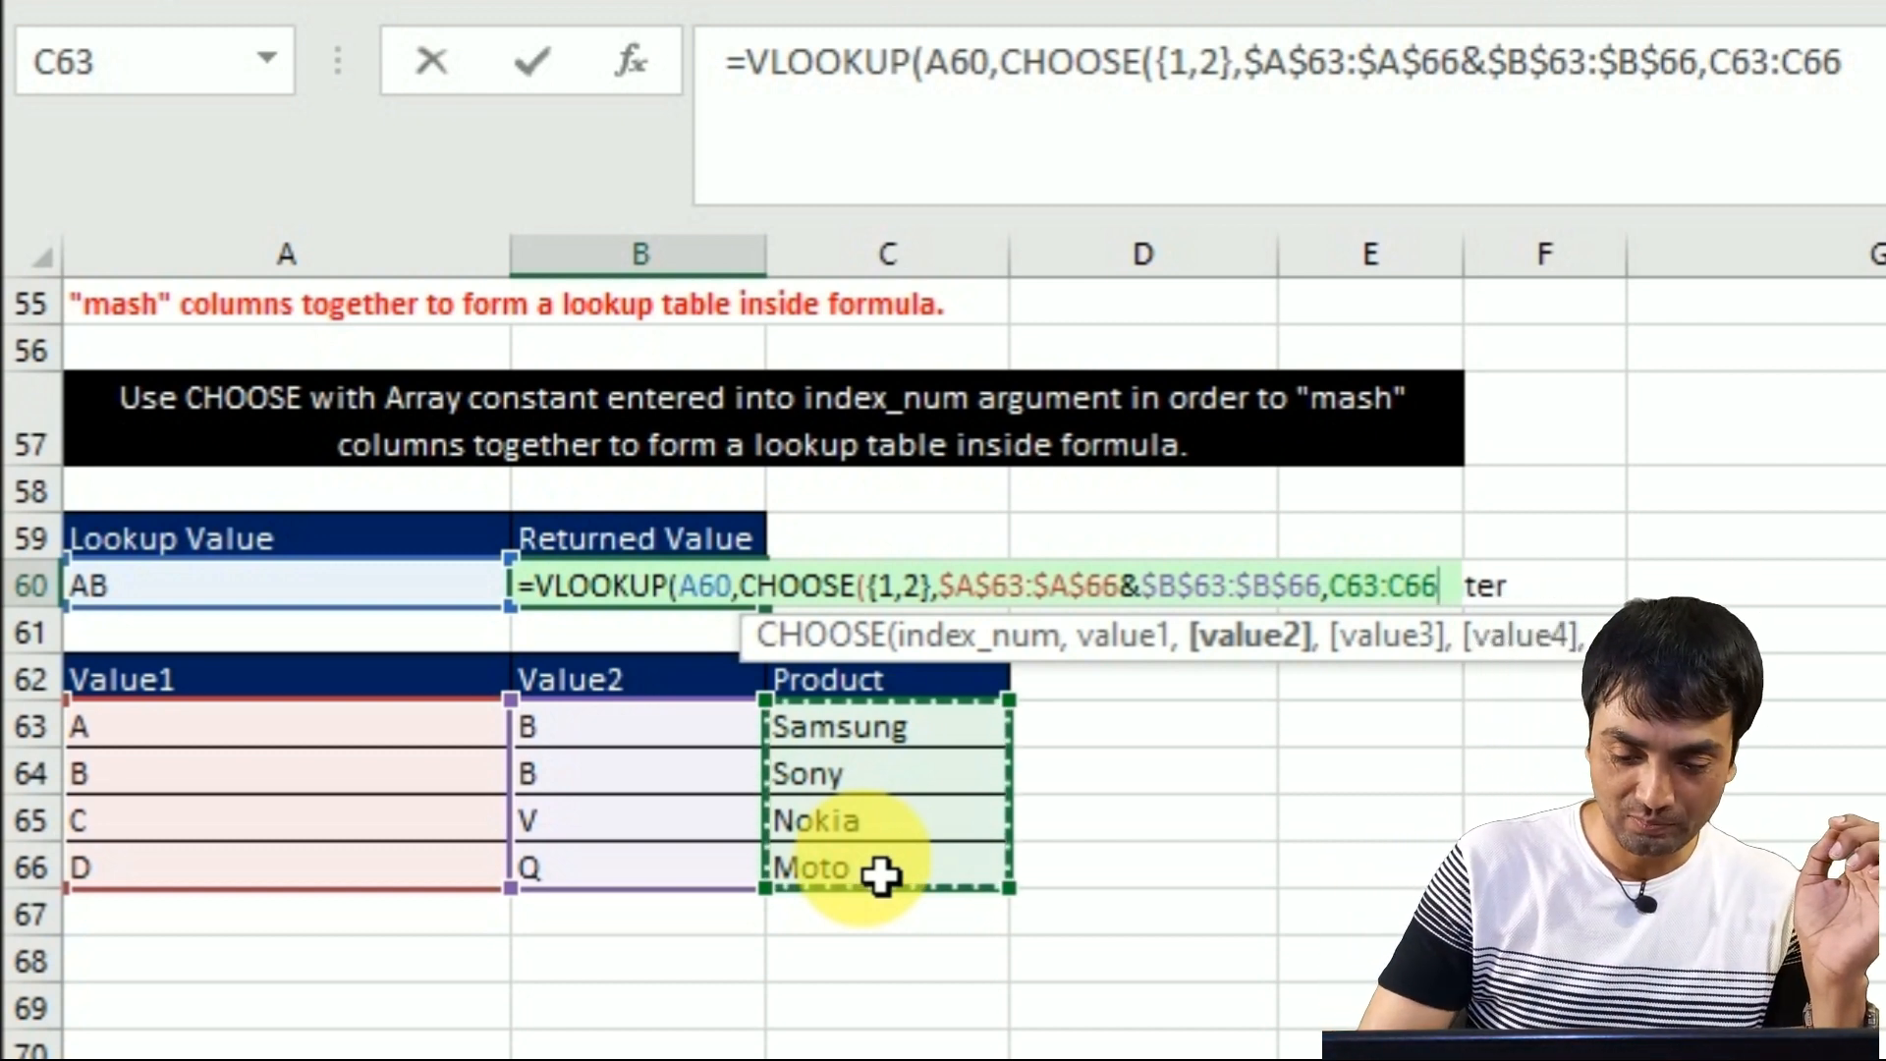
type(")")
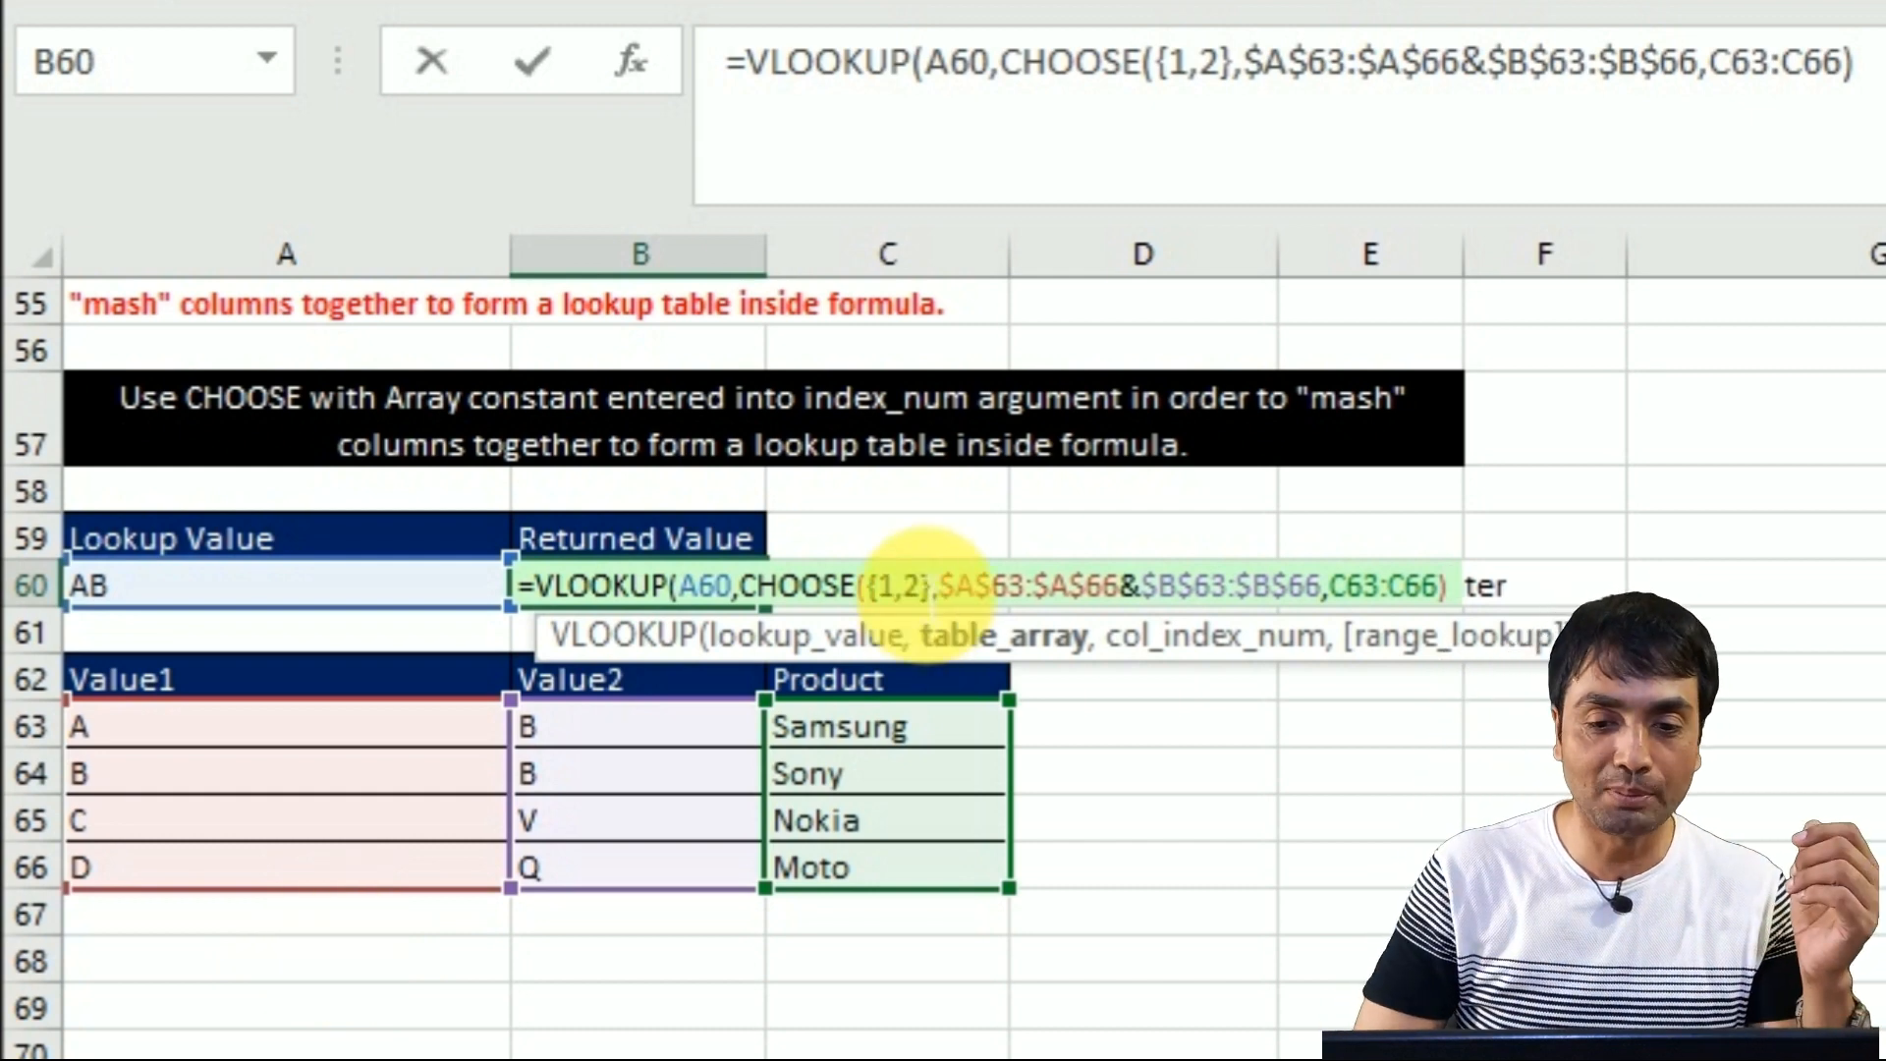
- Complete the VLOOKUP in B60 with column 2 and exact match 0, and enter it as an array formula
left_click(1861, 64)
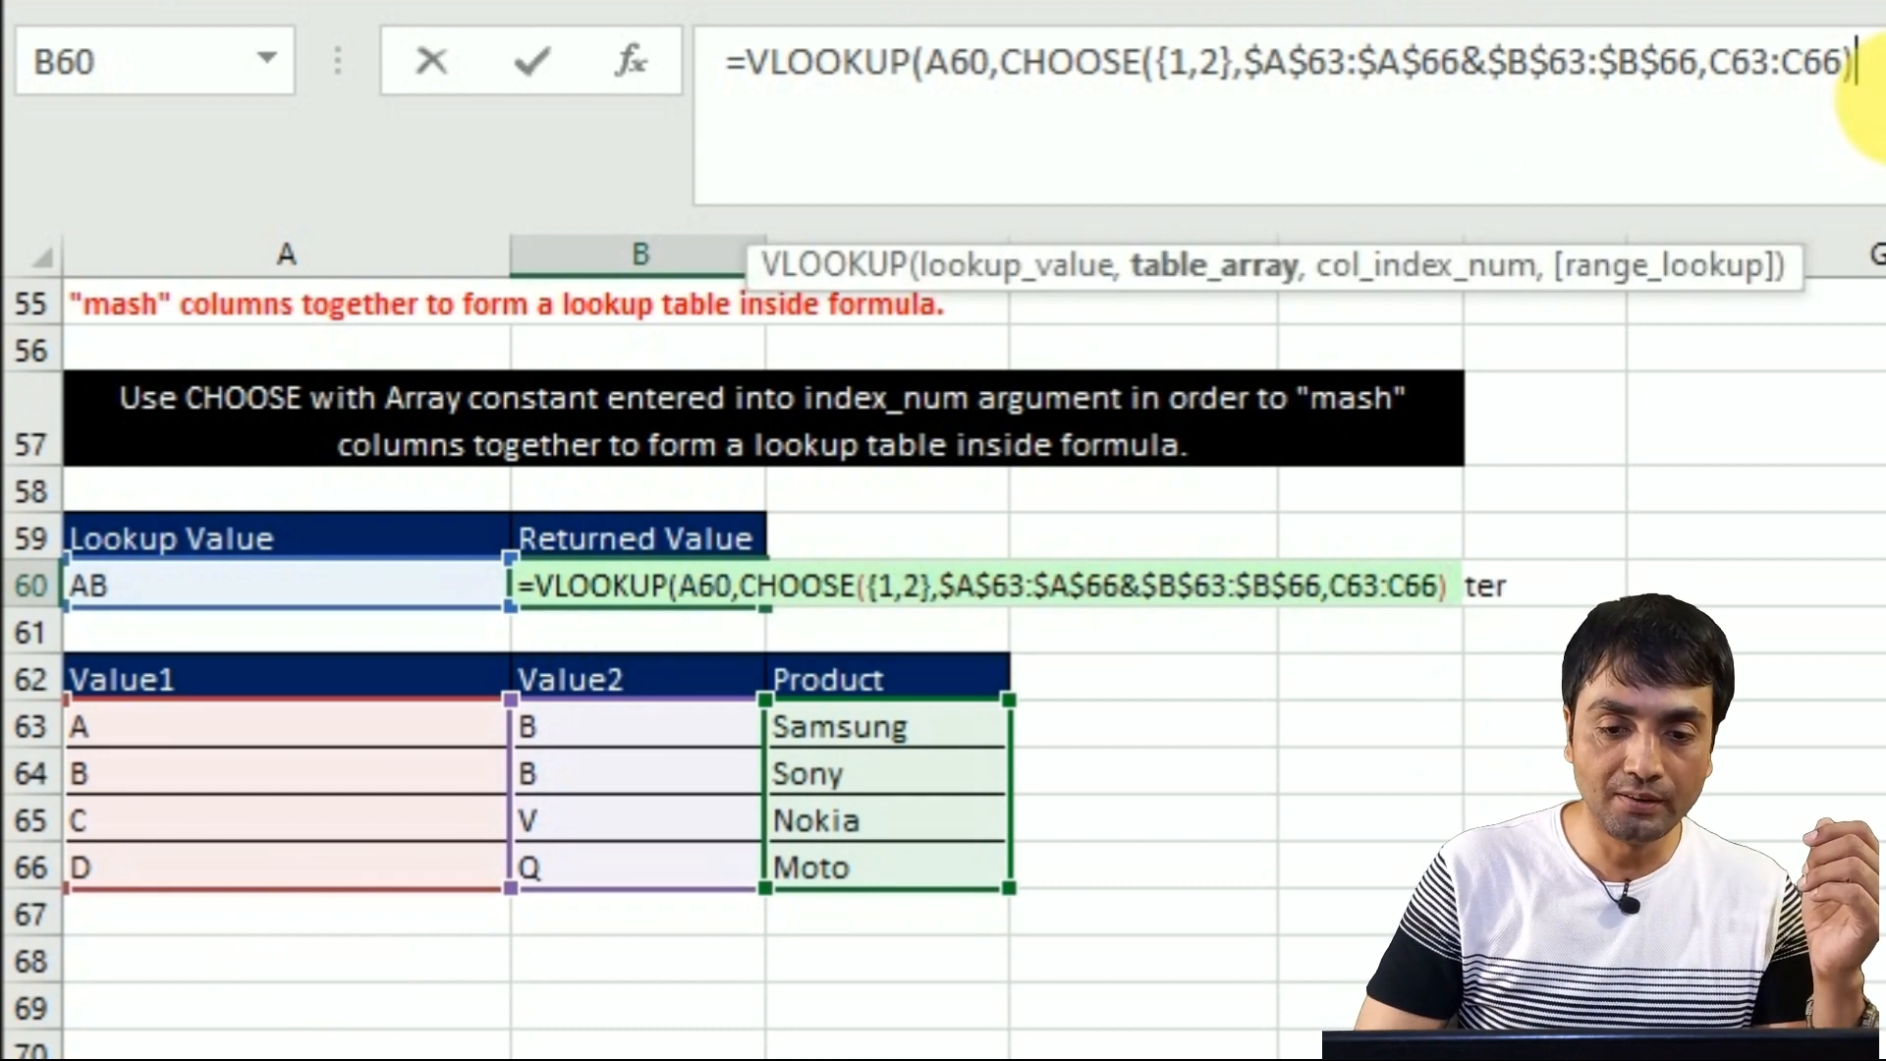
type(",2")
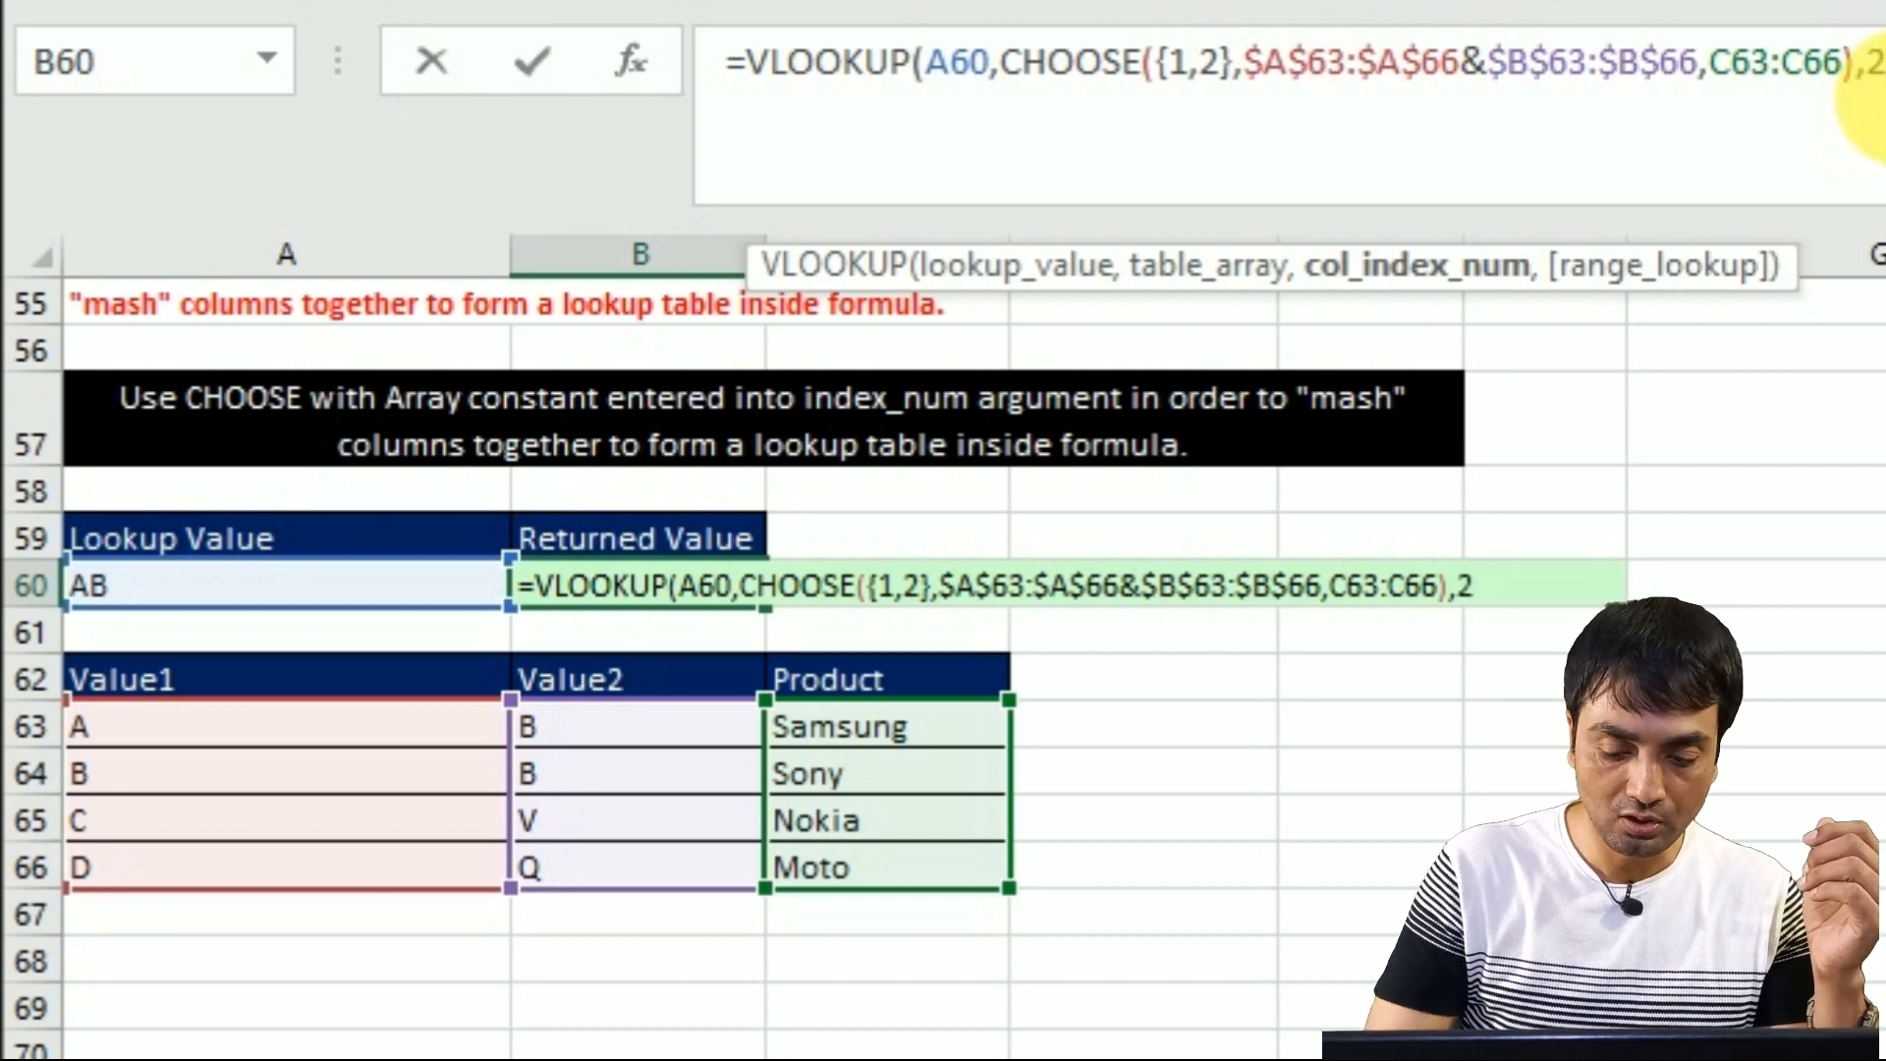
type(",0")
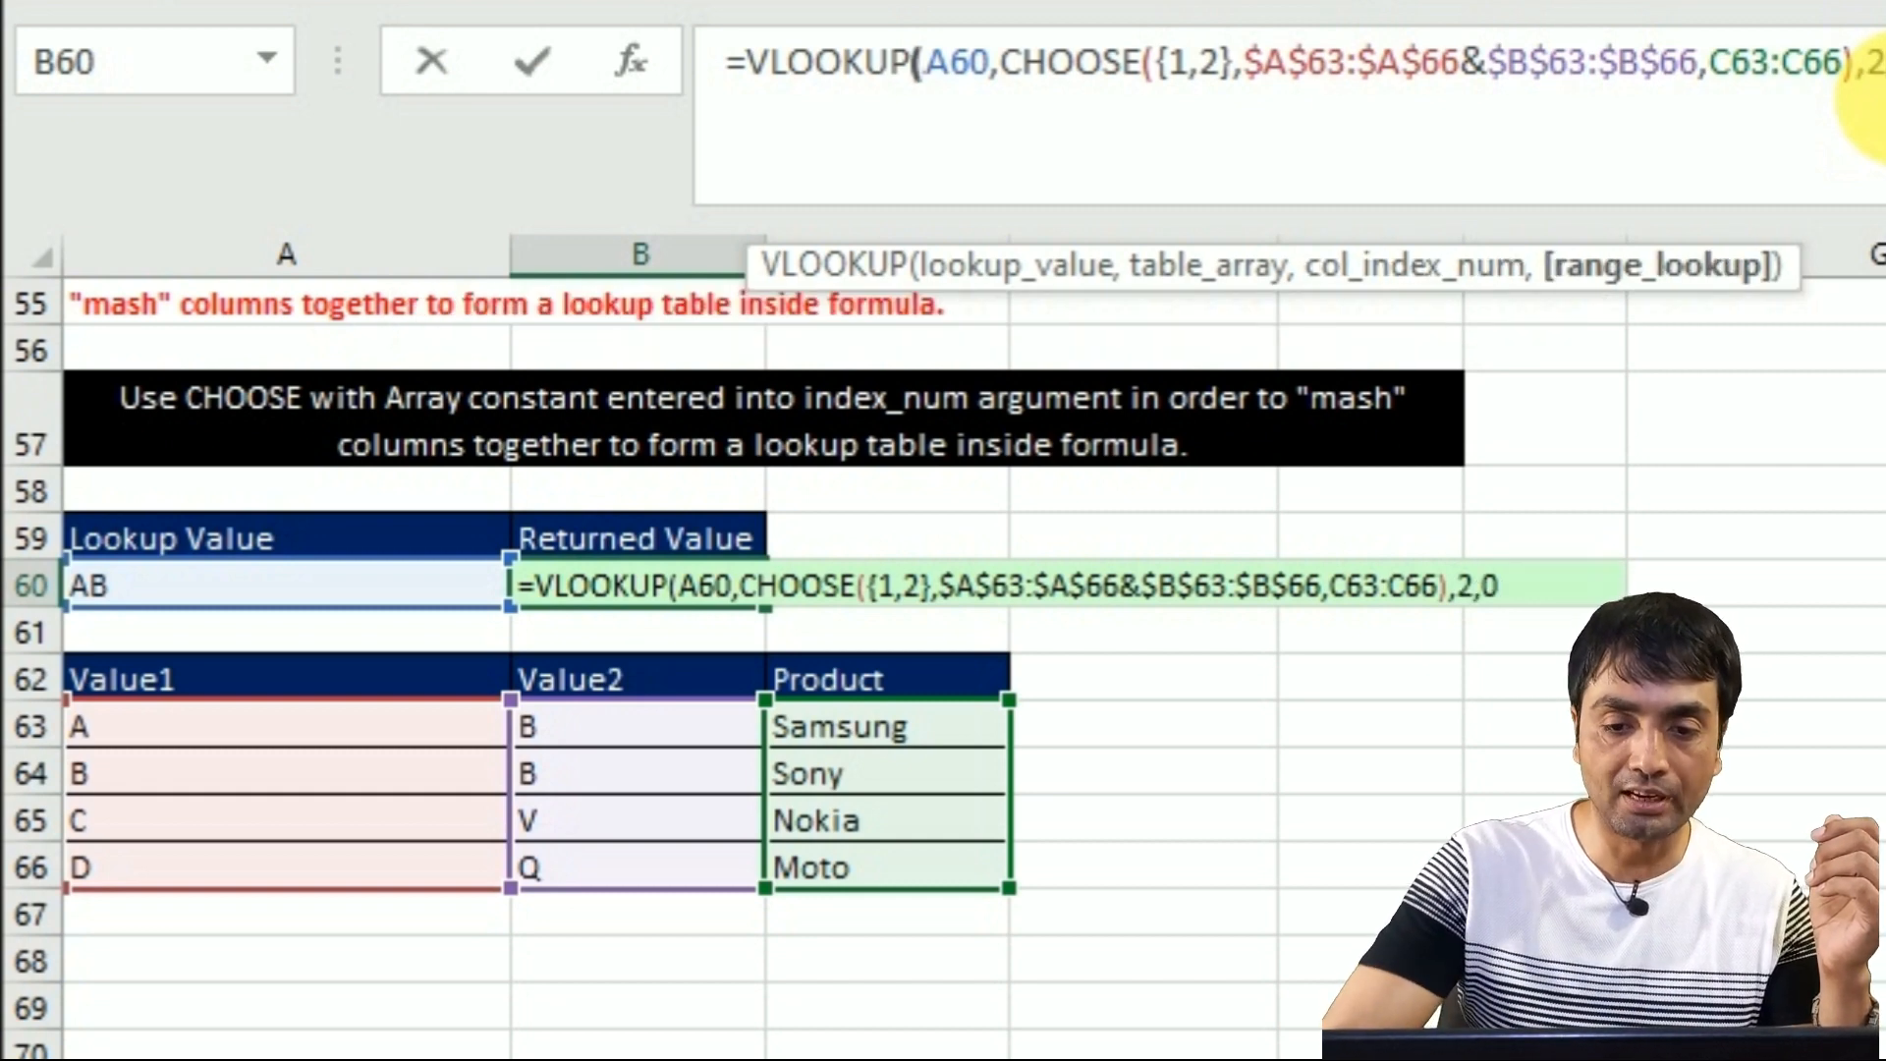
type(")")
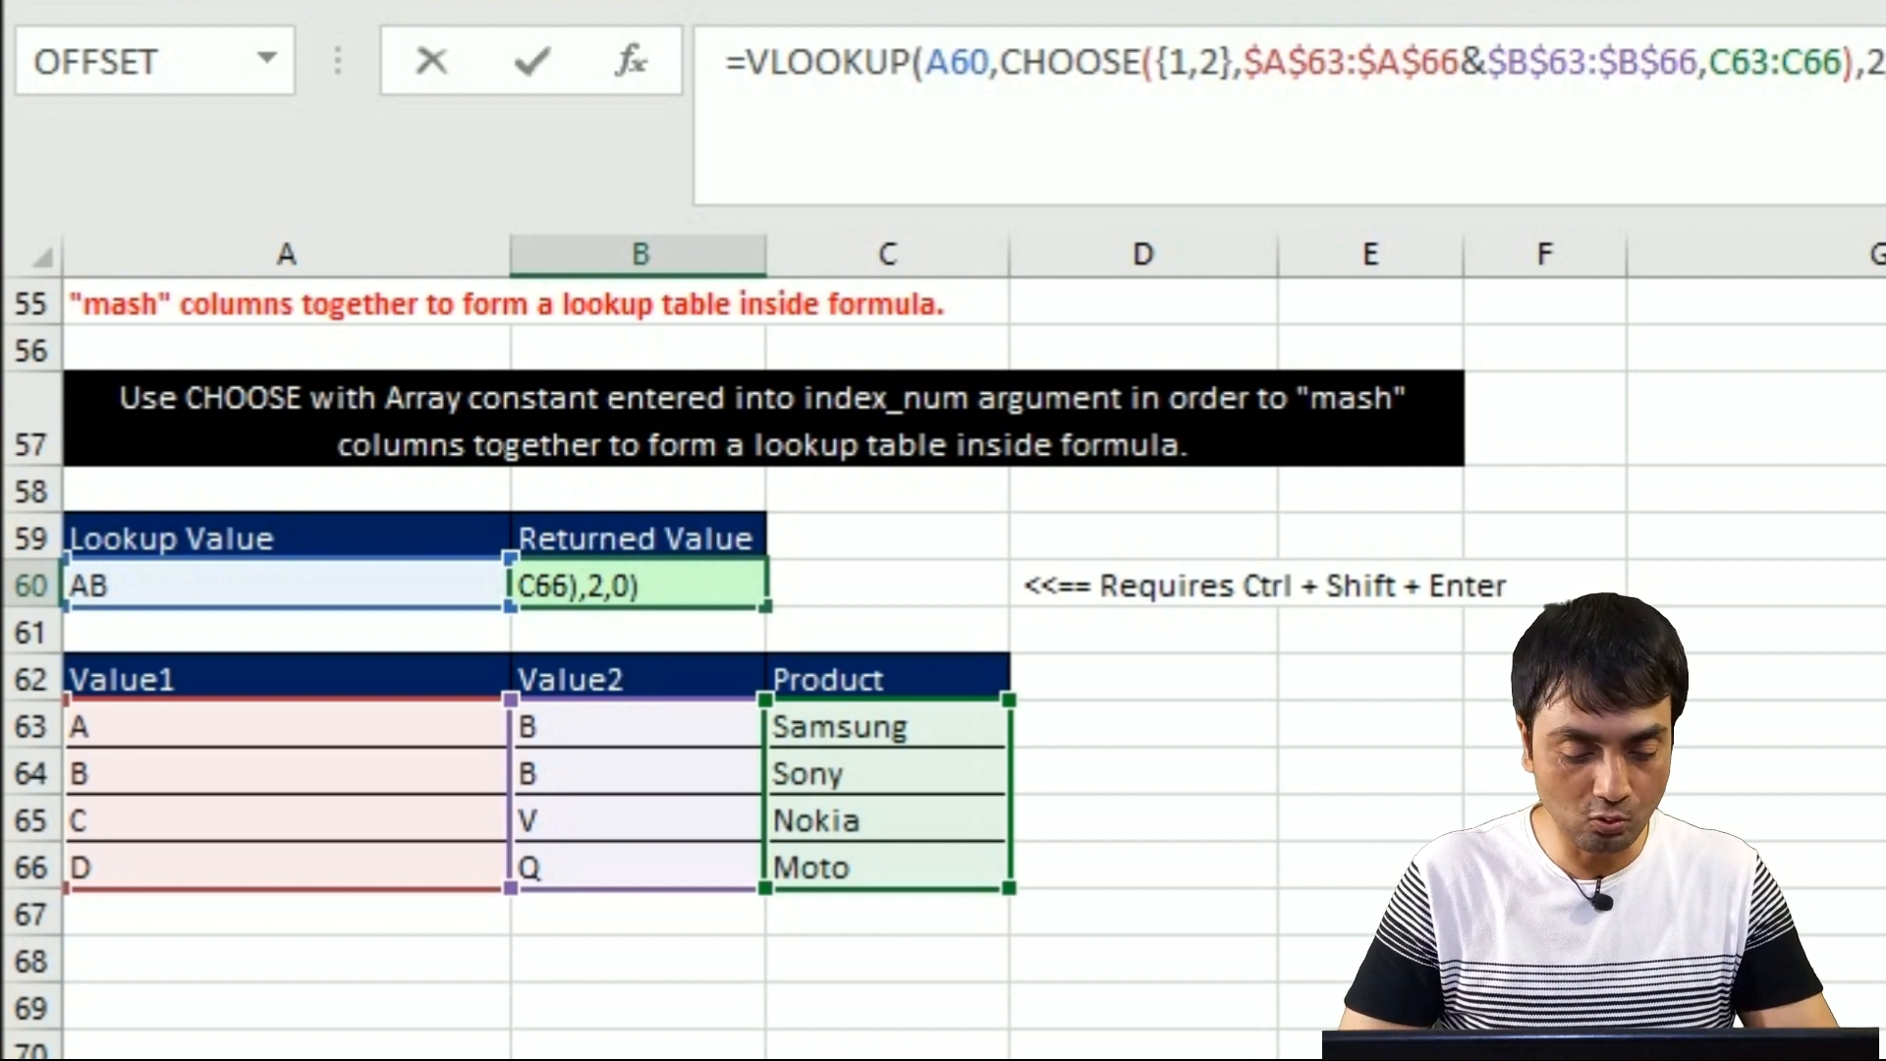
key("ctrl+shift+Return")
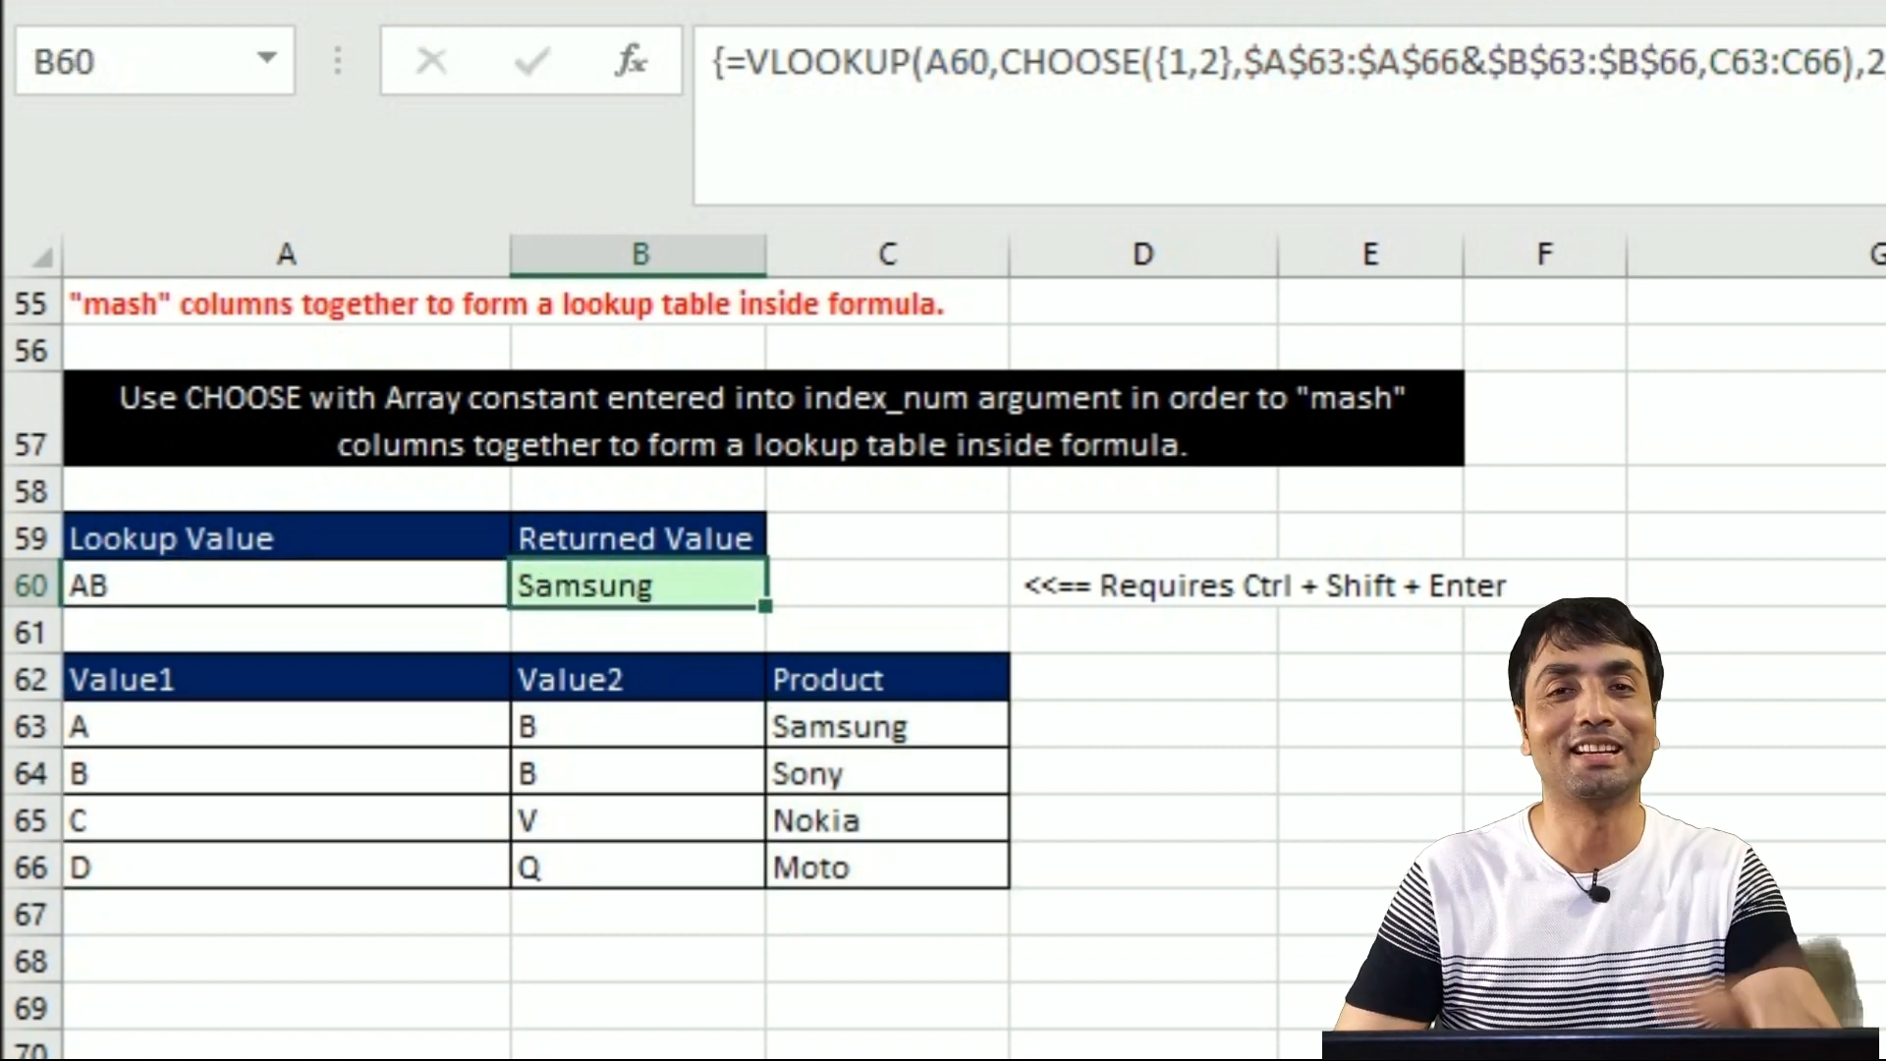